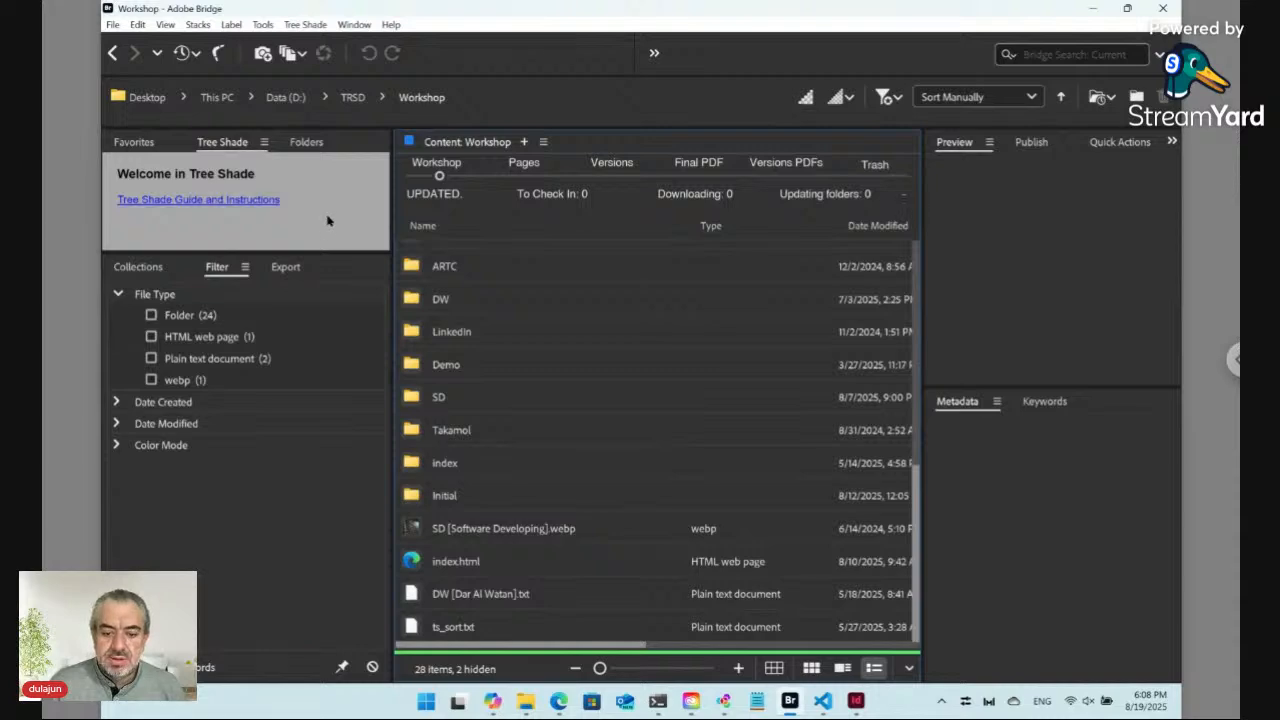
Step: Review the TreeShade extension page on Adobe Exchange, then return to Bridge
{"action": "left_click", "coordinate": [558, 701]}
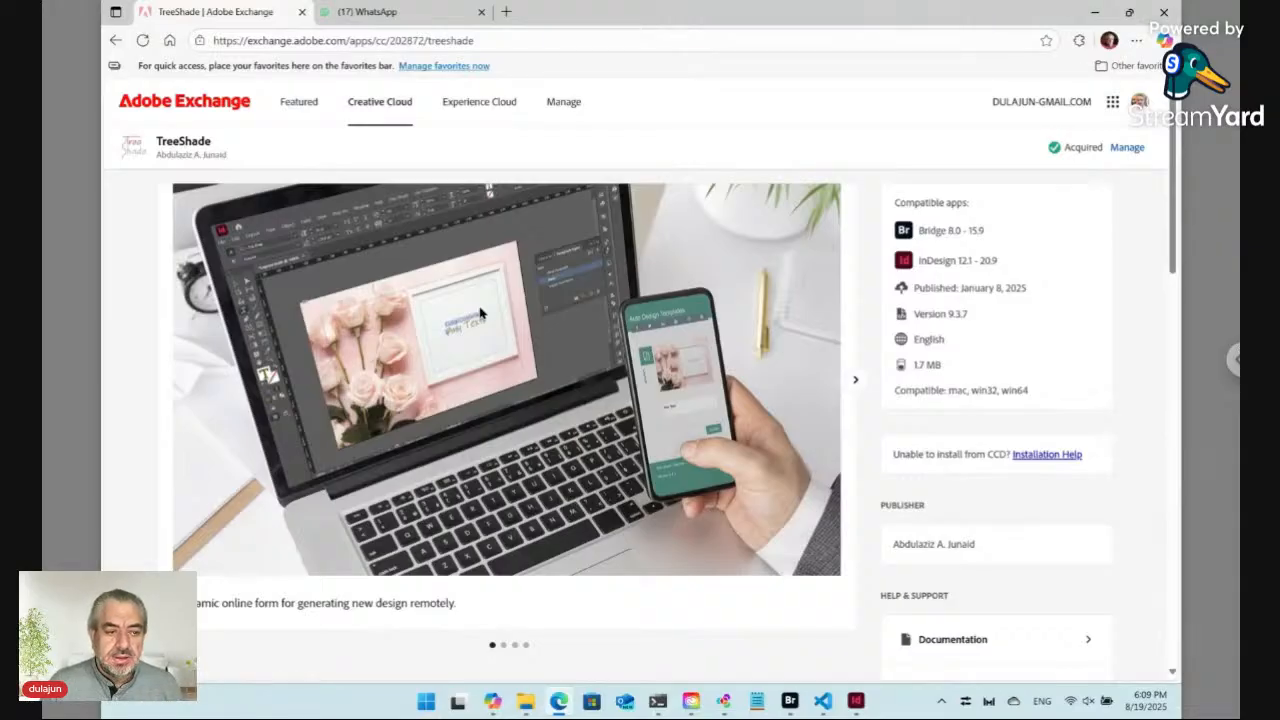
{"action": "left_click", "coordinate": [791, 703]}
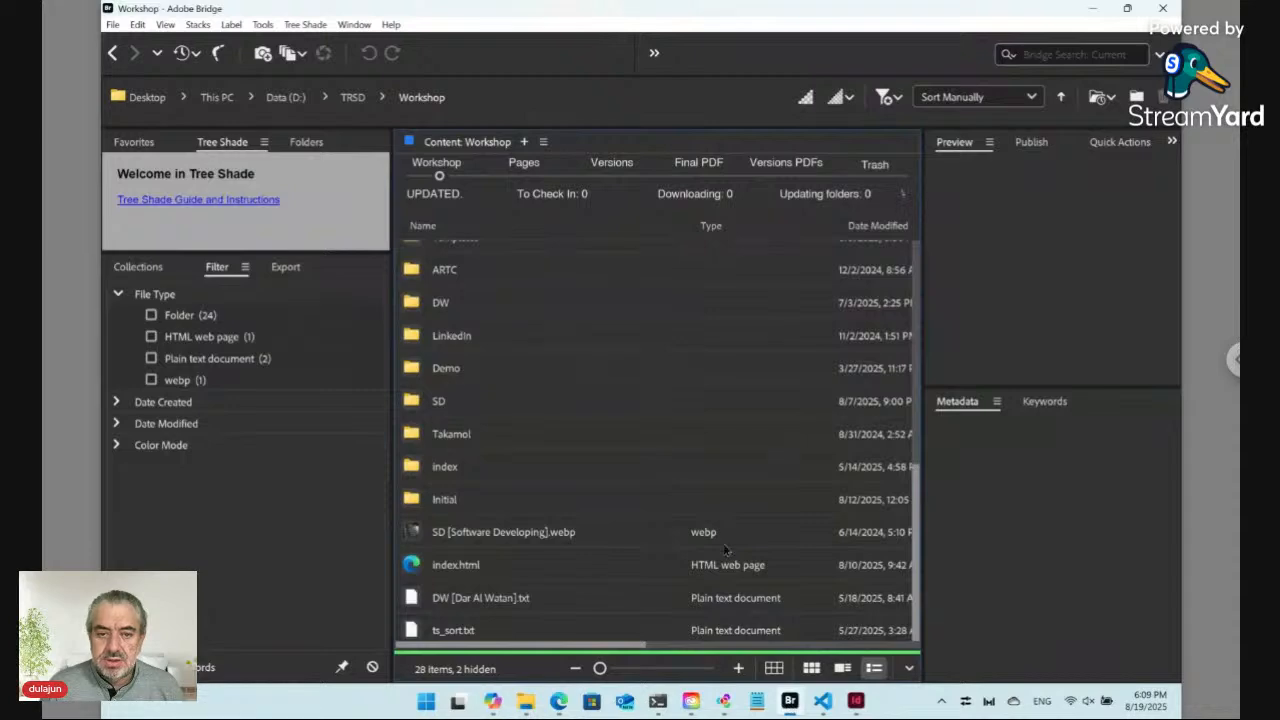
{"action": "left_click", "coordinate": [305, 25]}
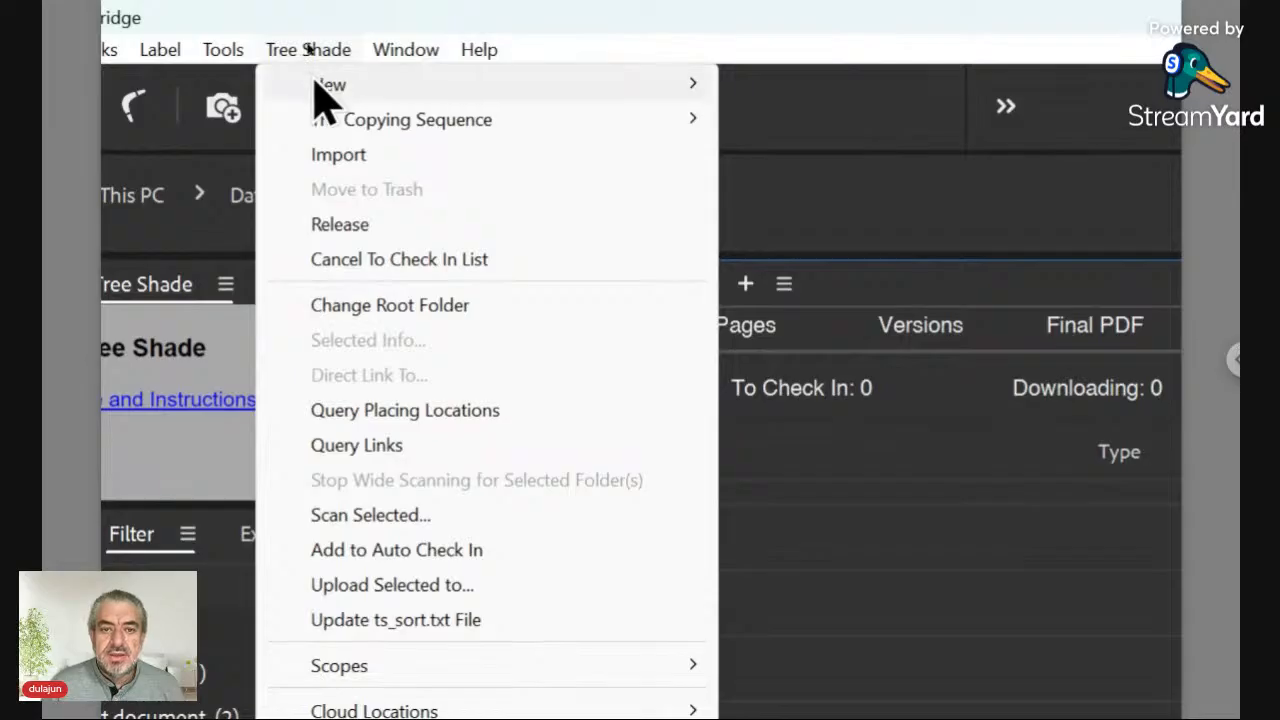
{"action": "mouse_move", "coordinate": [316, 100]}
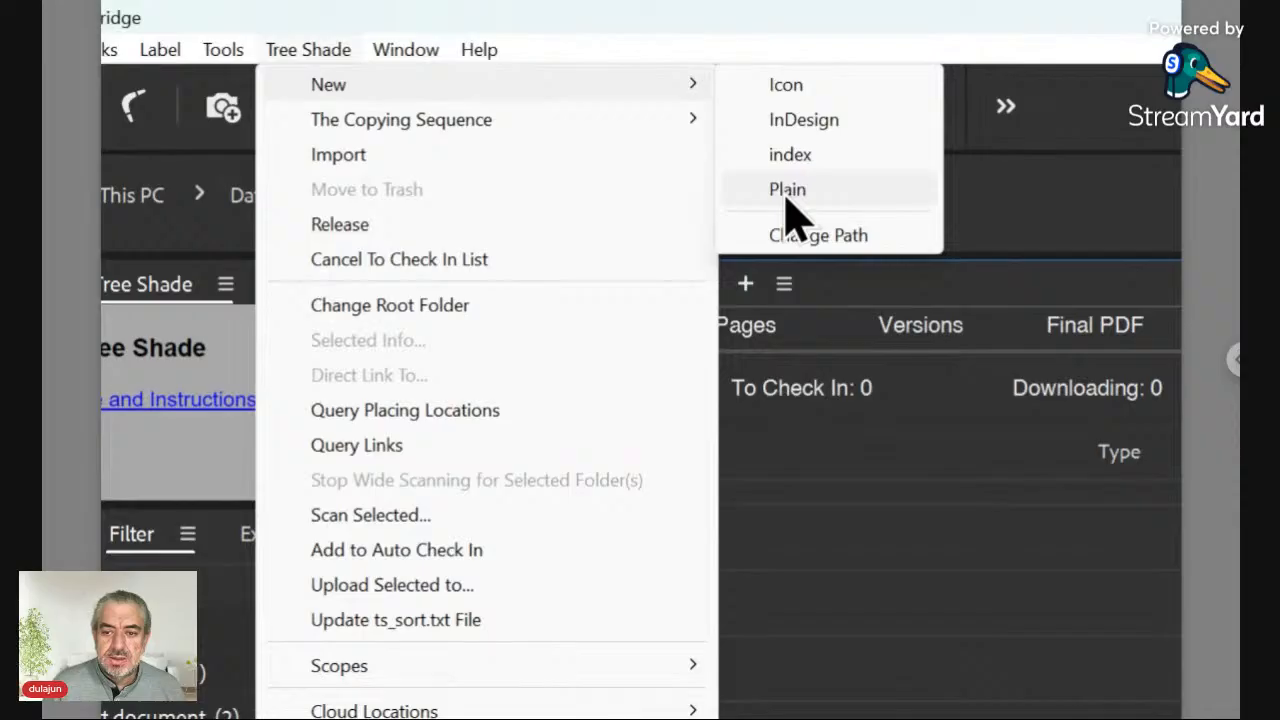
{"action": "left_click", "coordinate": [310, 55]}
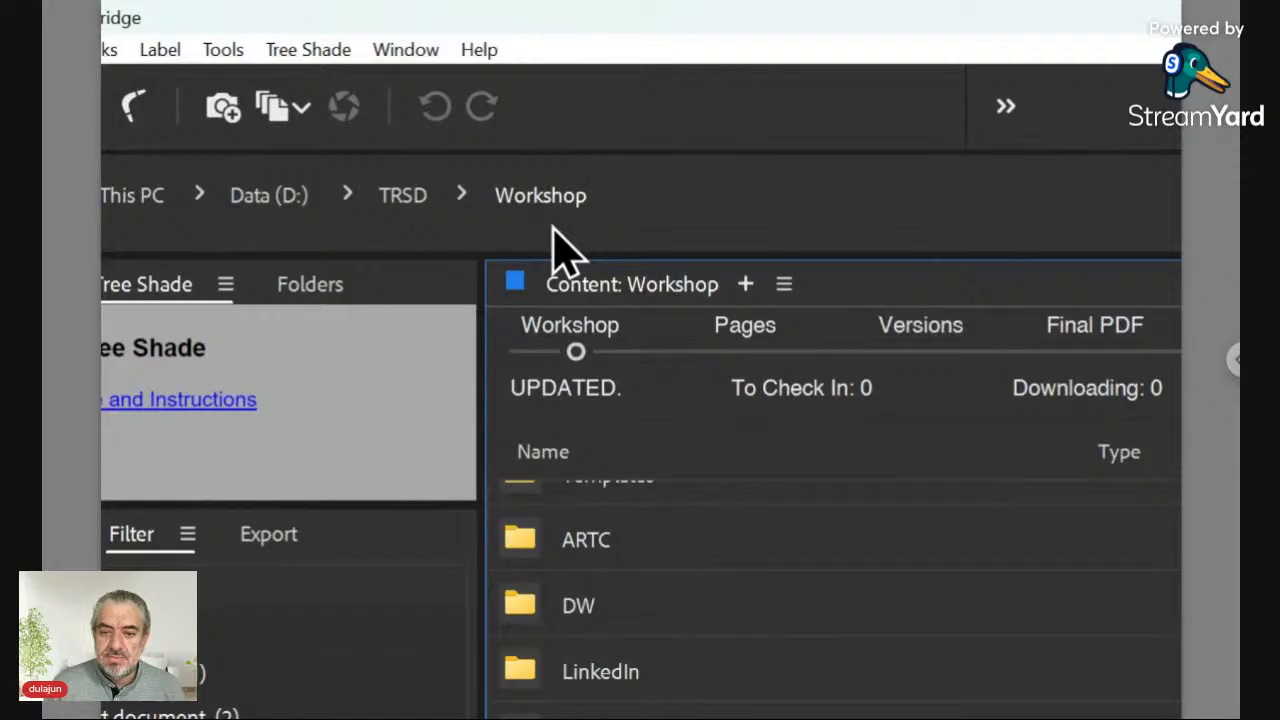
Step: Switch the content view between the Pages, Versions and Workshop workspaces
{"action": "left_click", "coordinate": [463, 198]}
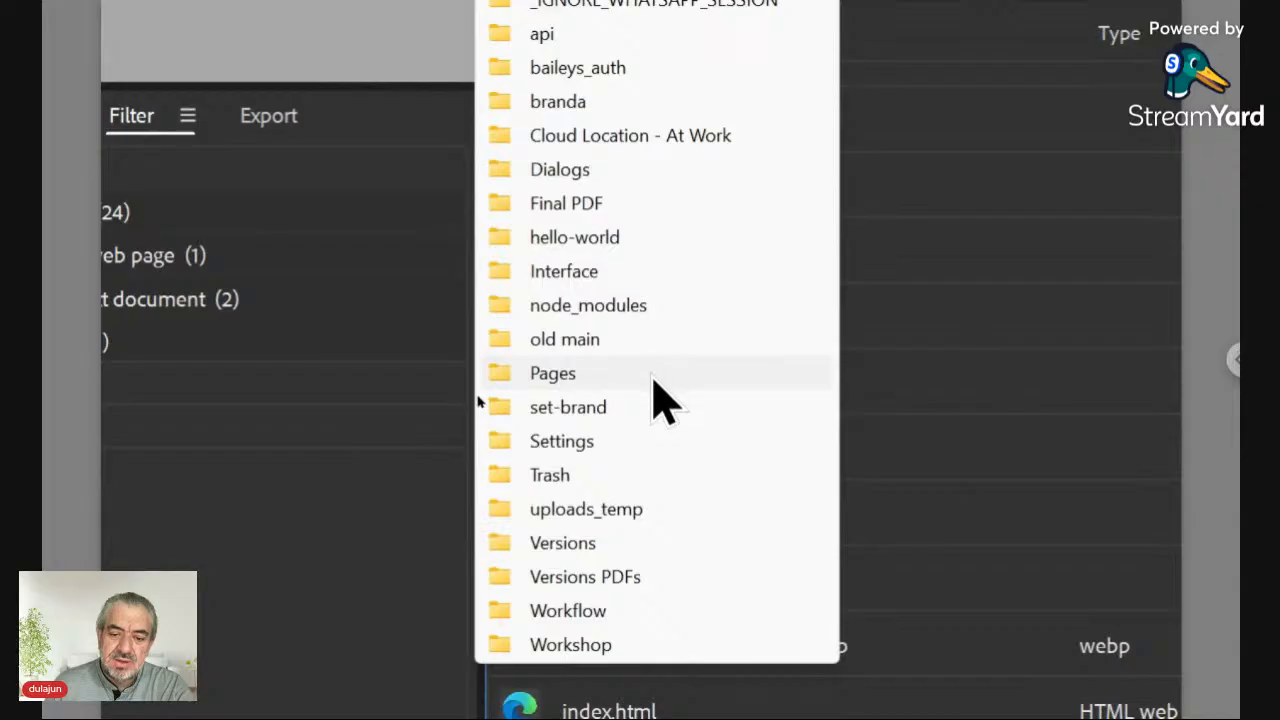
{"action": "left_click", "coordinate": [1048, 374]}
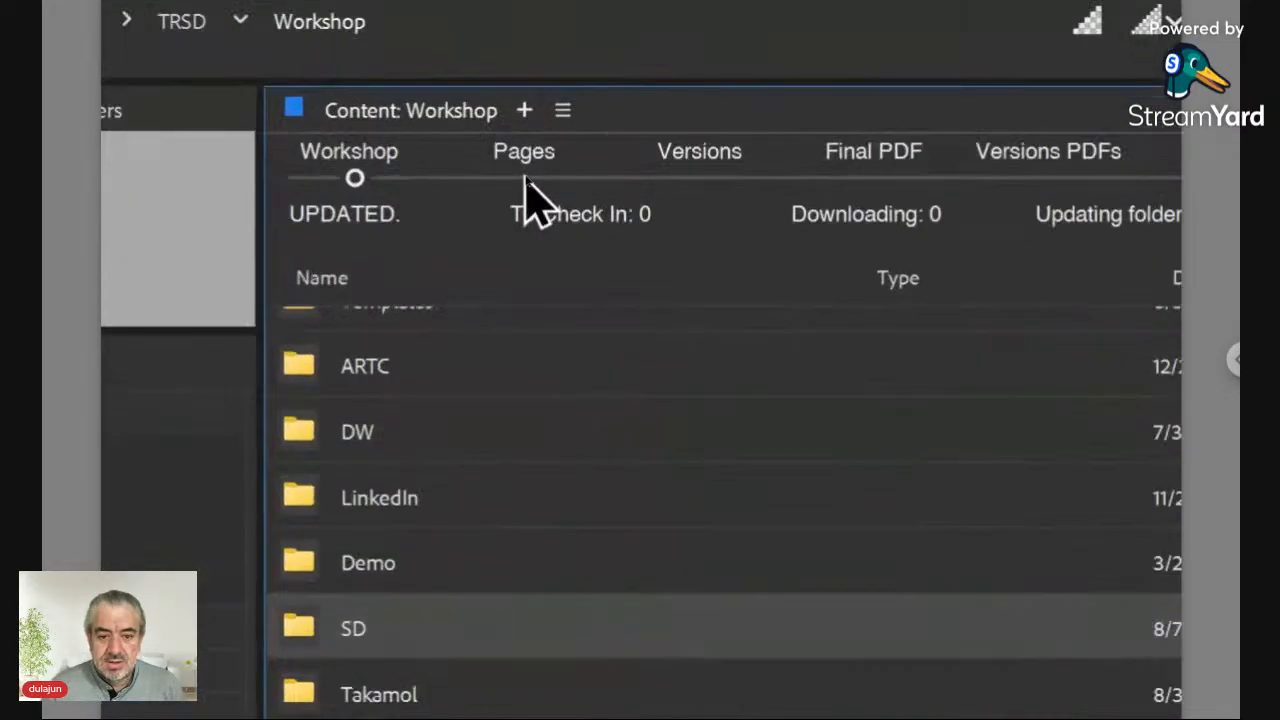
{"action": "left_click", "coordinate": [525, 177]}
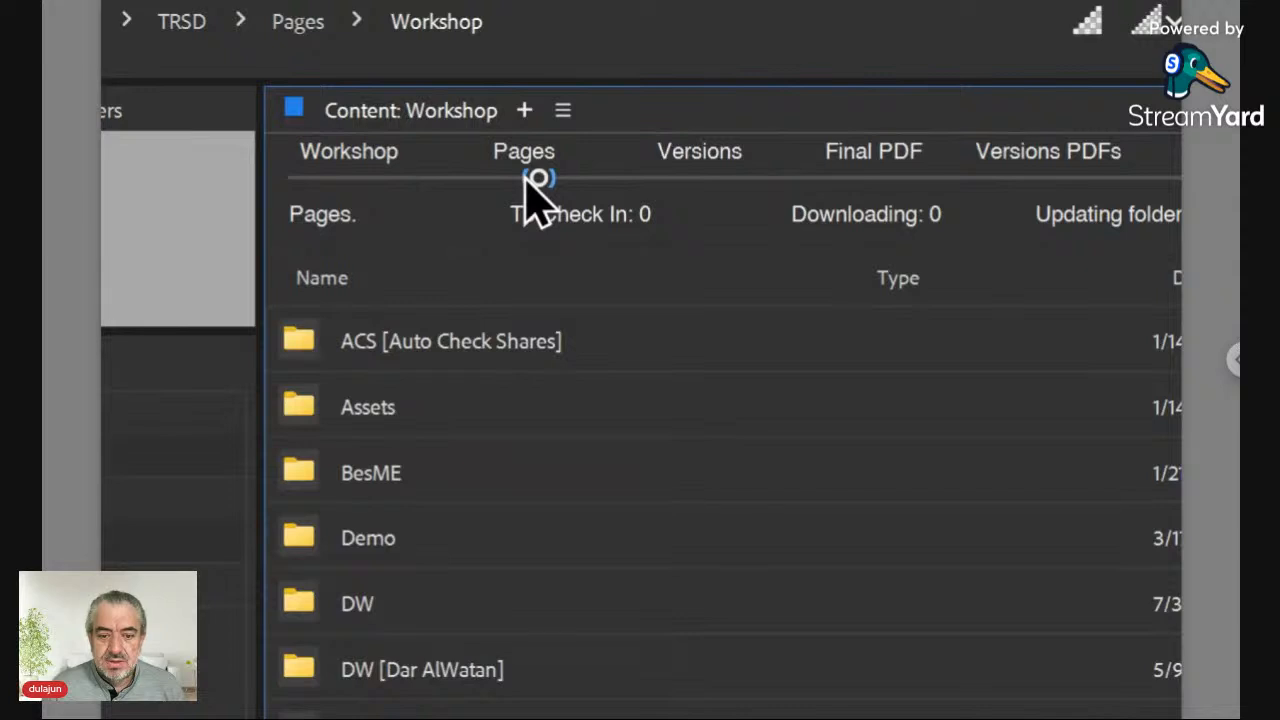
{"action": "left_click", "coordinate": [716, 180]}
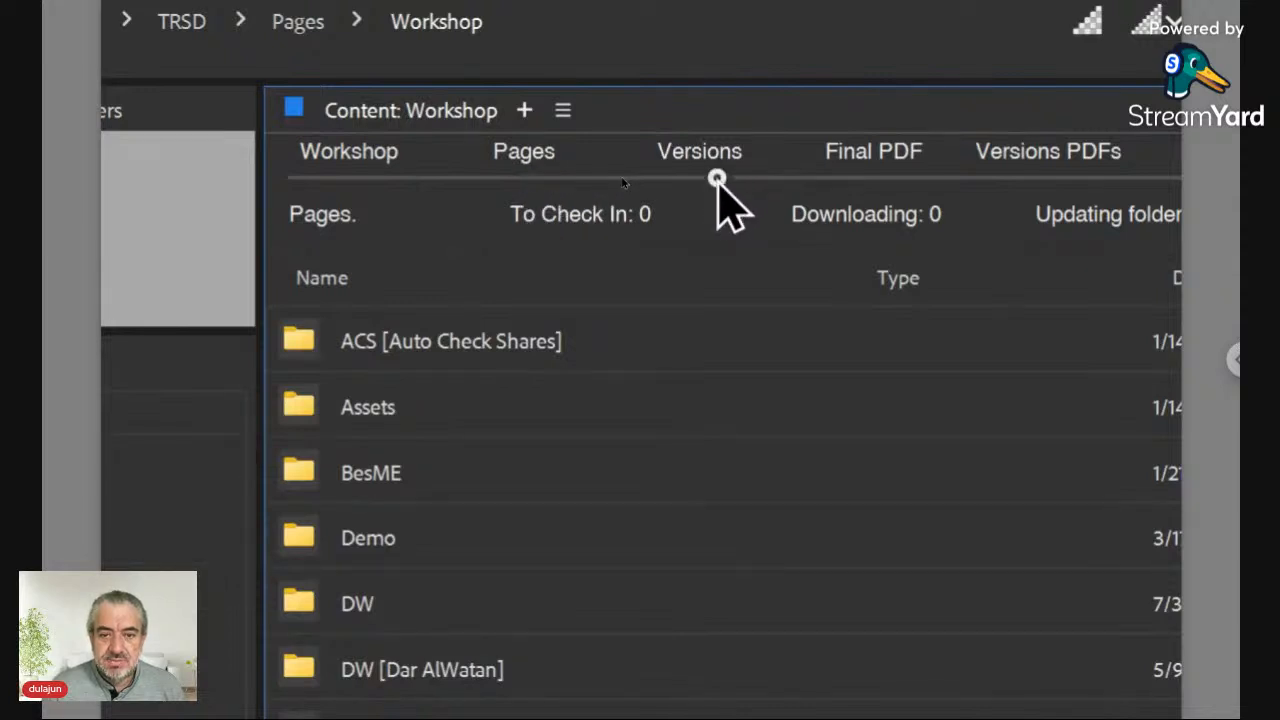
{"action": "left_click", "coordinate": [357, 180]}
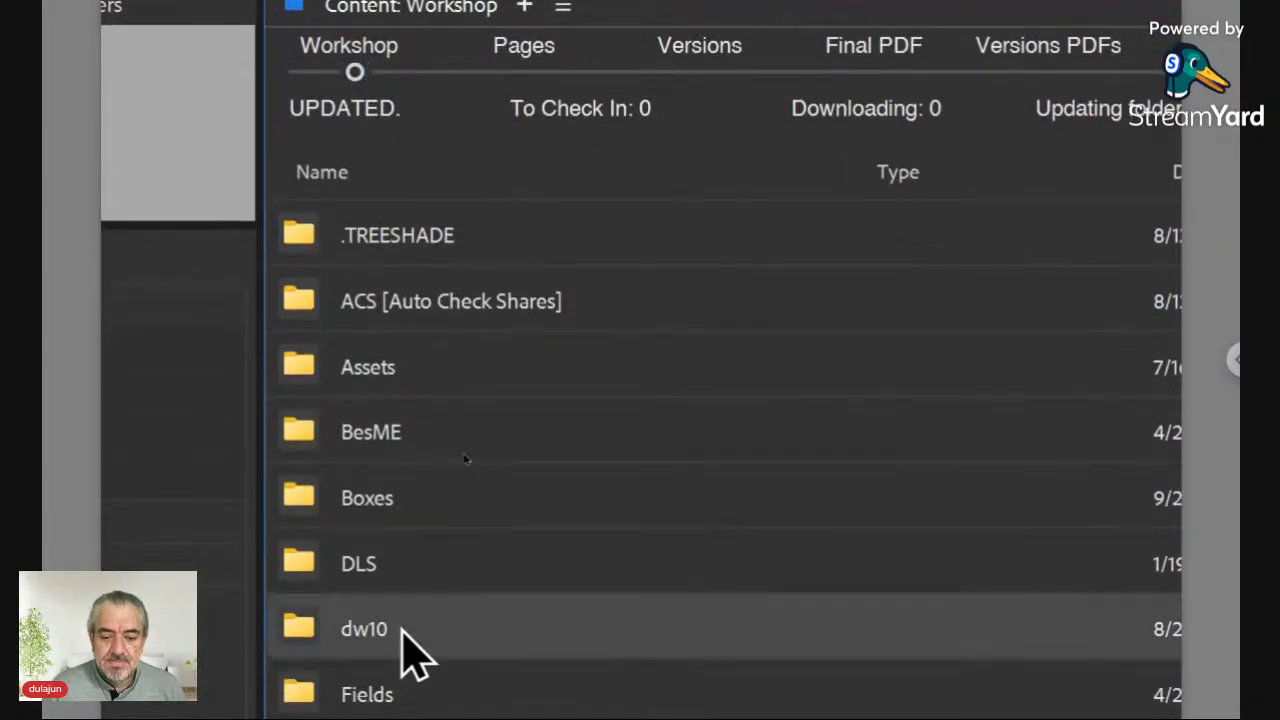
Step: Open the dw10 > Template > 9PO04GDK > Original > A folder
{"action": "double_click", "coordinate": [403, 630]}
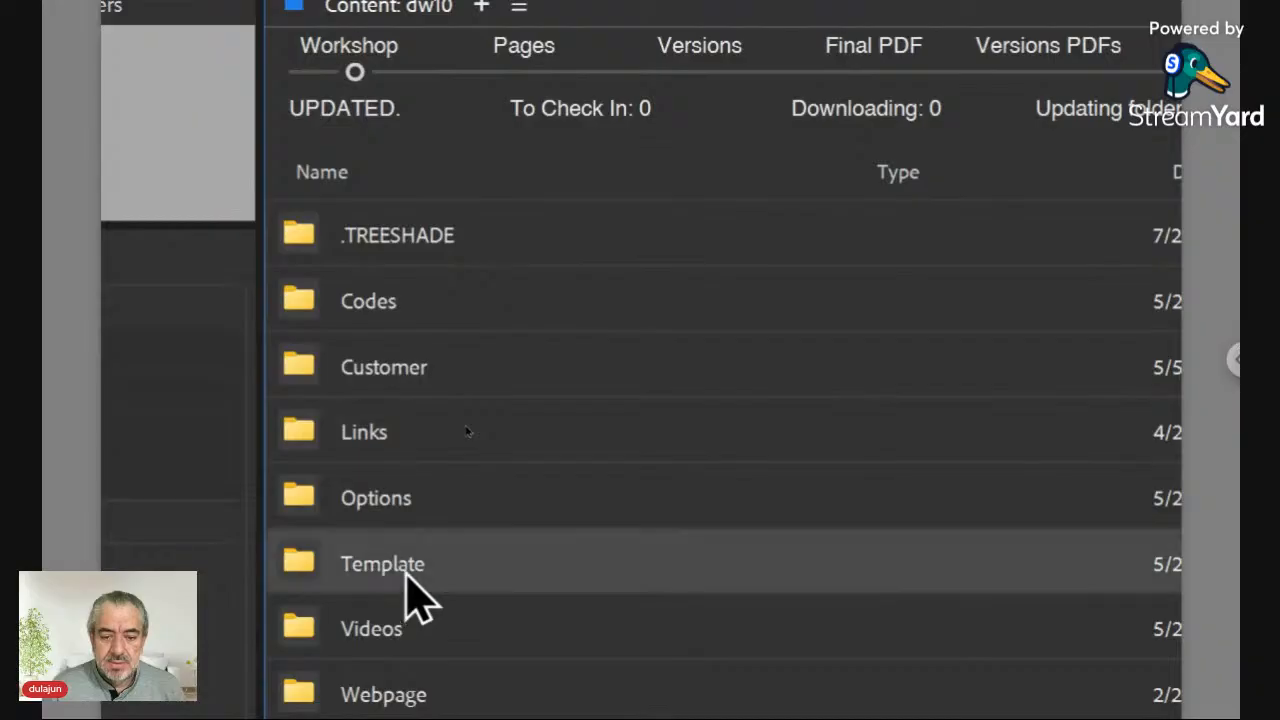
{"action": "double_click", "coordinate": [415, 598]}
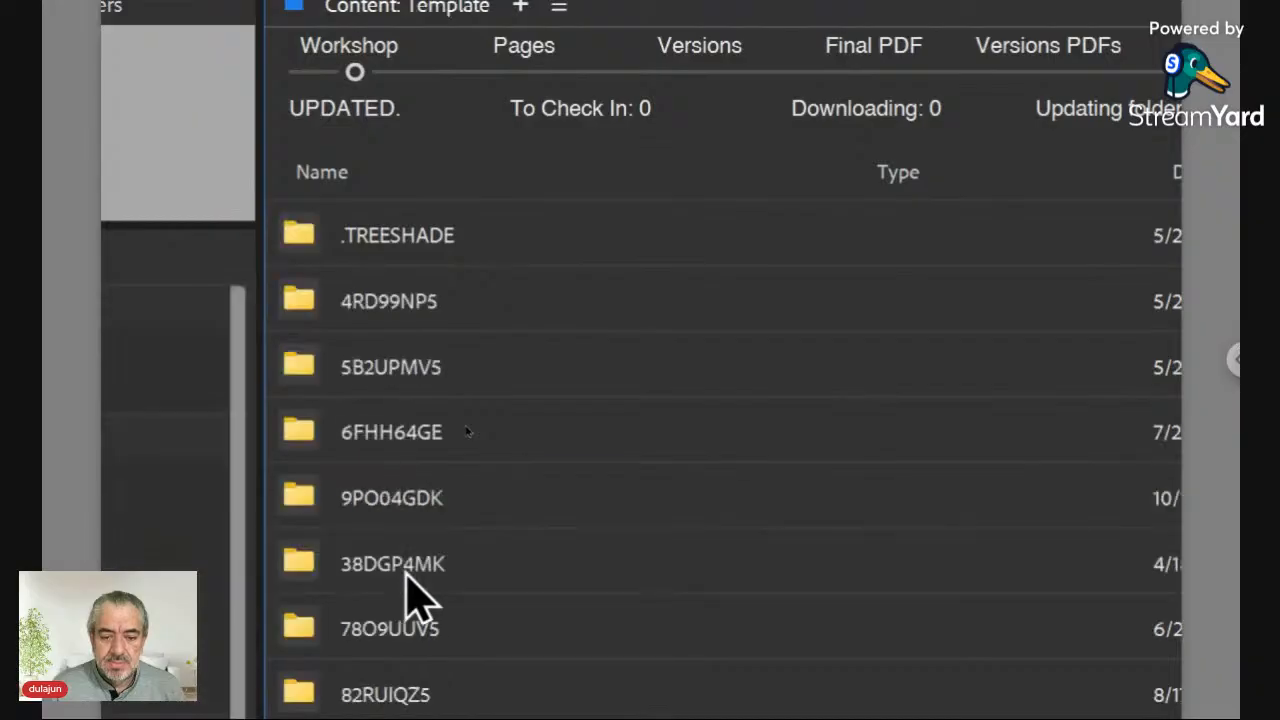
{"action": "double_click", "coordinate": [407, 505]}
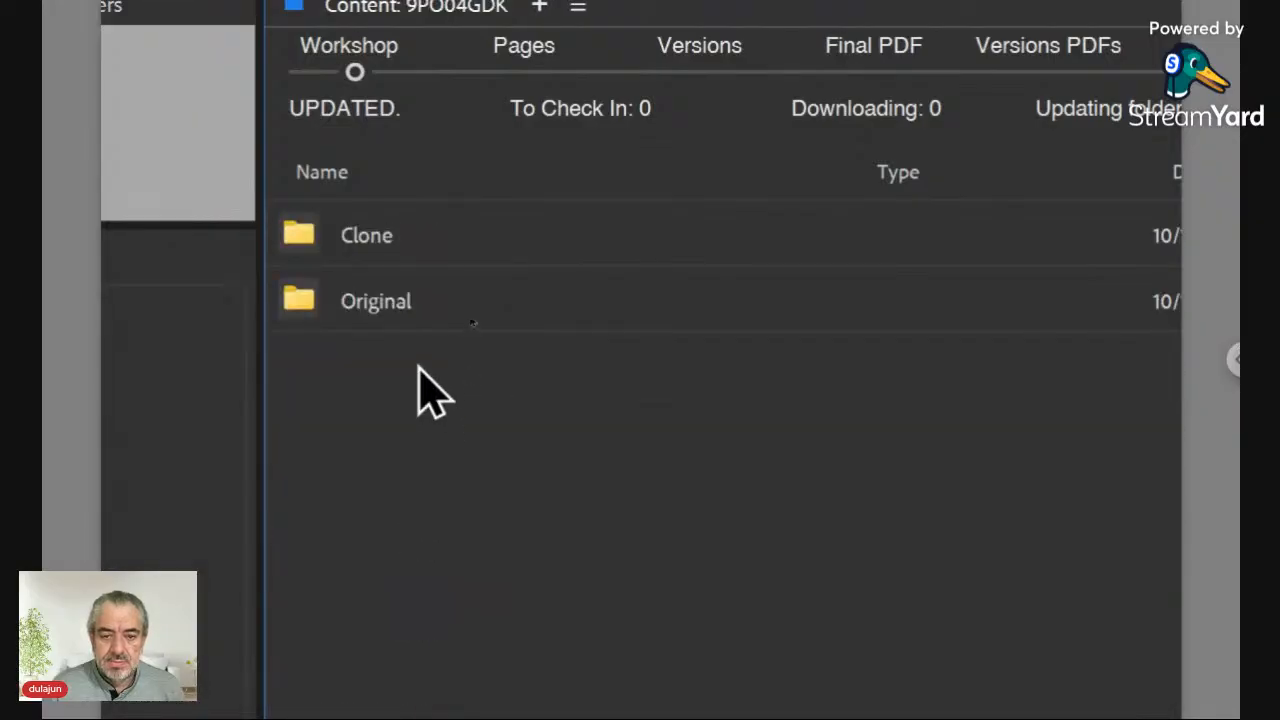
{"action": "double_click", "coordinate": [405, 303]}
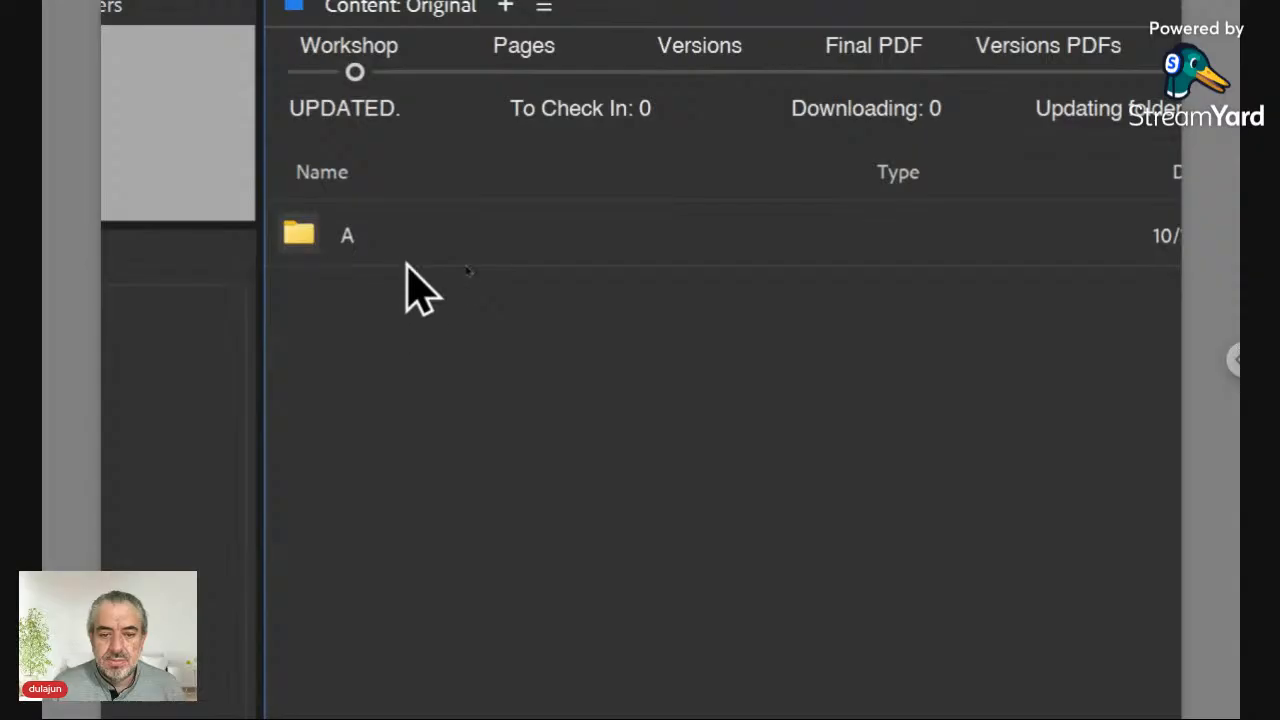
{"action": "double_click", "coordinate": [405, 252]}
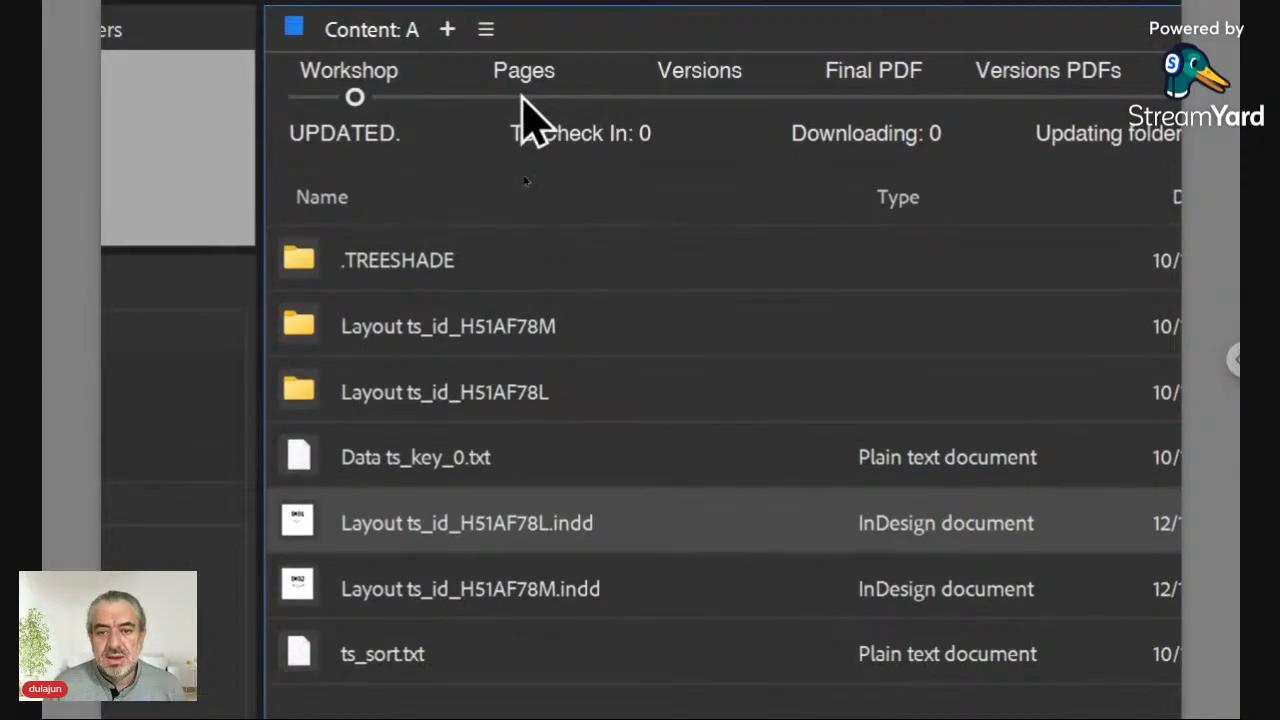
Step: View folder A in the Pages and Versions workspaces, then go back to the Workshop folder
{"action": "left_click", "coordinate": [522, 100]}
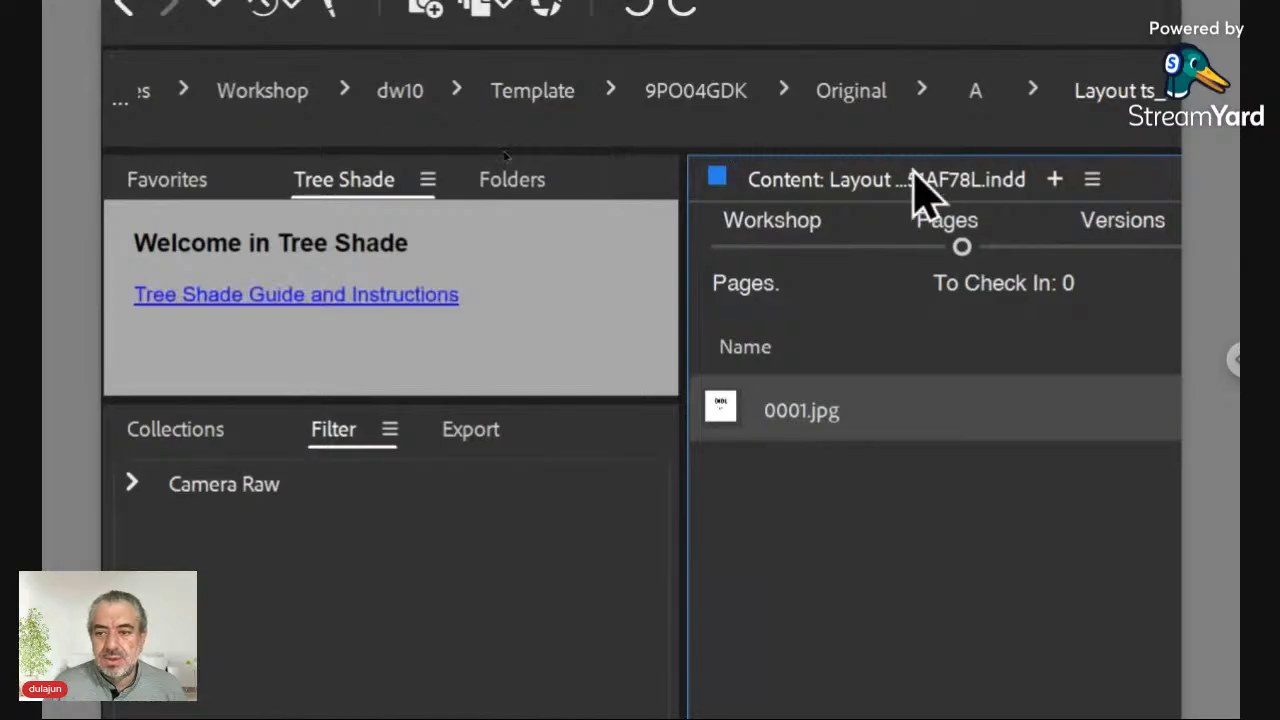
{"action": "left_click", "coordinate": [1032, 250]}
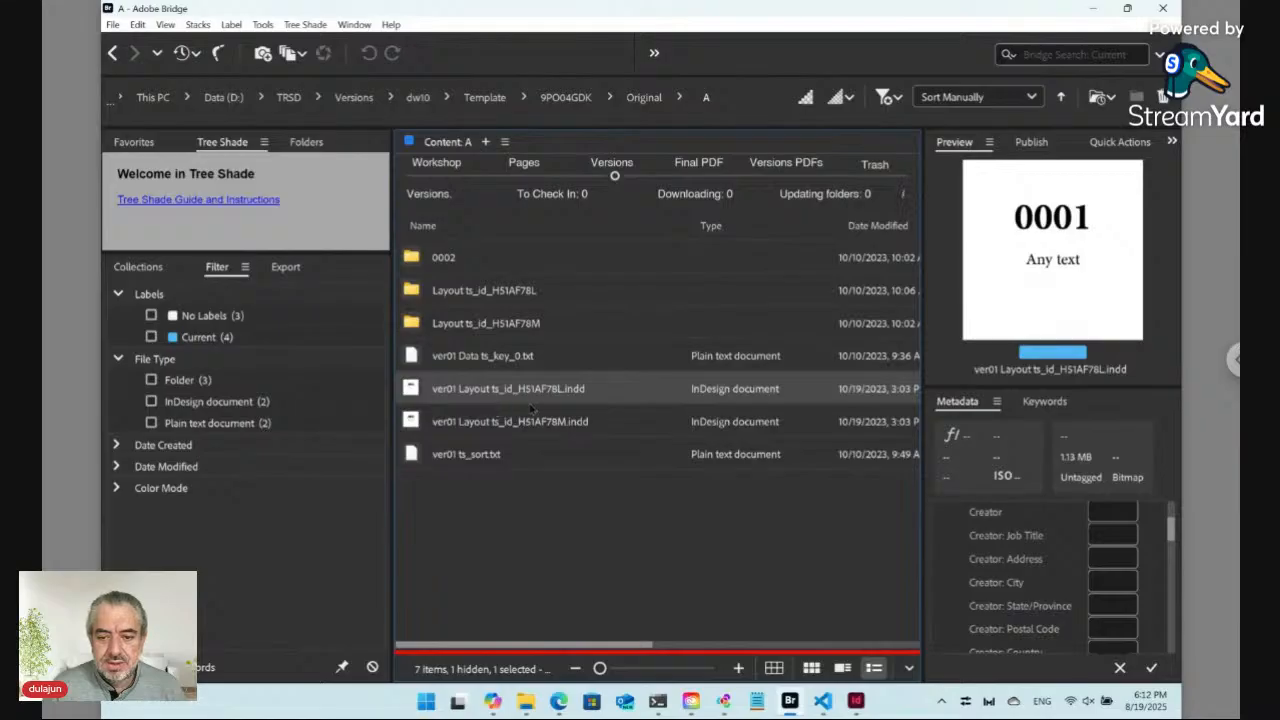
{"action": "left_click", "coordinate": [436, 176]}
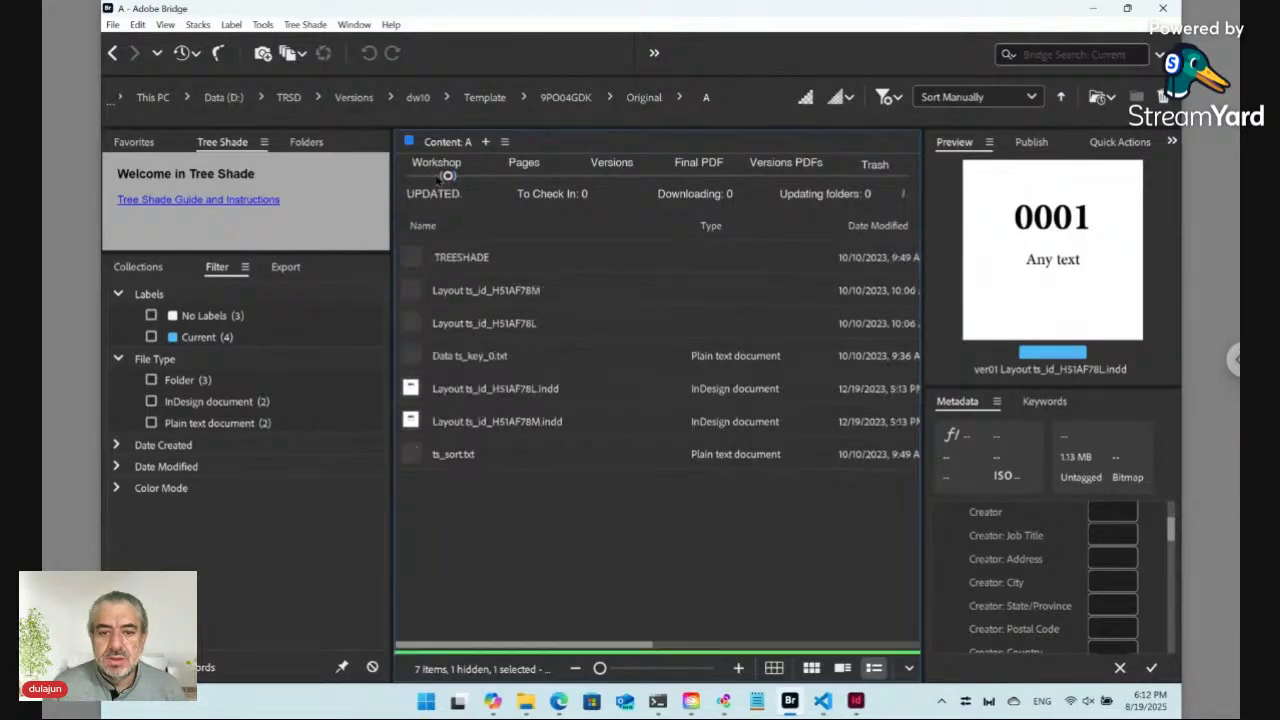
{"action": "left_click", "coordinate": [355, 100]}
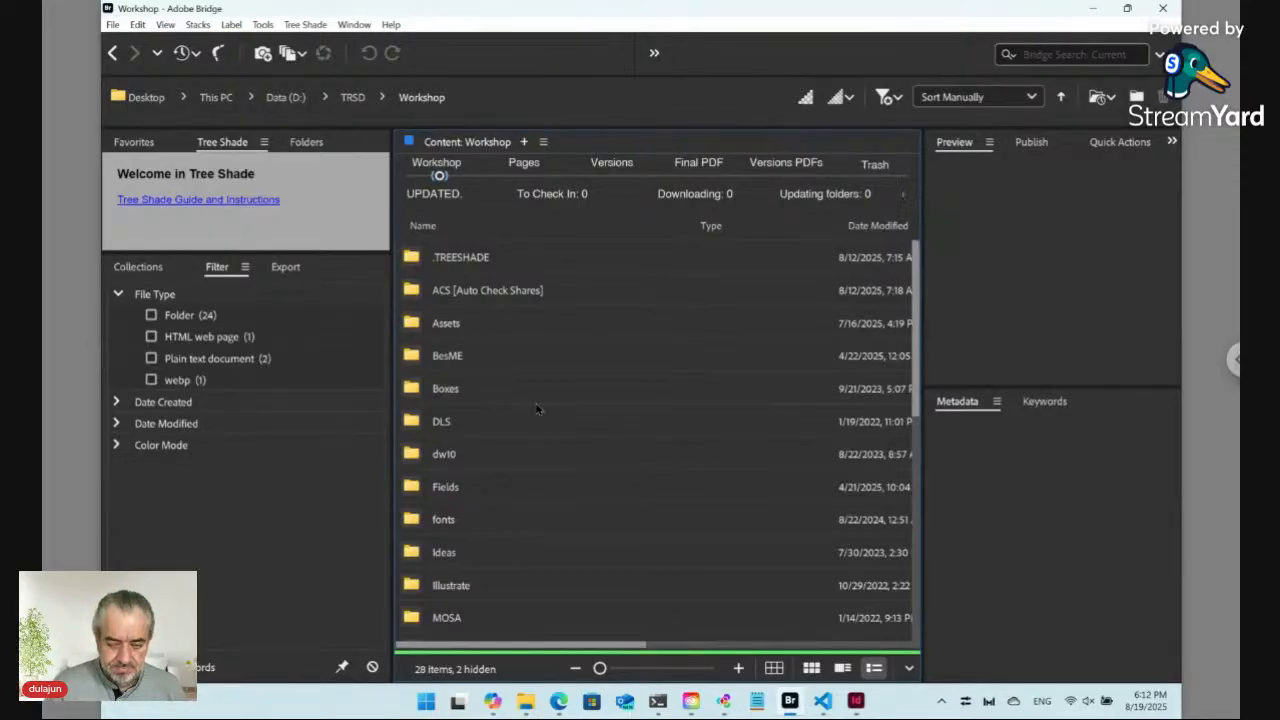
Step: Create a new folder named Tue inside Workshop and open it
{"action": "key", "text": "ctrl+shift+n"}
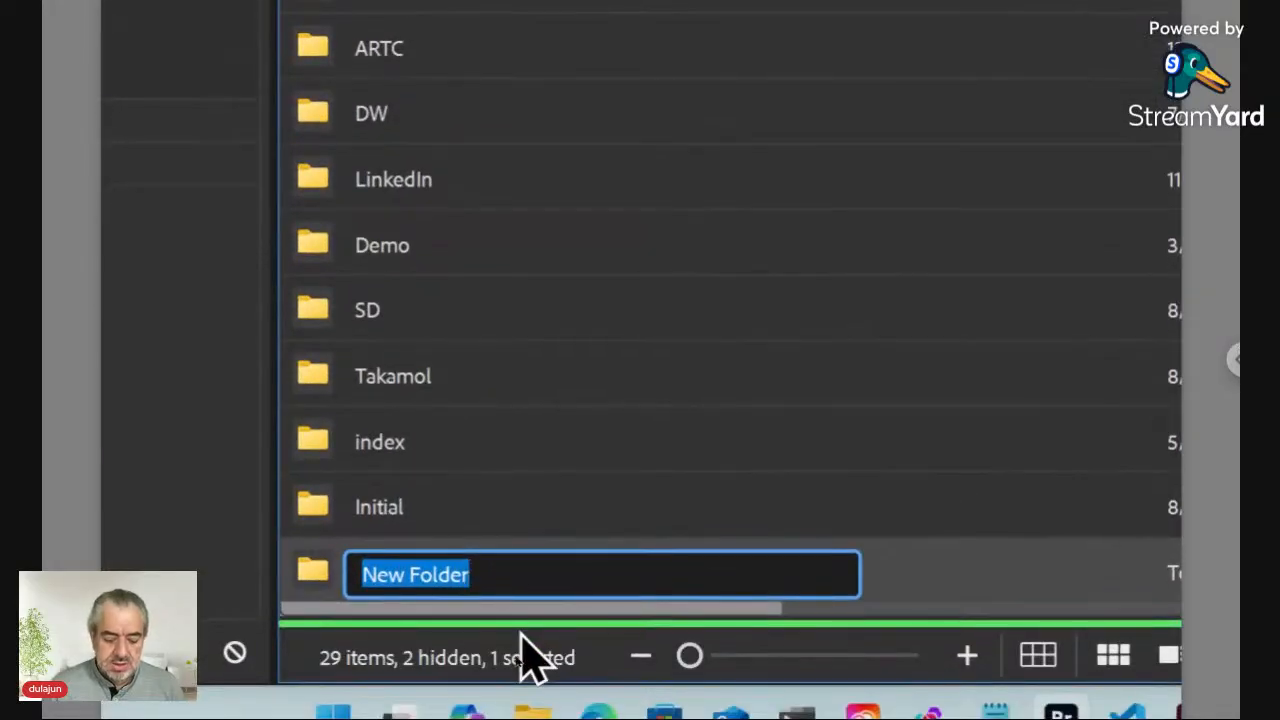
{"action": "type", "text": "Tue"}
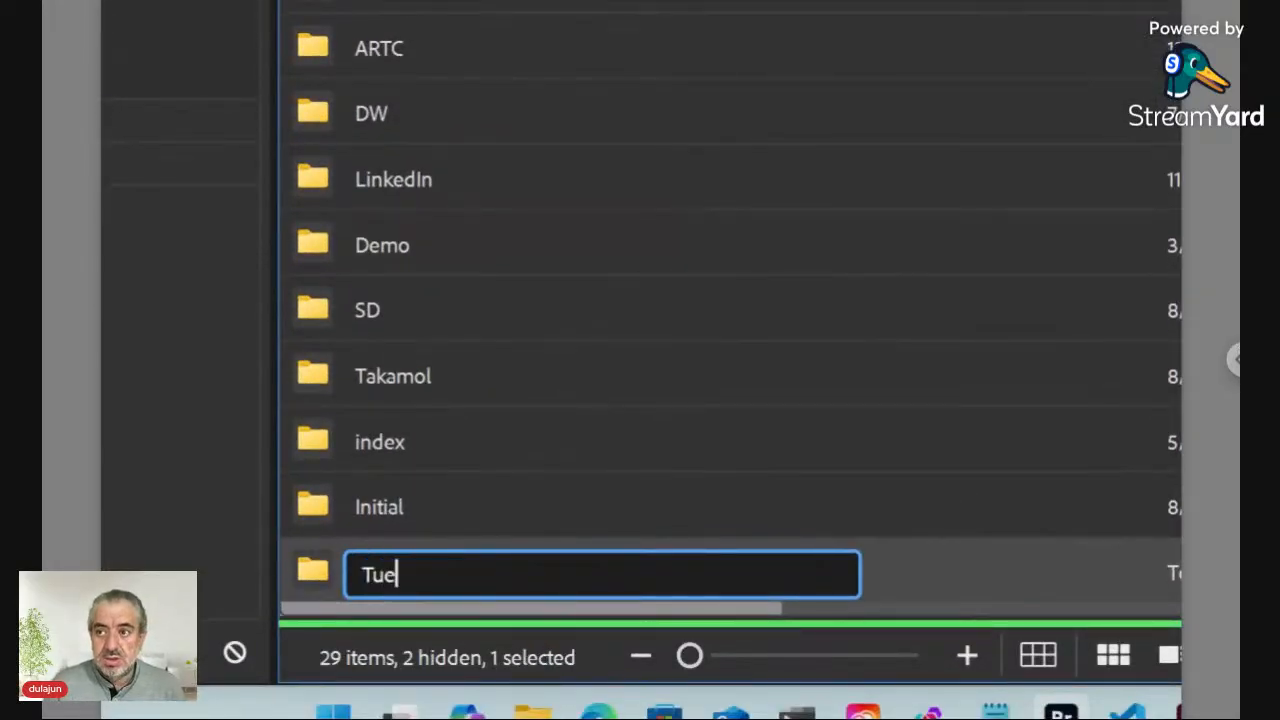
{"action": "key", "text": "Return"}
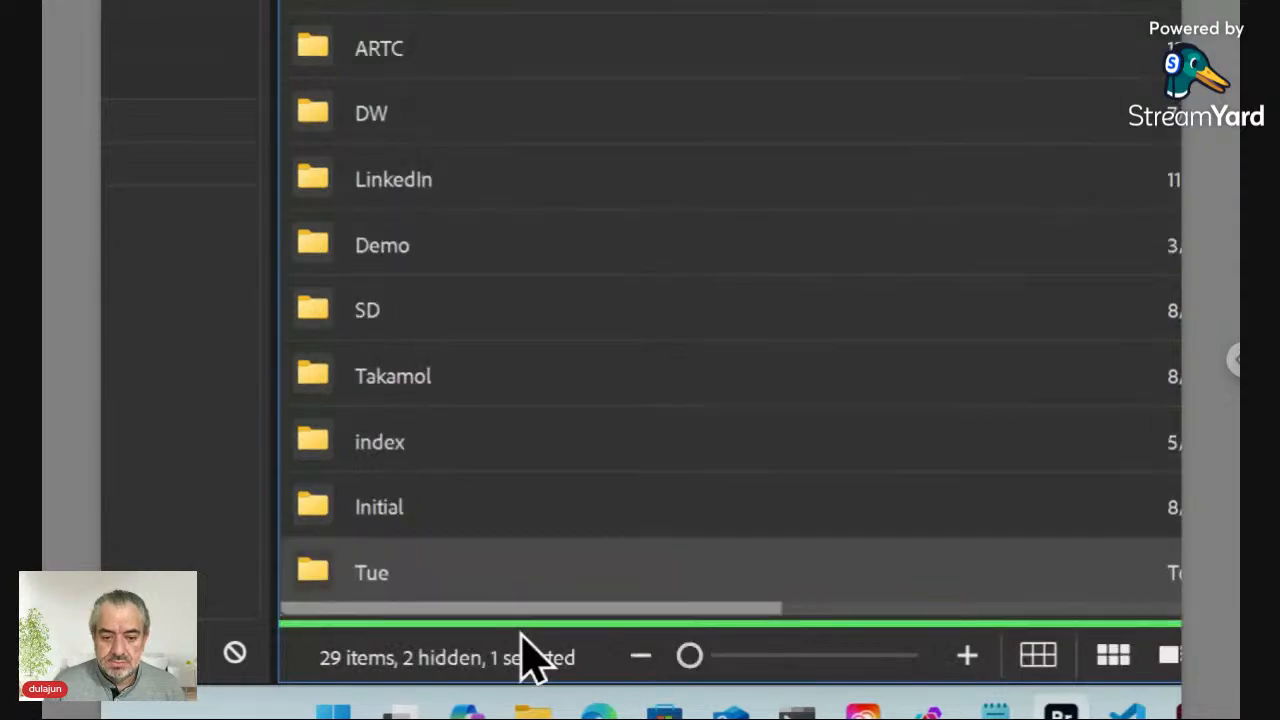
{"action": "key", "text": "Return"}
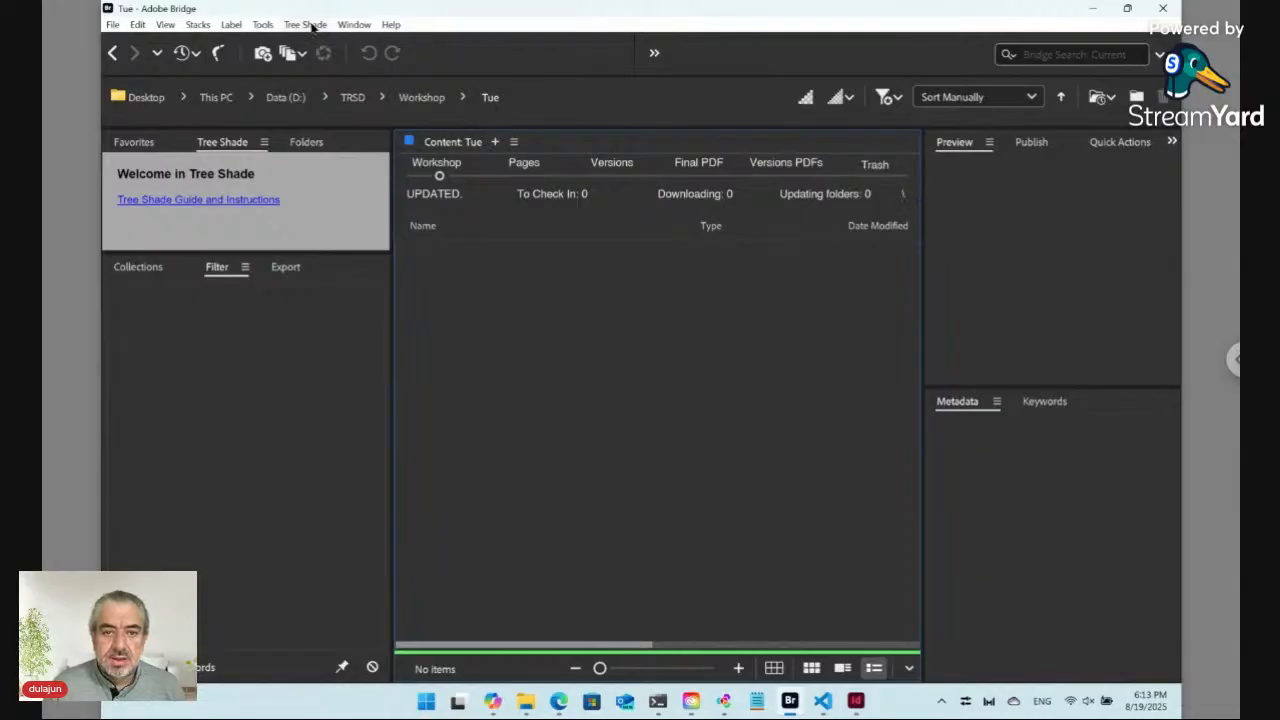
Step: Create a new plain Tree Shade file named Data ts_key in the Tue folder
{"action": "left_click", "coordinate": [305, 24]}
{"action": "mouse_move", "coordinate": [330, 42]}
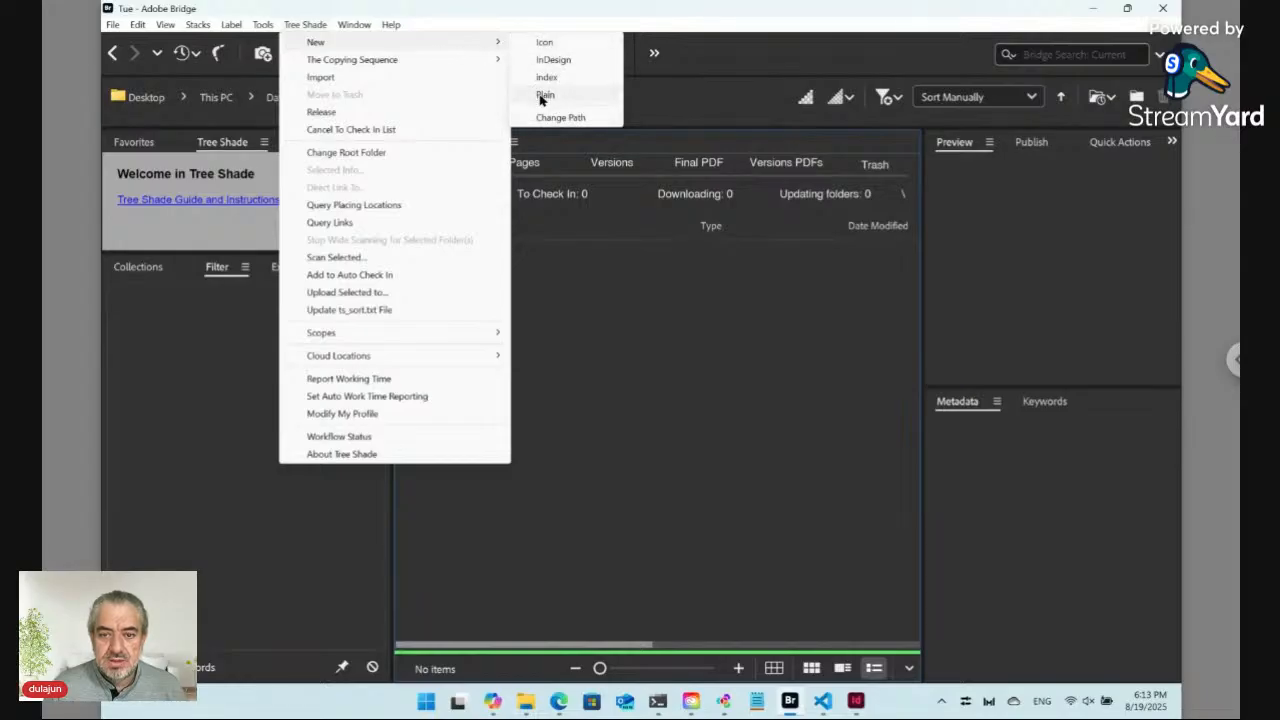
{"action": "left_click", "coordinate": [546, 95]}
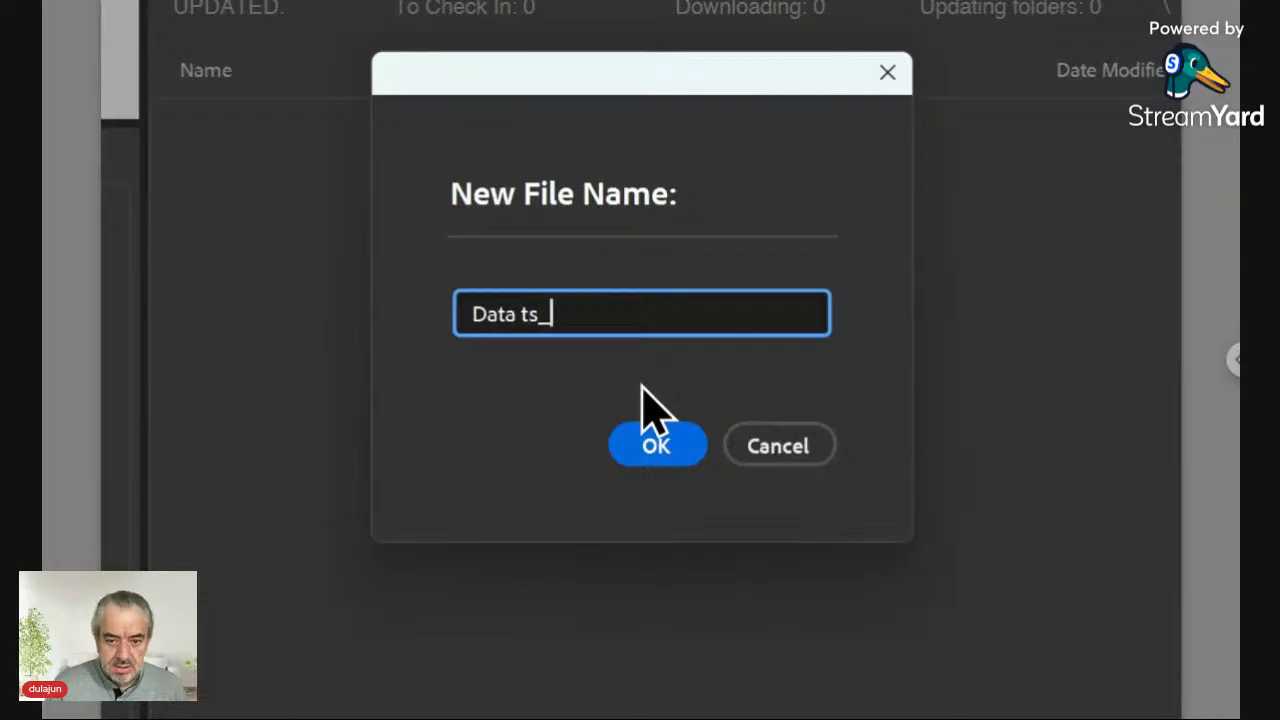
{"action": "type", "text": "key"}
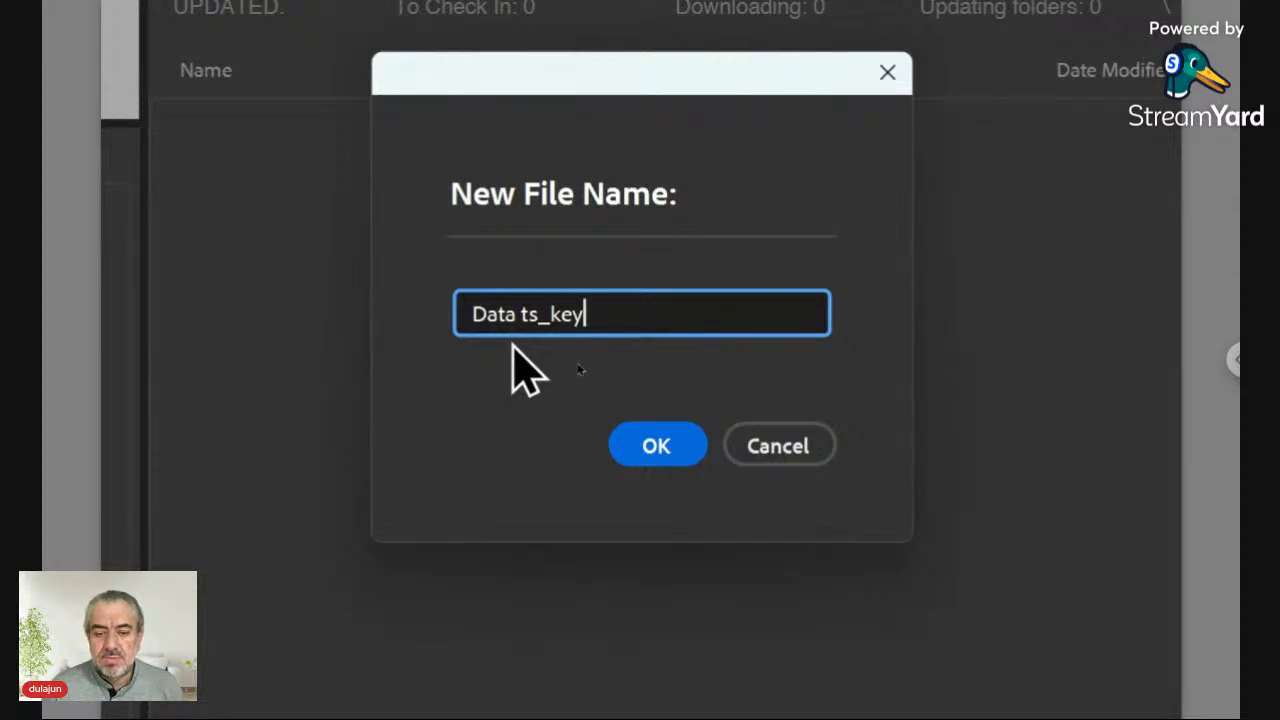
{"action": "left_click", "coordinate": [667, 458]}
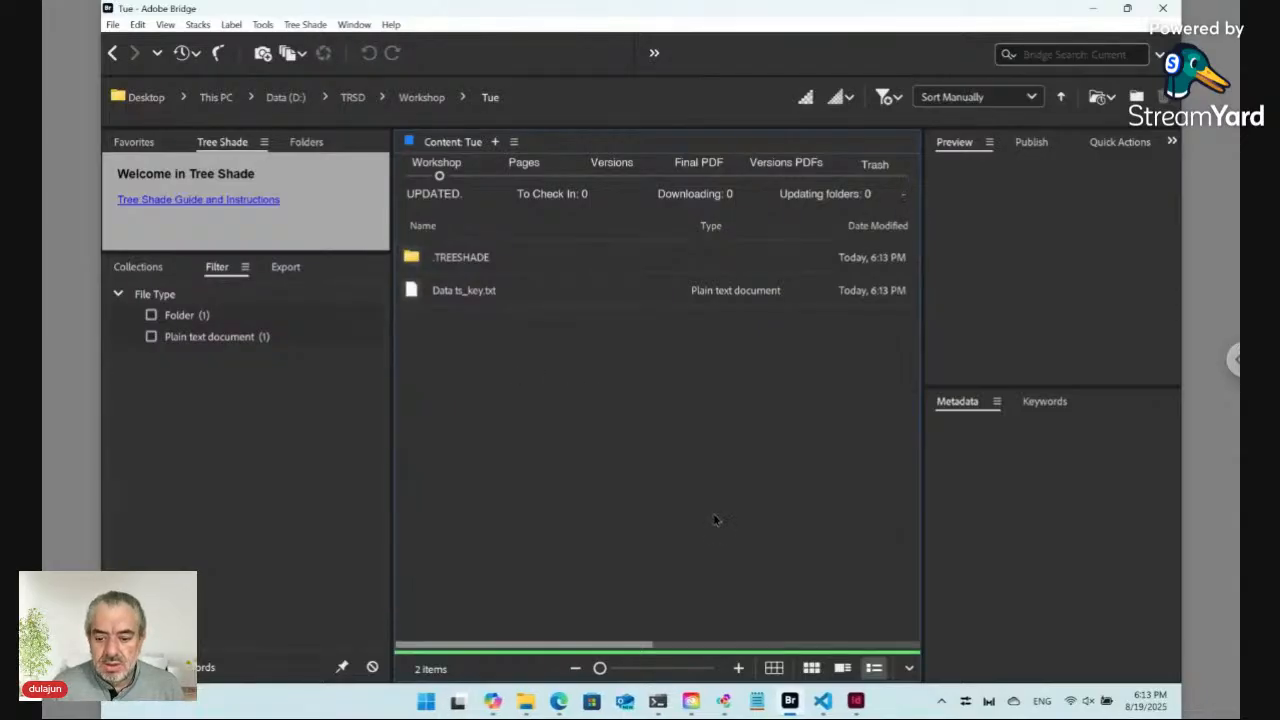
Step: Check the PowerShell tabs running the ngrok tunnel and node main.js, then return to Bridge
{"action": "left_click", "coordinate": [658, 701]}
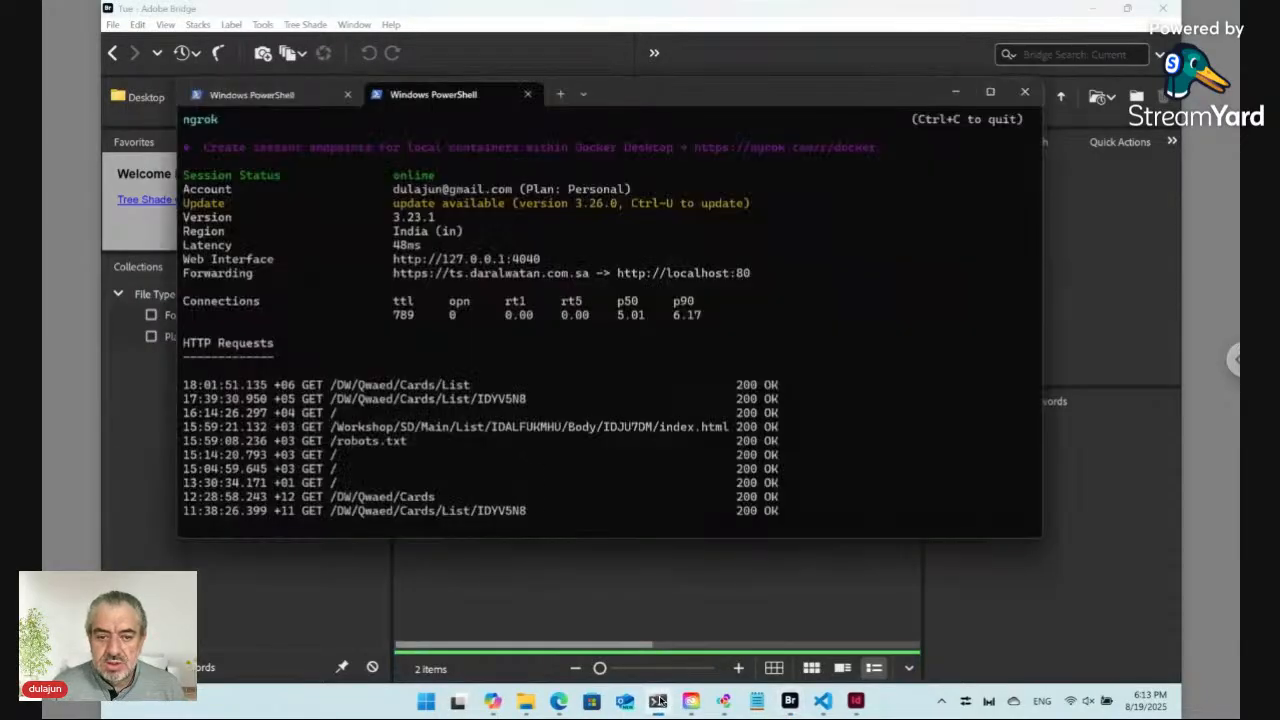
{"action": "left_click", "coordinate": [274, 100]}
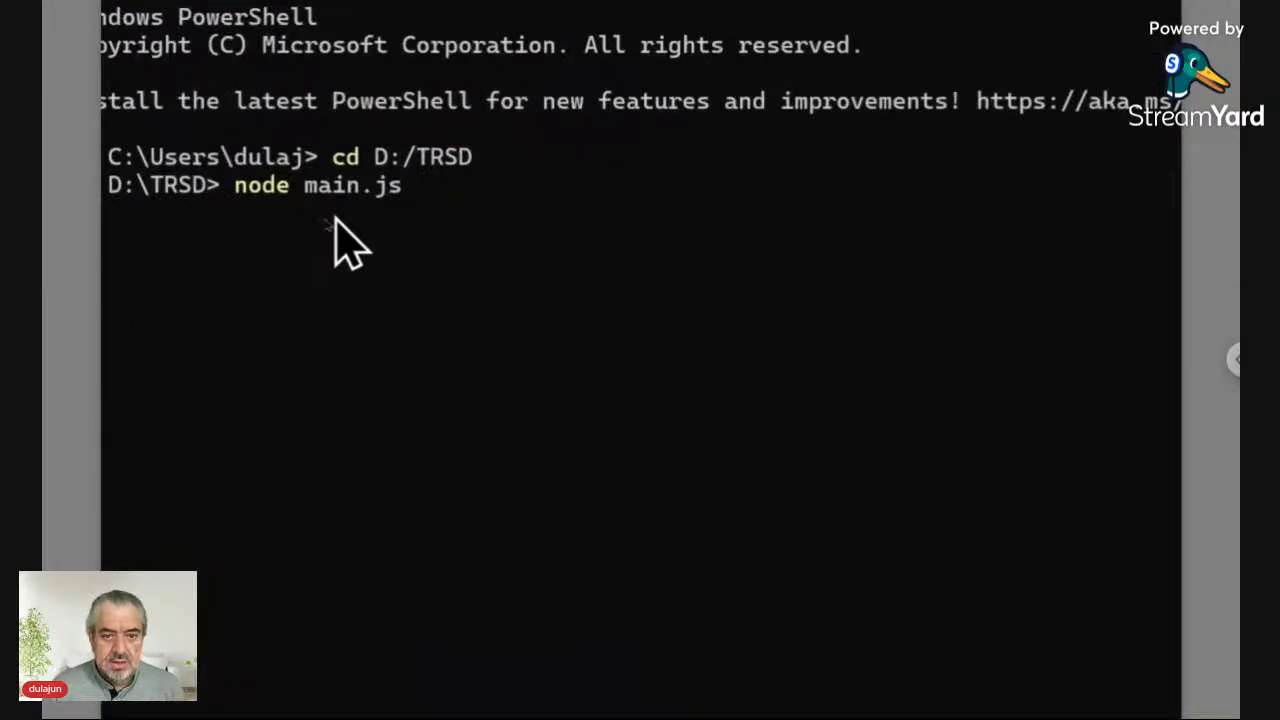
{"action": "key", "text": "alt+Tab"}
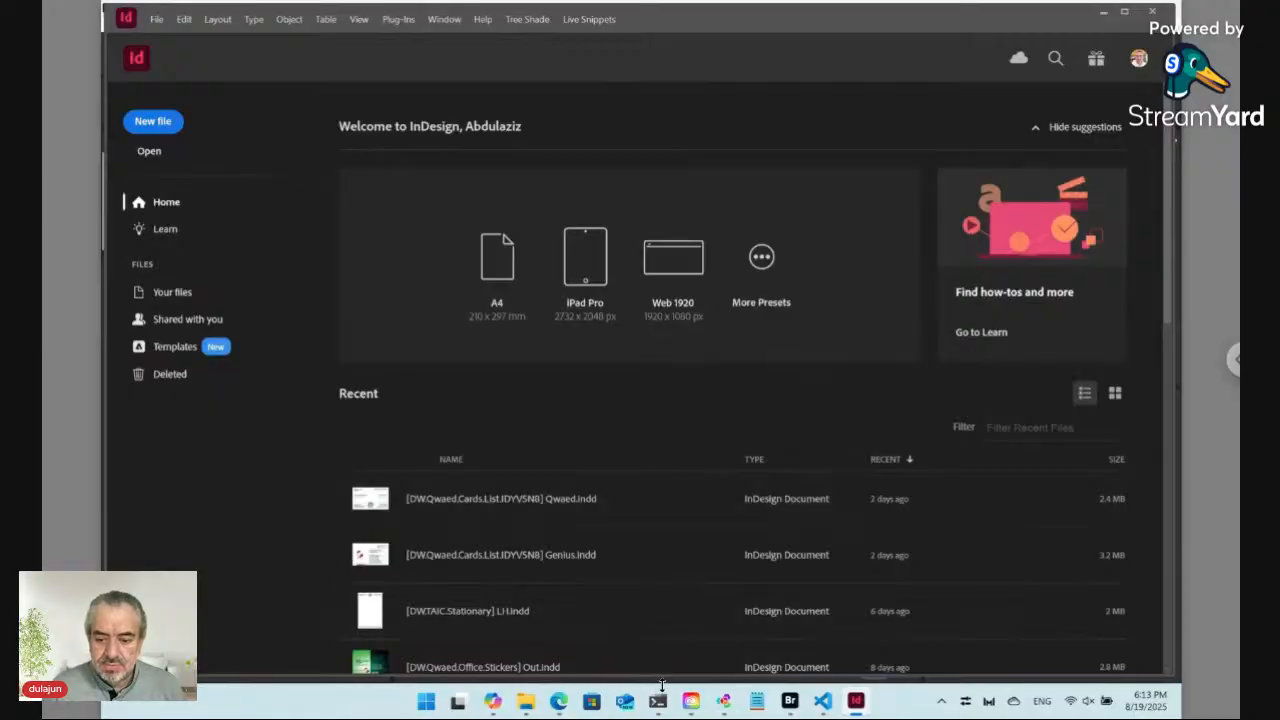
{"action": "left_click", "coordinate": [659, 703]}
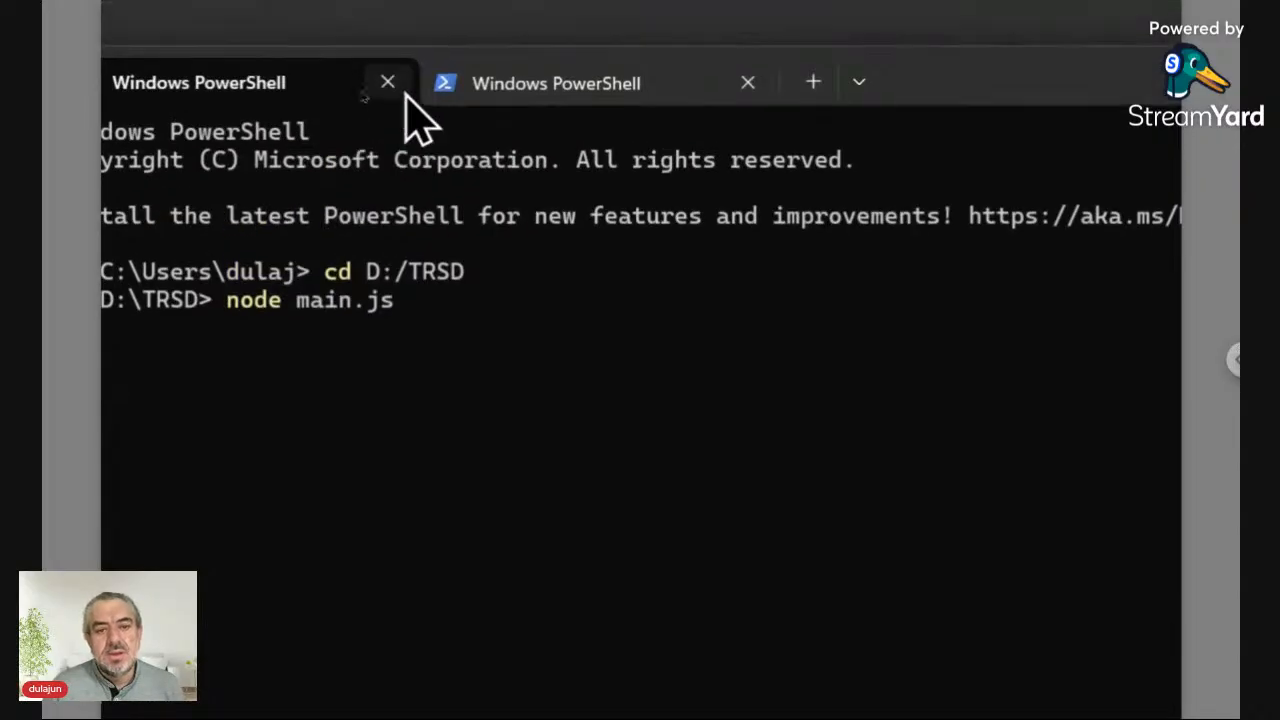
{"action": "left_click", "coordinate": [524, 113]}
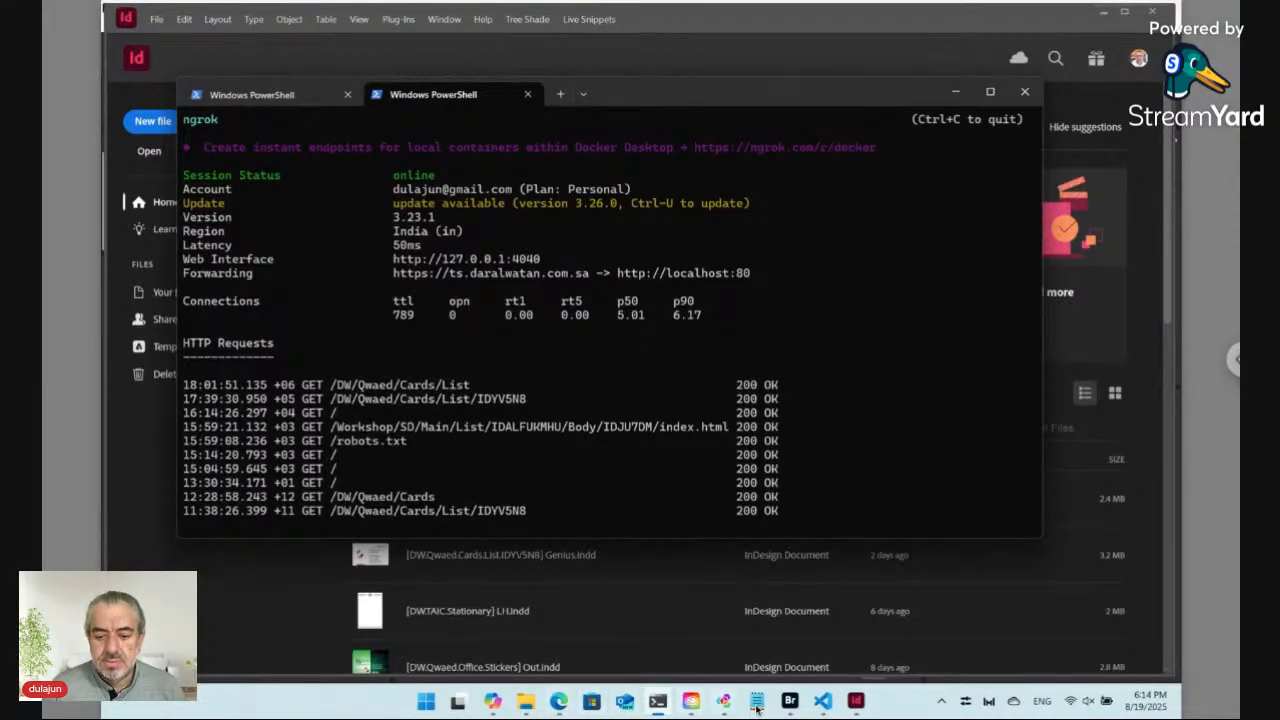
{"action": "left_click", "coordinate": [790, 702]}
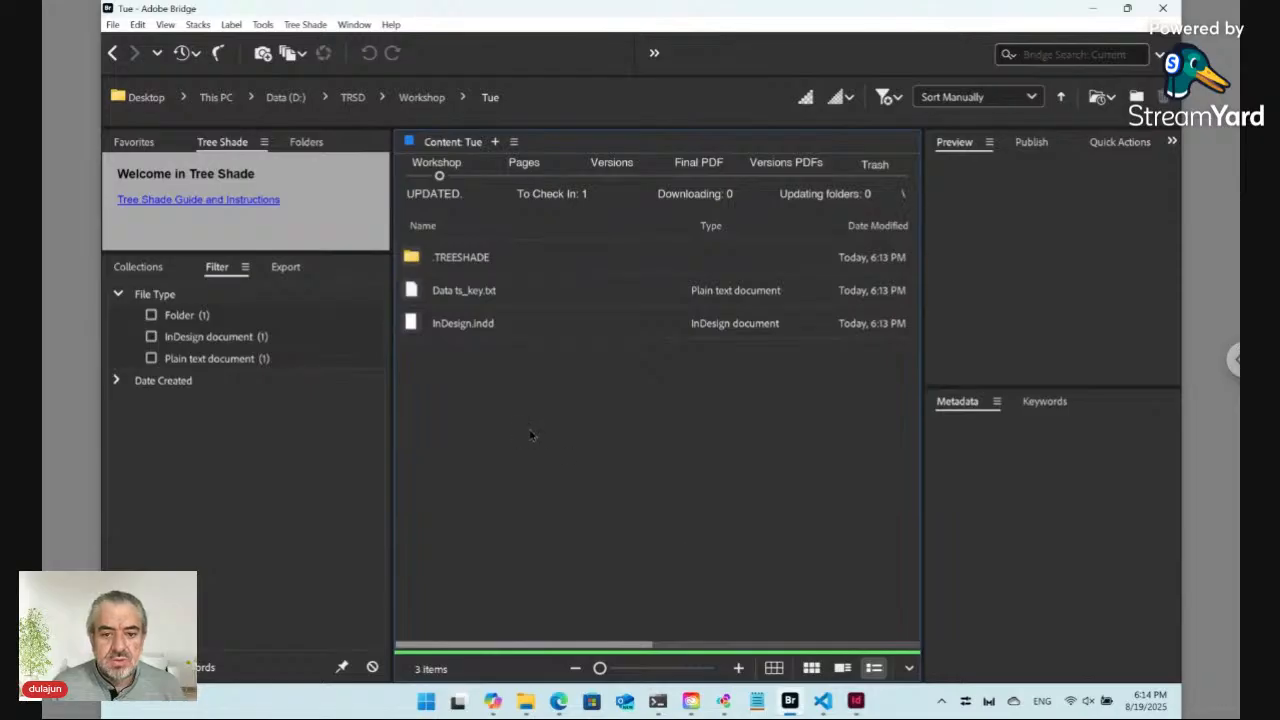
Step: Select the Data ts_key file and snap Bridge to the right half of the screen with InDesign on the left
{"action": "left_click", "coordinate": [448, 290]}
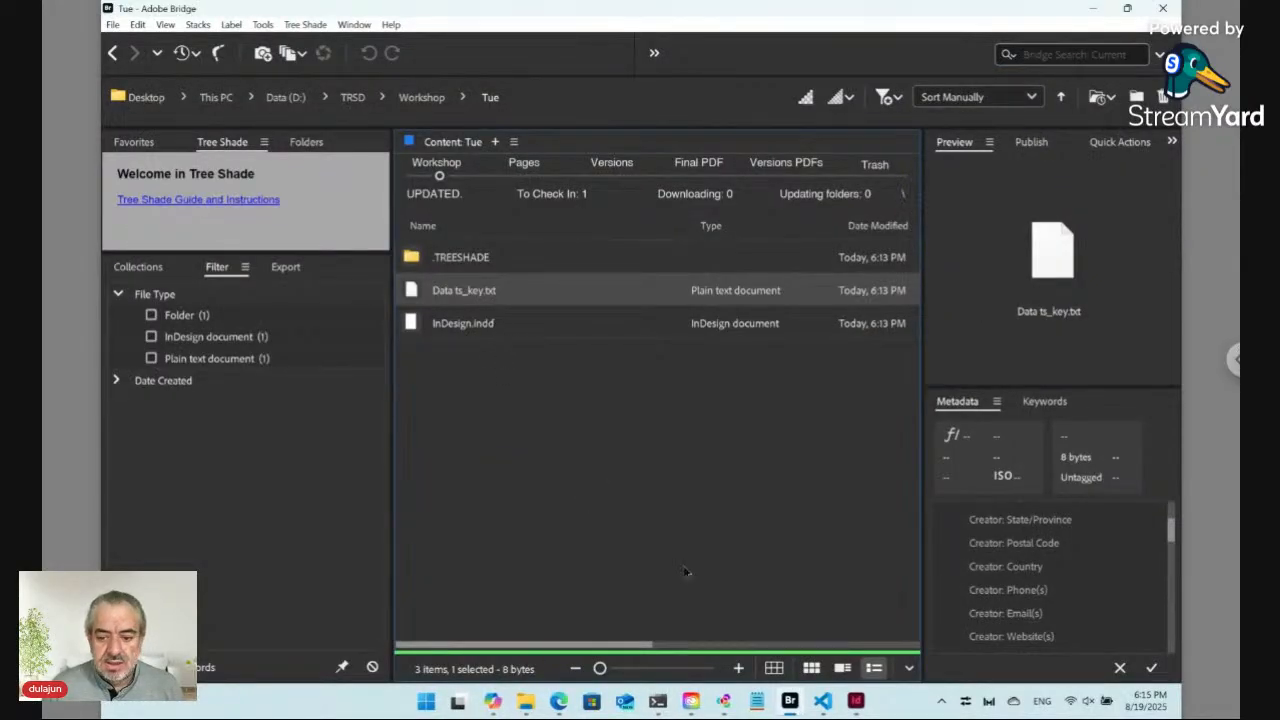
{"action": "mouse_move", "coordinate": [1129, 14]}
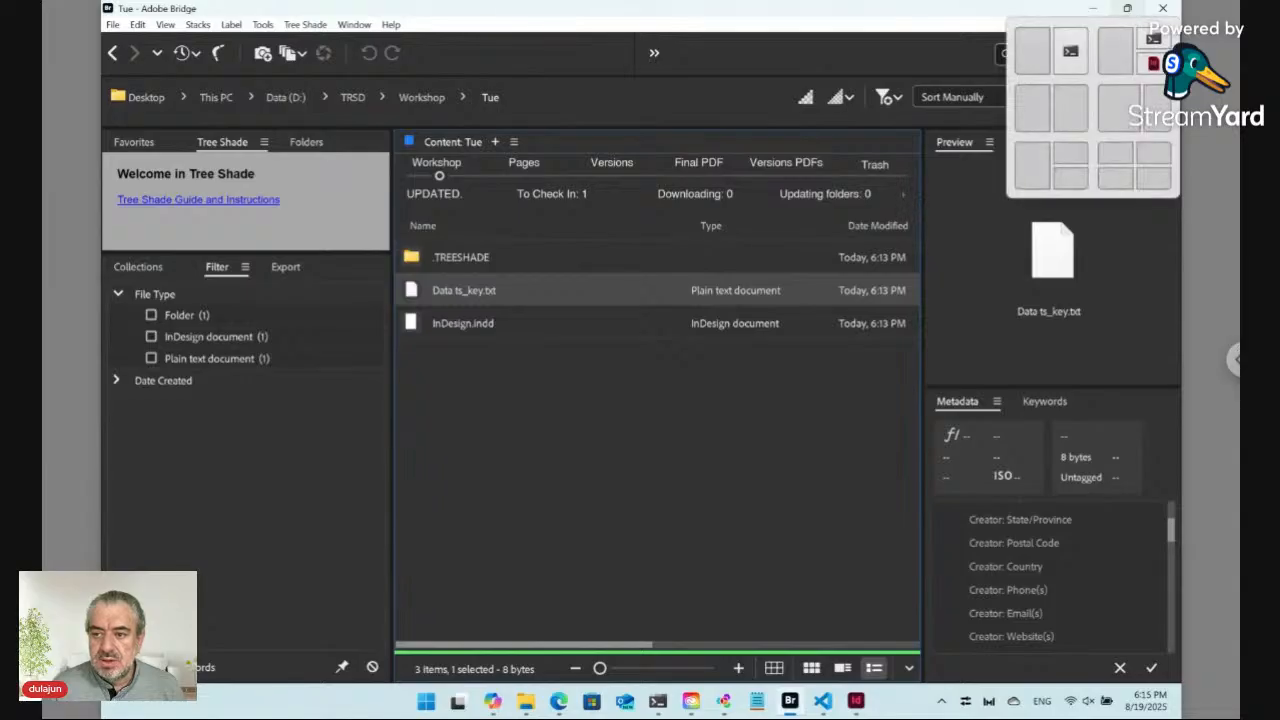
{"action": "left_click", "coordinate": [1071, 105]}
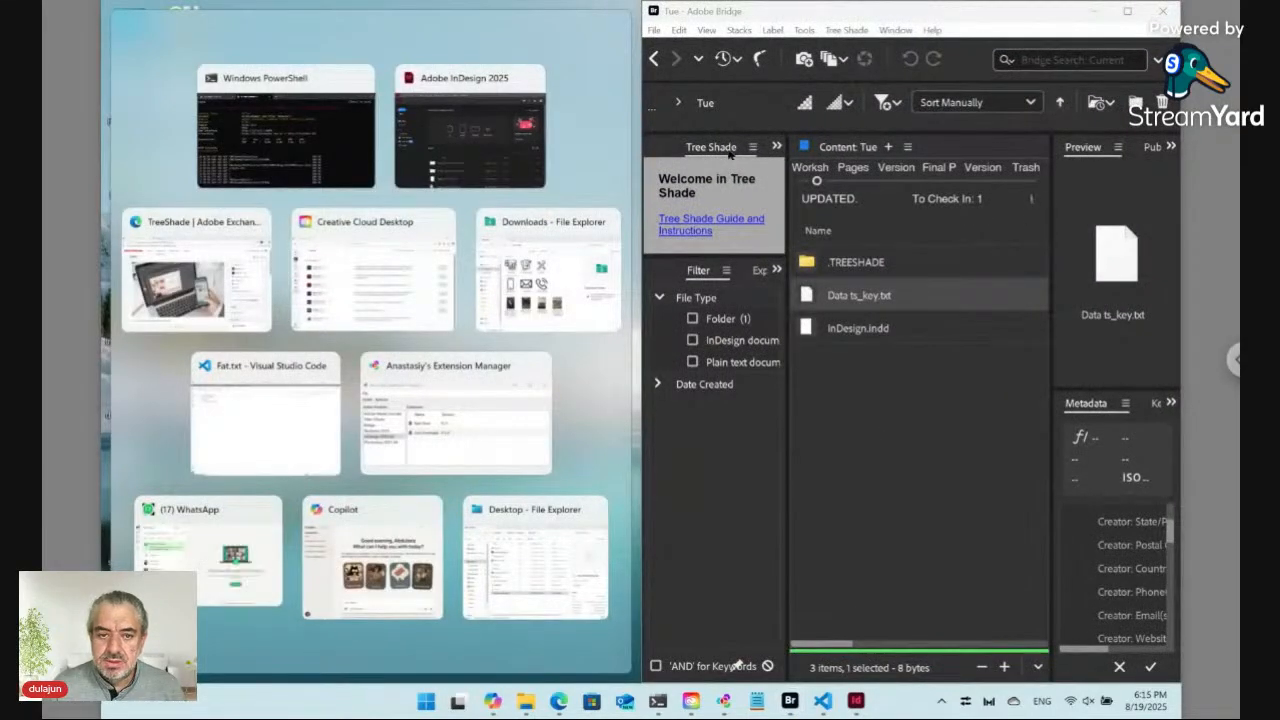
{"action": "left_click", "coordinate": [517, 150]}
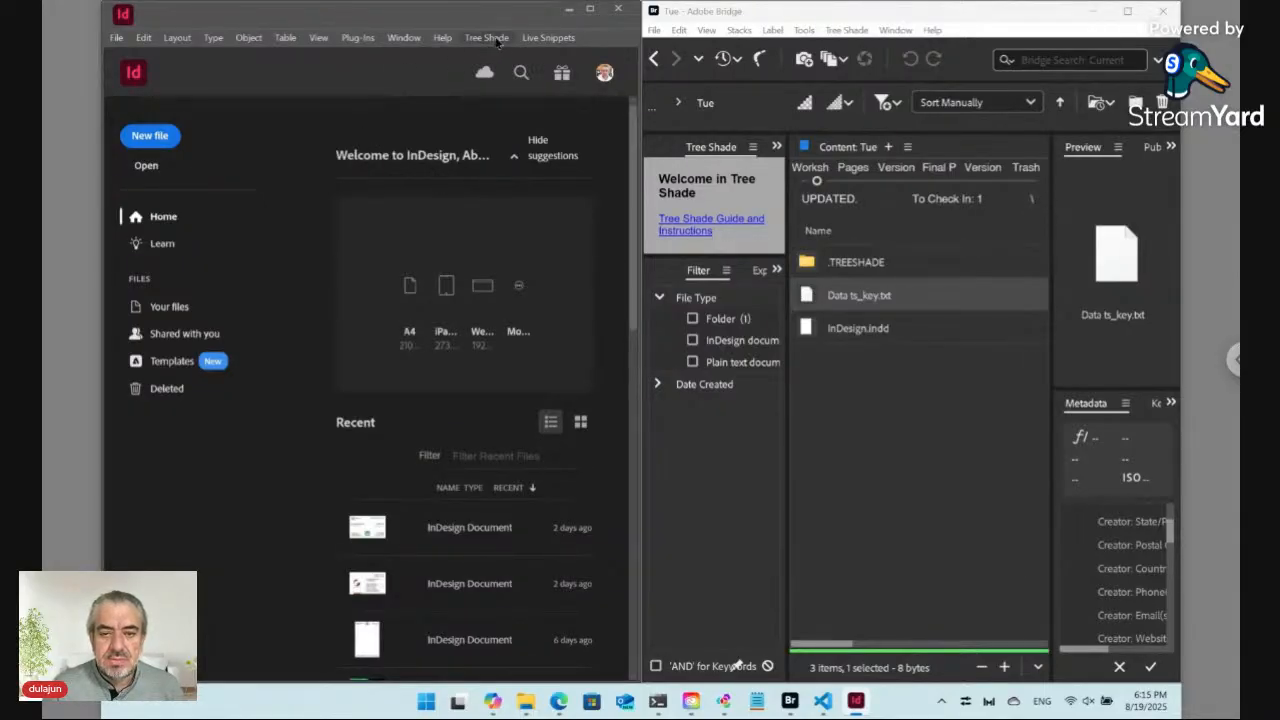
Step: Open the Tree Shade extension panel in InDesign
{"action": "left_click", "coordinate": [541, 41]}
{"action": "left_click", "coordinate": [541, 41]}
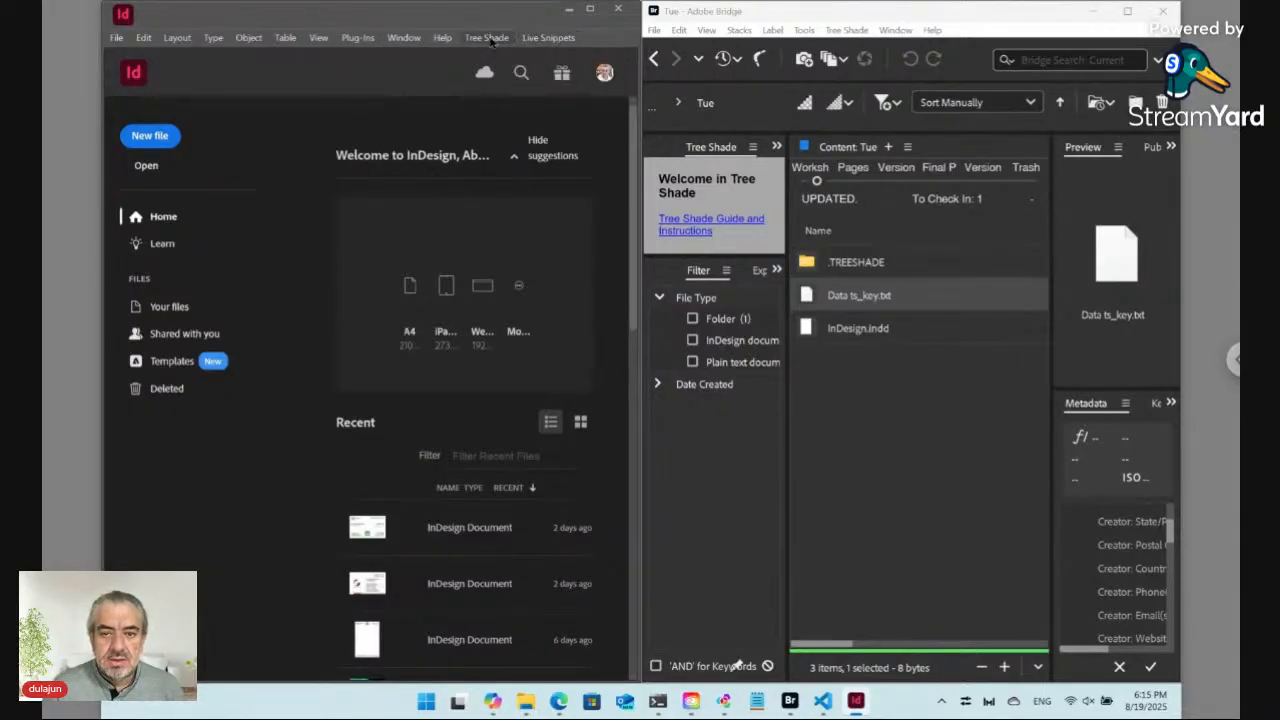
{"action": "left_click", "coordinate": [404, 38]}
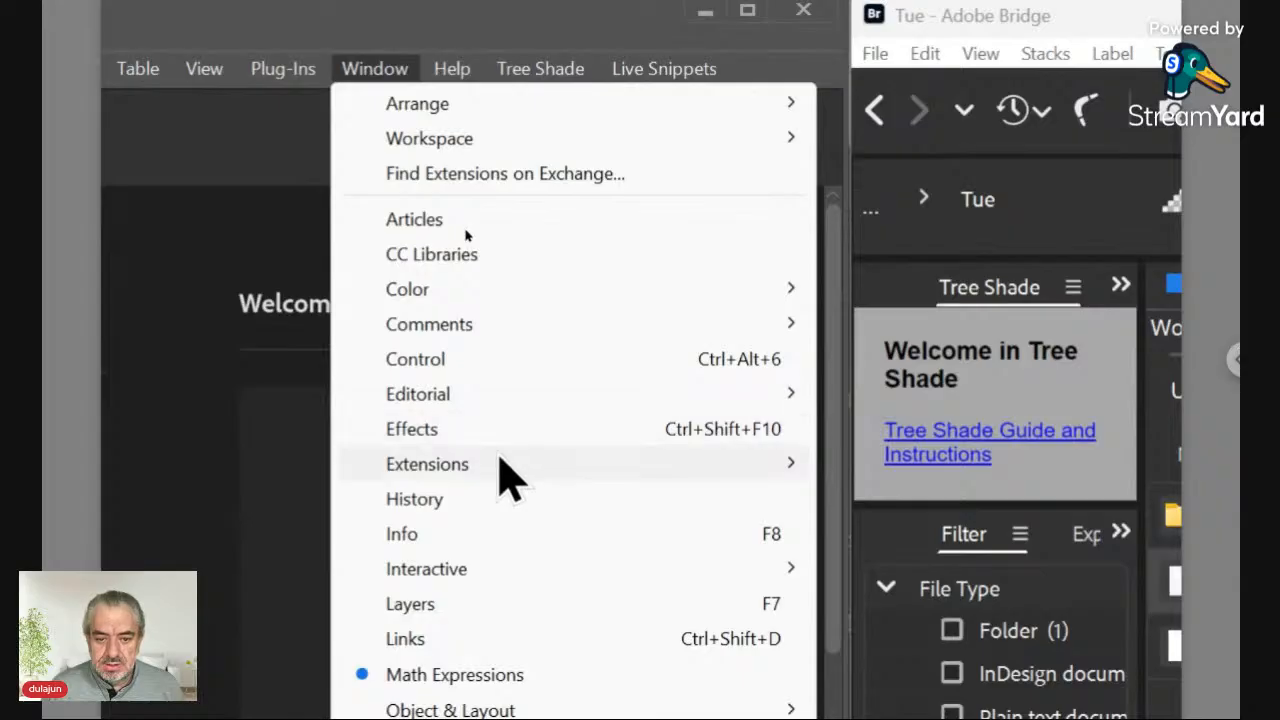
{"action": "mouse_move", "coordinate": [500, 460]}
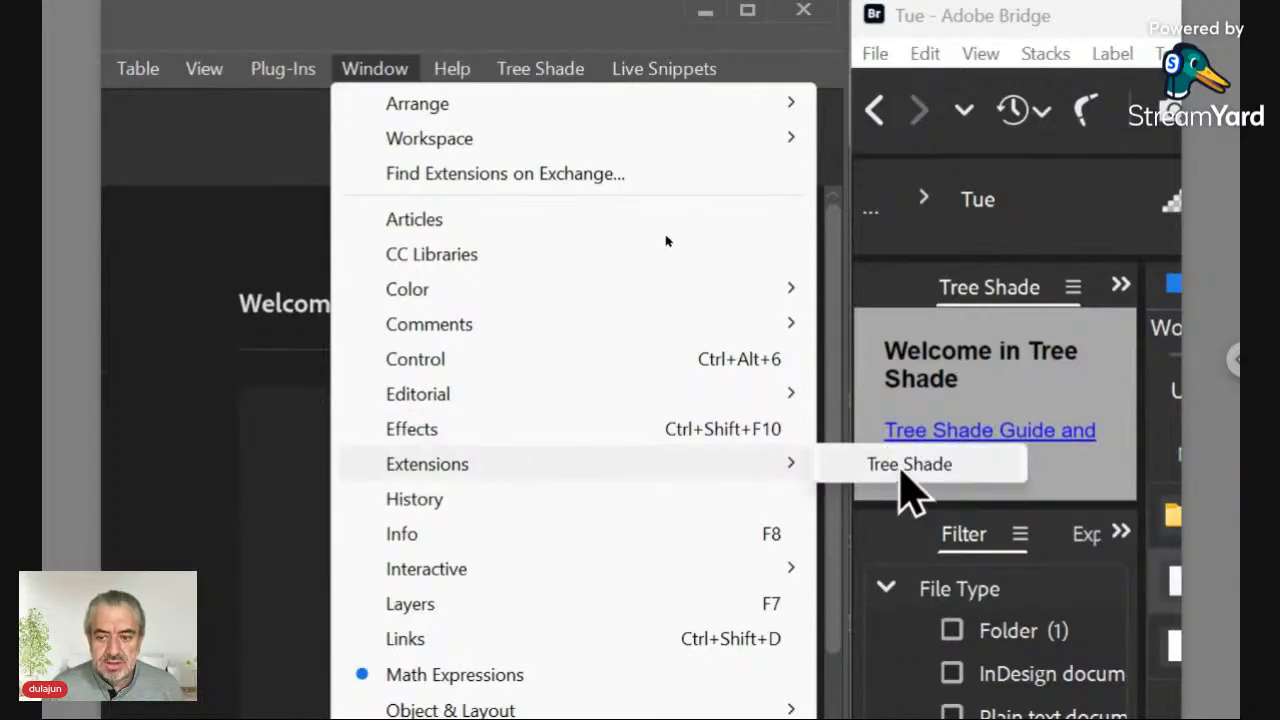
{"action": "left_click", "coordinate": [902, 470]}
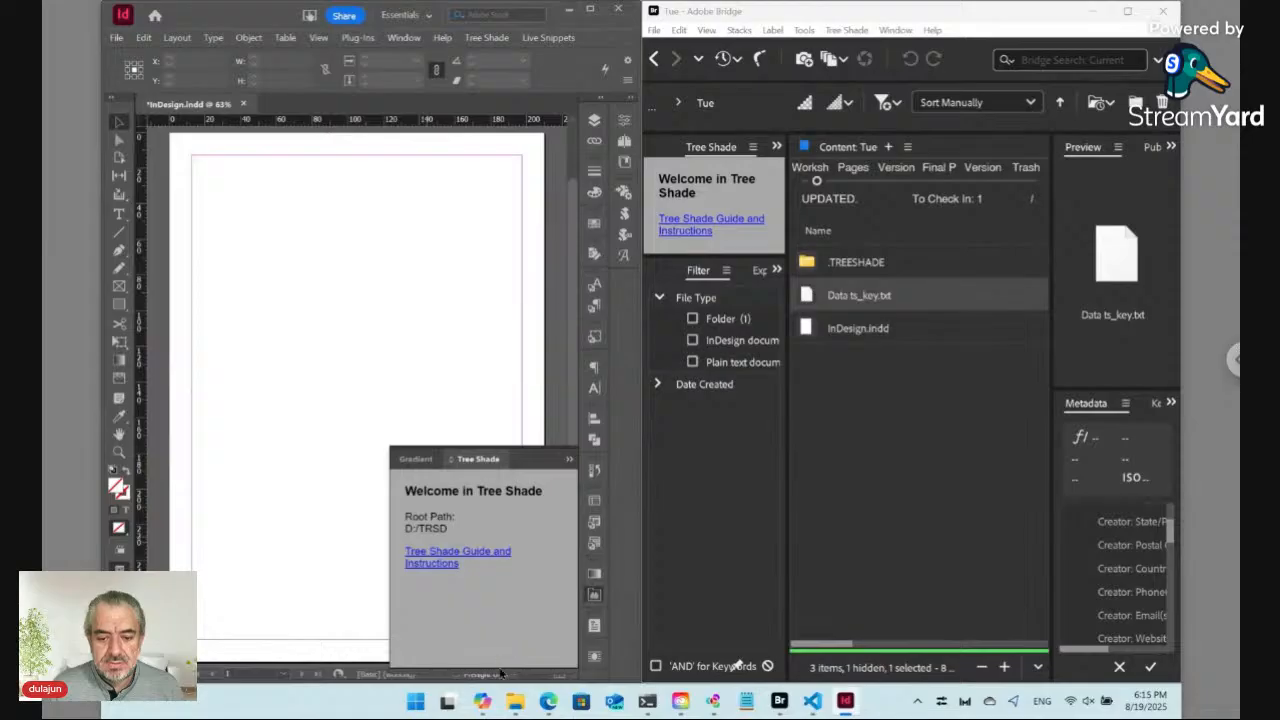
{"action": "left_click_drag", "start_coordinate": [489, 672], "coordinate": [485, 615]}
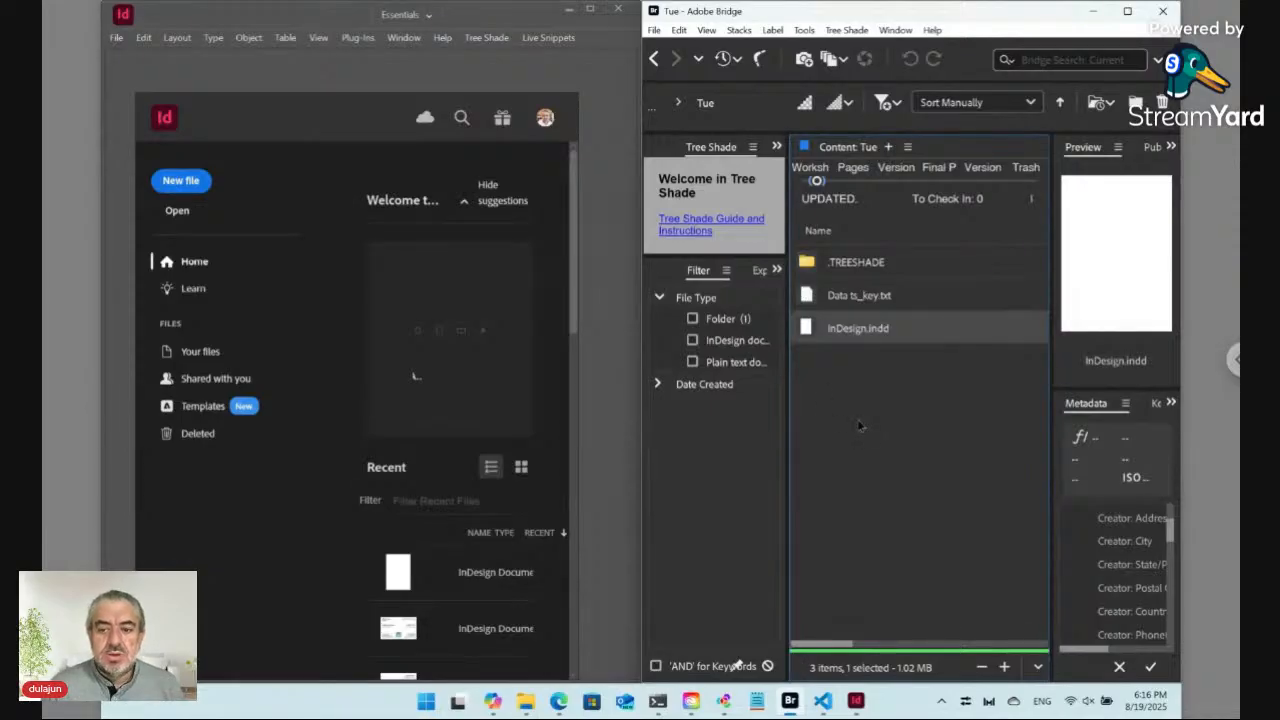
Step: Rename the Data ts_key file to Data ts_key_1.txt
{"action": "left_click", "coordinate": [860, 296]}
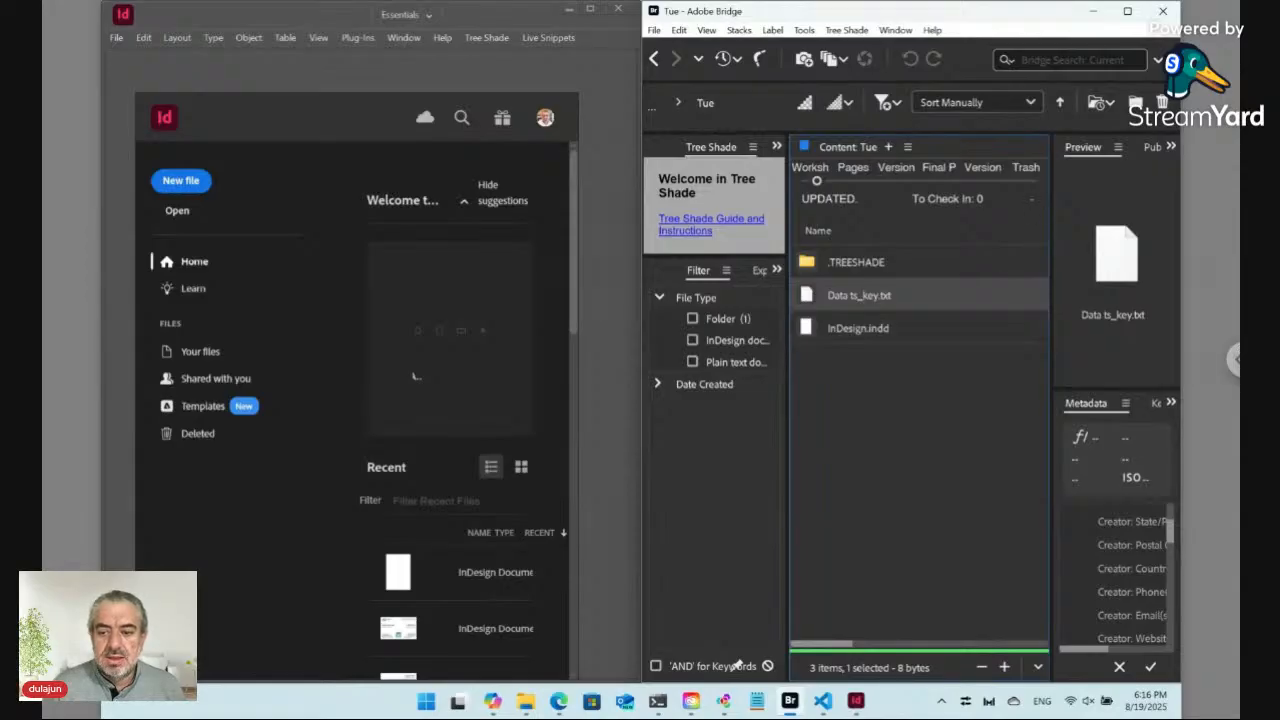
{"action": "key", "text": "Return"}
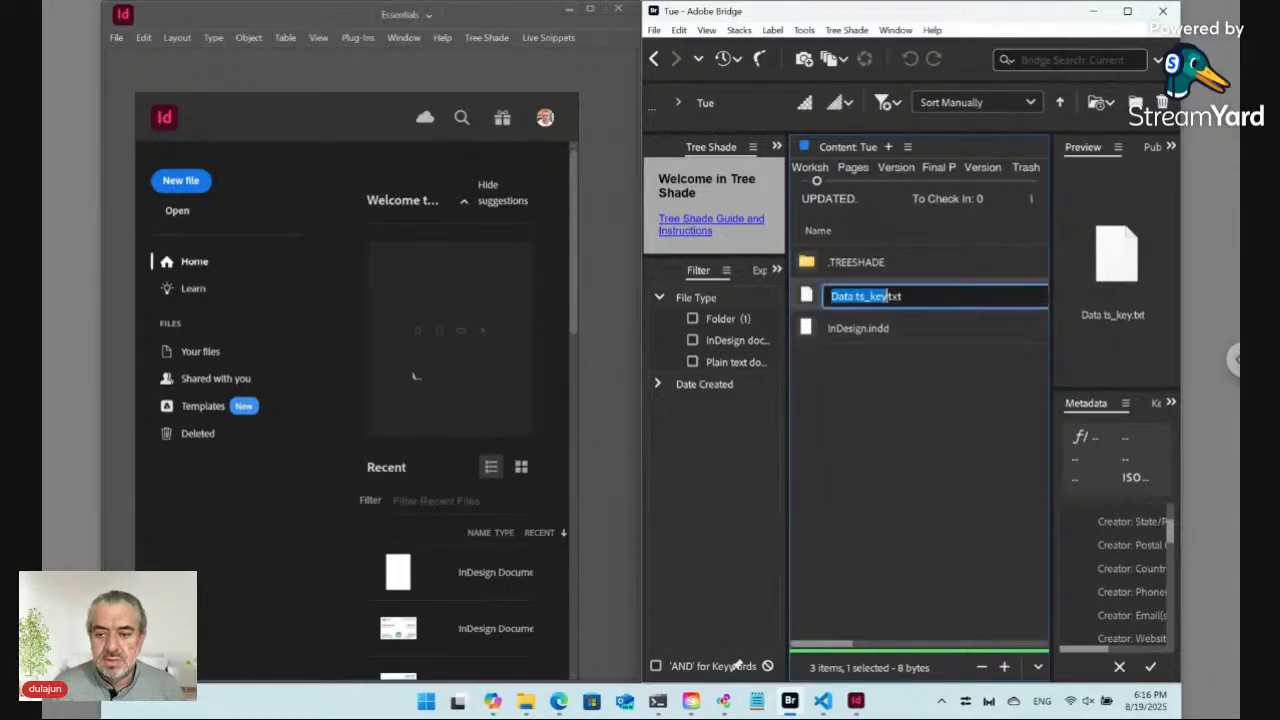
{"action": "key", "text": "Right"}
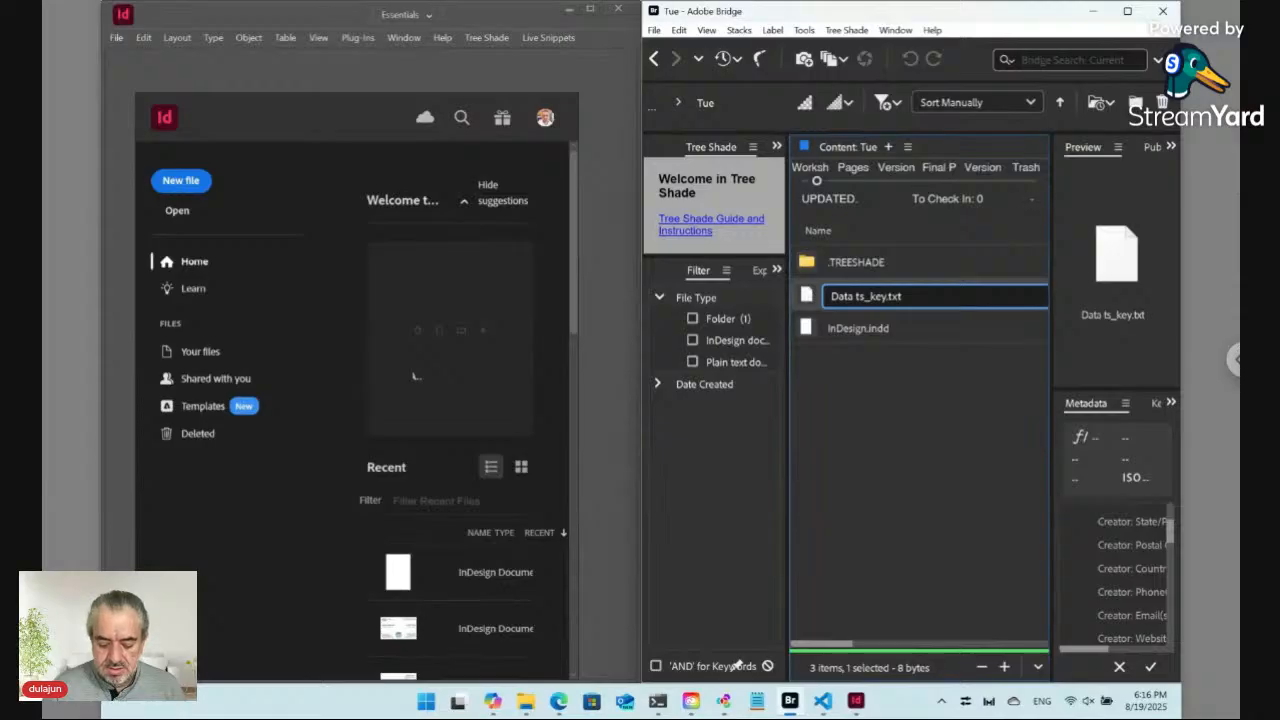
{"action": "type", "text": "_"}
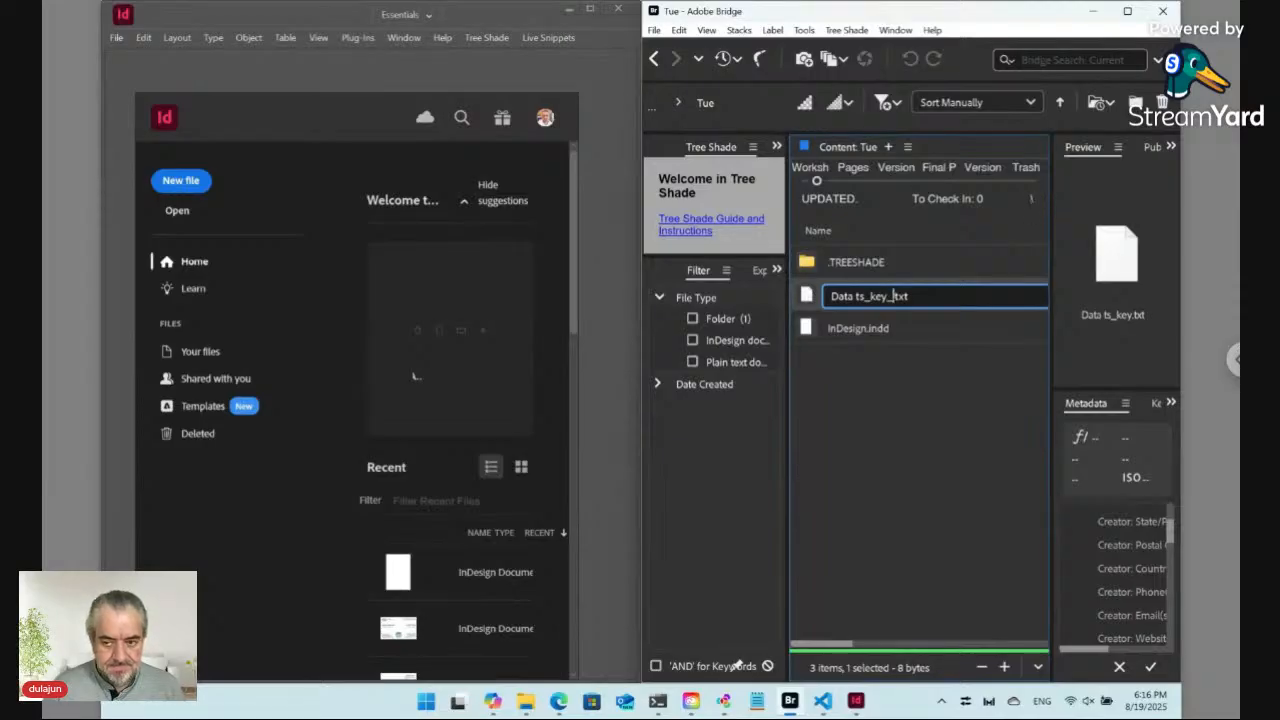
{"action": "type", "text": "t"}
{"action": "key", "text": "Return"}
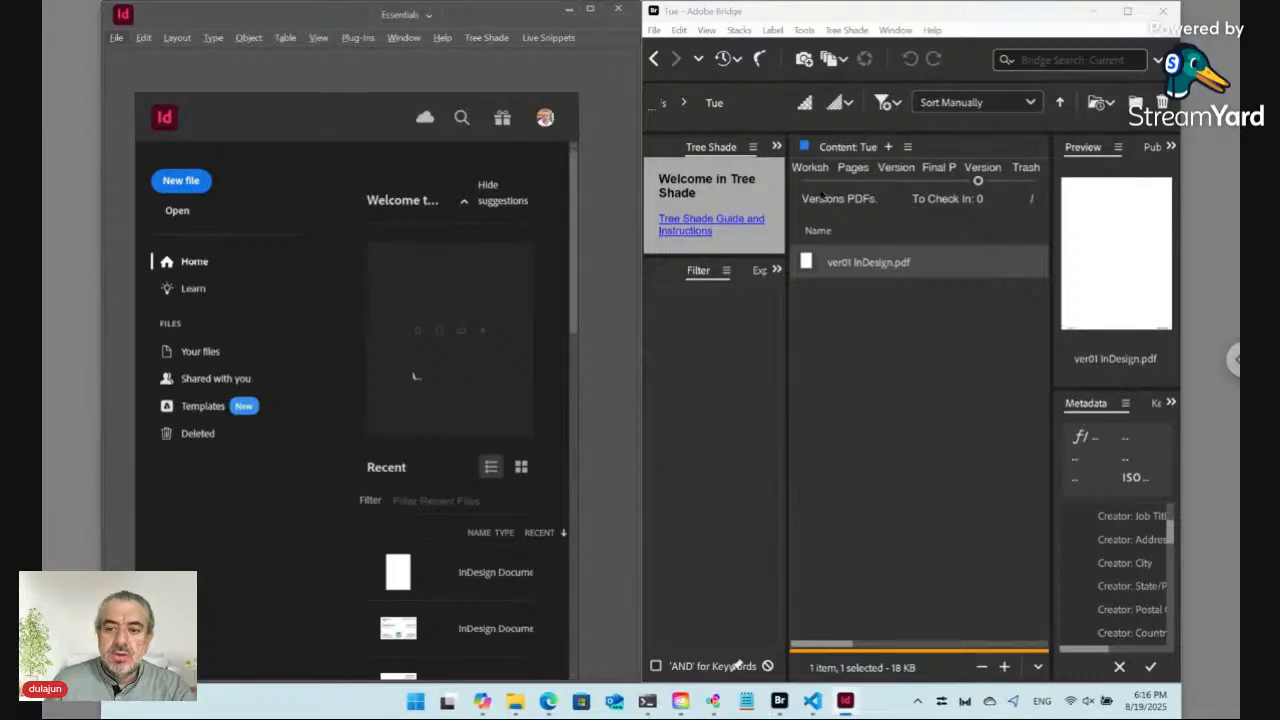
Step: Open Data ts_key_1.txt from the Workshop view as an online form in the browser and scroll through it
{"action": "left_click", "coordinate": [816, 181]}
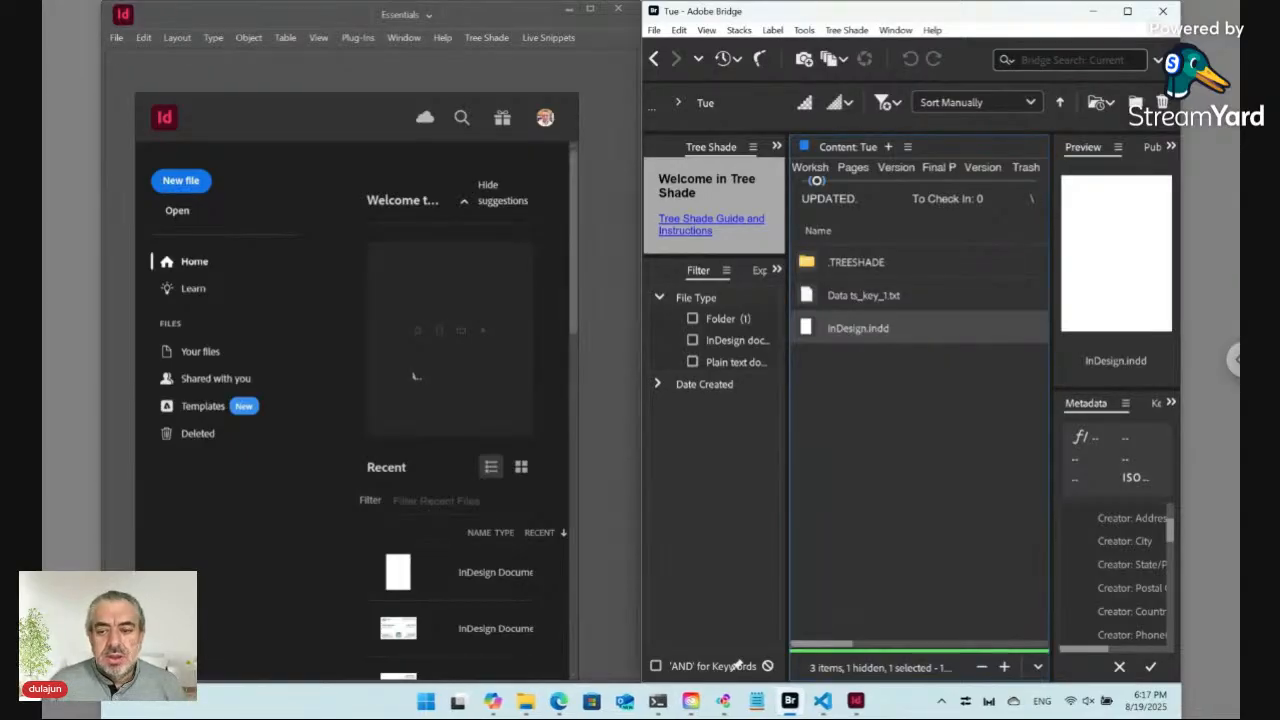
{"action": "key", "text": "Up"}
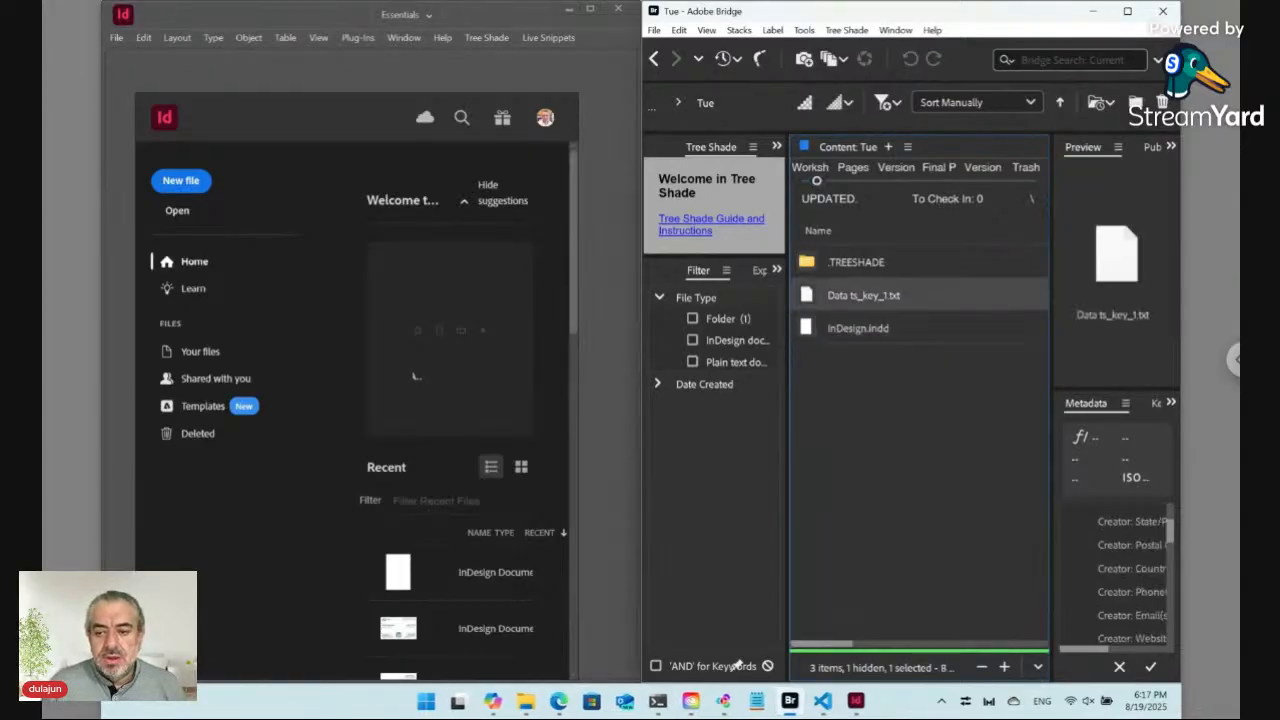
{"action": "double_click", "coordinate": [808, 296]}
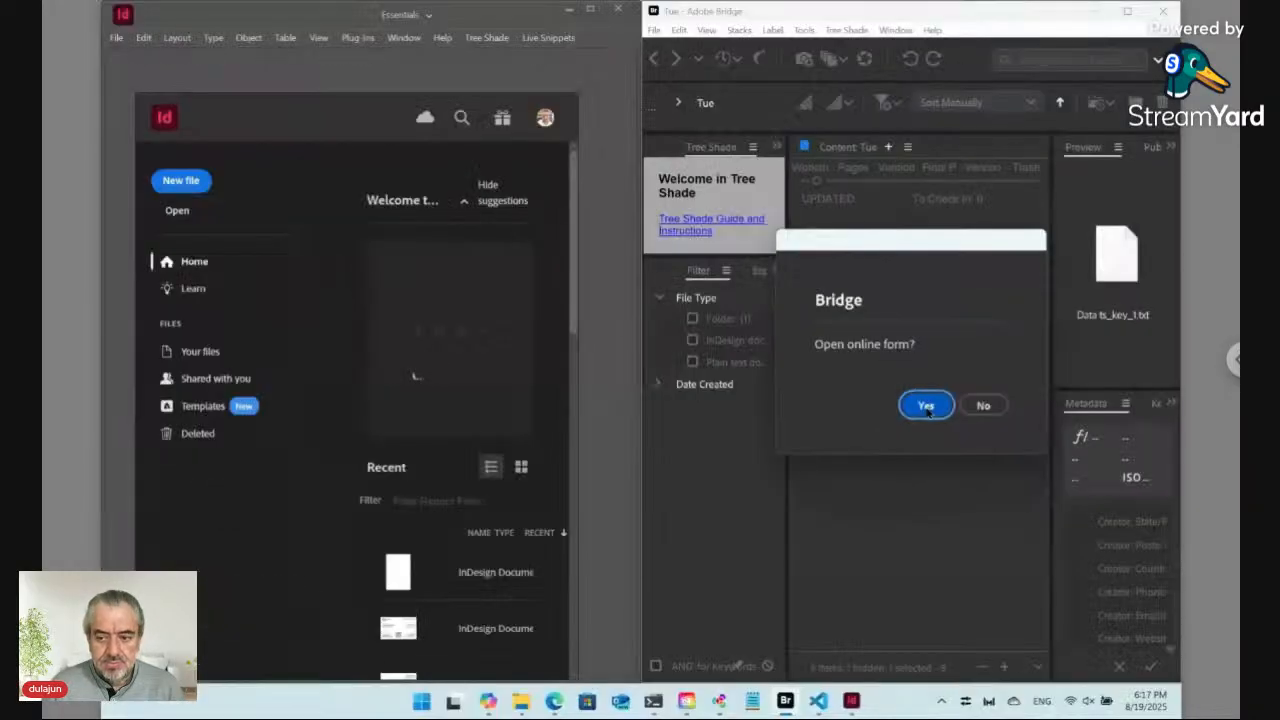
{"action": "left_click", "coordinate": [1005, 448]}
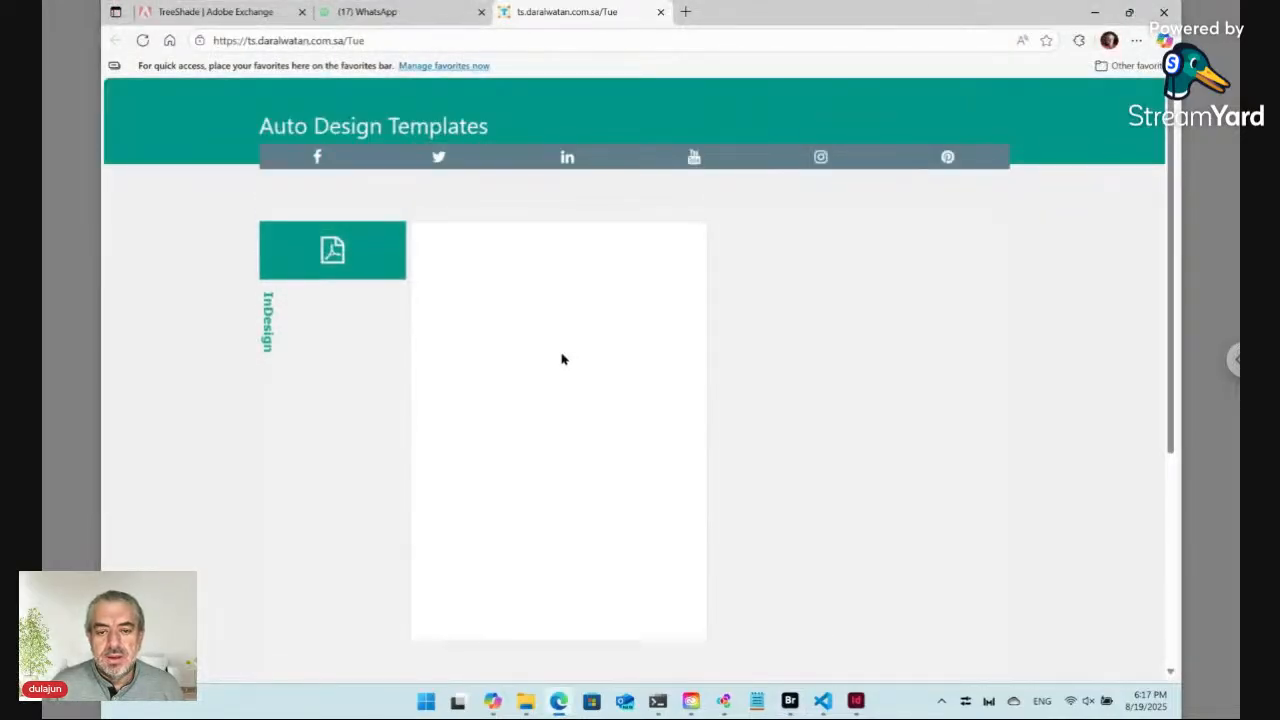
{"action": "scroll", "coordinate": [549, 427], "scroll_direction": "down", "scroll_amount": 1}
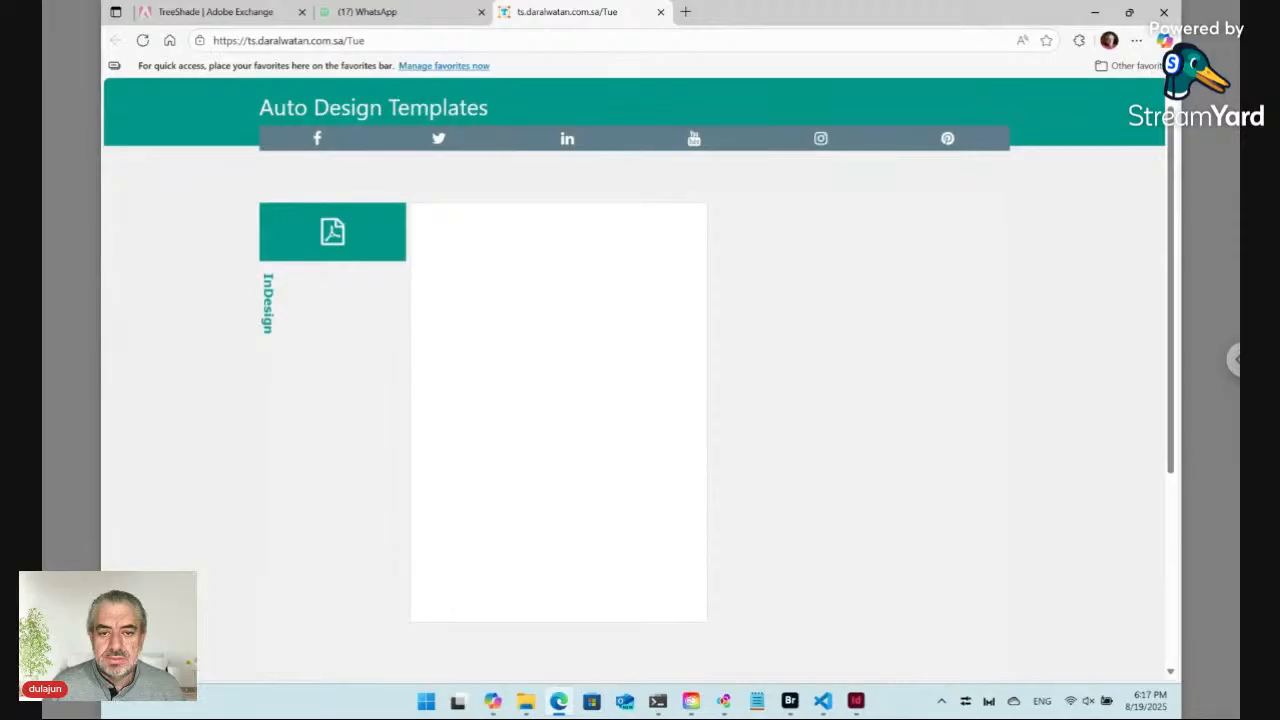
{"action": "scroll", "coordinate": [635, 400], "scroll_direction": "down", "scroll_amount": 5}
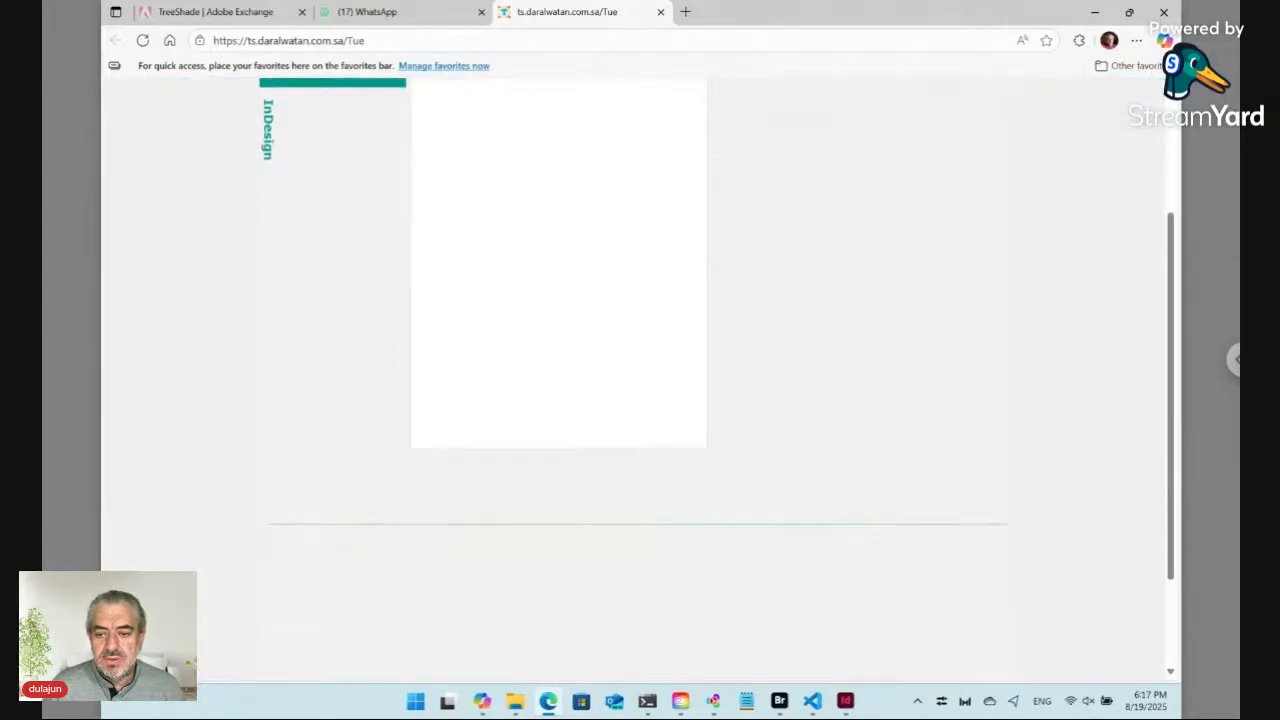
{"action": "scroll", "coordinate": [635, 400], "scroll_direction": "up", "scroll_amount": 4}
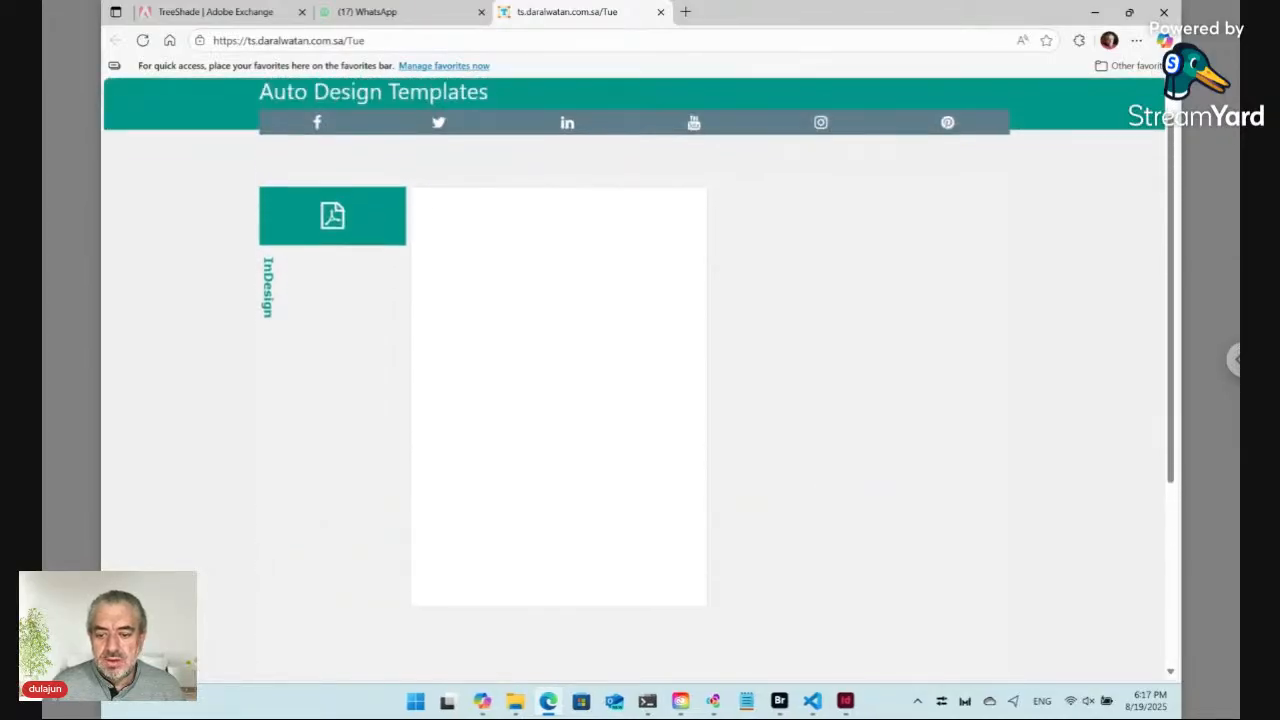
Step: Back in Bridge, create a new folder named Data inside Tue and open it
{"action": "left_click", "coordinate": [781, 702]}
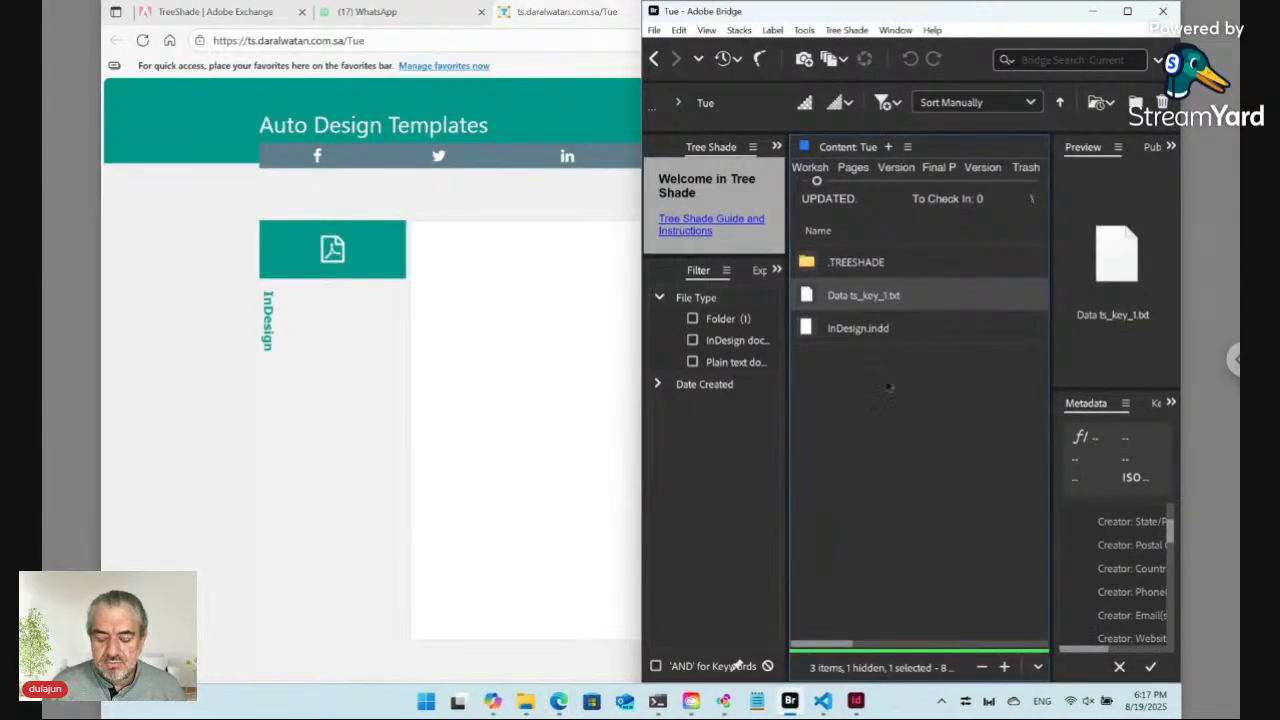
{"action": "key", "text": "ctrl+shift+n"}
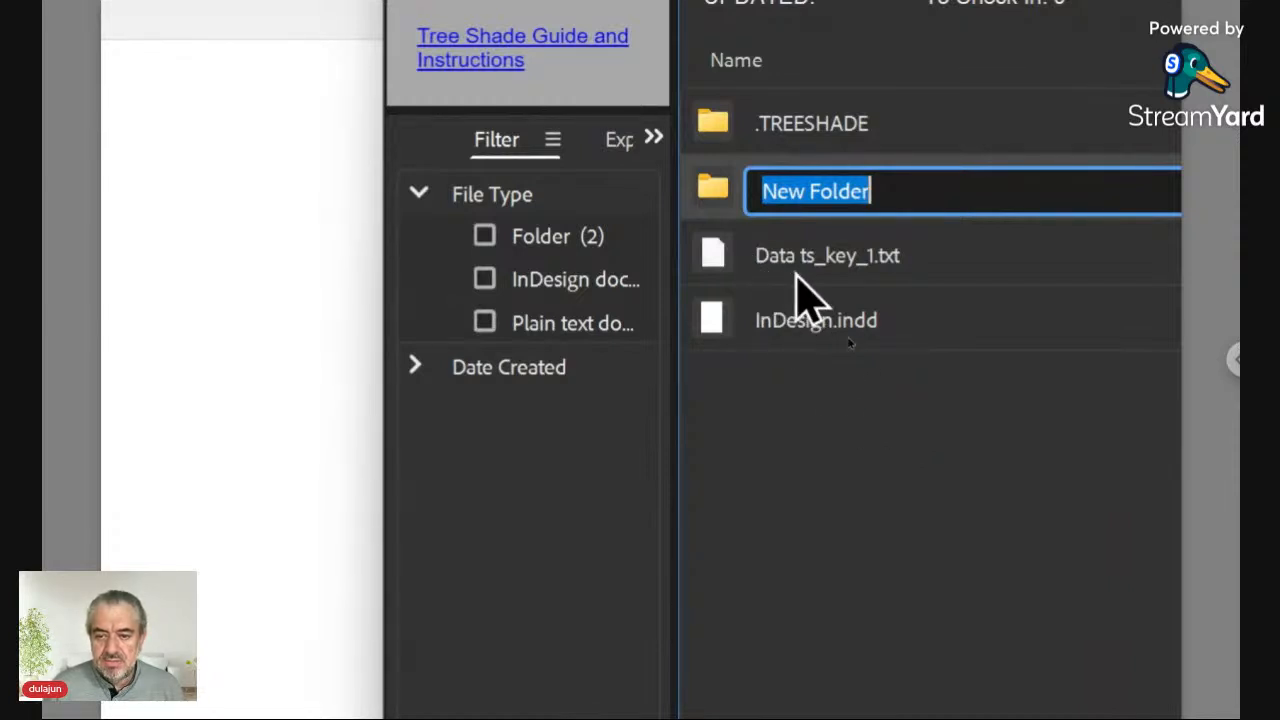
{"action": "type", "text": "Data"}
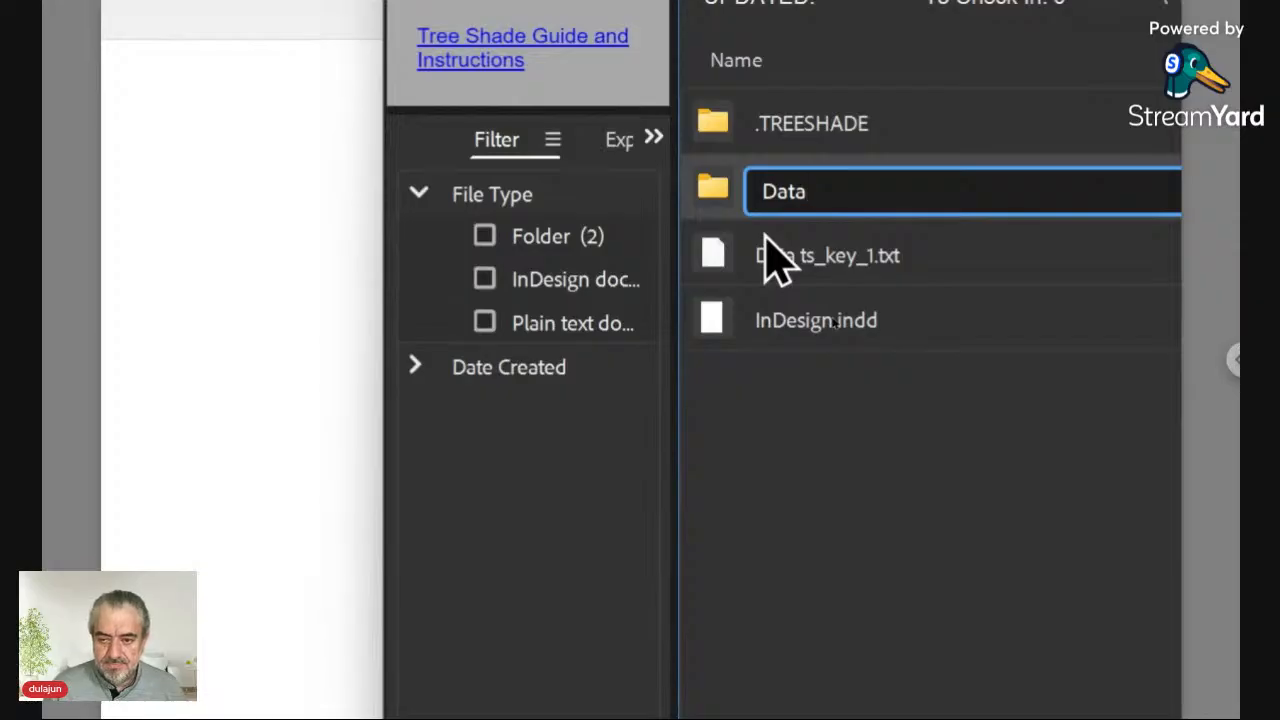
{"action": "key", "text": "Return"}
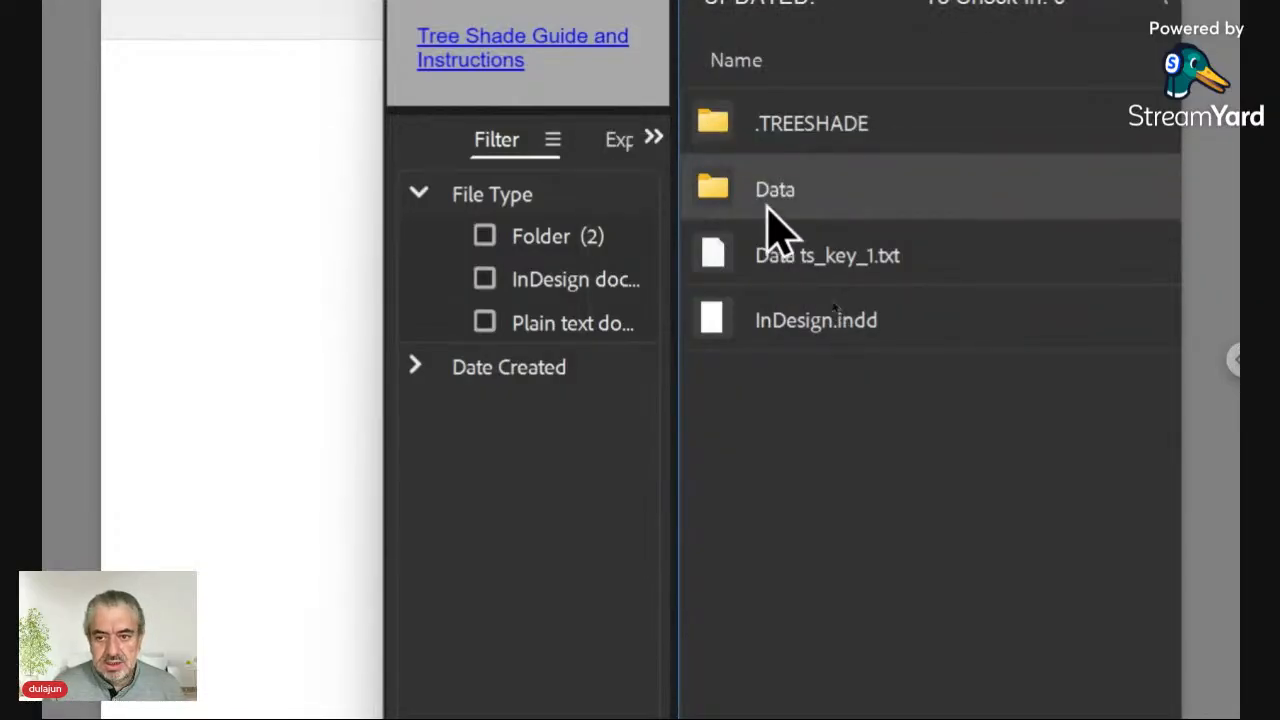
{"action": "double_click", "coordinate": [725, 196]}
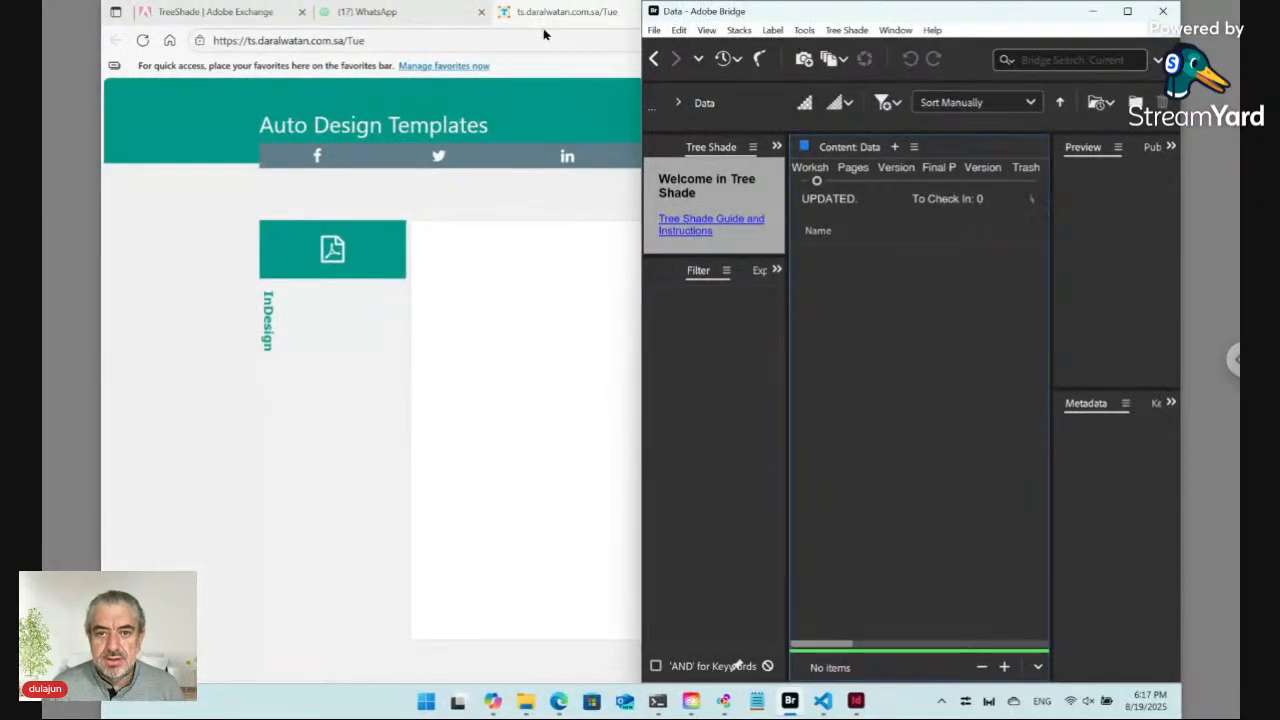
Step: Create a new plain Tree Shade file named Content in the Data folder
{"action": "left_click", "coordinate": [862, 32]}
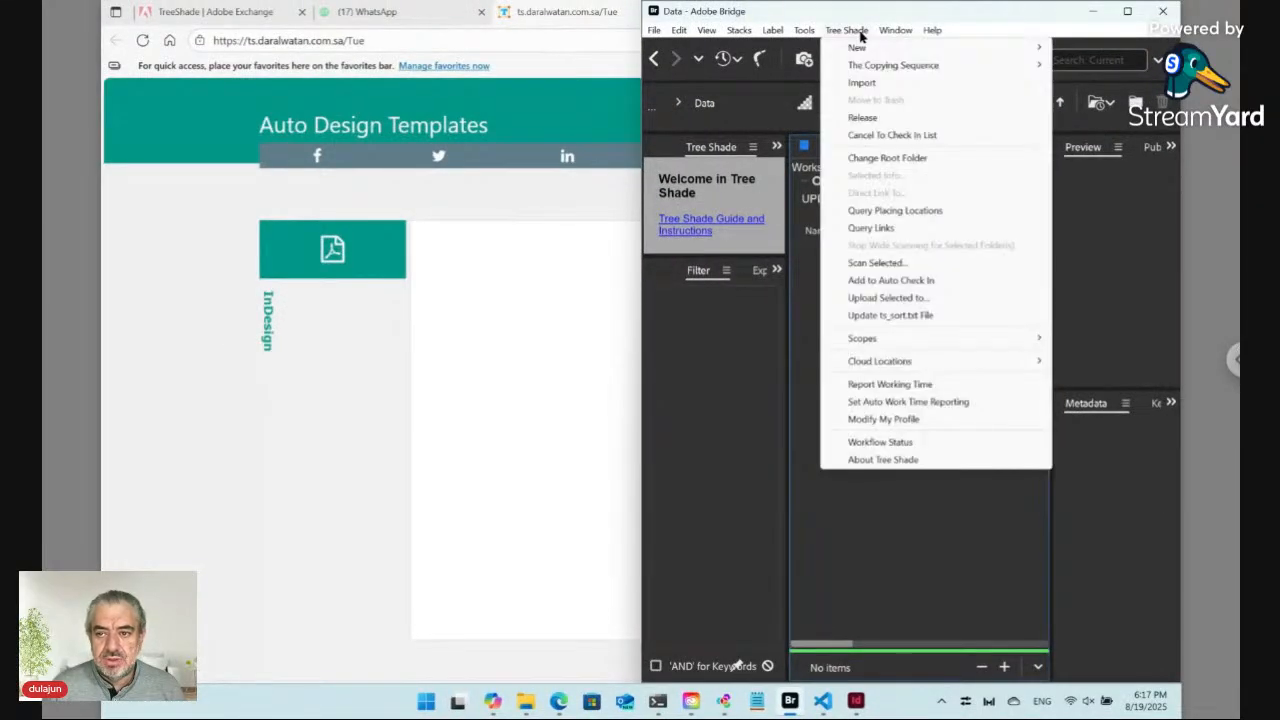
{"action": "mouse_move", "coordinate": [867, 50]}
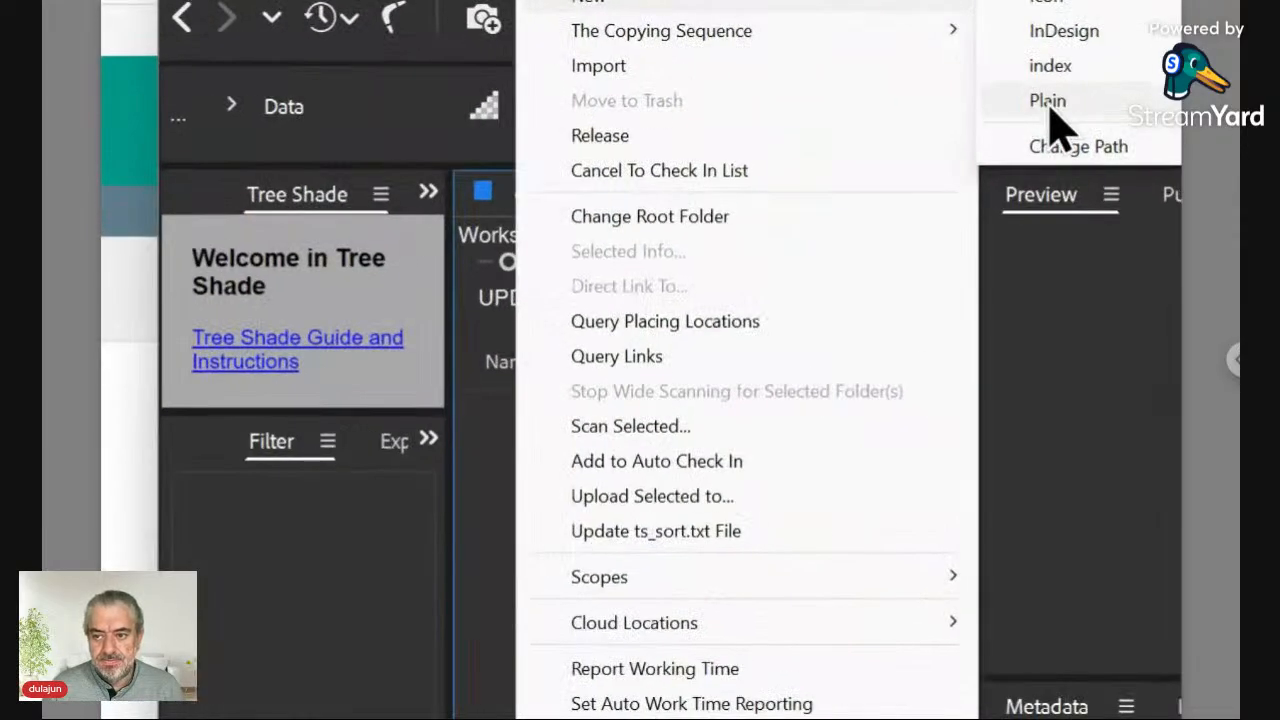
{"action": "left_click", "coordinate": [1048, 101]}
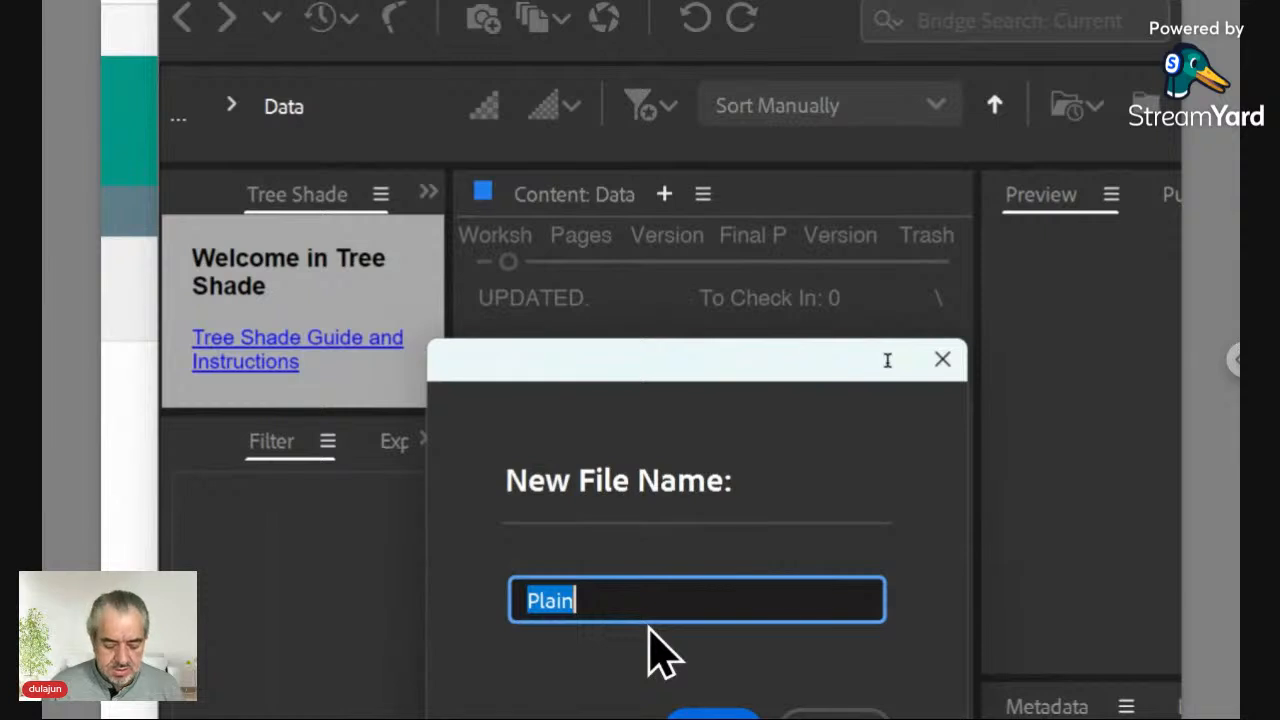
{"action": "type", "text": "Content"}
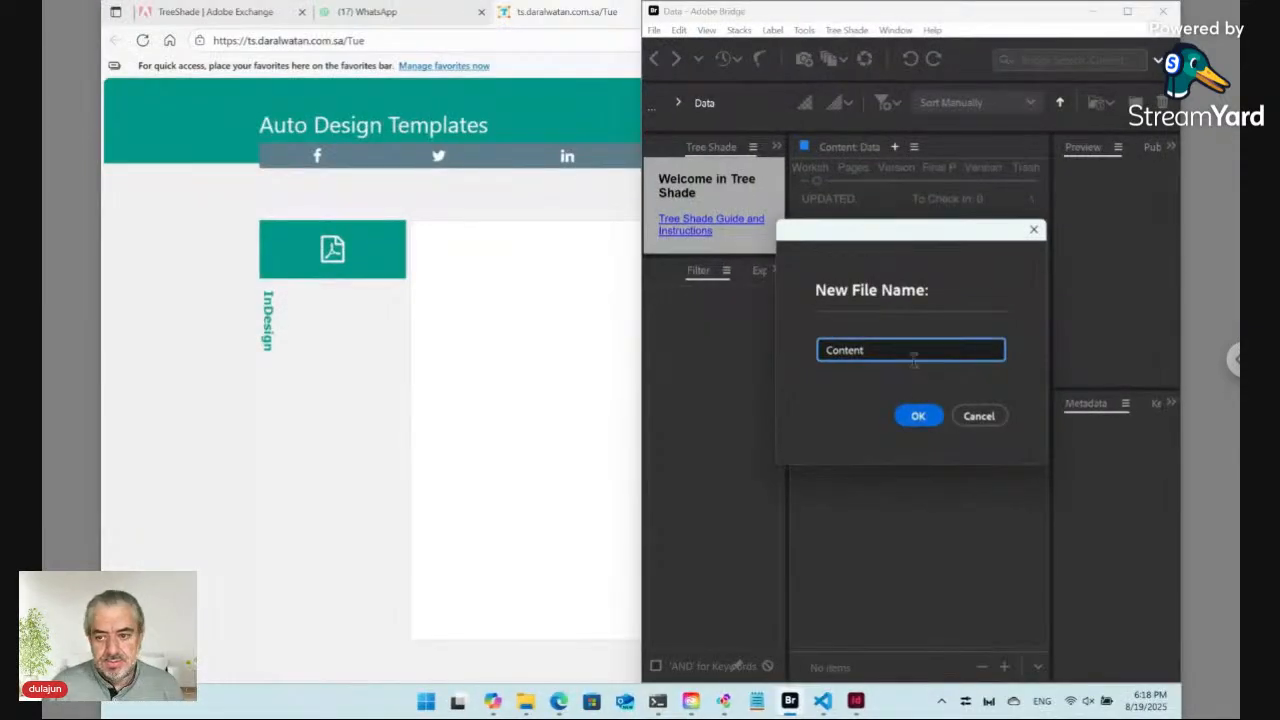
{"action": "left_click", "coordinate": [922, 415]}
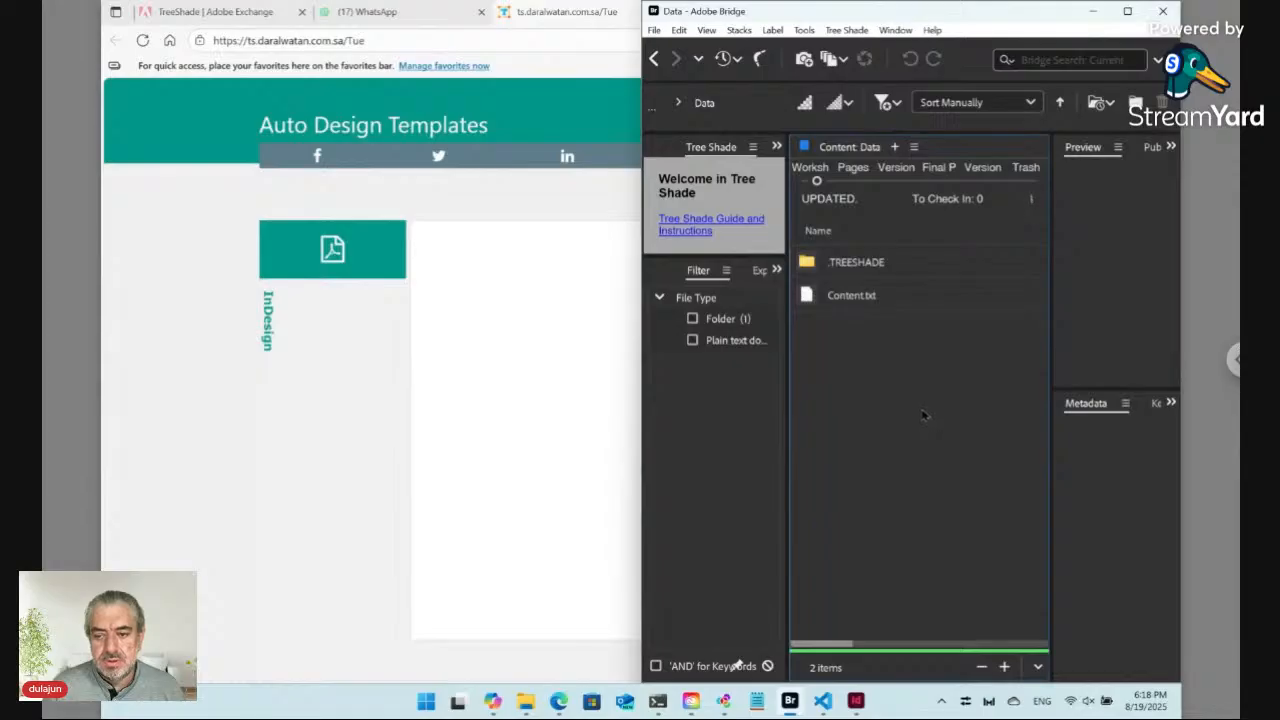
Step: Reload the Tue online form, scroll to its text field, and snap the browser to the left half beside Bridge
{"action": "left_click", "coordinate": [368, 40]}
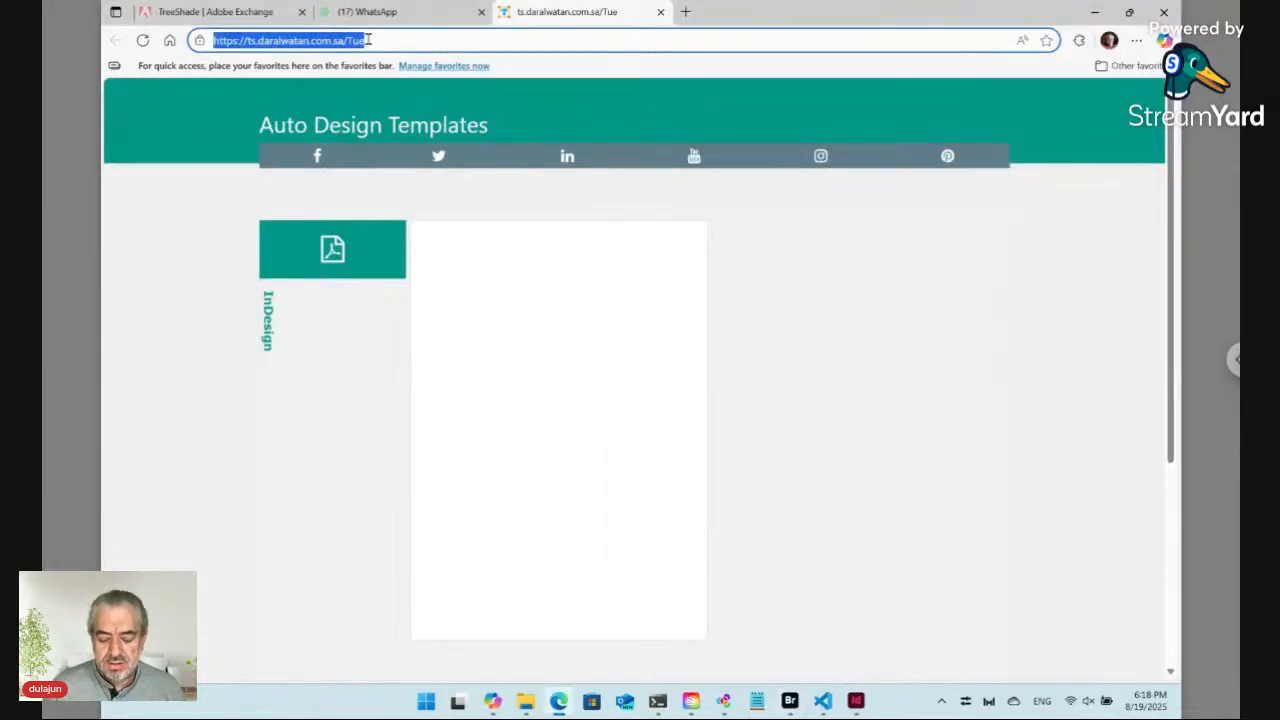
{"action": "key", "text": "Return"}
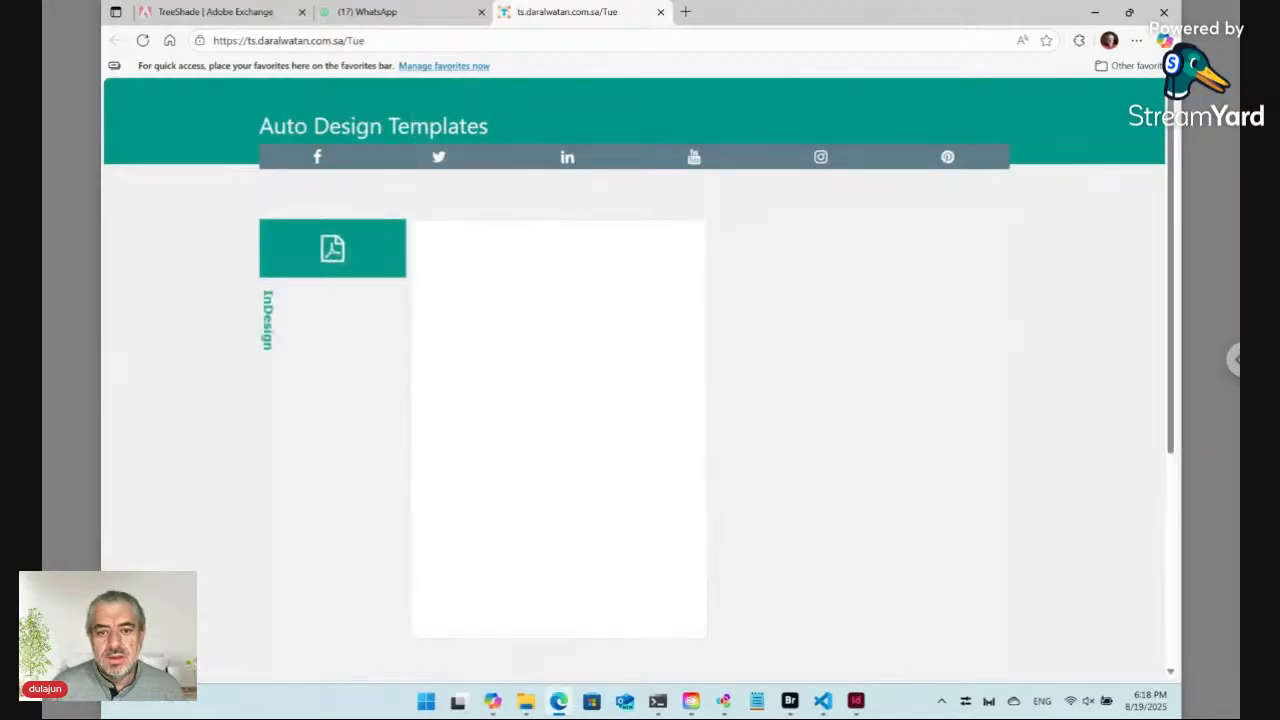
{"action": "scroll", "coordinate": [518, 349], "scroll_direction": "down", "scroll_amount": 2}
{"action": "scroll", "coordinate": [518, 349], "scroll_direction": "down", "scroll_amount": 2}
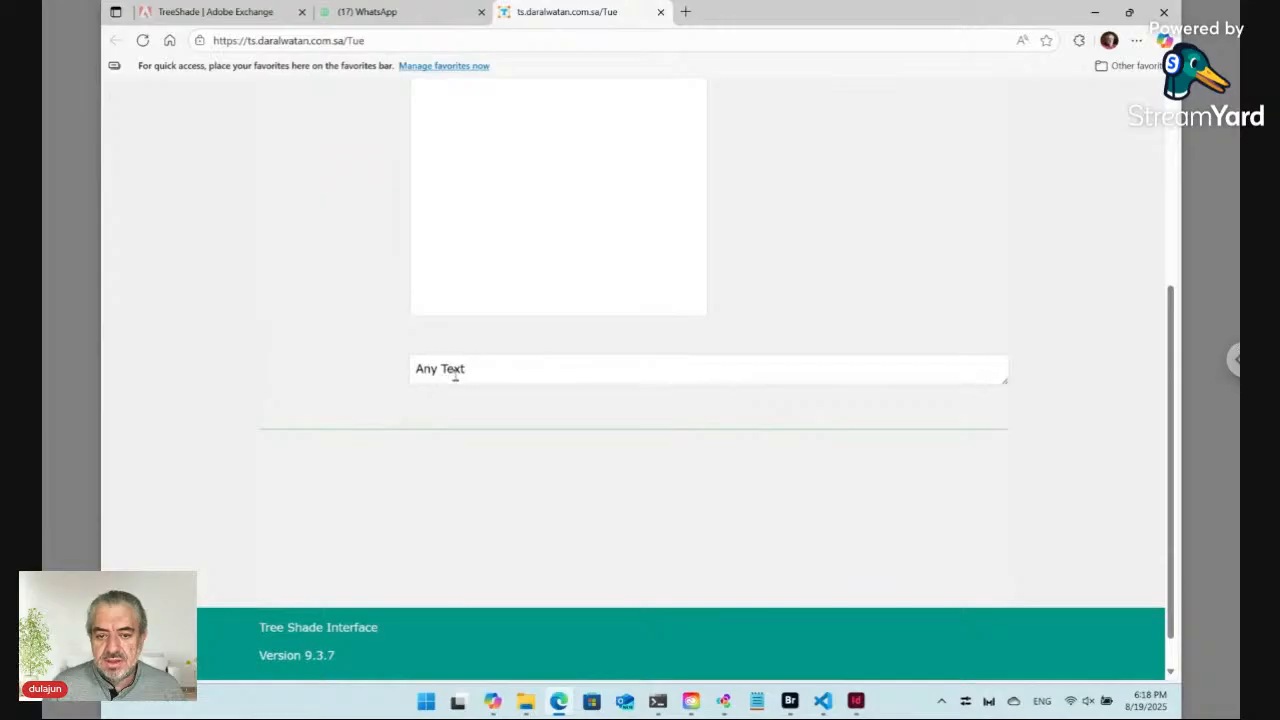
{"action": "left_click", "coordinate": [452, 372]}
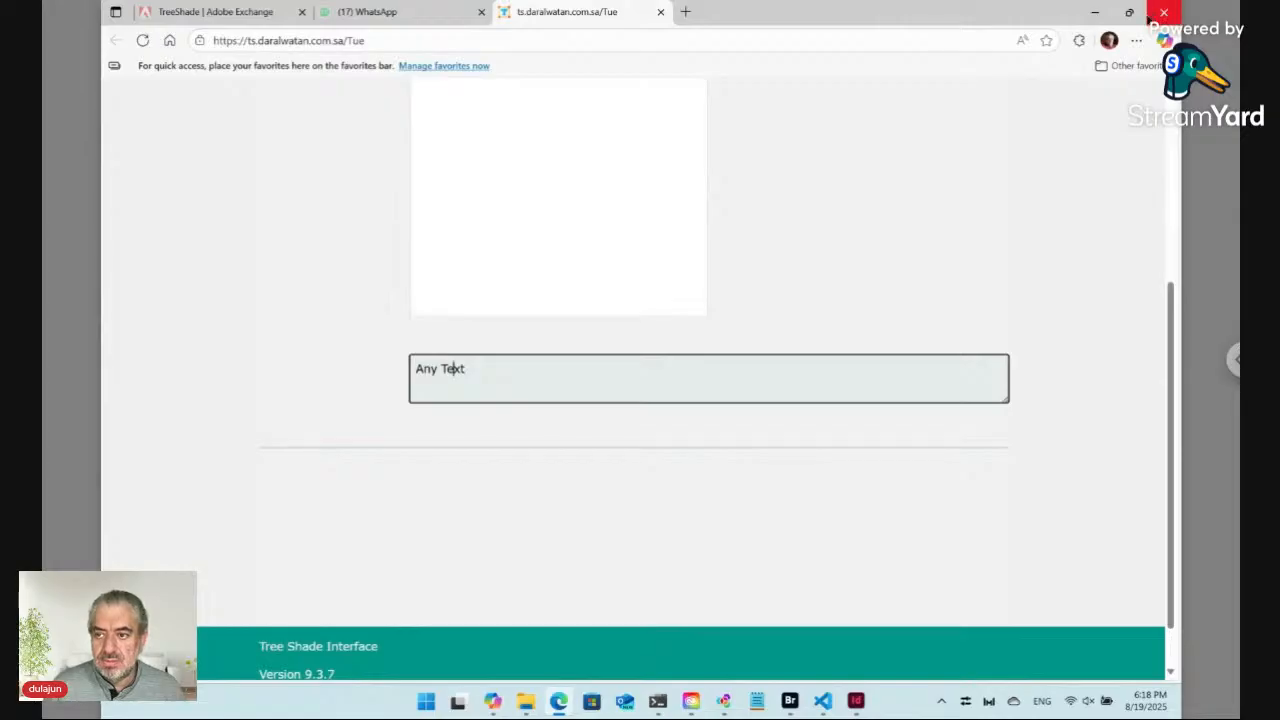
{"action": "mouse_move", "coordinate": [1129, 12]}
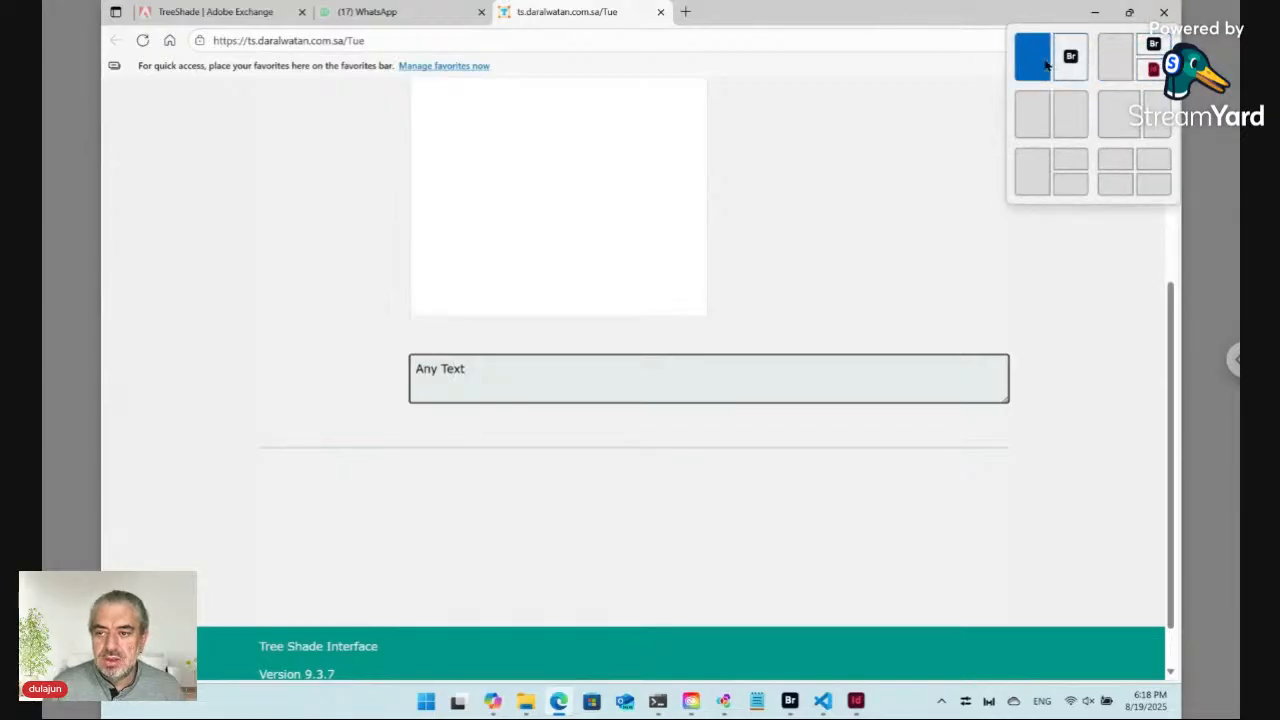
{"action": "left_click", "coordinate": [1112, 44]}
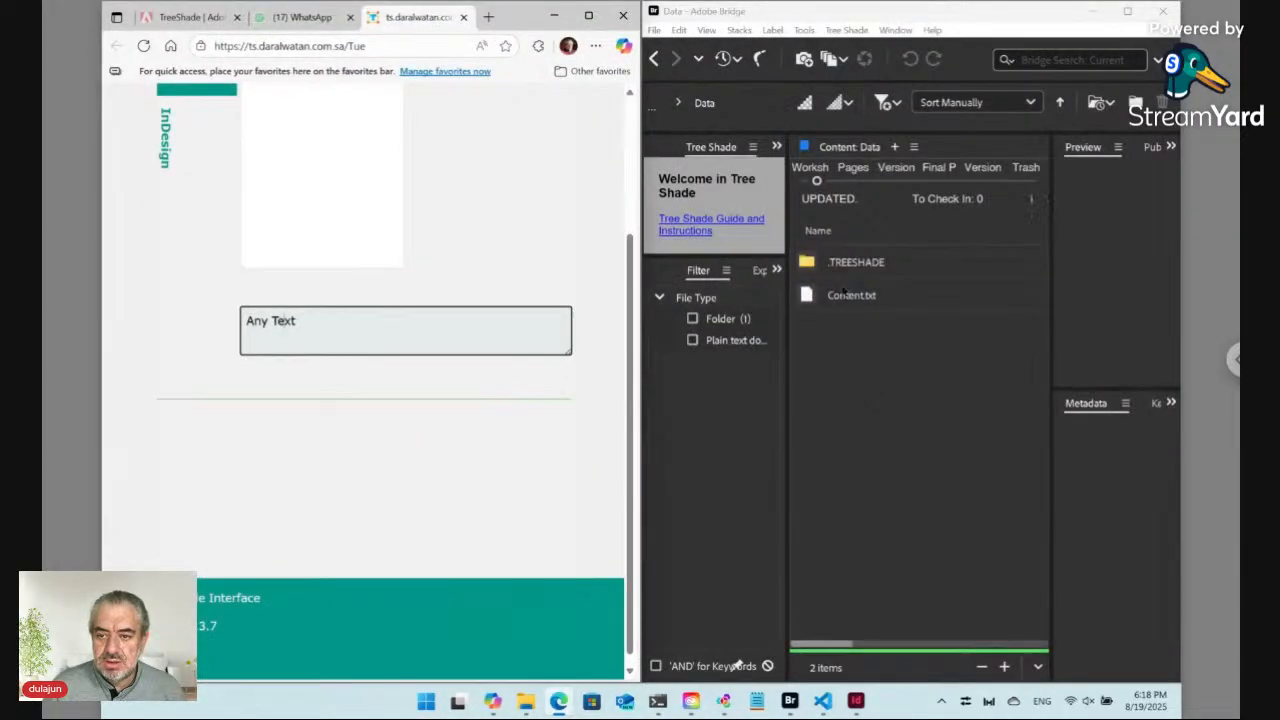
Step: Go back to the Tue folder and open Data ts_key_1.txt's content editor, declining the online form and paired folder
{"action": "left_click", "coordinate": [656, 58]}
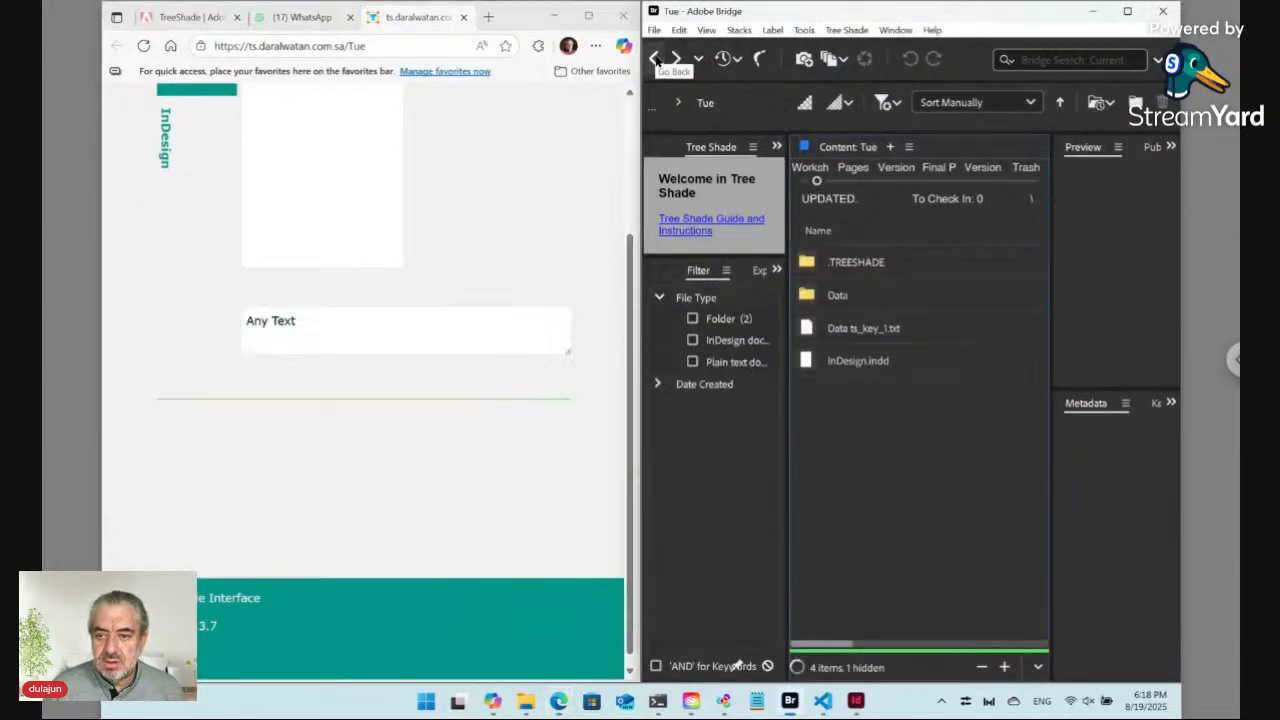
{"action": "left_click", "coordinate": [866, 340]}
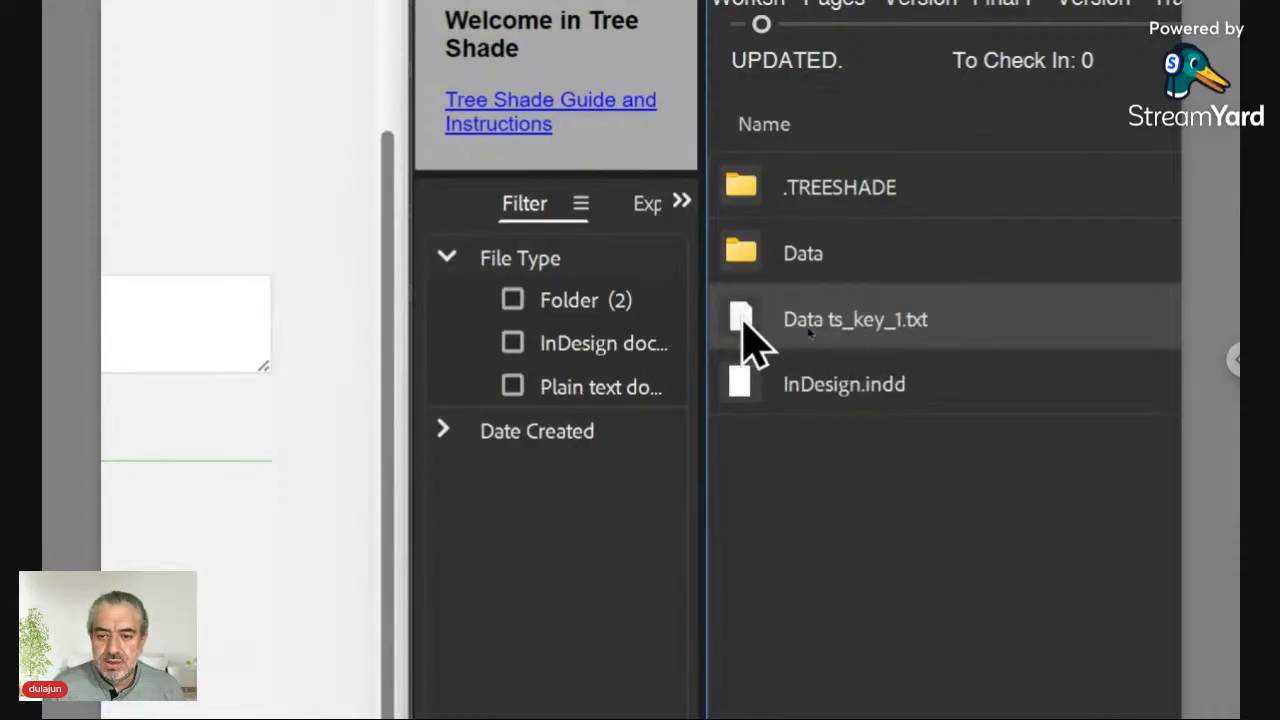
{"action": "double_click", "coordinate": [743, 322]}
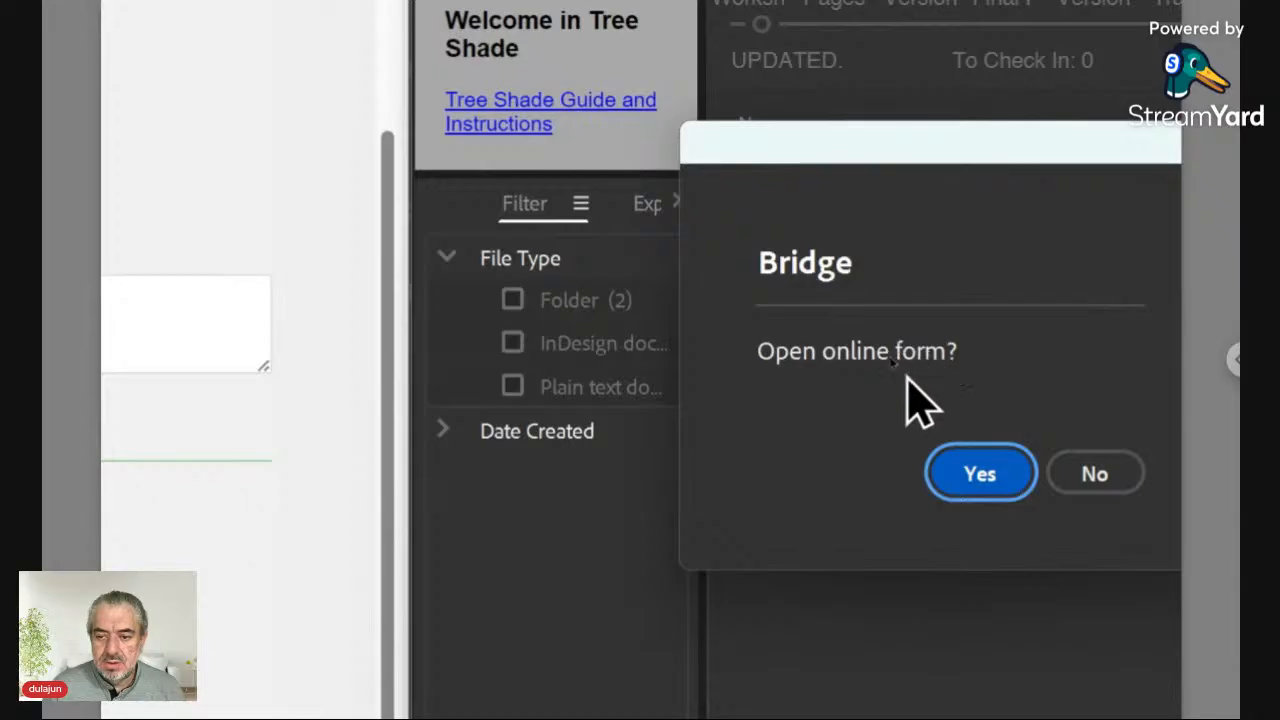
{"action": "left_click", "coordinate": [1048, 474]}
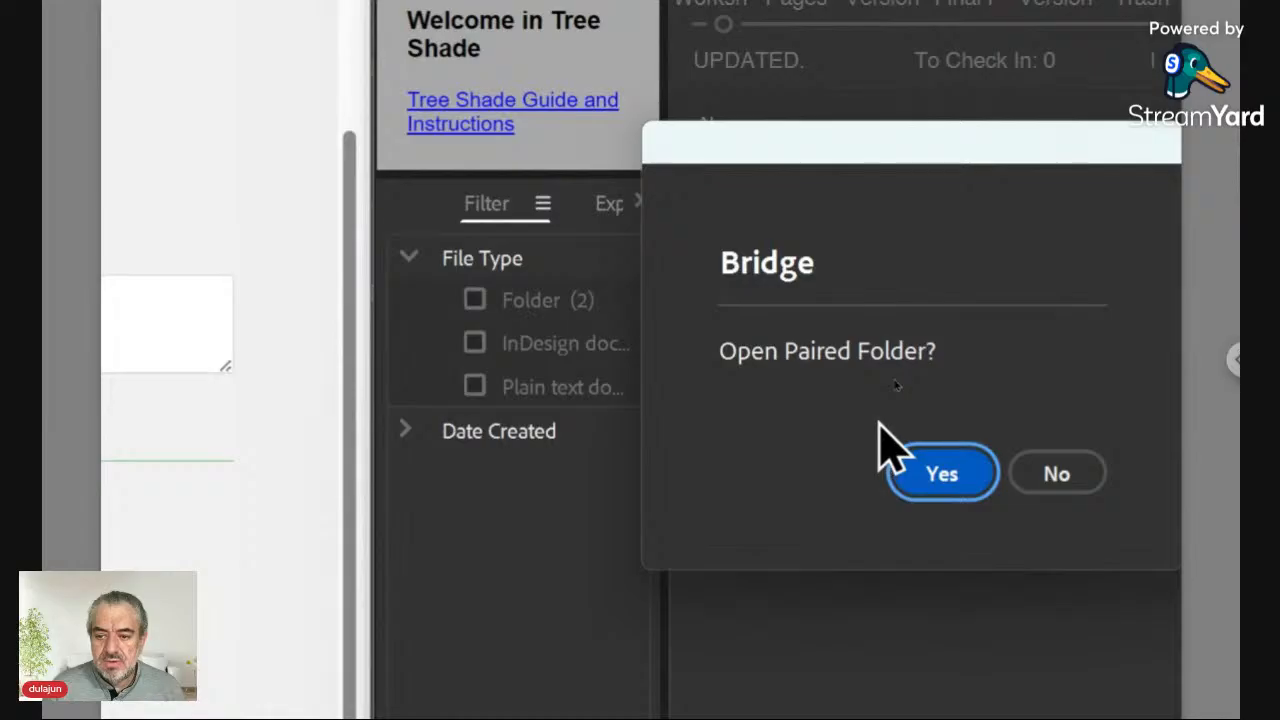
{"action": "left_click", "coordinate": [1033, 478]}
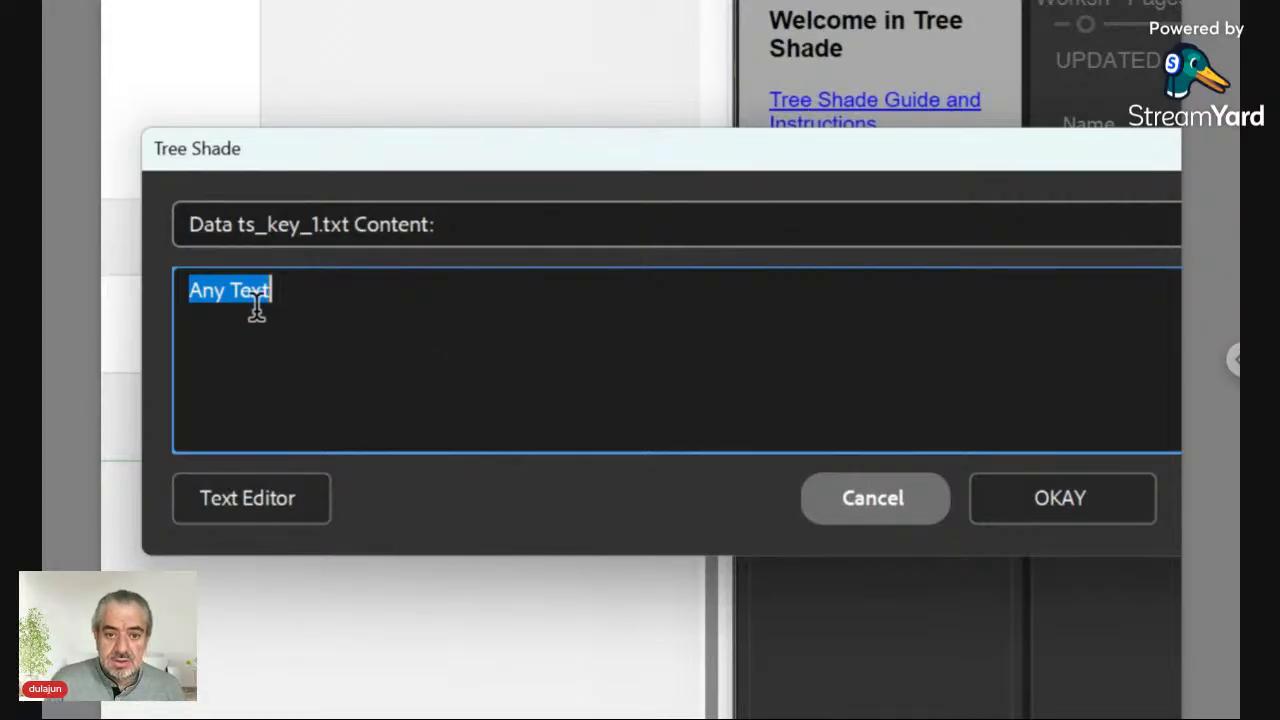
Step: Enter Update:/ as the file's content, select parts of it, then cancel the edit
{"action": "type", "text": "Update"}
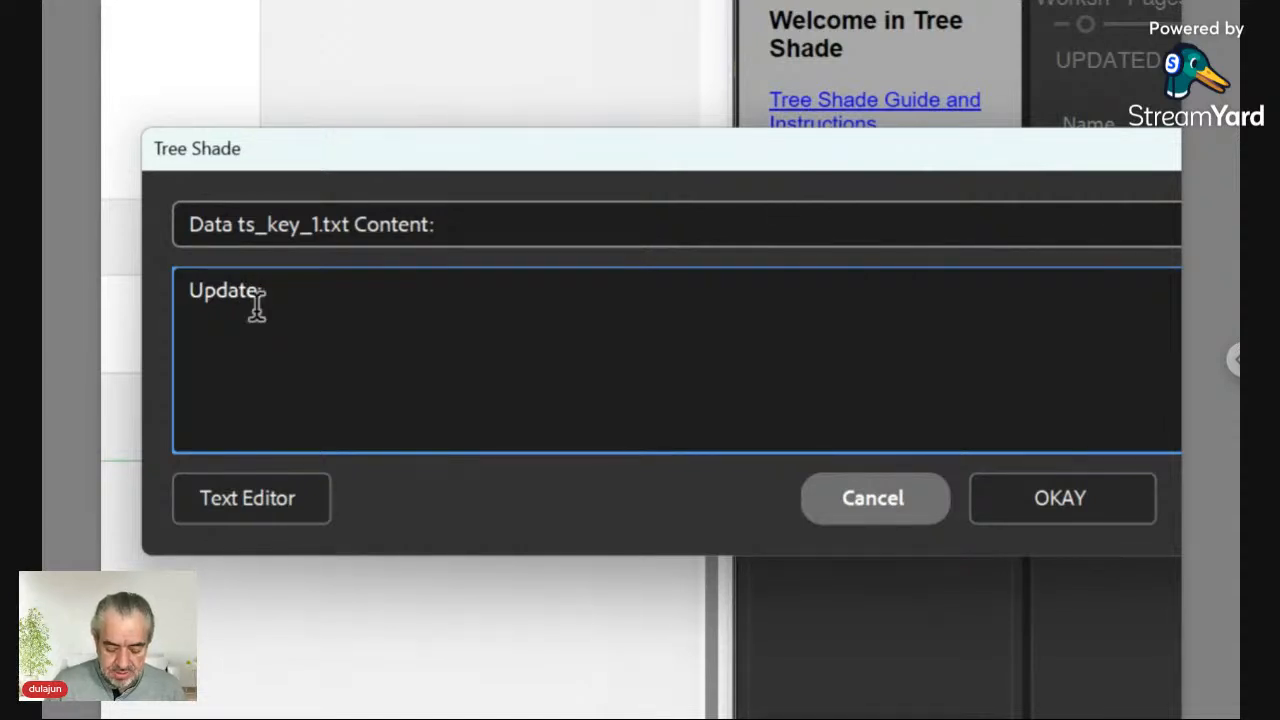
{"action": "type", "text": ":"}
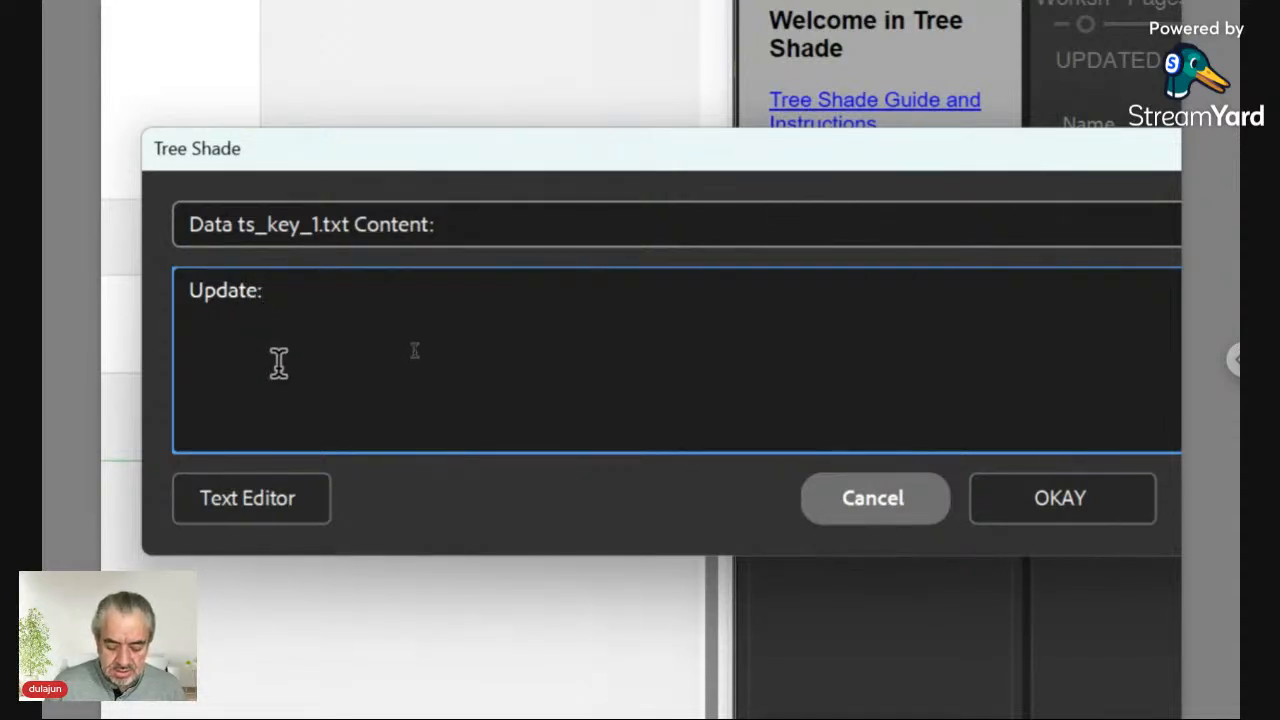
{"action": "type", "text": "/"}
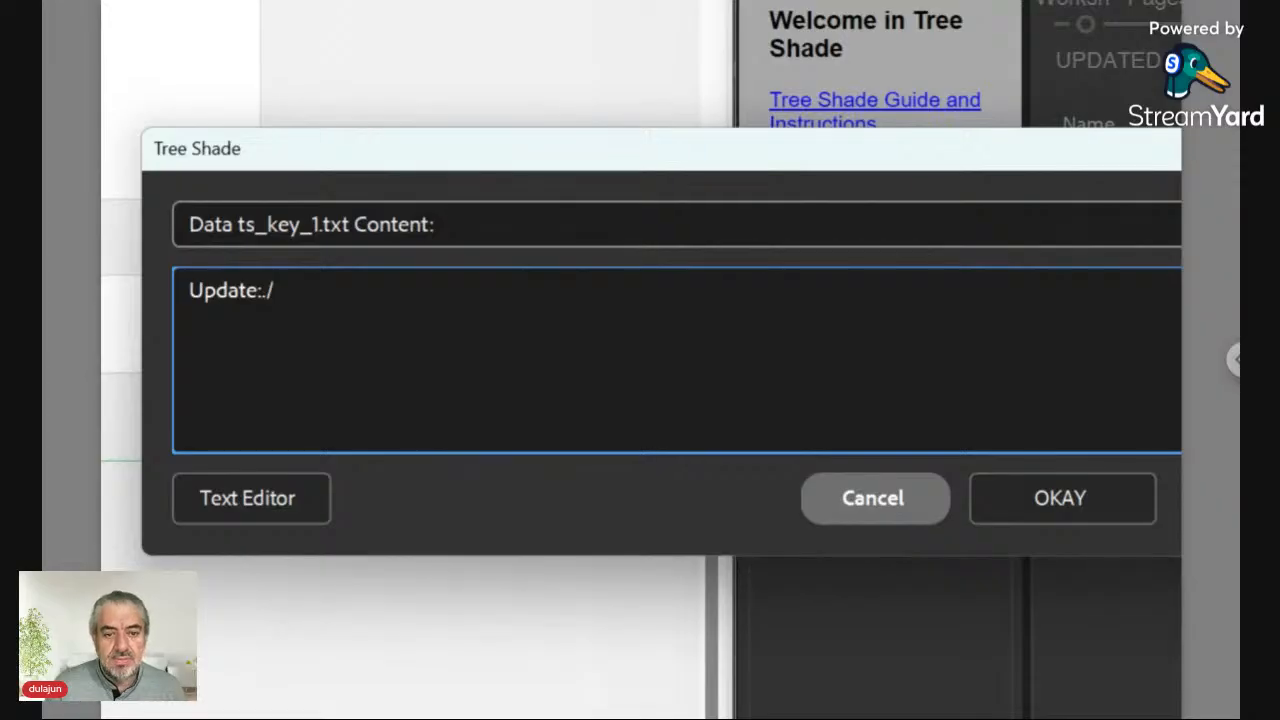
{"action": "key", "text": "Left"}
{"action": "key", "text": "Left"}
{"action": "key", "text": "Left"}
{"action": "key", "text": "Right"}
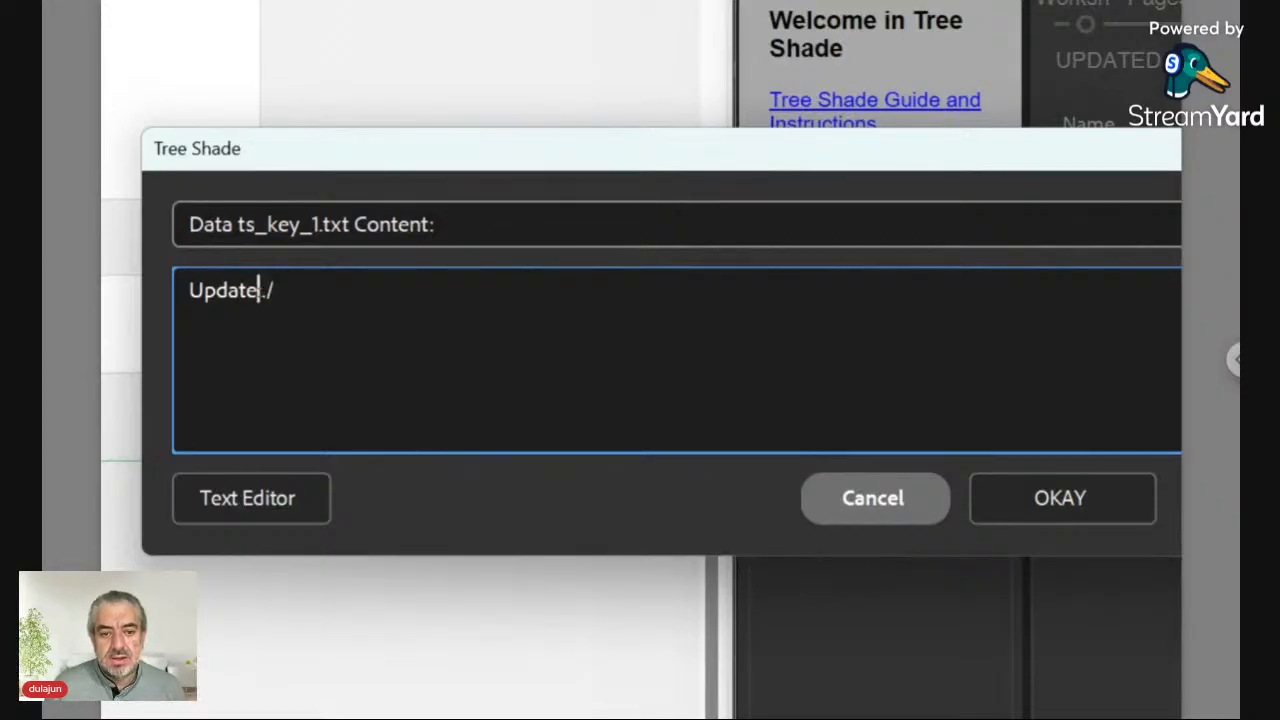
{"action": "key", "text": "shift+Left"}
{"action": "key", "text": "shift+Left"}
{"action": "key", "text": "shift+Left"}
{"action": "key", "text": "shift+Left"}
{"action": "key", "text": "shift+Left"}
{"action": "key", "text": "shift+Left"}
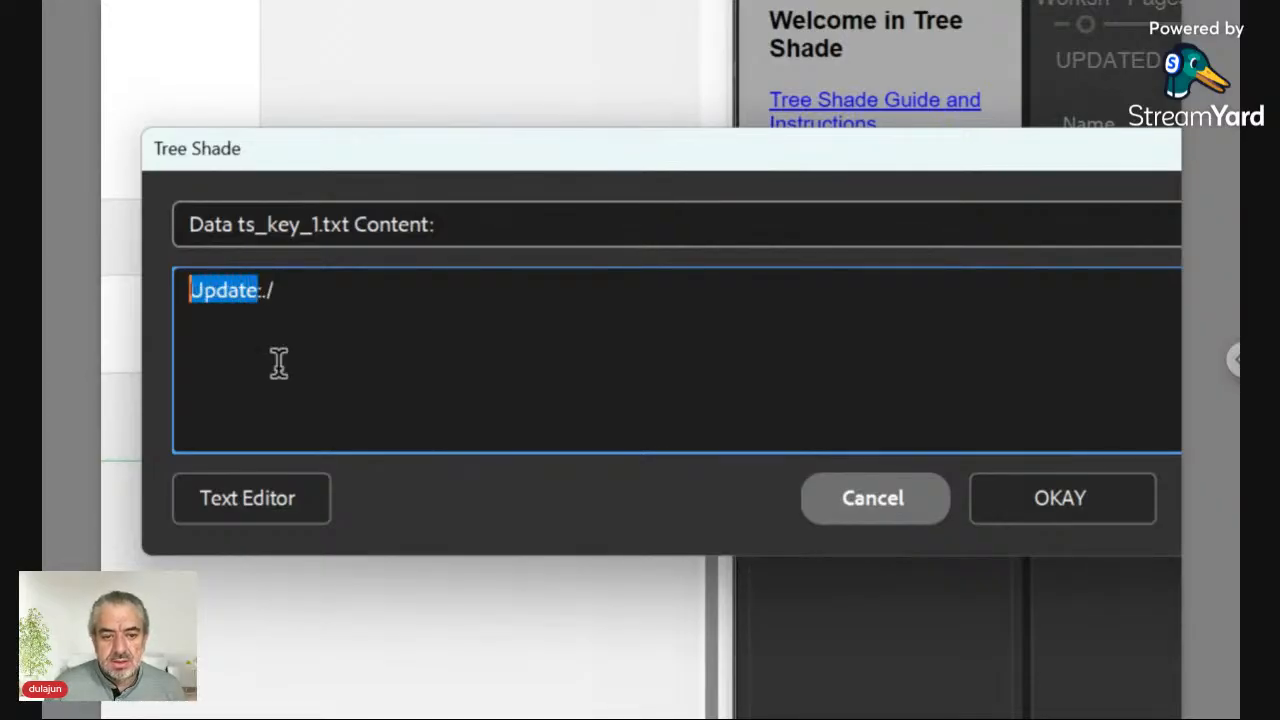
{"action": "key", "text": "Right"}
{"action": "key", "text": "shift+Right"}
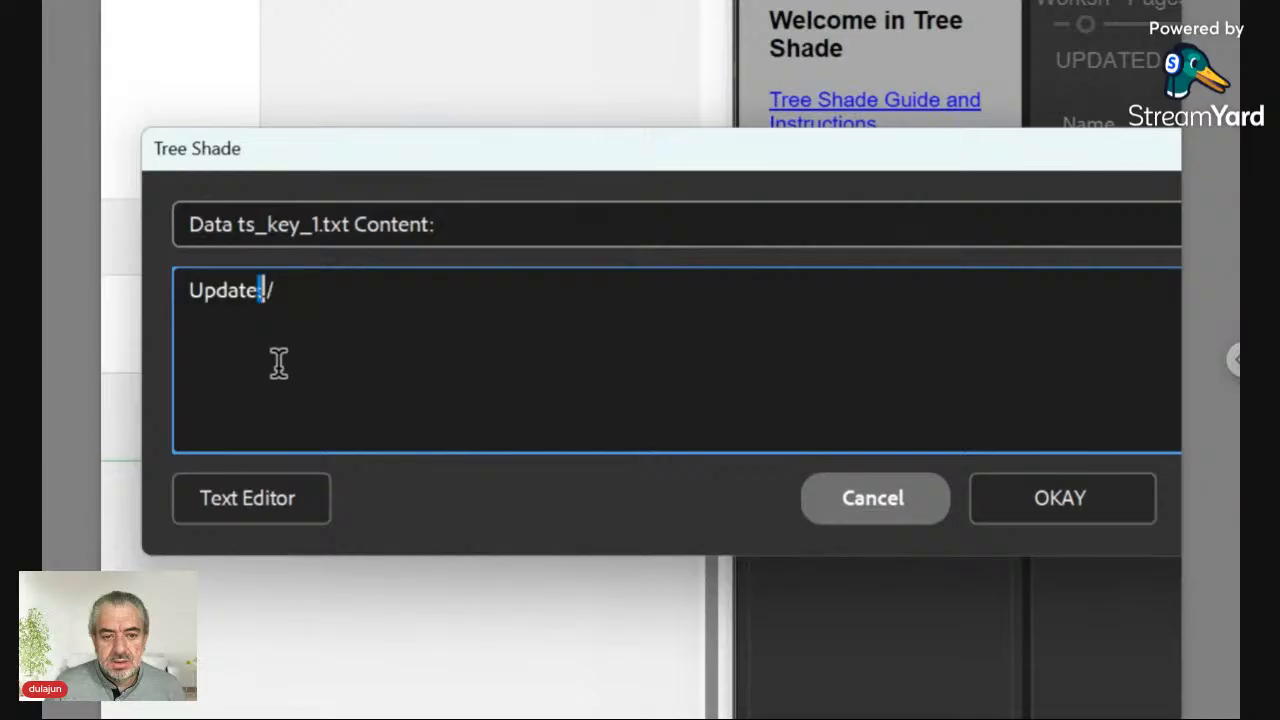
{"action": "key", "text": "Right"}
{"action": "key", "text": "shift+Right"}
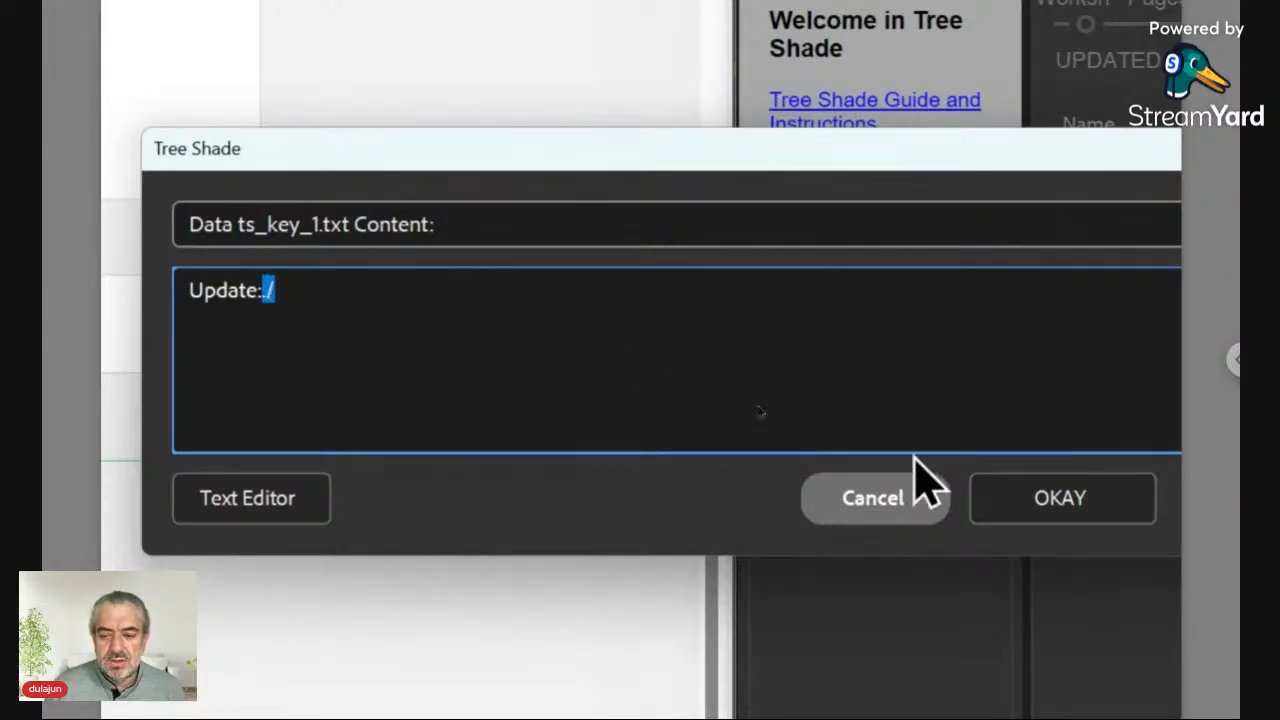
{"action": "left_click", "coordinate": [1012, 502]}
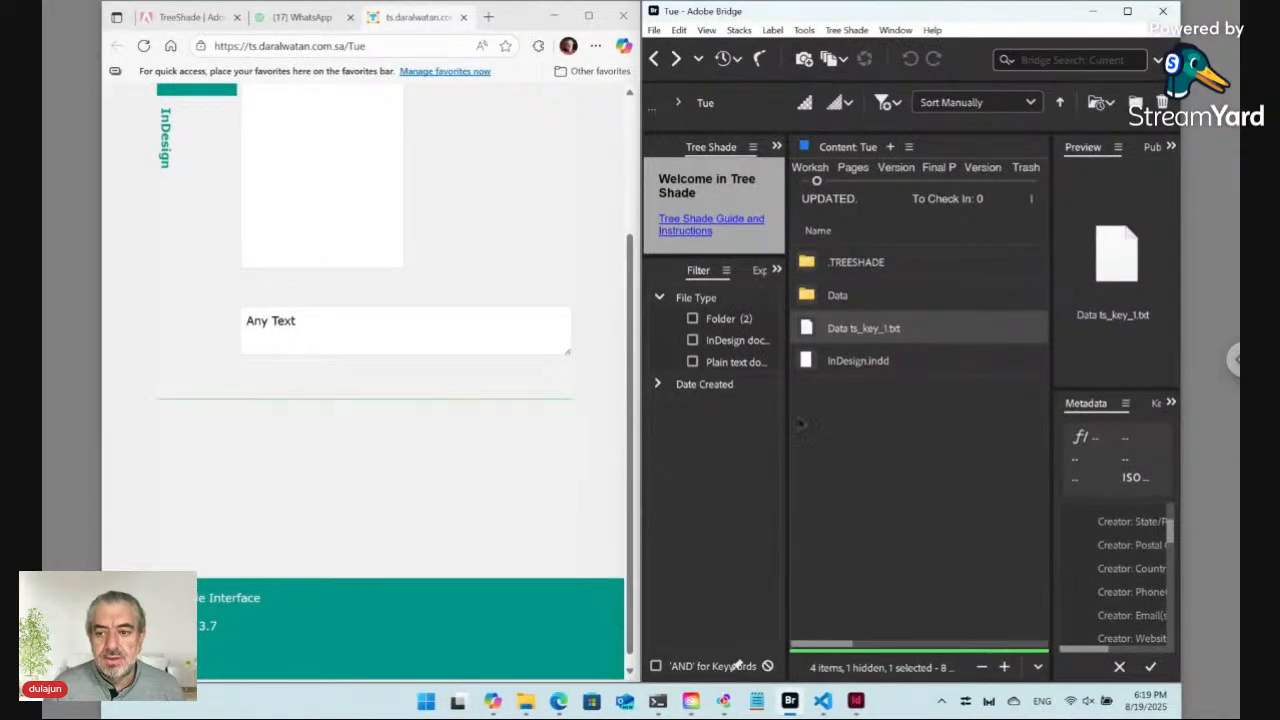
Step: Reload the online form, replace its text with Hello World! and submit it with Update
{"action": "left_click", "coordinate": [338, 46]}
{"action": "key", "text": "Return"}
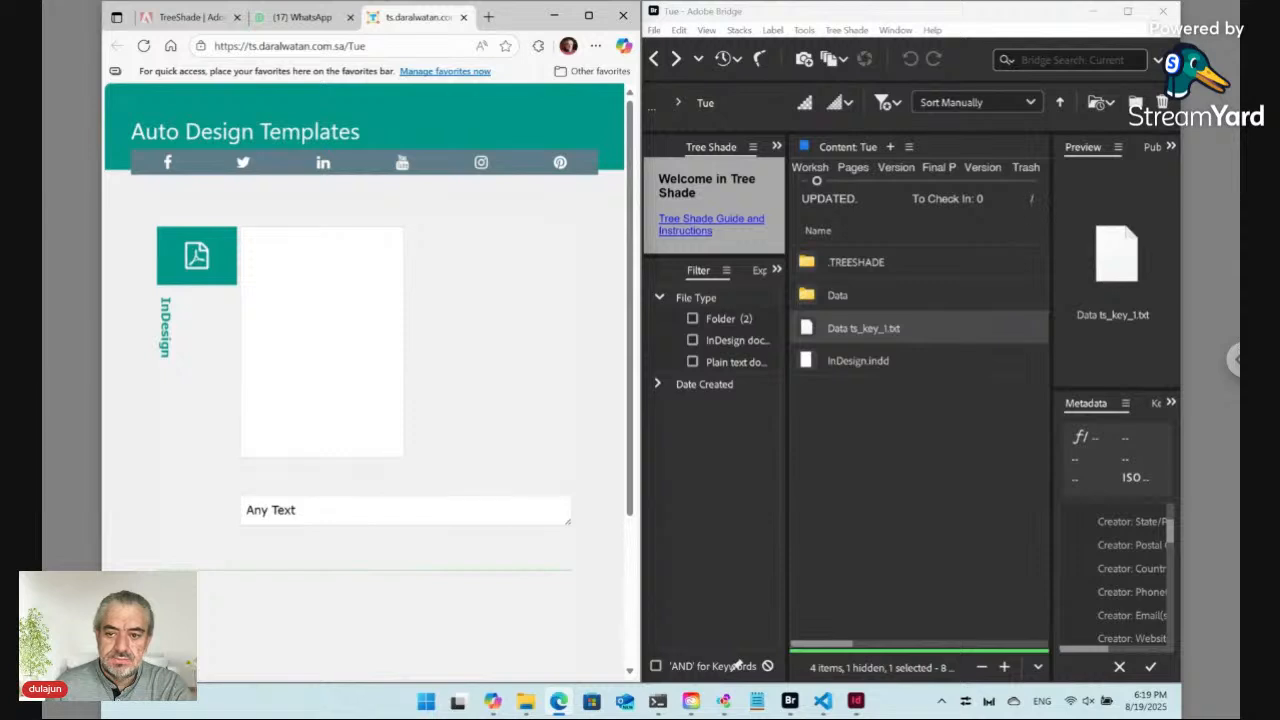
{"action": "triple_click", "coordinate": [311, 512]}
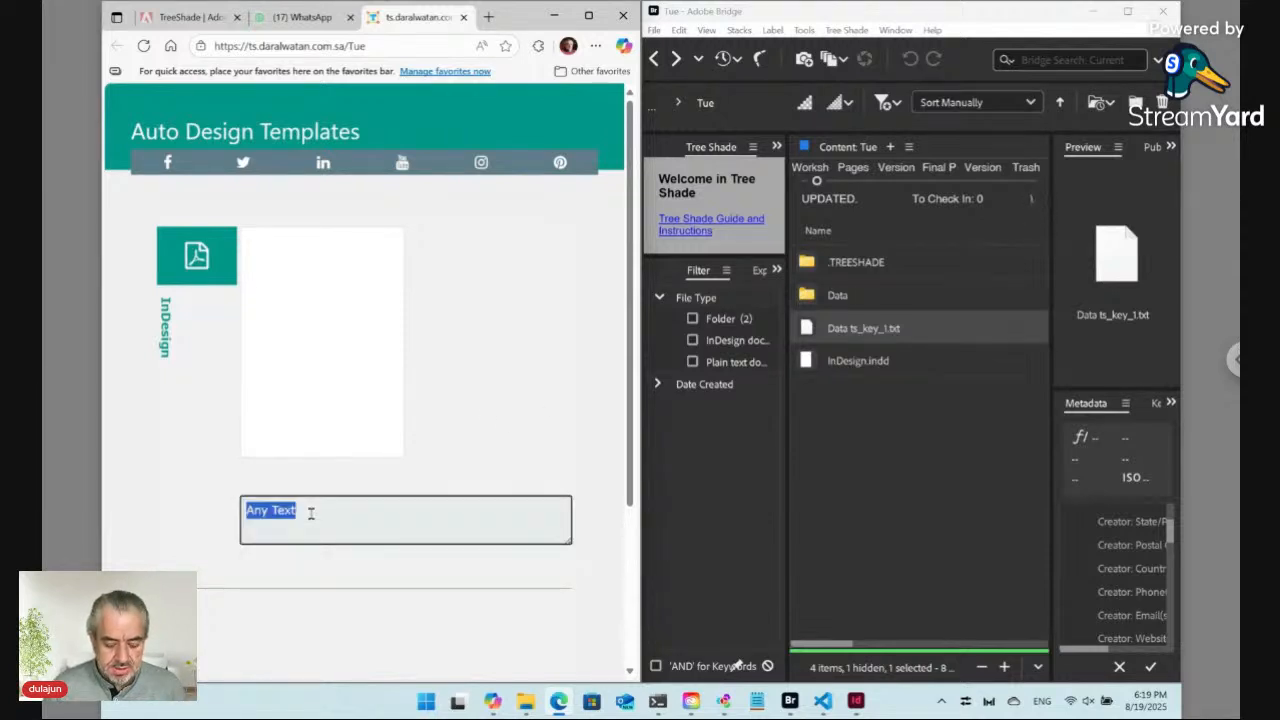
{"action": "type", "text": "Hello World!"}
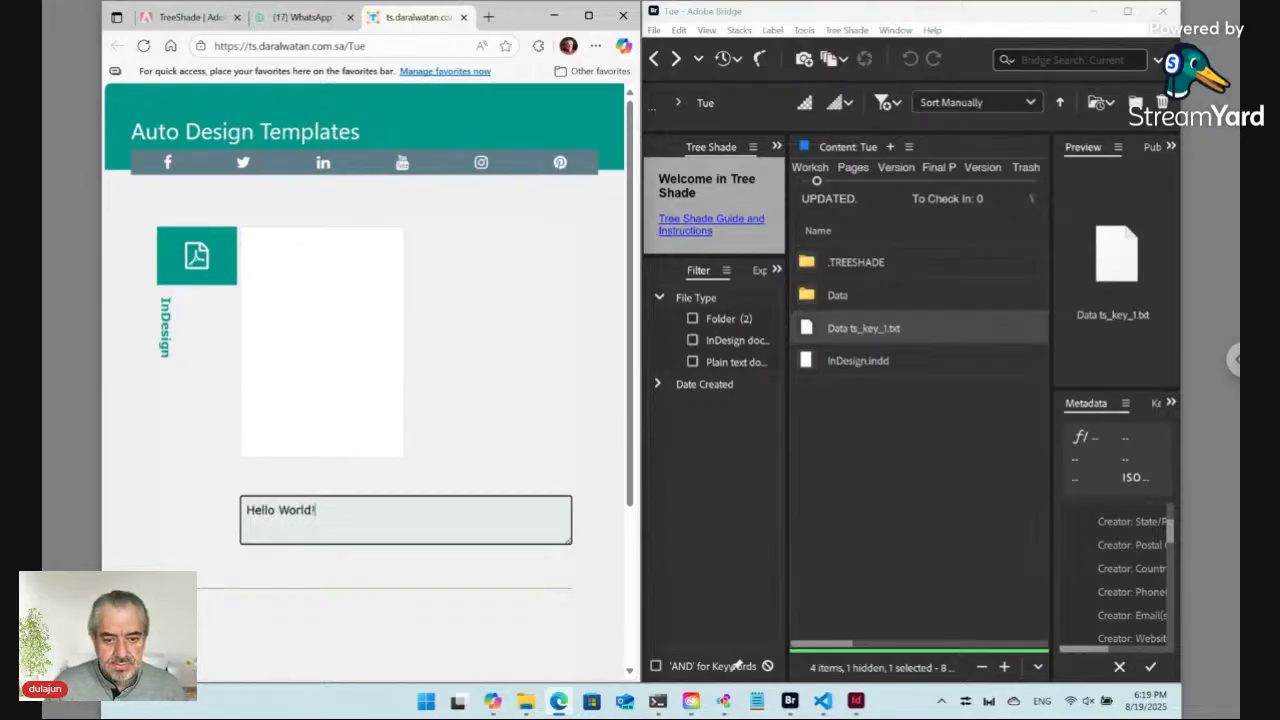
{"action": "scroll", "coordinate": [424, 492], "scroll_direction": "down", "scroll_amount": 2}
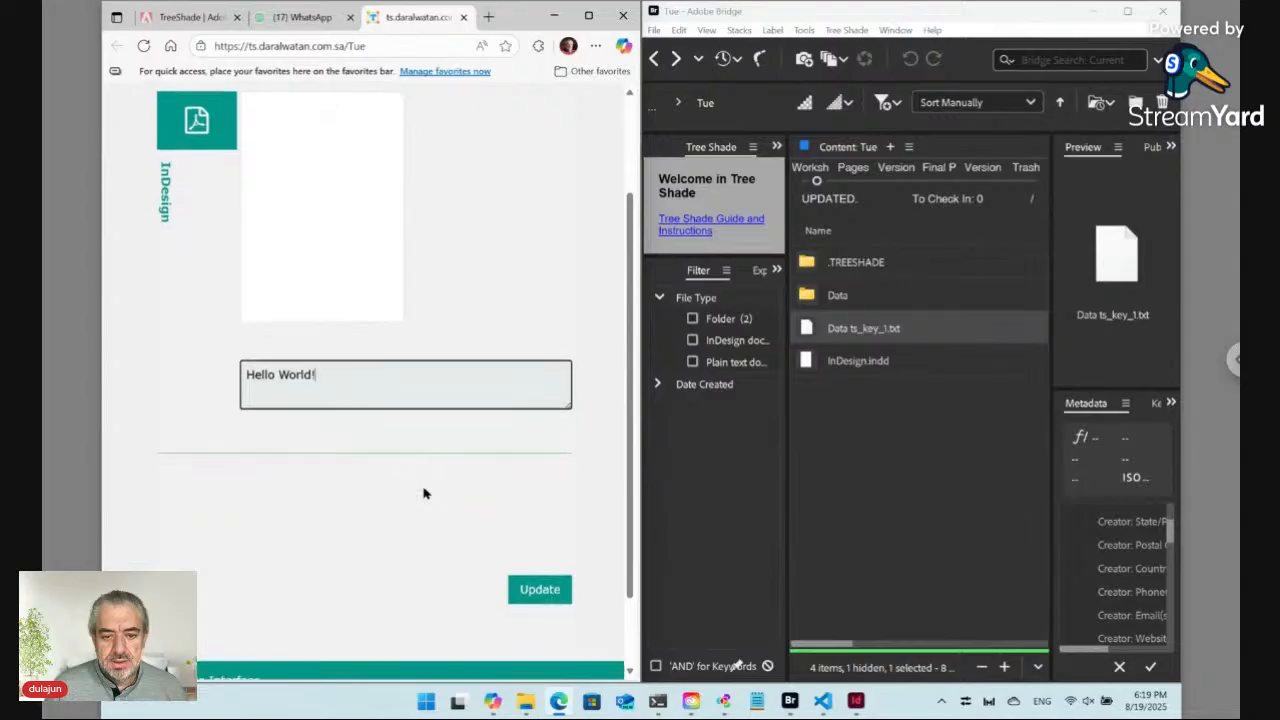
{"action": "left_click", "coordinate": [540, 590]}
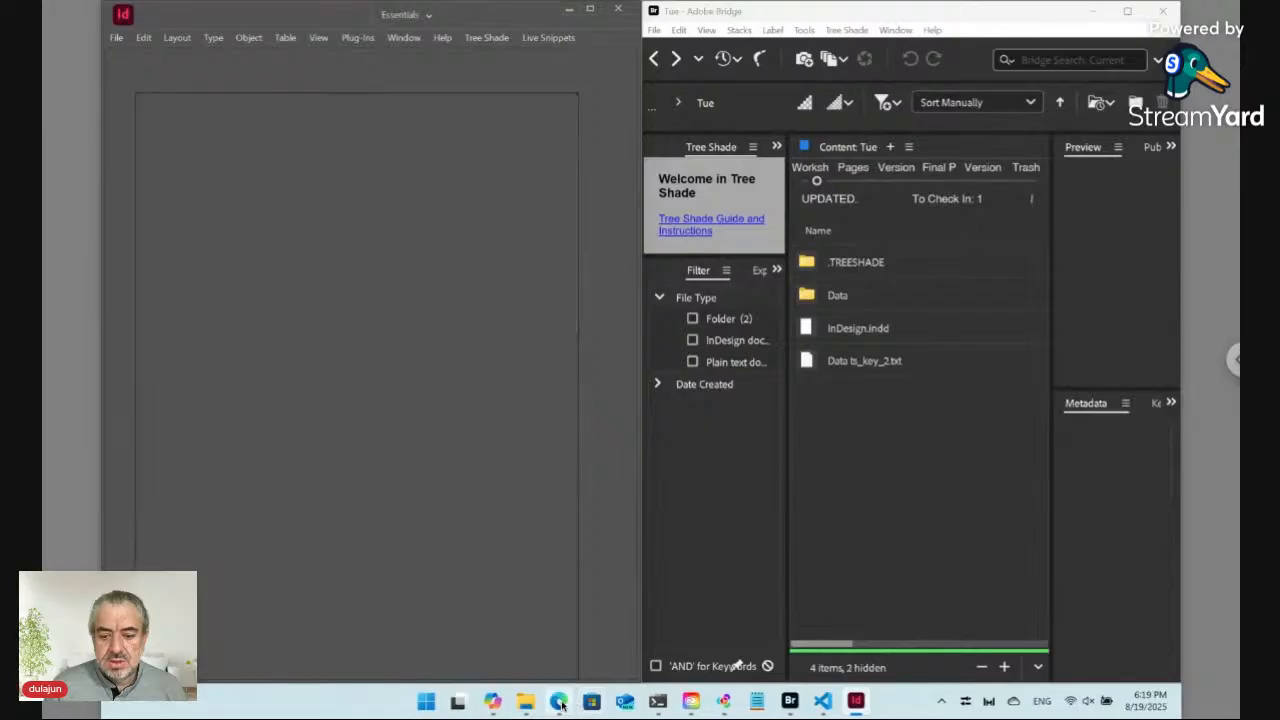
Step: Inspect ver01 InDesign.pdf in the Versions PDFs view, then return to the Workshop view
{"action": "mouse_move", "coordinate": [561, 705]}
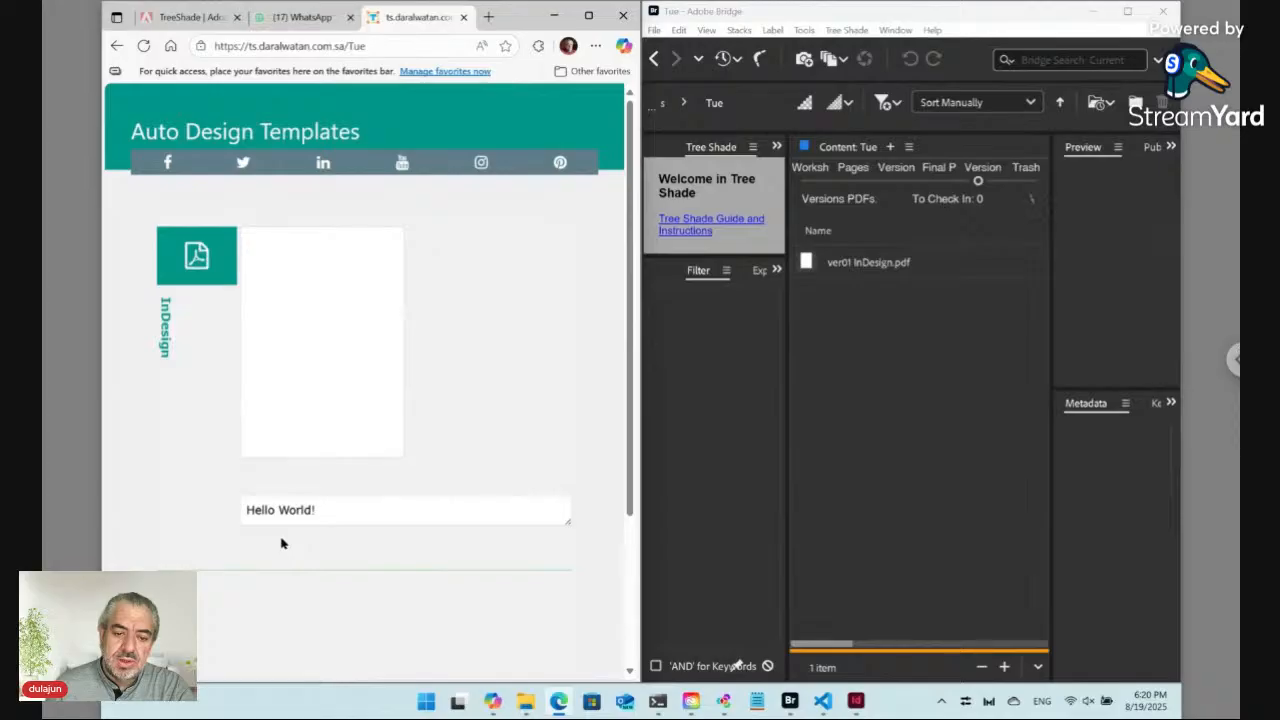
{"action": "left_click", "coordinate": [915, 313]}
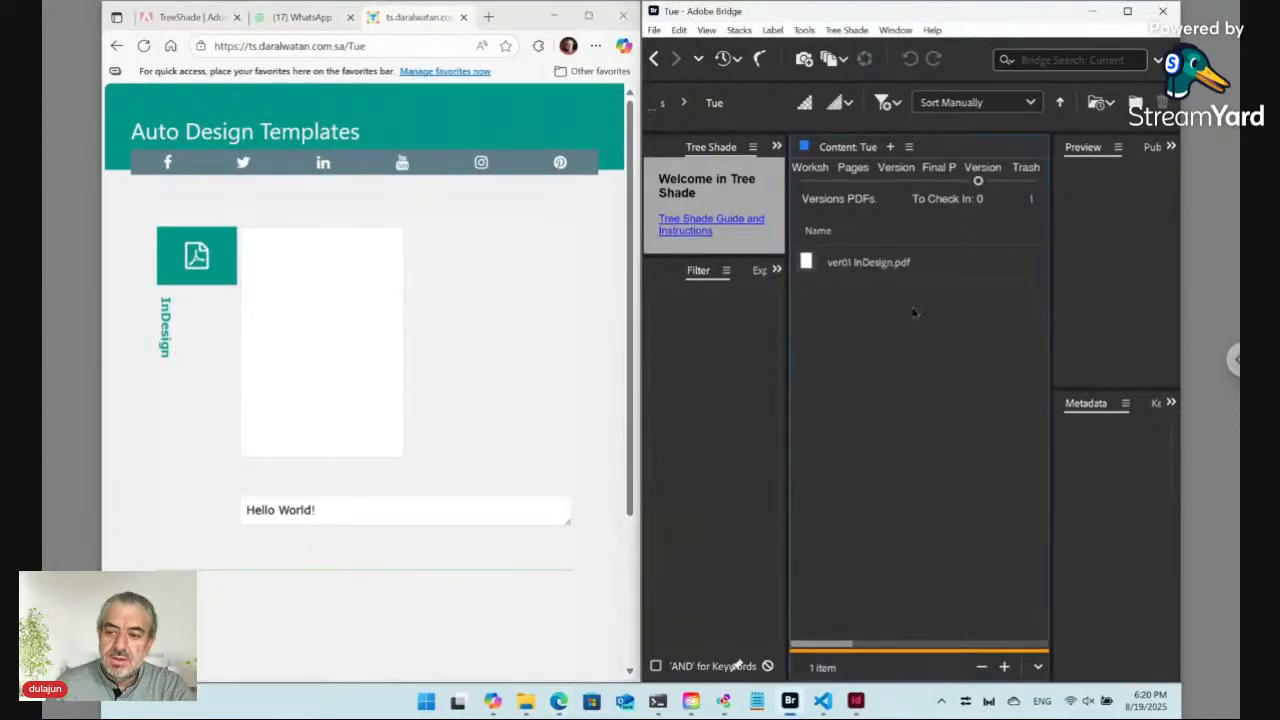
{"action": "left_click", "coordinate": [868, 264]}
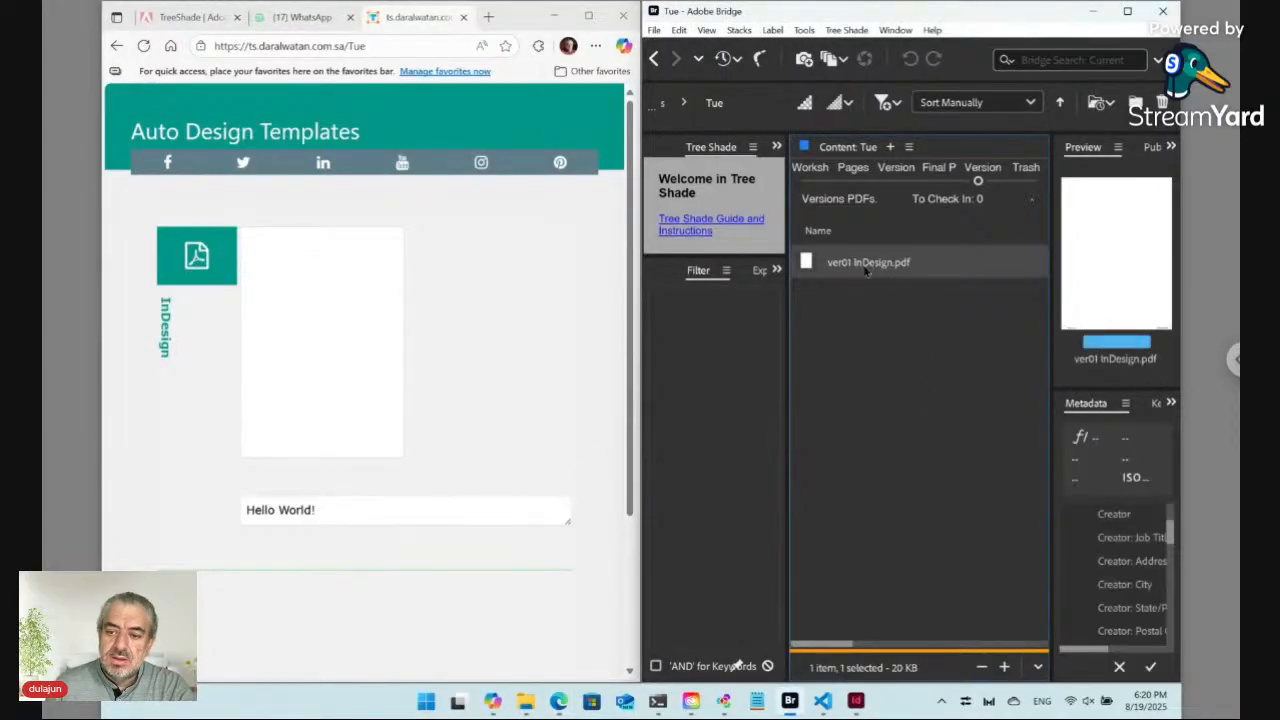
{"action": "left_click", "coordinate": [820, 184]}
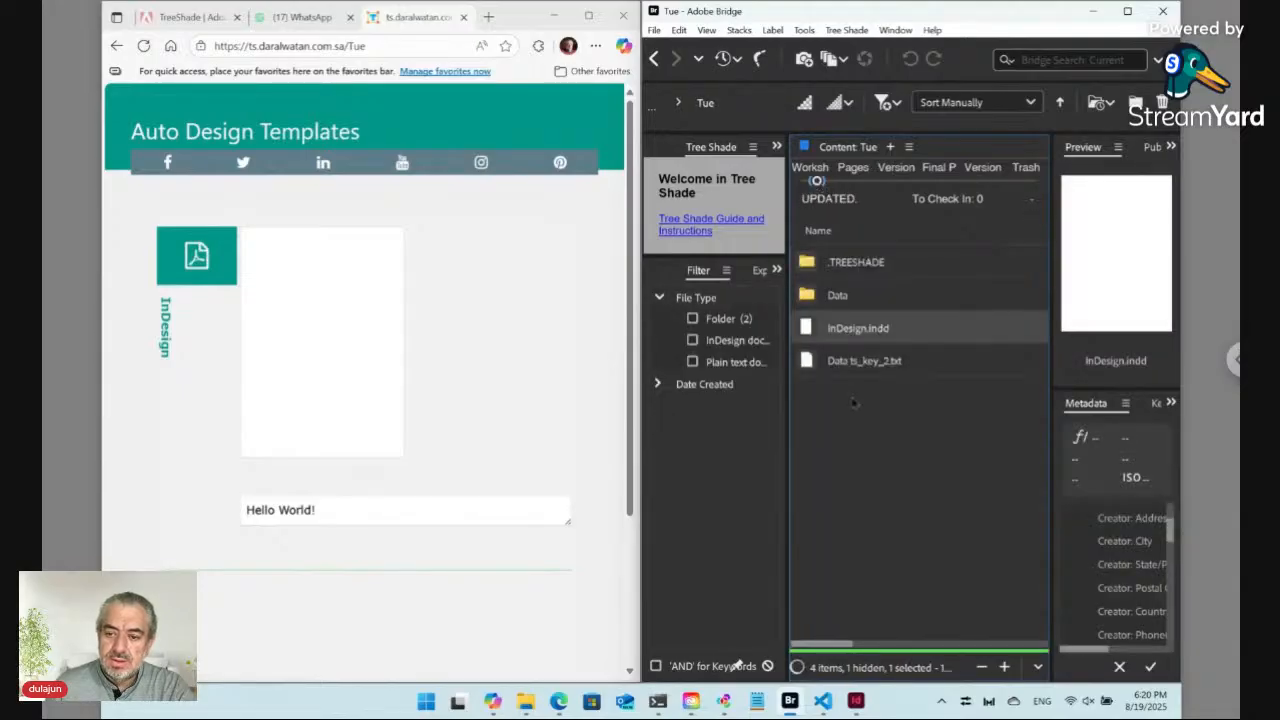
Step: Open Content.txt in the Data folder to check its content, close it, and go back to Tue
{"action": "double_click", "coordinate": [853, 298]}
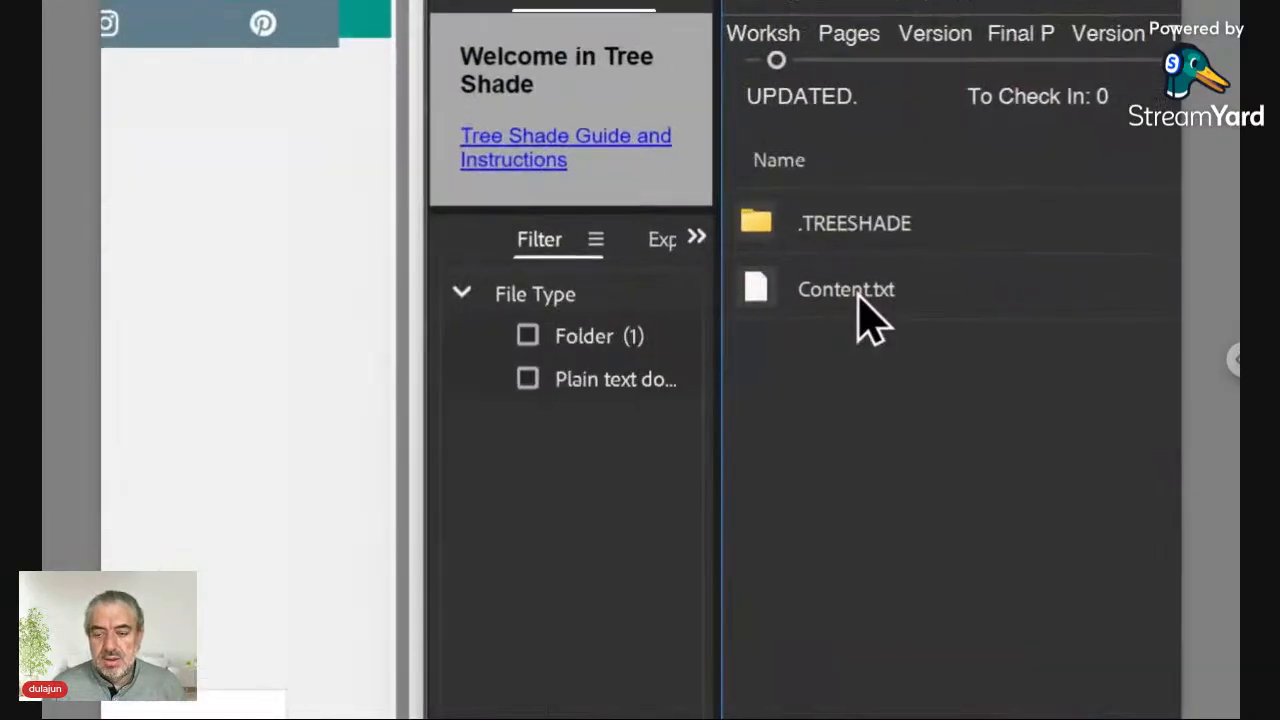
{"action": "double_click", "coordinate": [857, 300]}
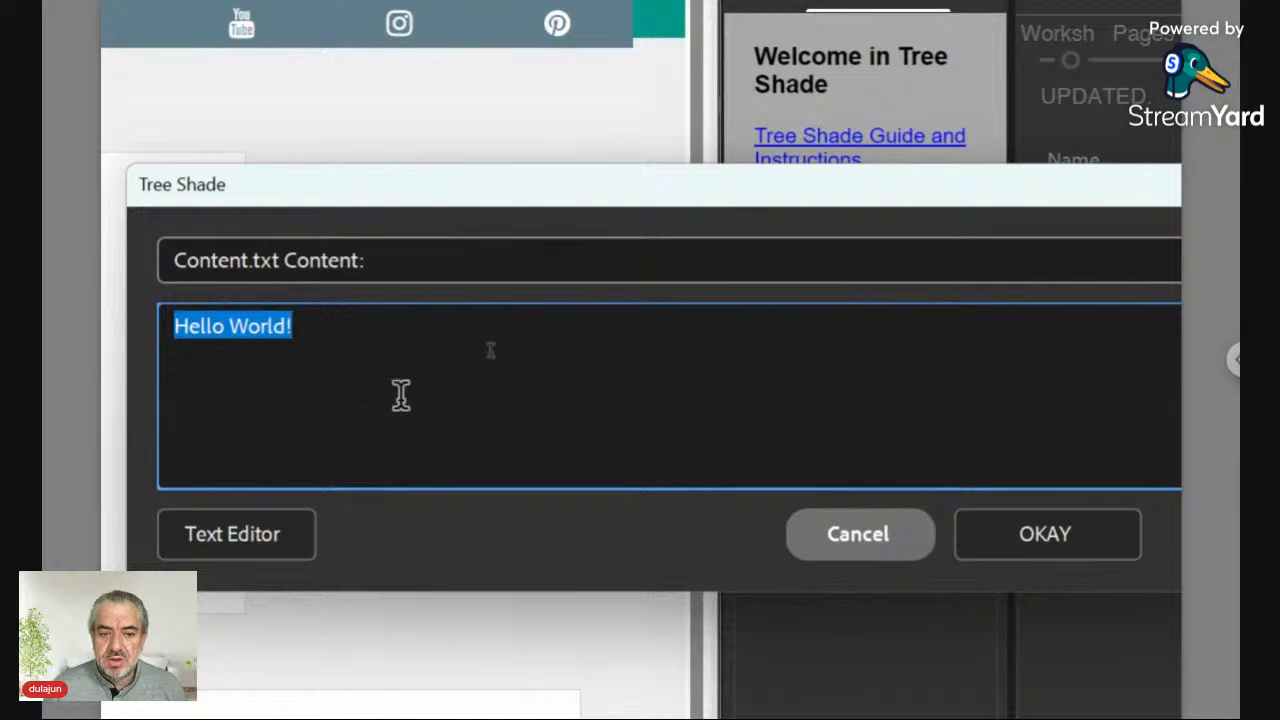
{"action": "left_click", "coordinate": [877, 550]}
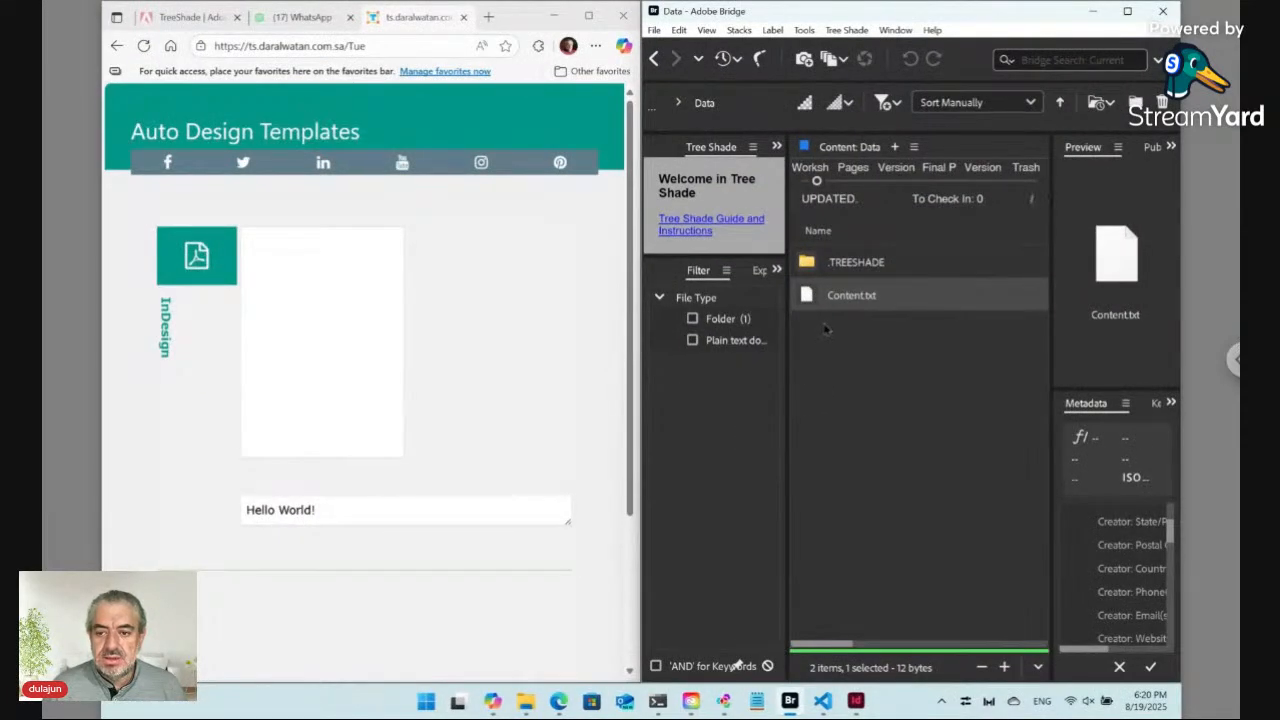
{"action": "left_click", "coordinate": [654, 58]}
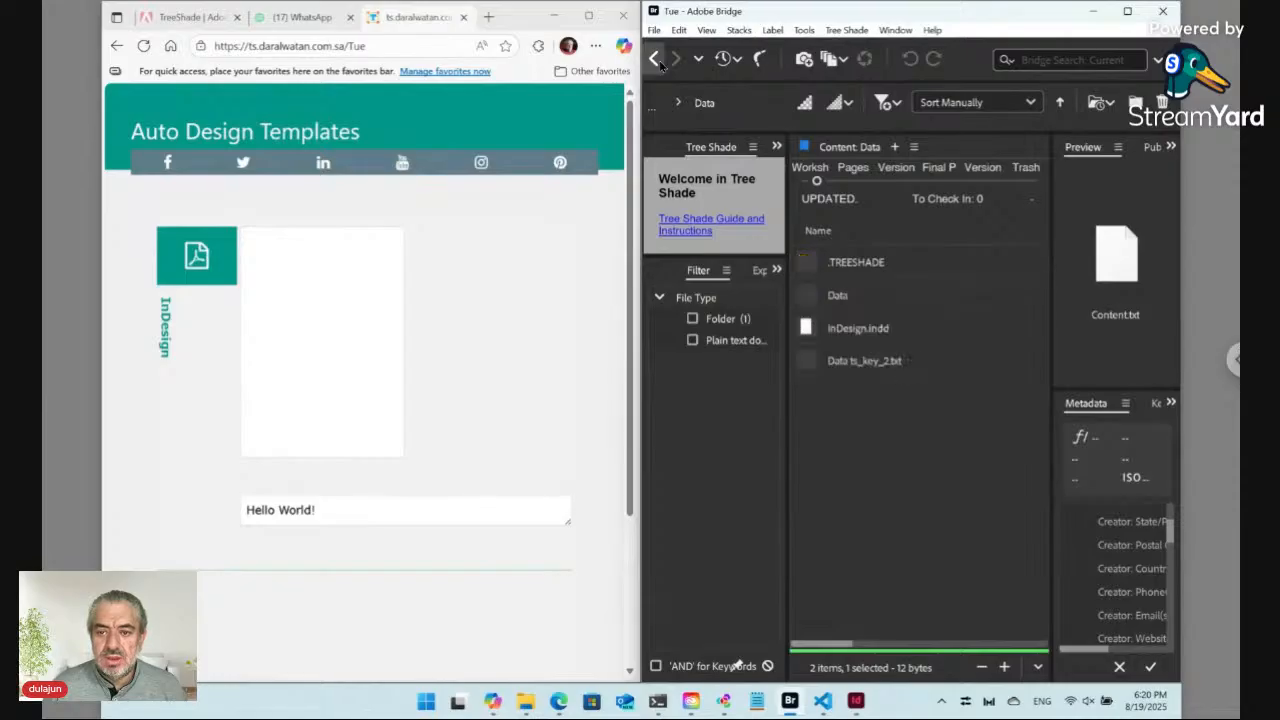
Step: Open InDesign.indd from the Tue folder and maximize its window
{"action": "left_click", "coordinate": [880, 333]}
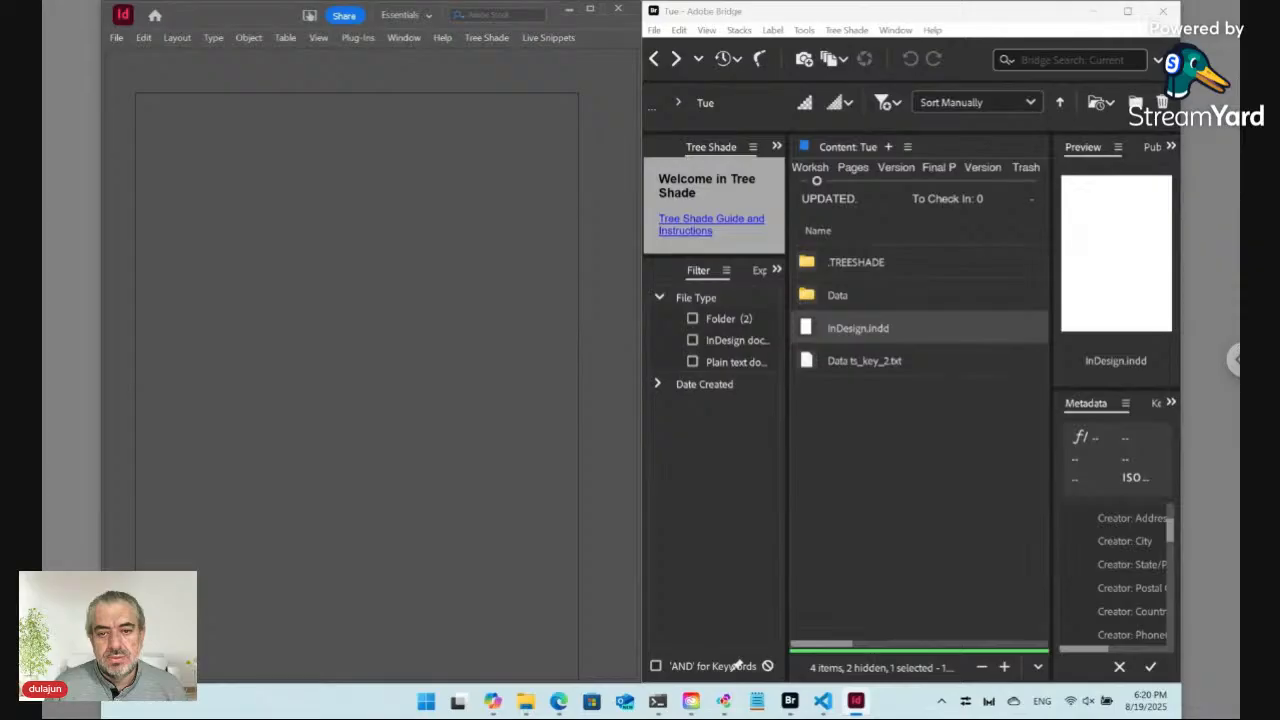
{"action": "left_click", "coordinate": [592, 10]}
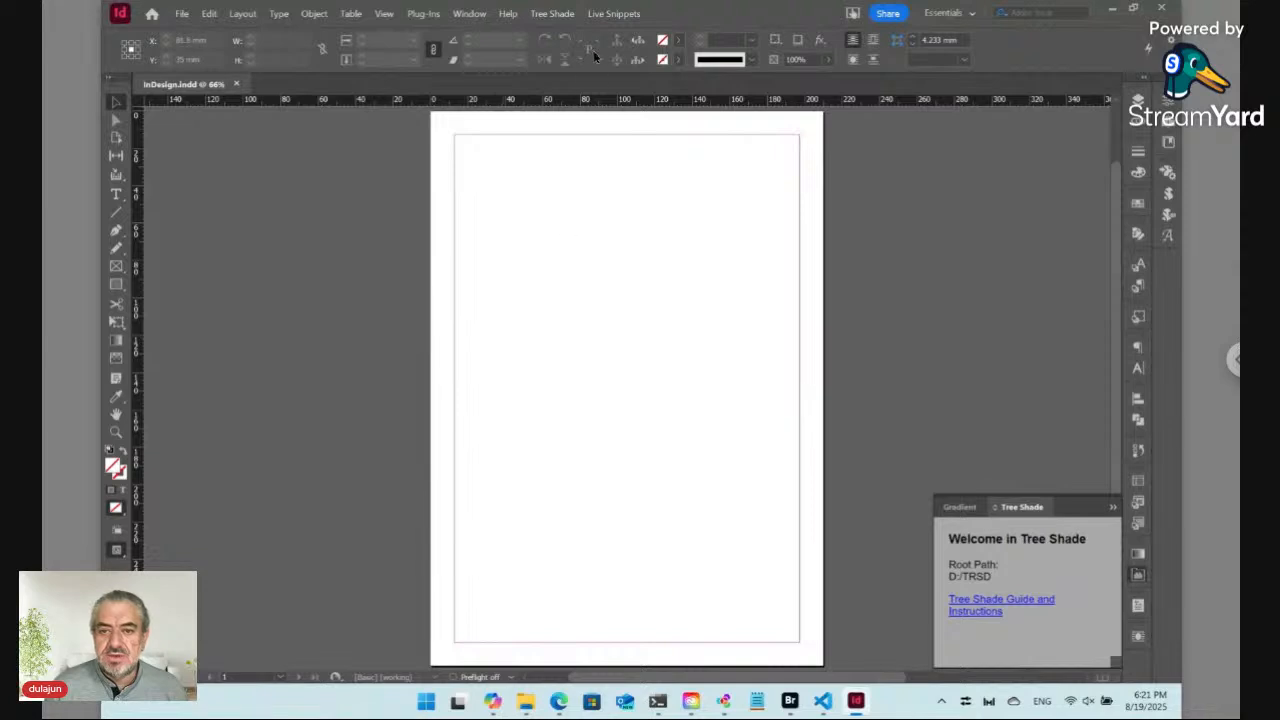
{"action": "left_click", "coordinate": [614, 14]}
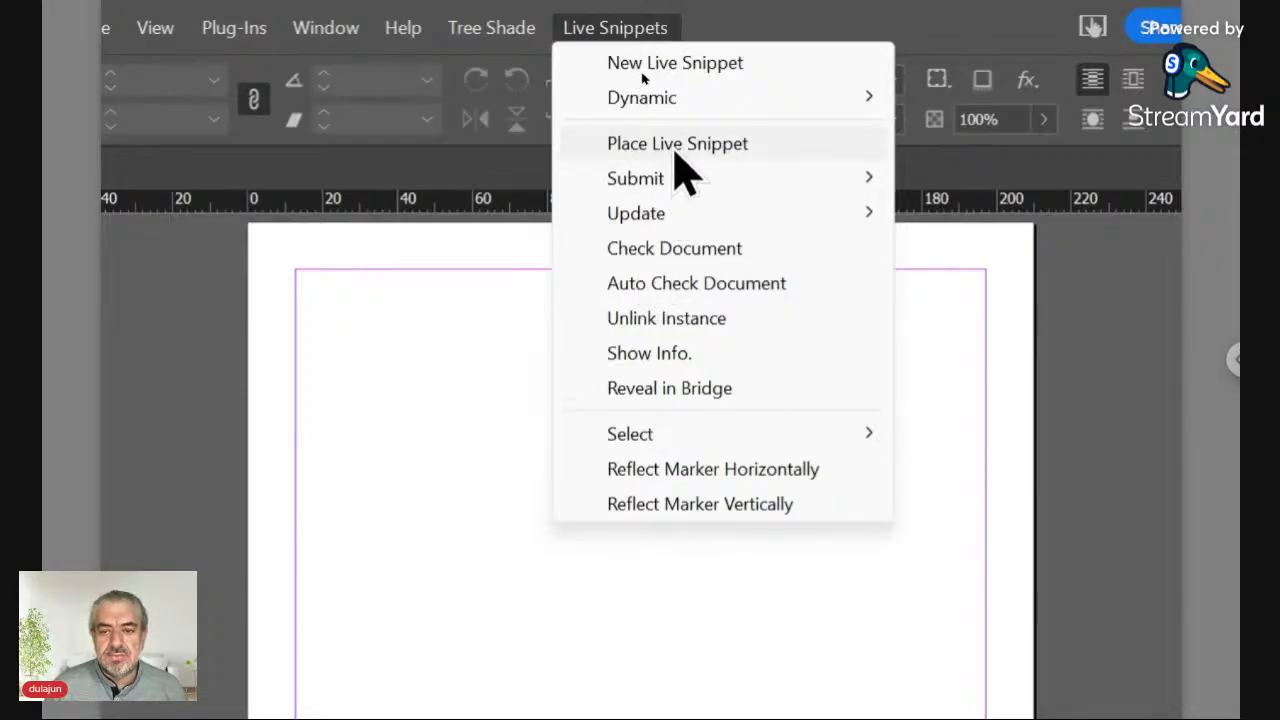
{"action": "left_click", "coordinate": [633, 40]}
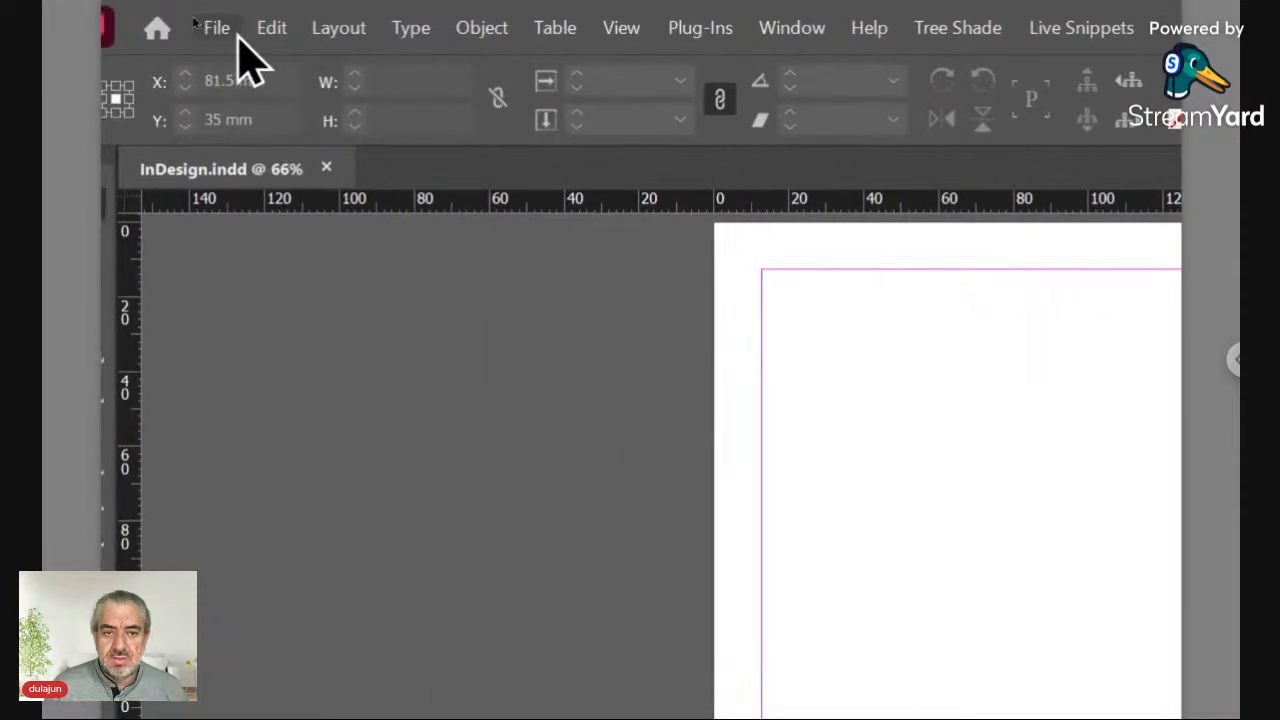
{"action": "left_click", "coordinate": [131, 27]}
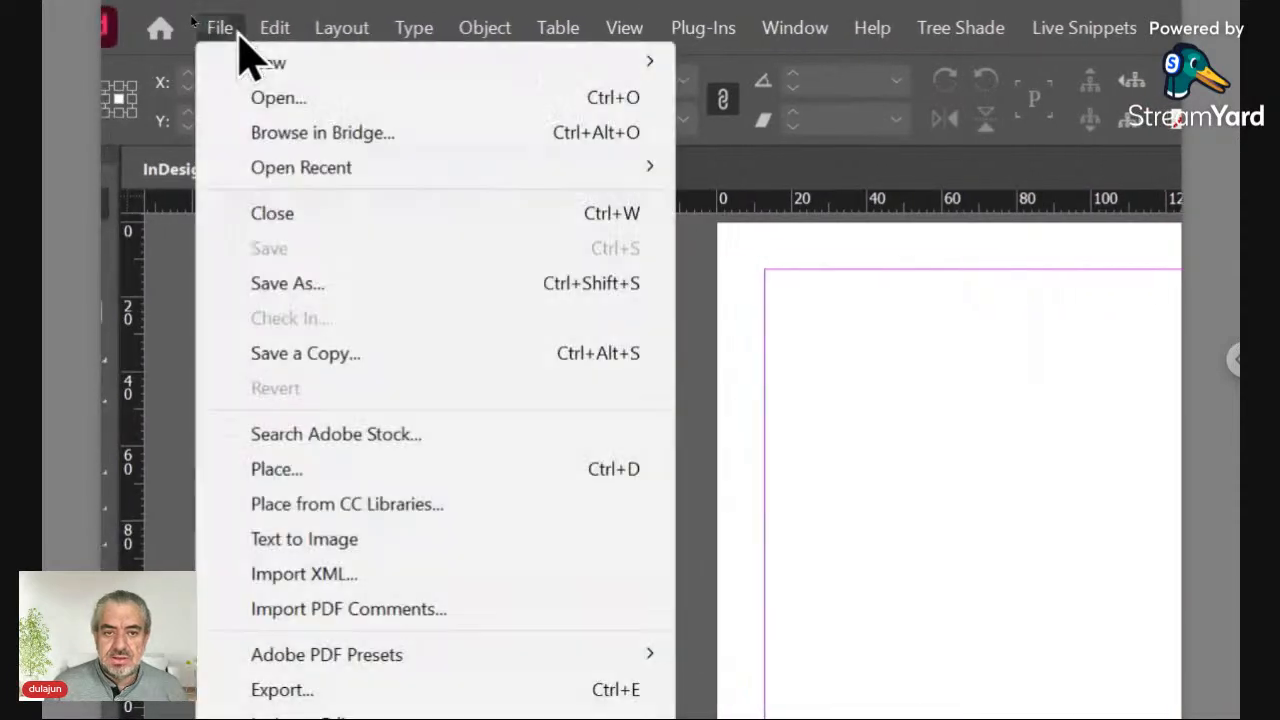
{"action": "left_click", "coordinate": [330, 470]}
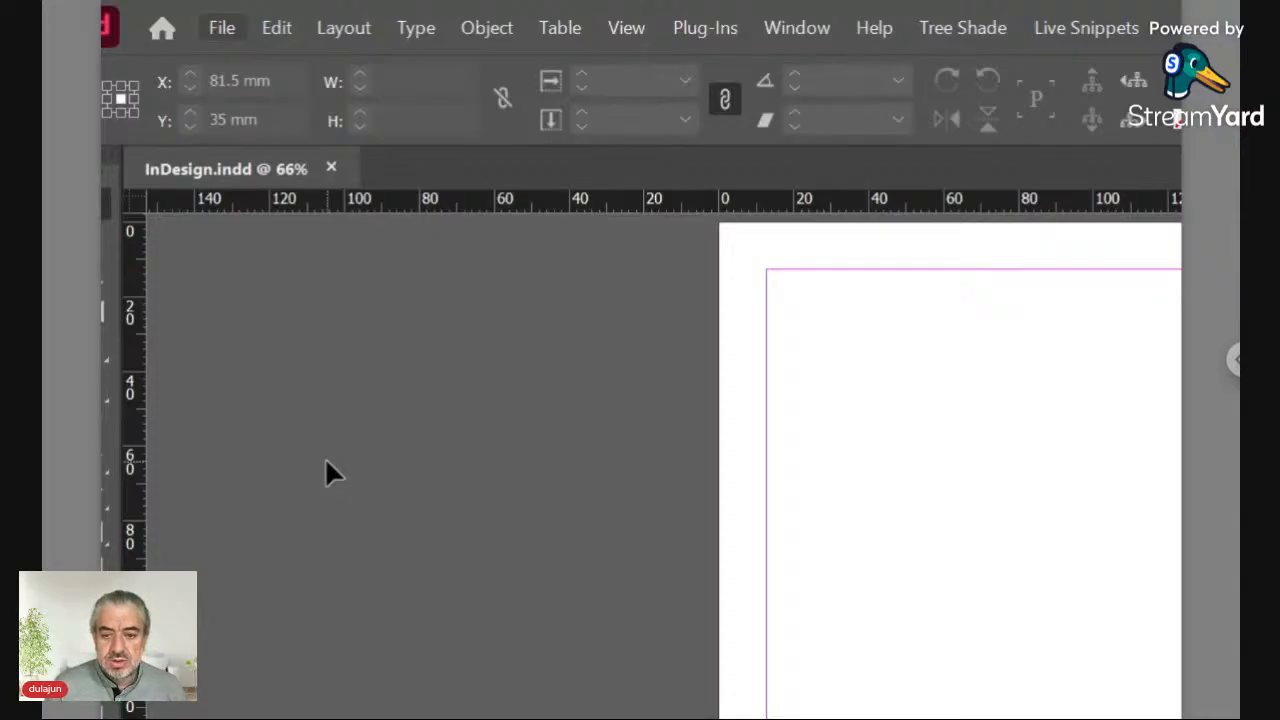
Step: Review the File Handling preferences for text link creation, then close them without changes
{"action": "key", "text": "ctrl+k"}
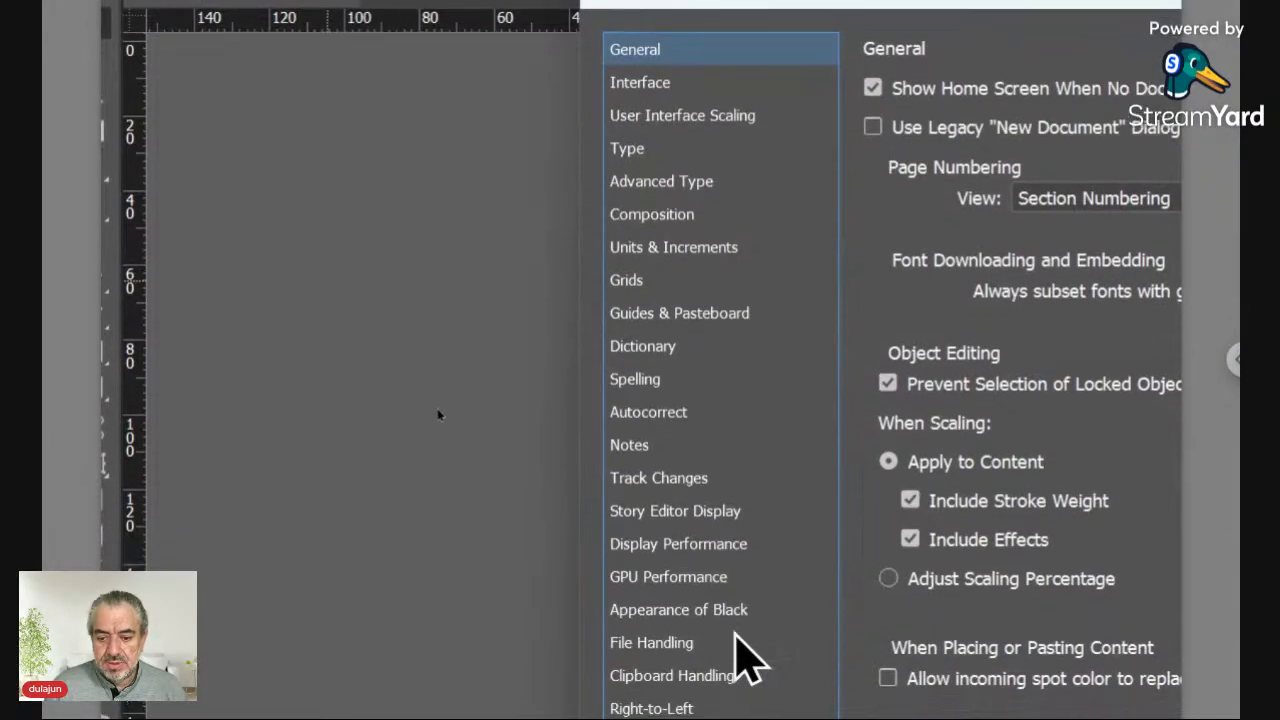
{"action": "left_click", "coordinate": [731, 671]}
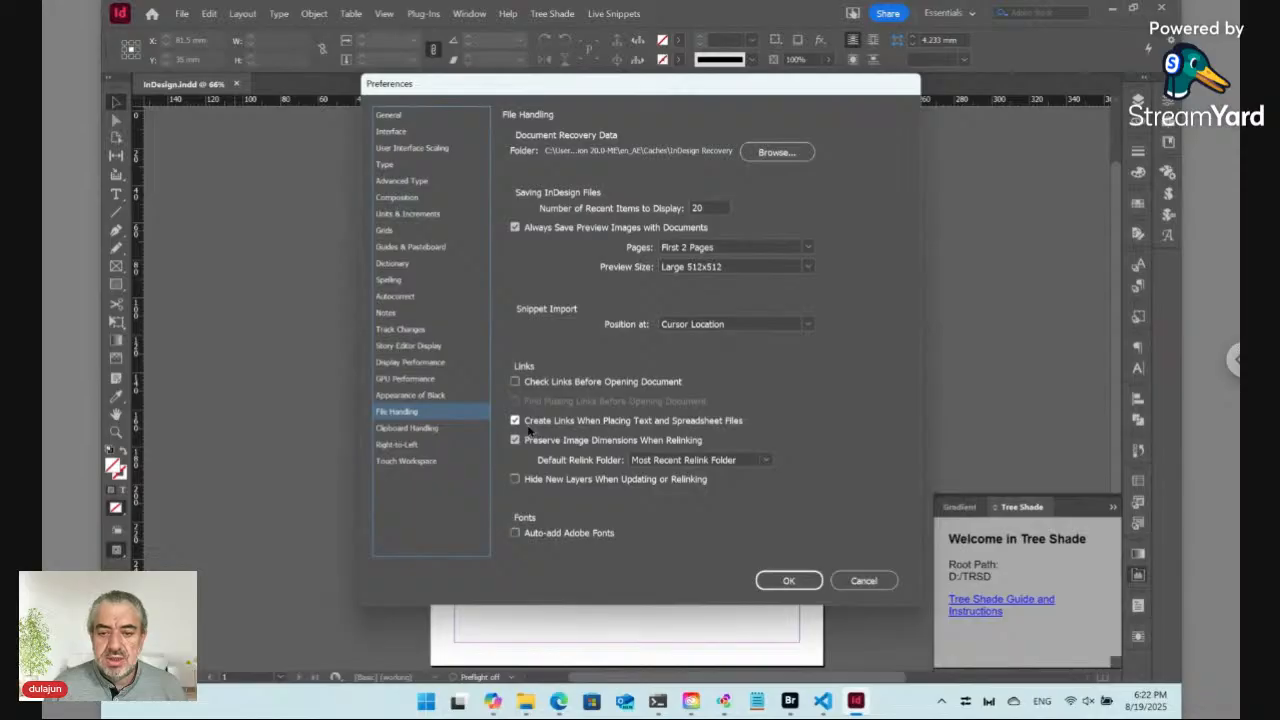
{"action": "left_click", "coordinate": [865, 582]}
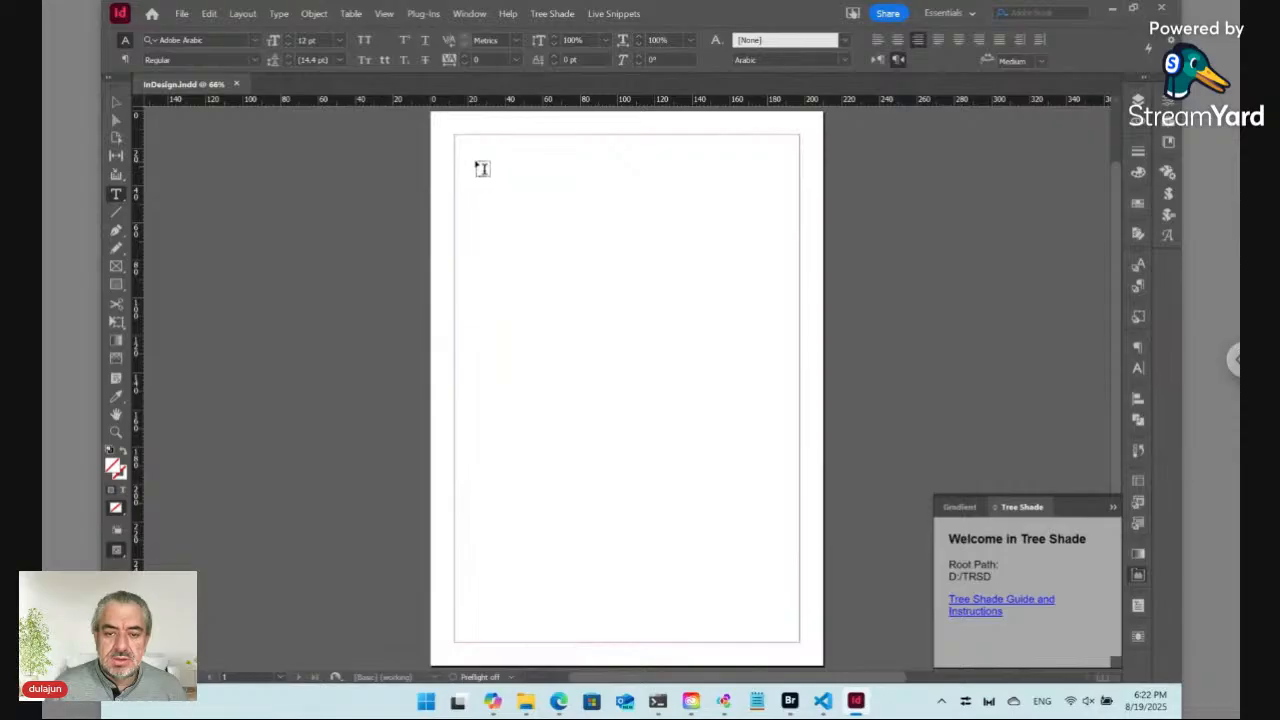
Step: Draw a large text frame in the upper part of the page
{"action": "left_click_drag", "start_coordinate": [480, 165], "coordinate": [741, 494]}
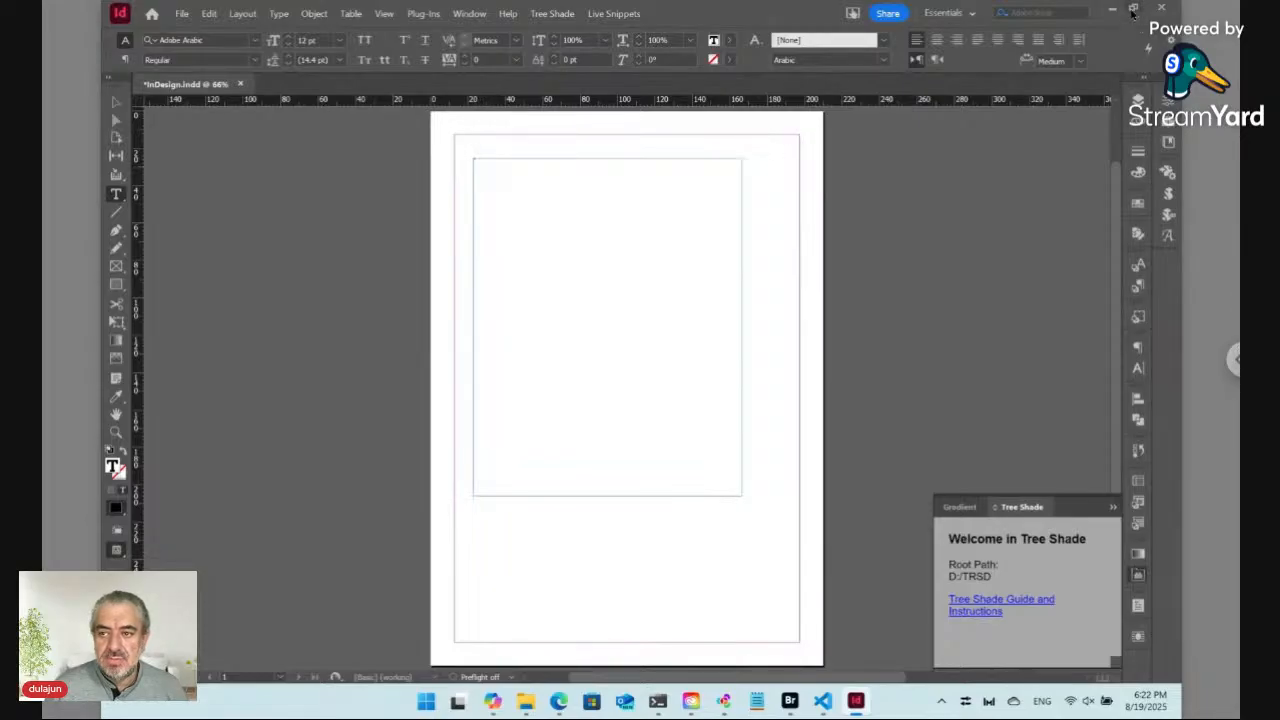
Step: Start placing a file and browse to the TRSD folder on the Data (D:) drive
{"action": "left_click", "coordinate": [182, 13]}
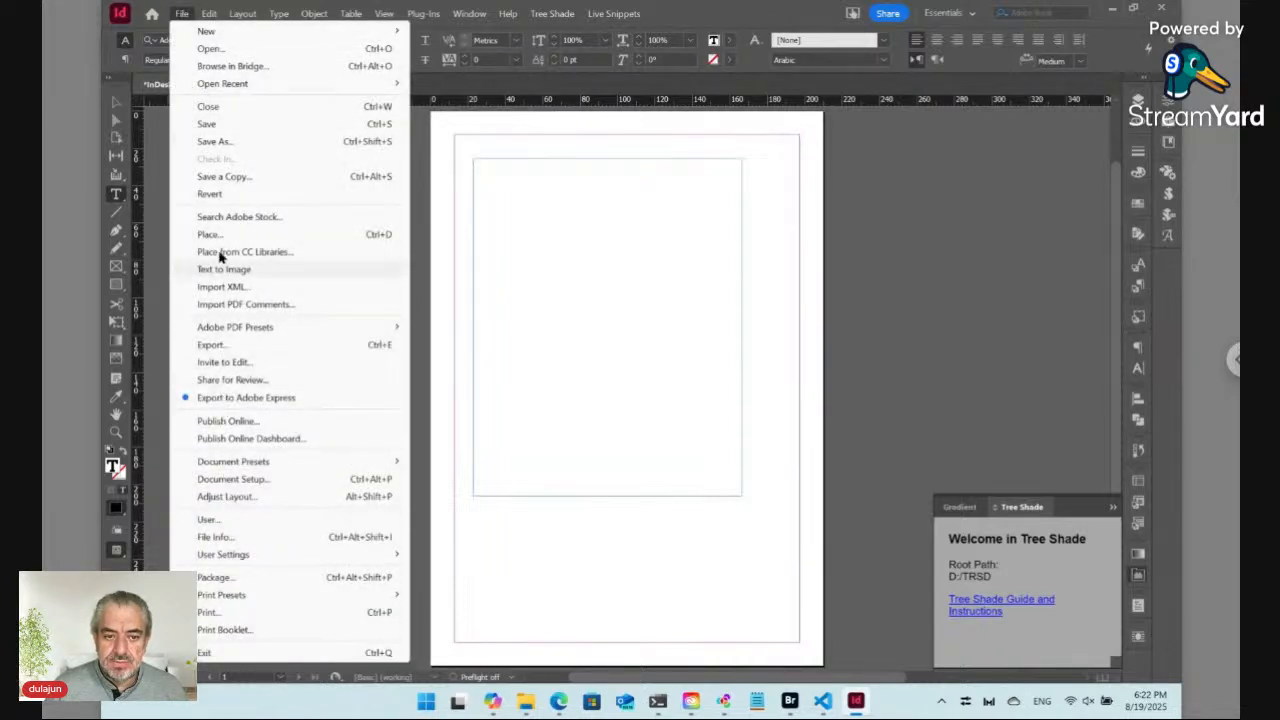
{"action": "left_click", "coordinate": [210, 234]}
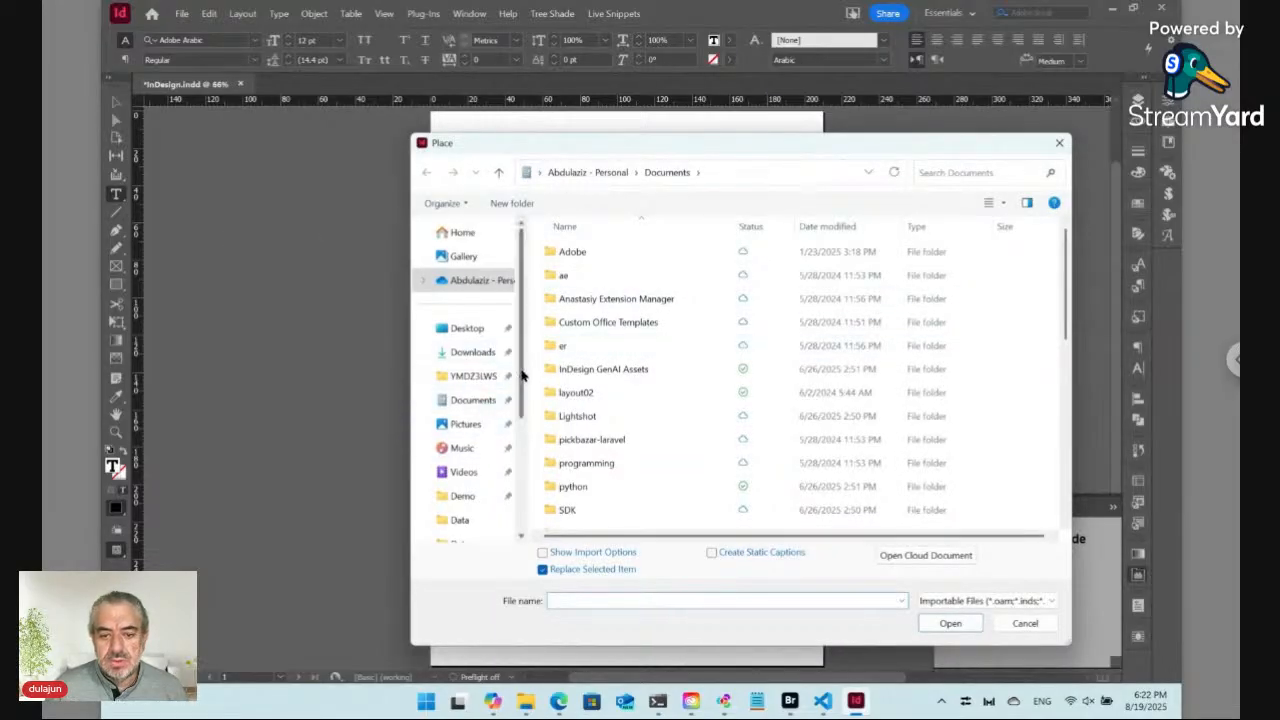
{"action": "scroll", "coordinate": [490, 470], "scroll_direction": "down", "scroll_amount": 3}
{"action": "left_click", "coordinate": [477, 470]}
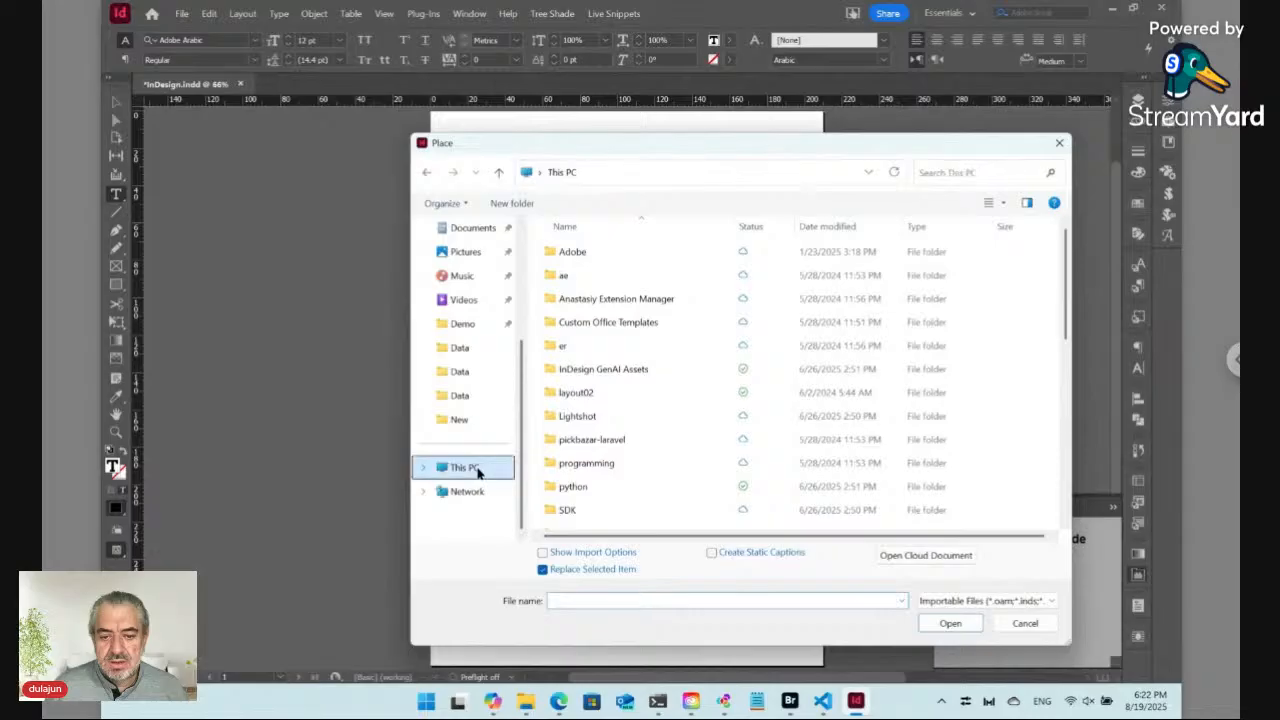
{"action": "double_click", "coordinate": [823, 262]}
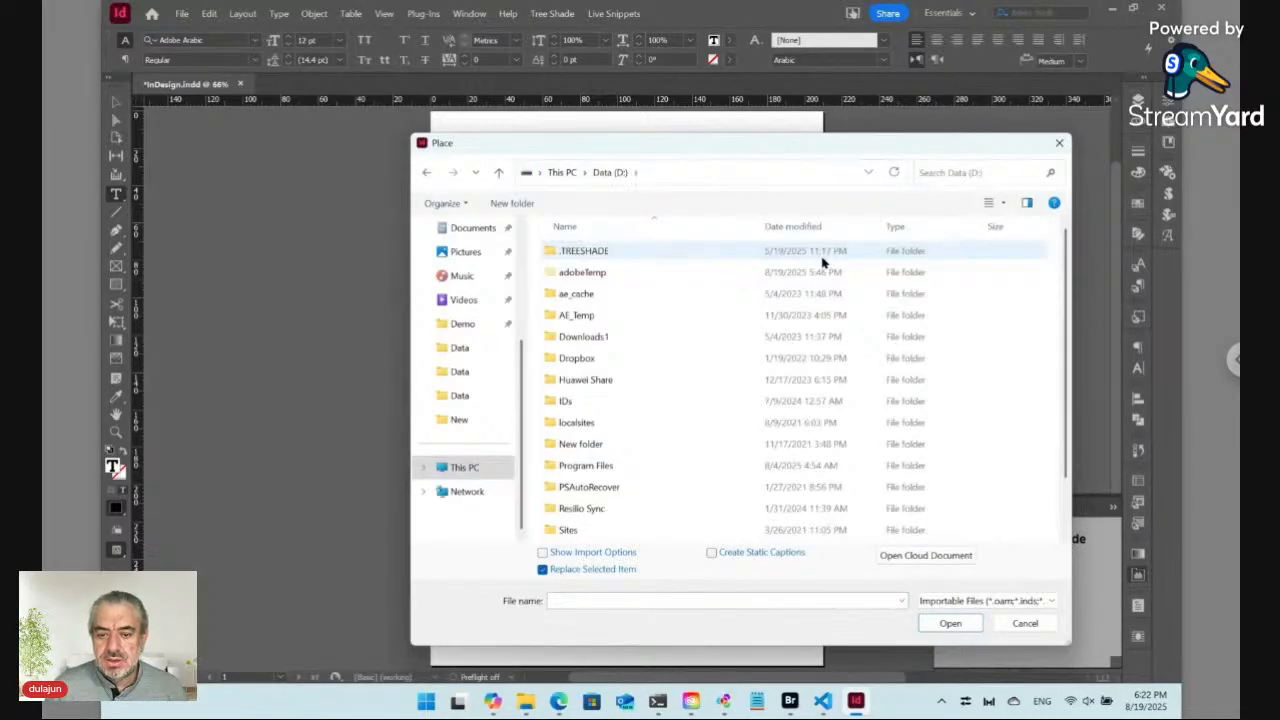
{"action": "left_click", "coordinate": [663, 453]}
{"action": "key", "text": "t"}
{"action": "key", "text": "t"}
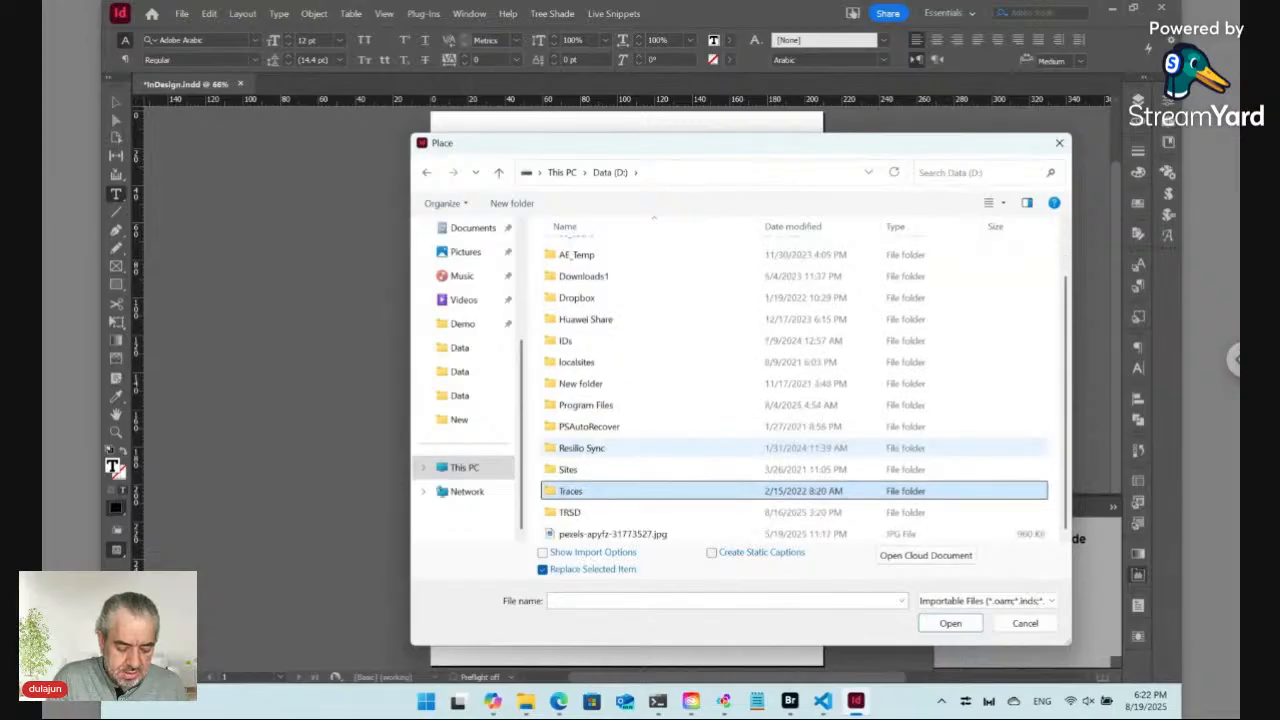
{"action": "double_click", "coordinate": [554, 514]}
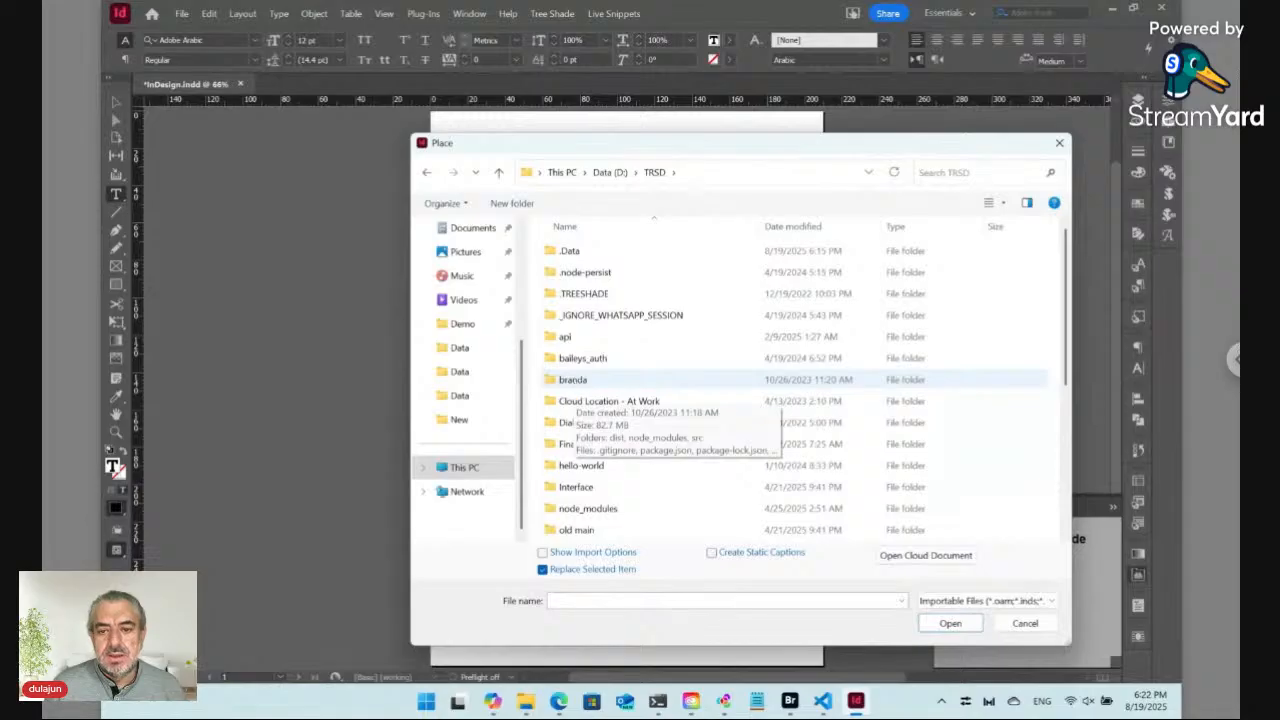
Step: Place Content.txt from Workshop/Tue/Data into the text frame
{"action": "key", "text": "w"}
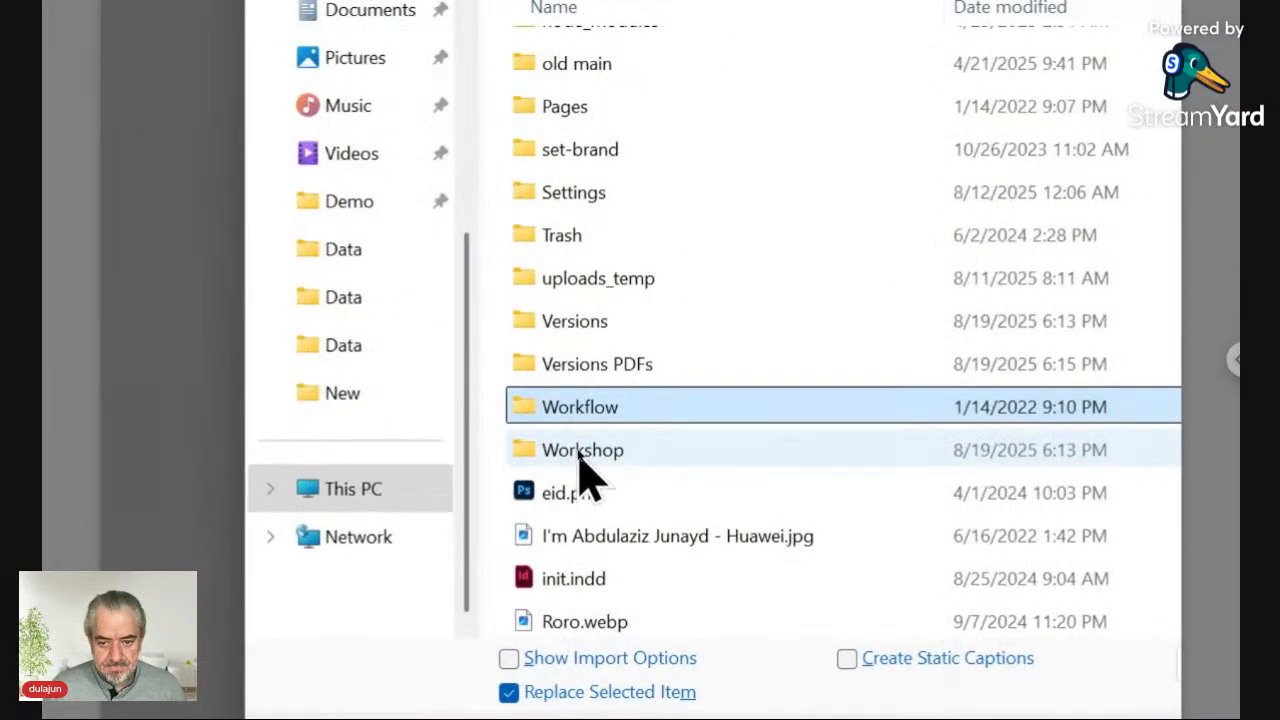
{"action": "double_click", "coordinate": [577, 450]}
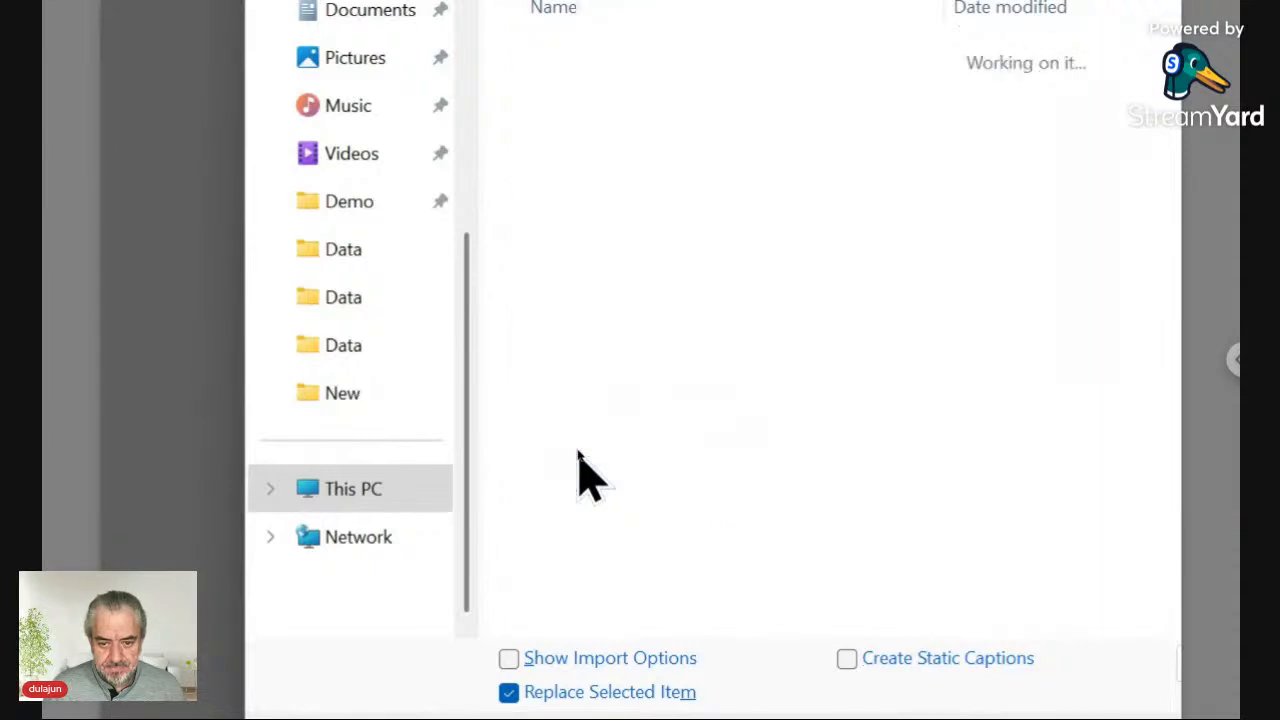
{"action": "left_click", "coordinate": [589, 408]}
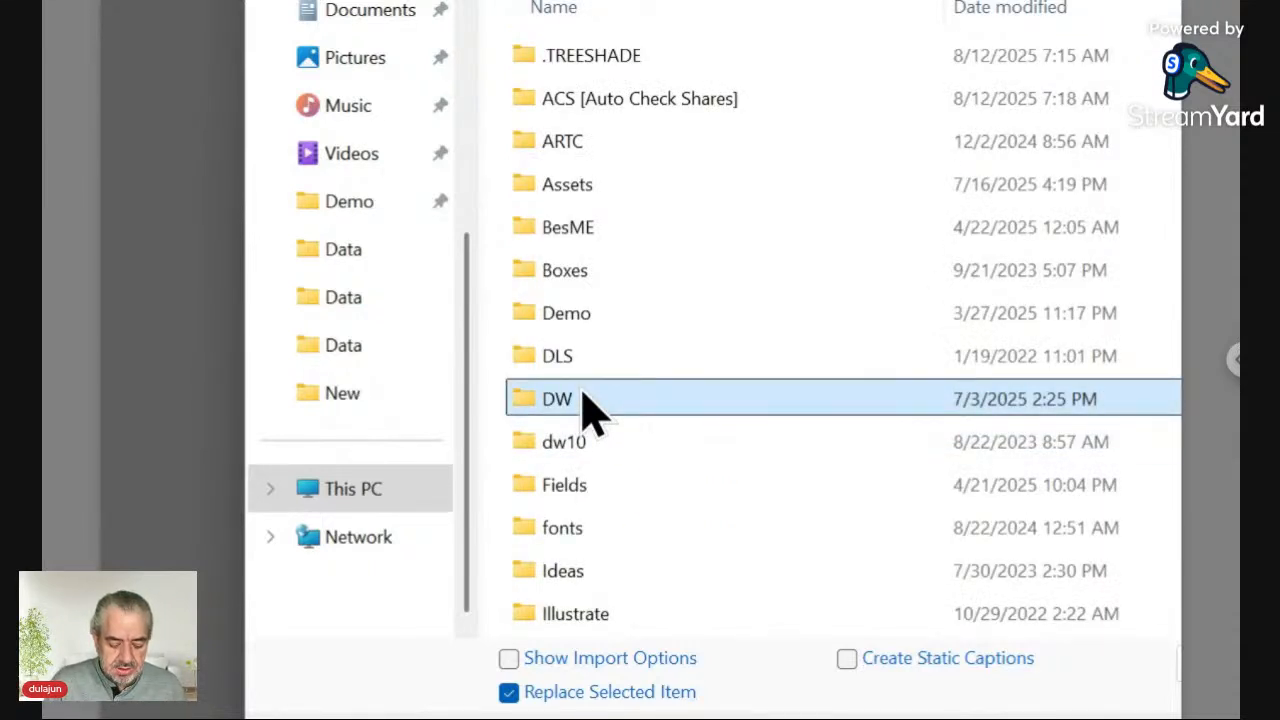
{"action": "type", "text": "tu"}
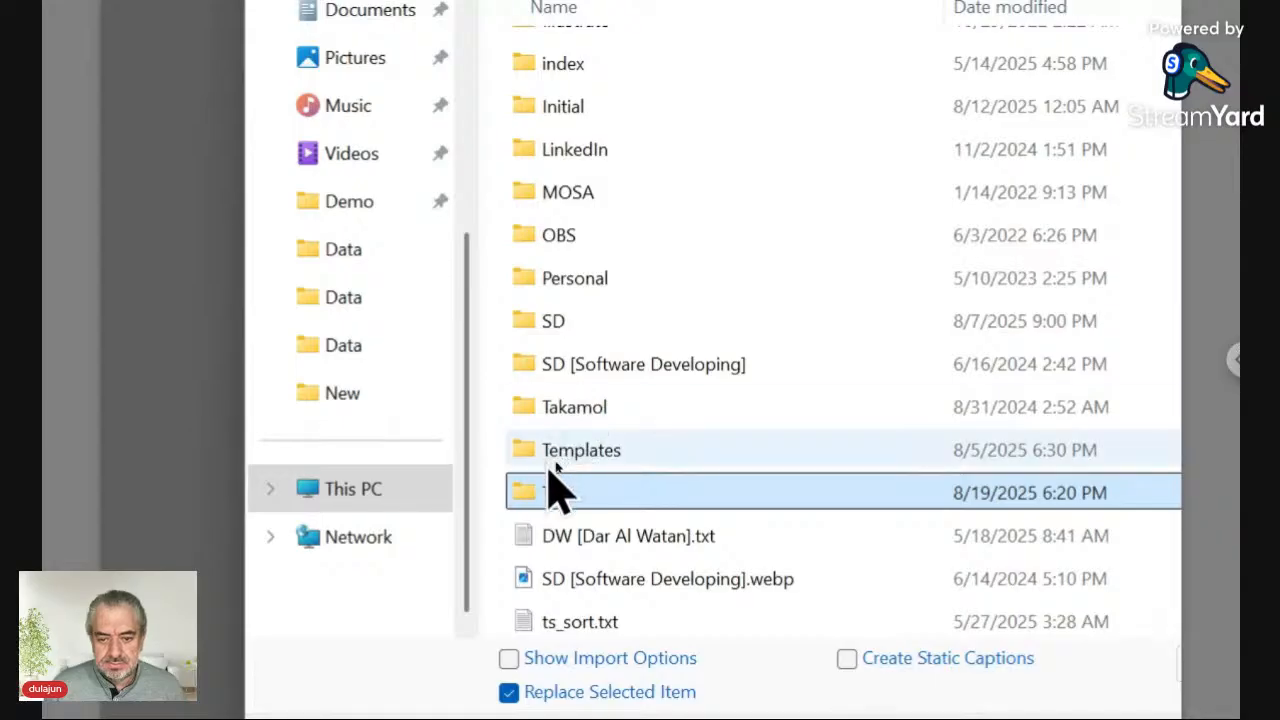
{"action": "double_click", "coordinate": [524, 500]}
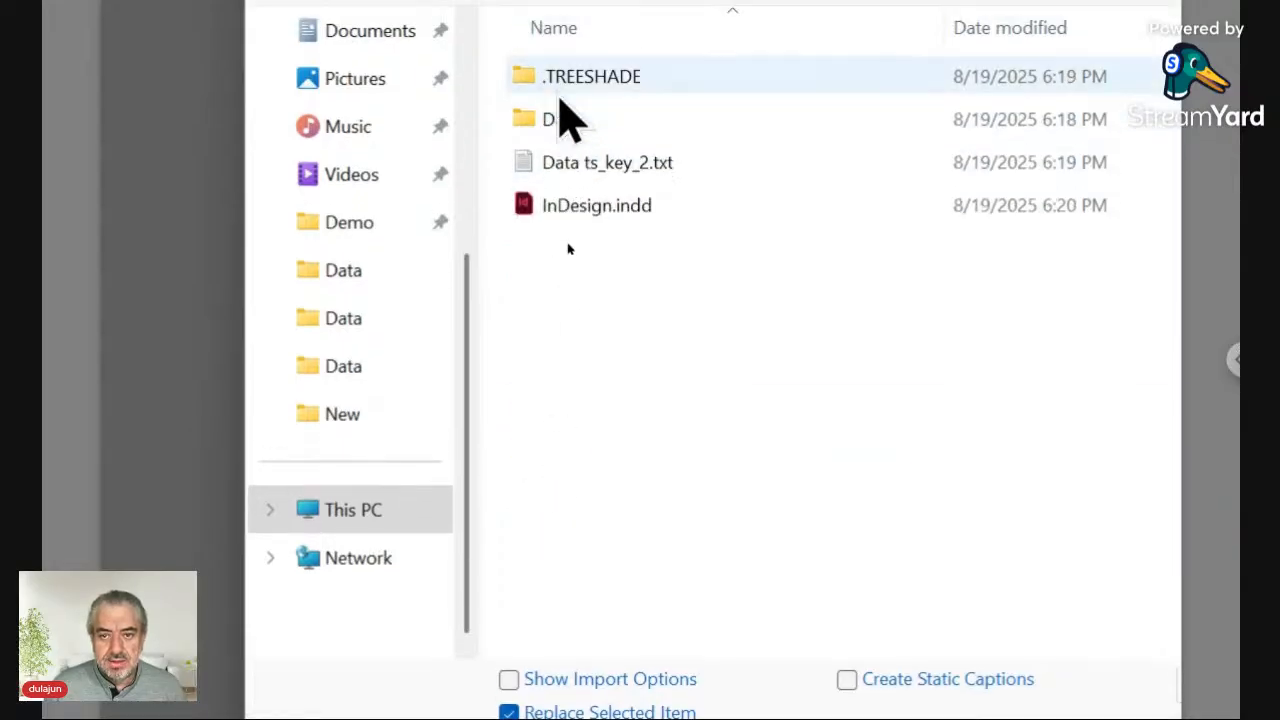
{"action": "double_click", "coordinate": [565, 160]}
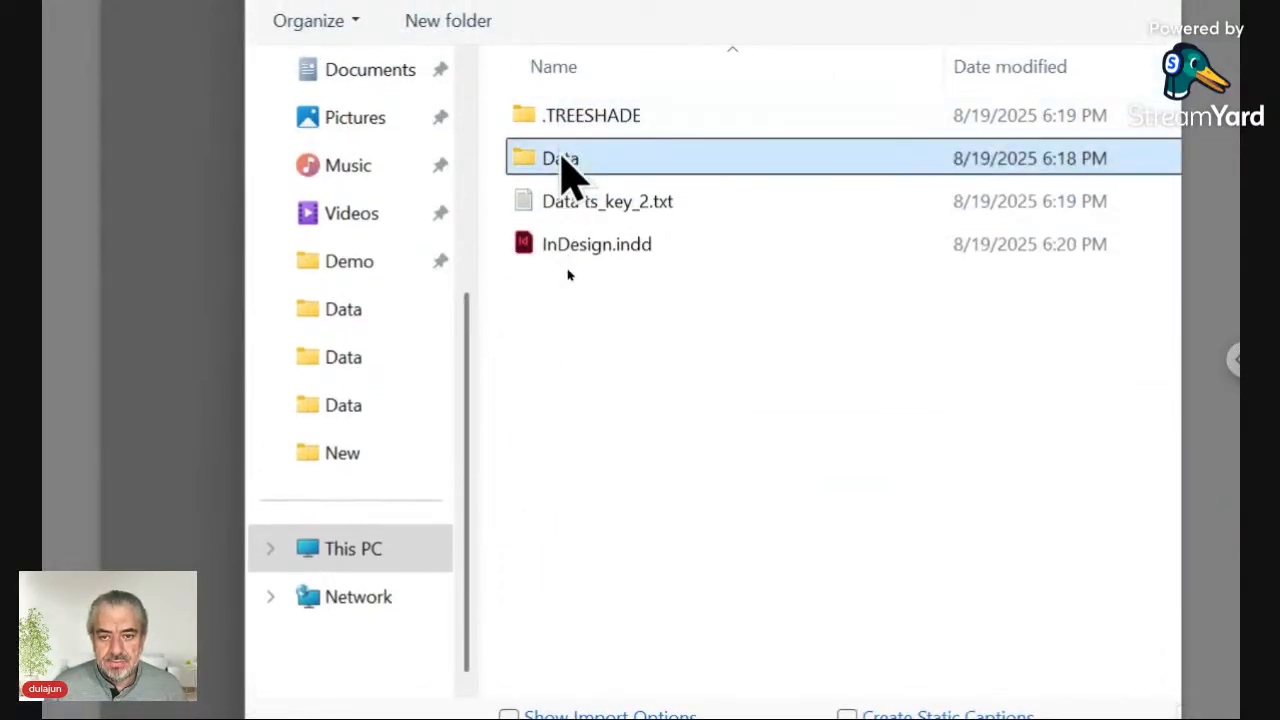
{"action": "left_click", "coordinate": [568, 160]}
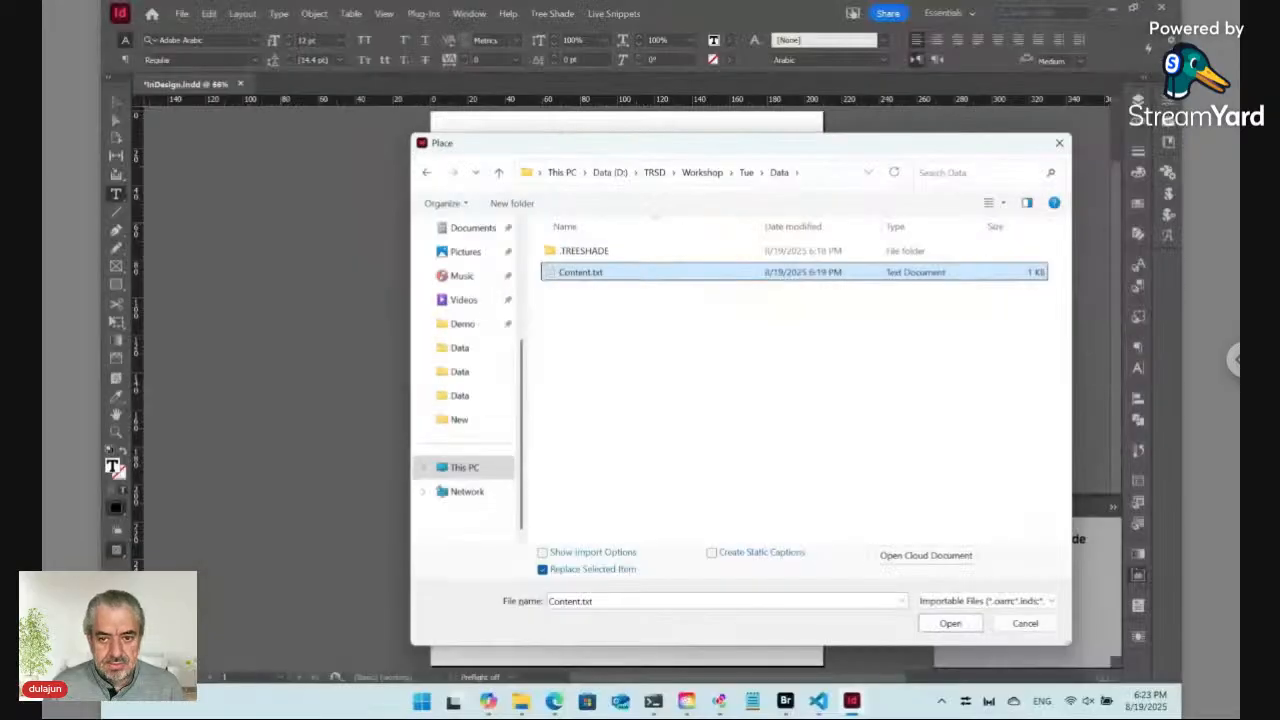
{"action": "left_click", "coordinate": [950, 624]}
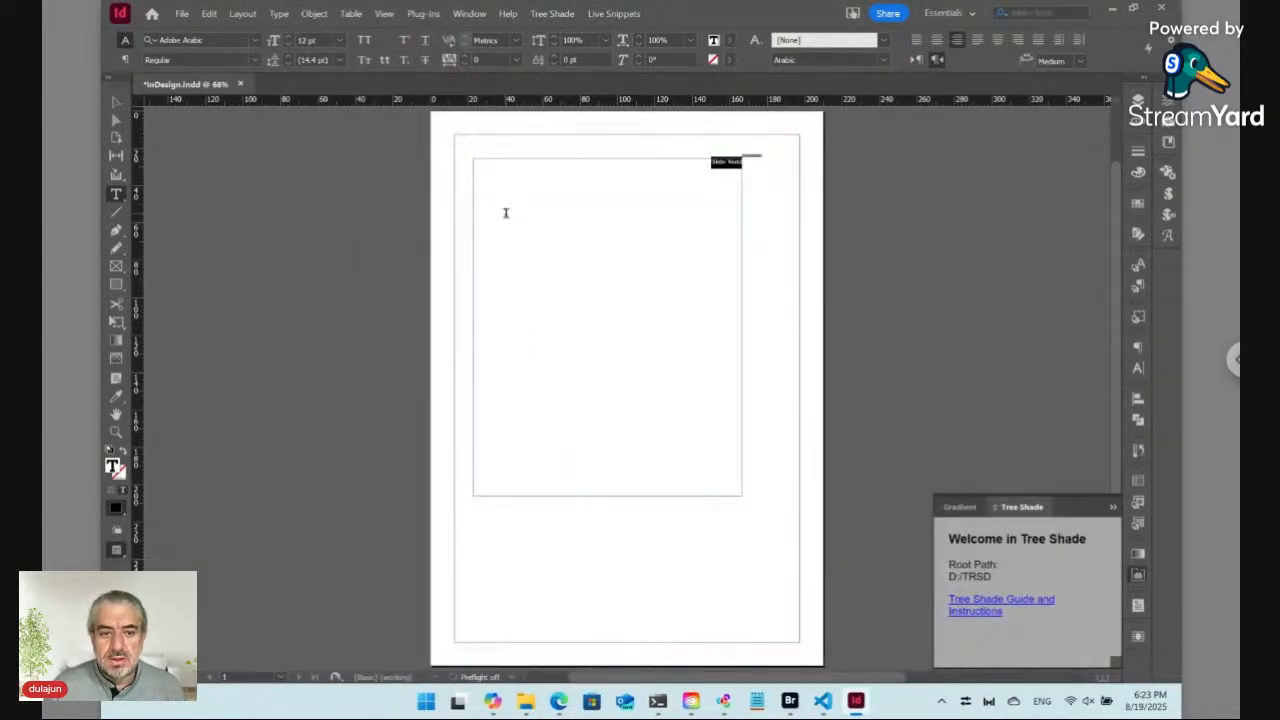
Step: Show hidden characters to see the snippet markers around the placed text
{"action": "left_click", "coordinate": [115, 431]}
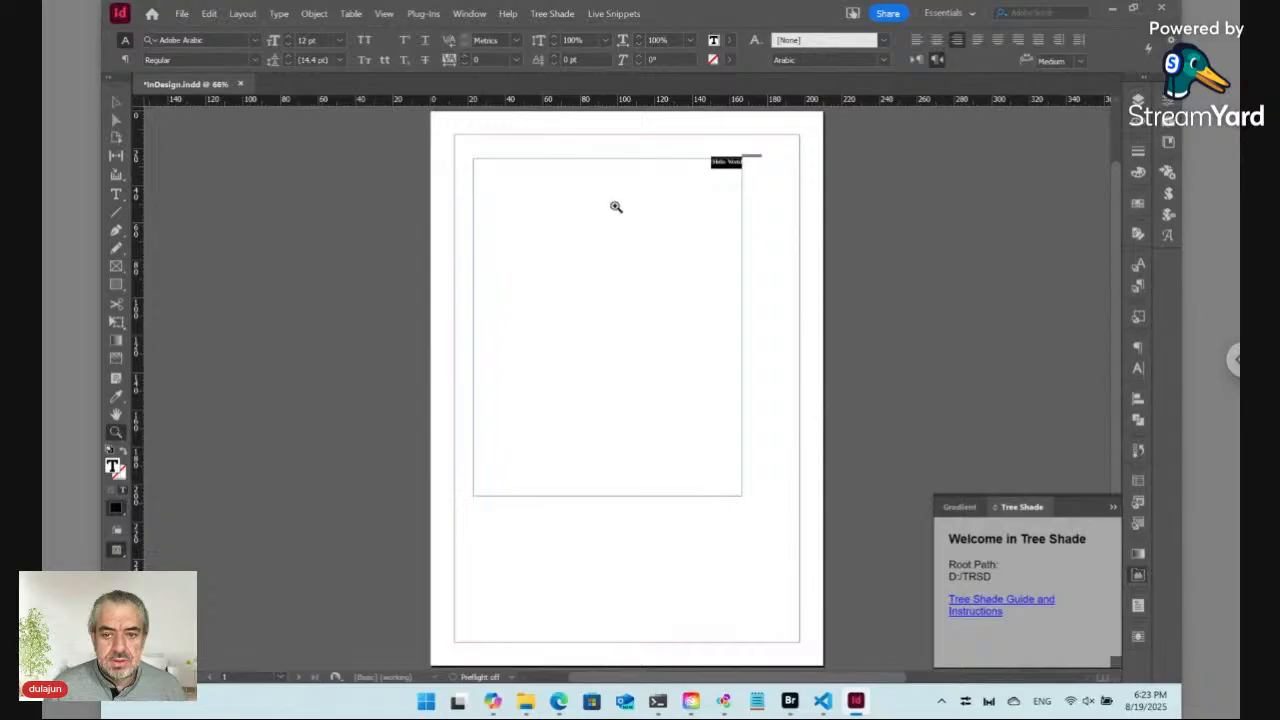
{"action": "left_click_drag", "start_coordinate": [673, 136], "coordinate": [791, 212]}
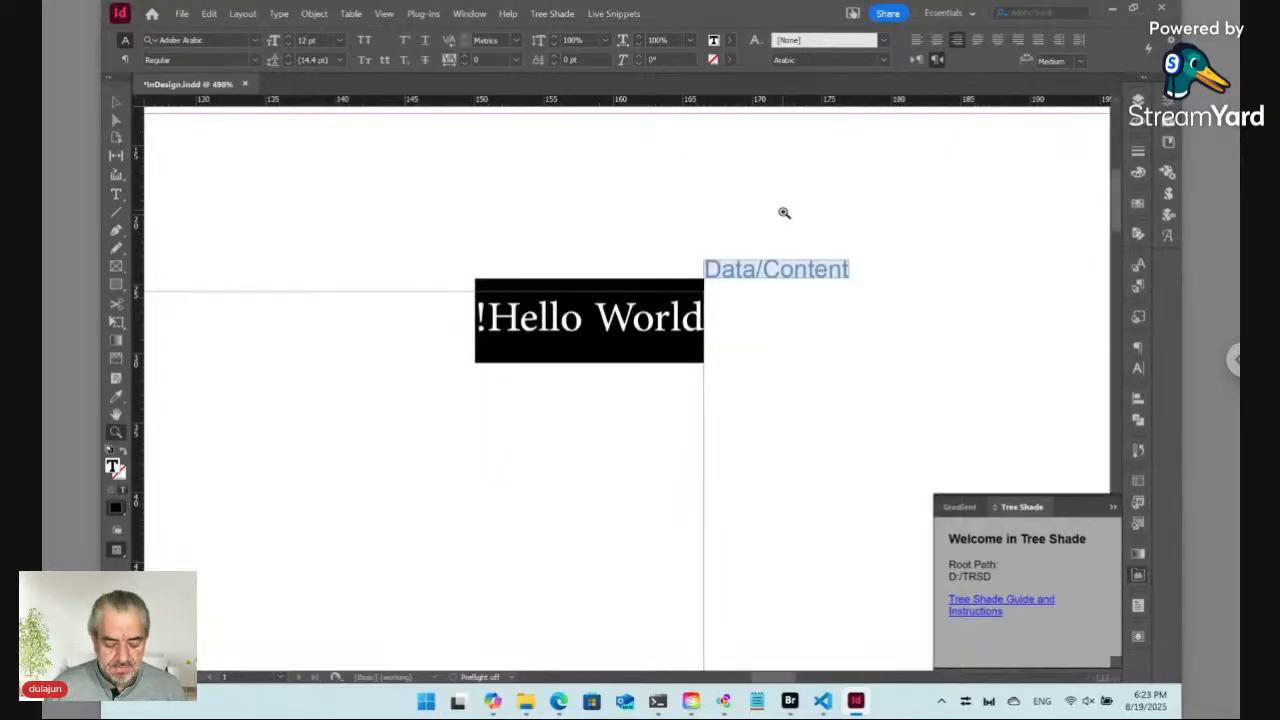
{"action": "key", "text": "ctrl+alt+i"}
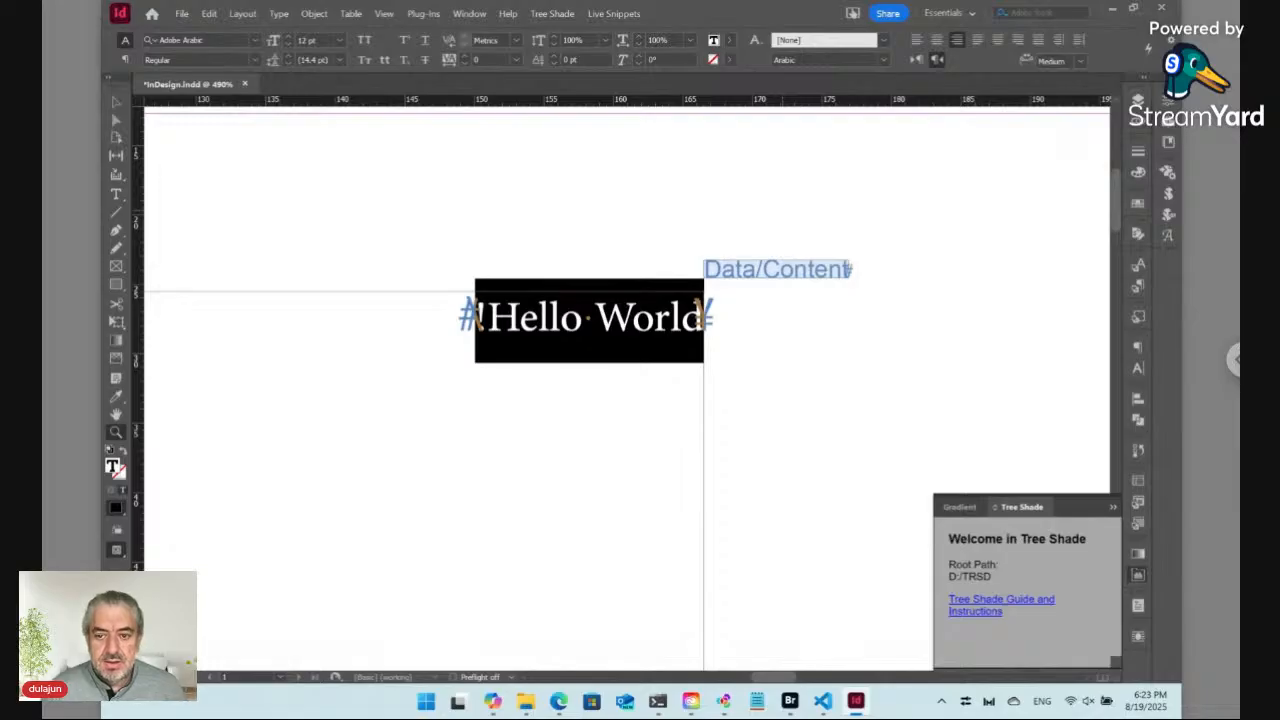
Step: Set the placed paragraph's direction to left-to-right
{"action": "left_click", "coordinate": [119, 197]}
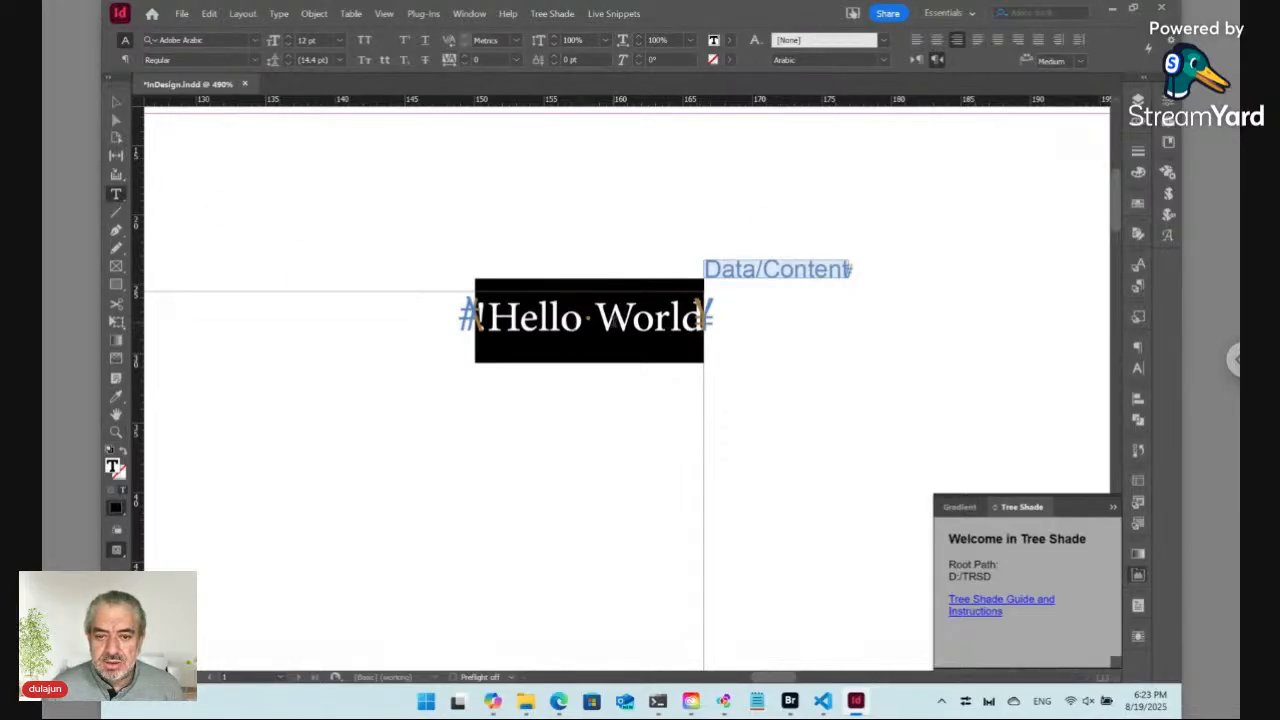
{"action": "left_click", "coordinate": [600, 322]}
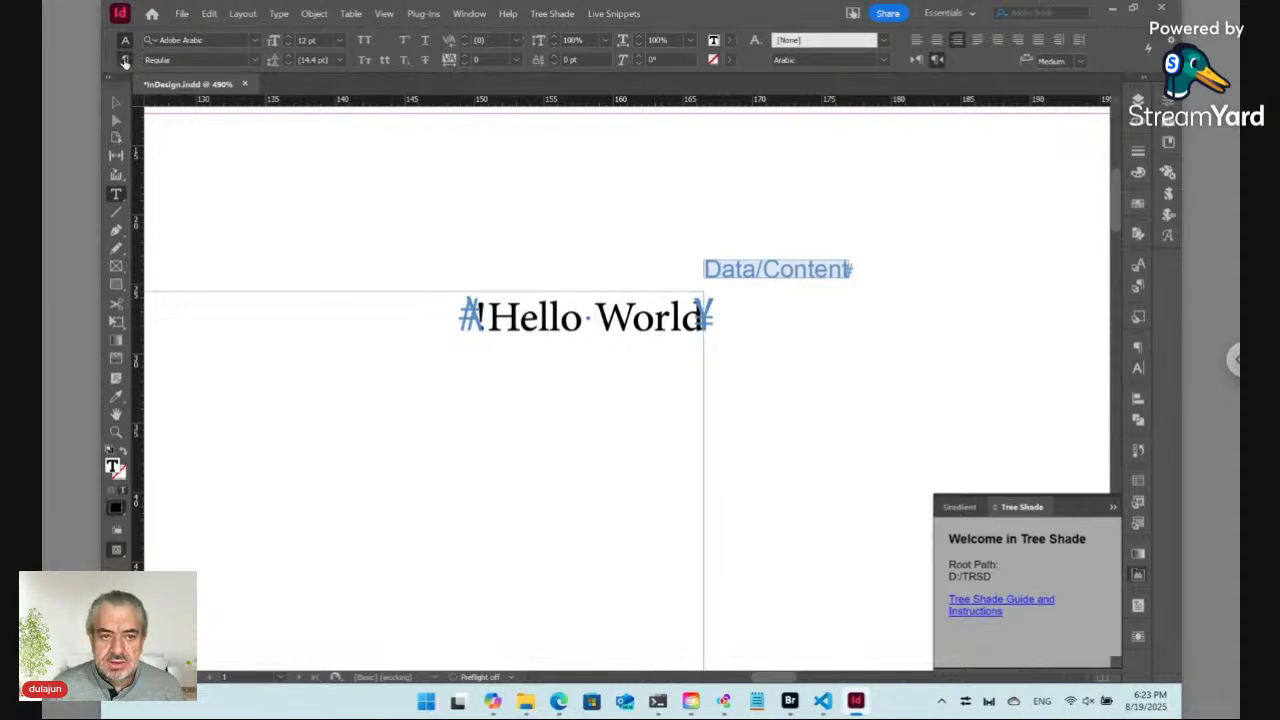
{"action": "left_click", "coordinate": [125, 59]}
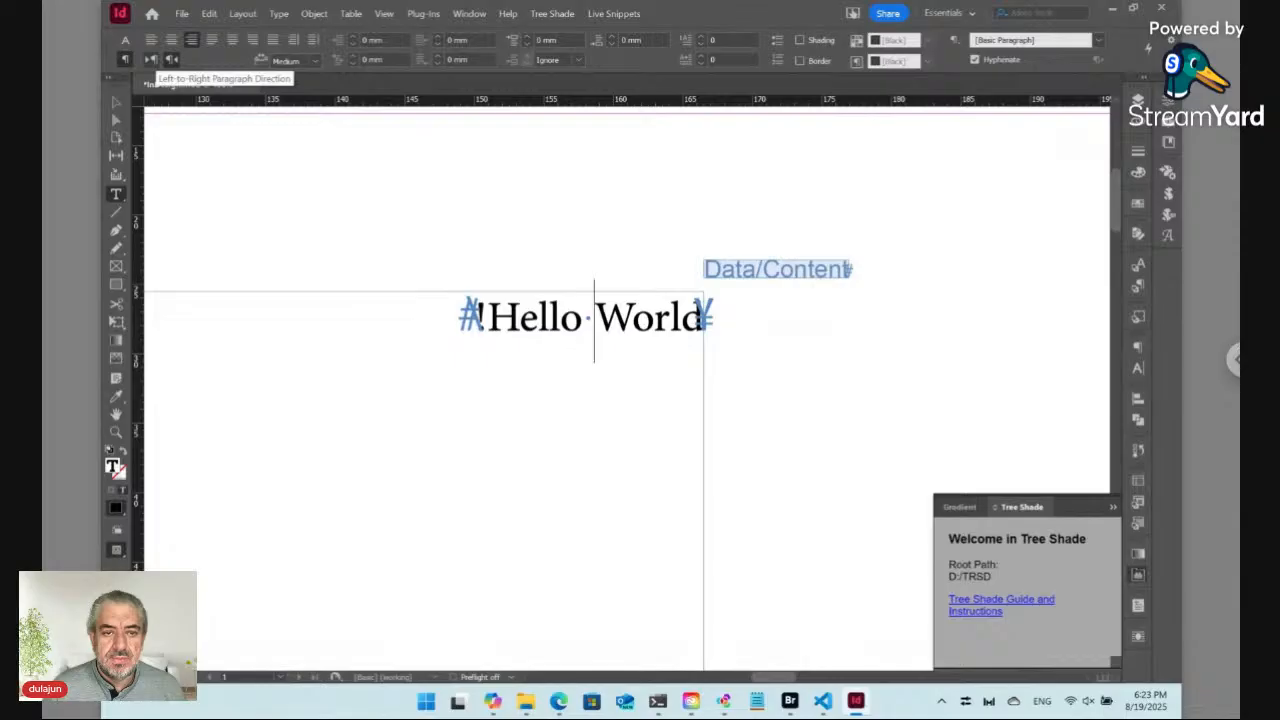
{"action": "left_click", "coordinate": [151, 60]}
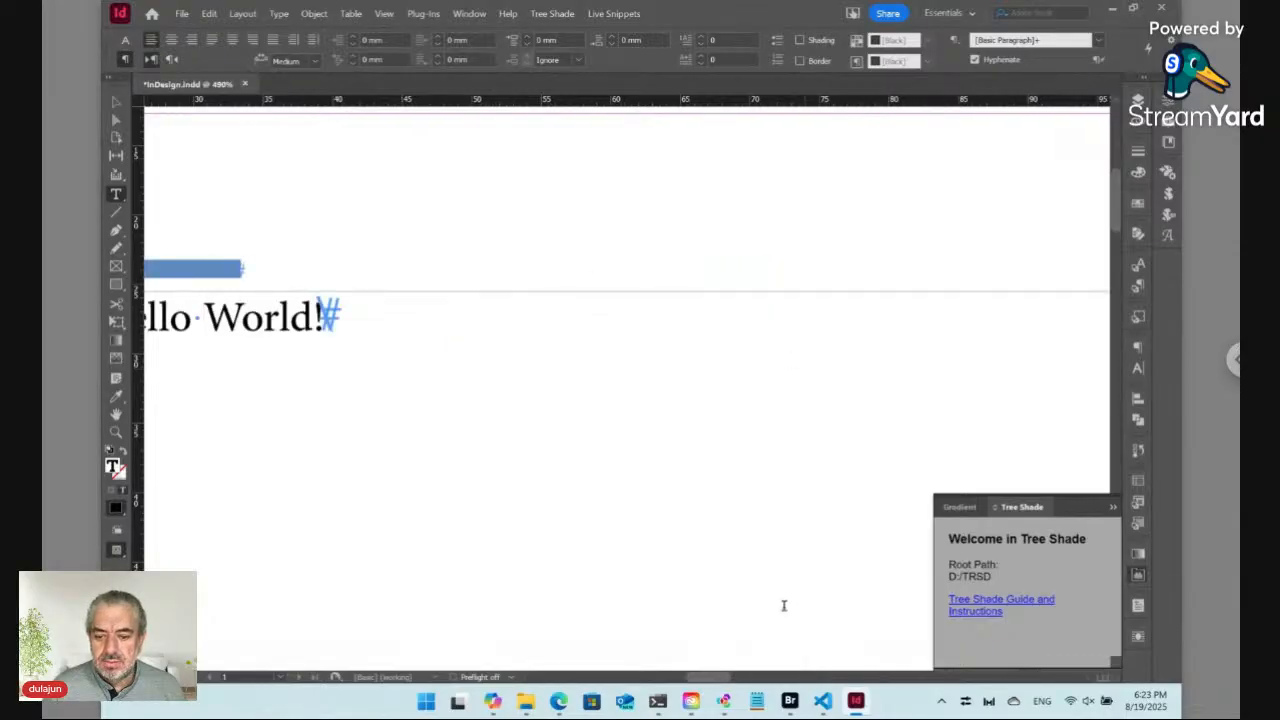
Step: Create a new paragraph style named Body from the selected paragraph
{"action": "left_click_drag", "start_coordinate": [702, 676], "coordinate": [698, 683]}
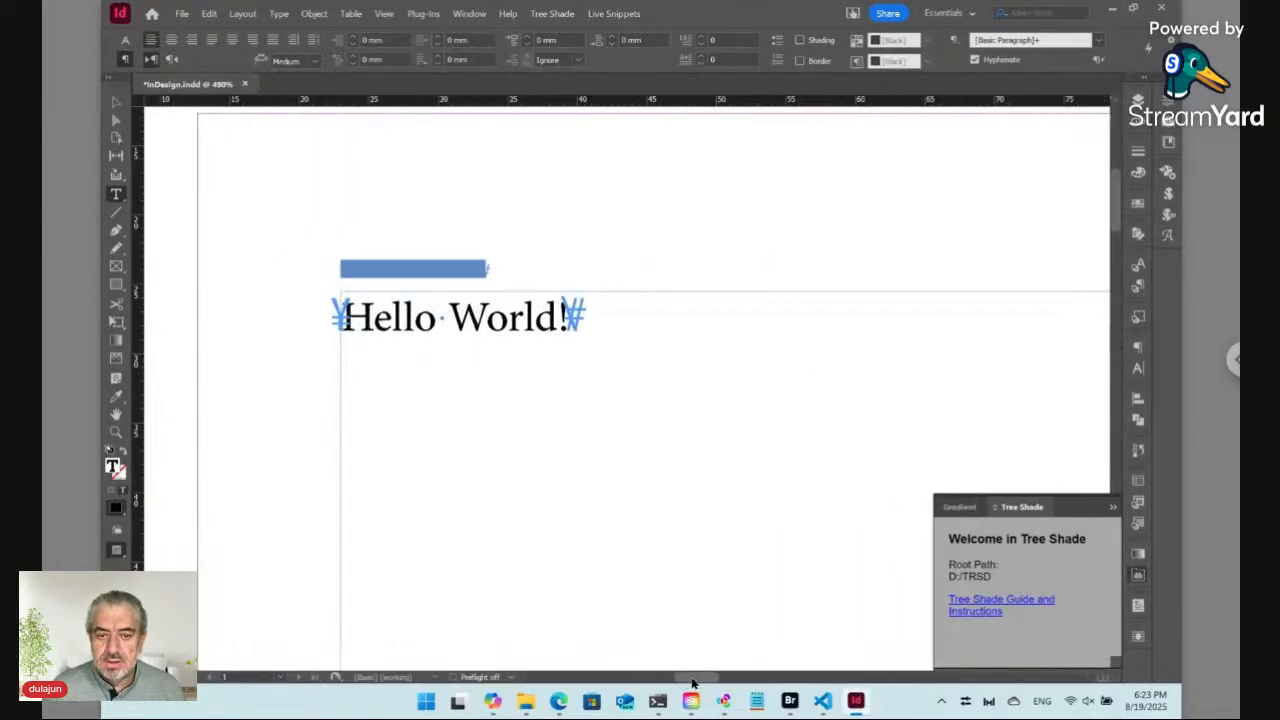
{"action": "left_click", "coordinate": [1138, 288]}
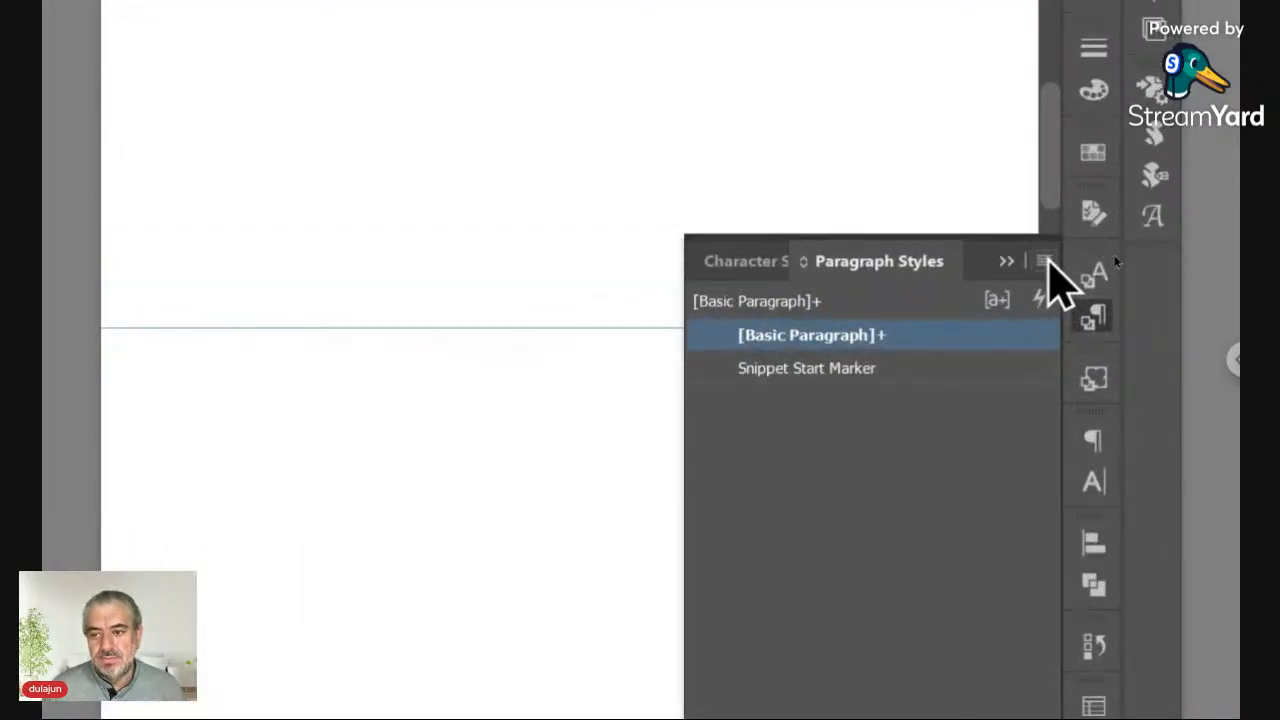
{"action": "left_click", "coordinate": [1044, 261]}
{"action": "left_click", "coordinate": [664, 275]}
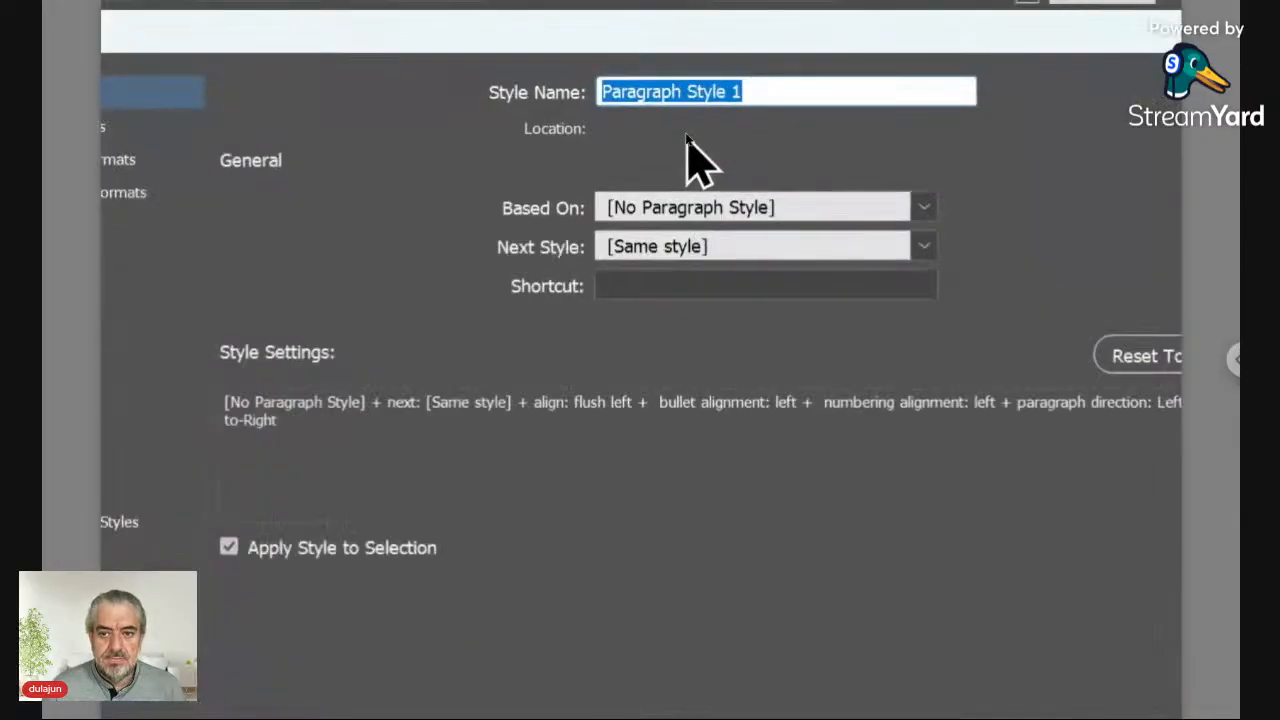
{"action": "type", "text": "Body"}
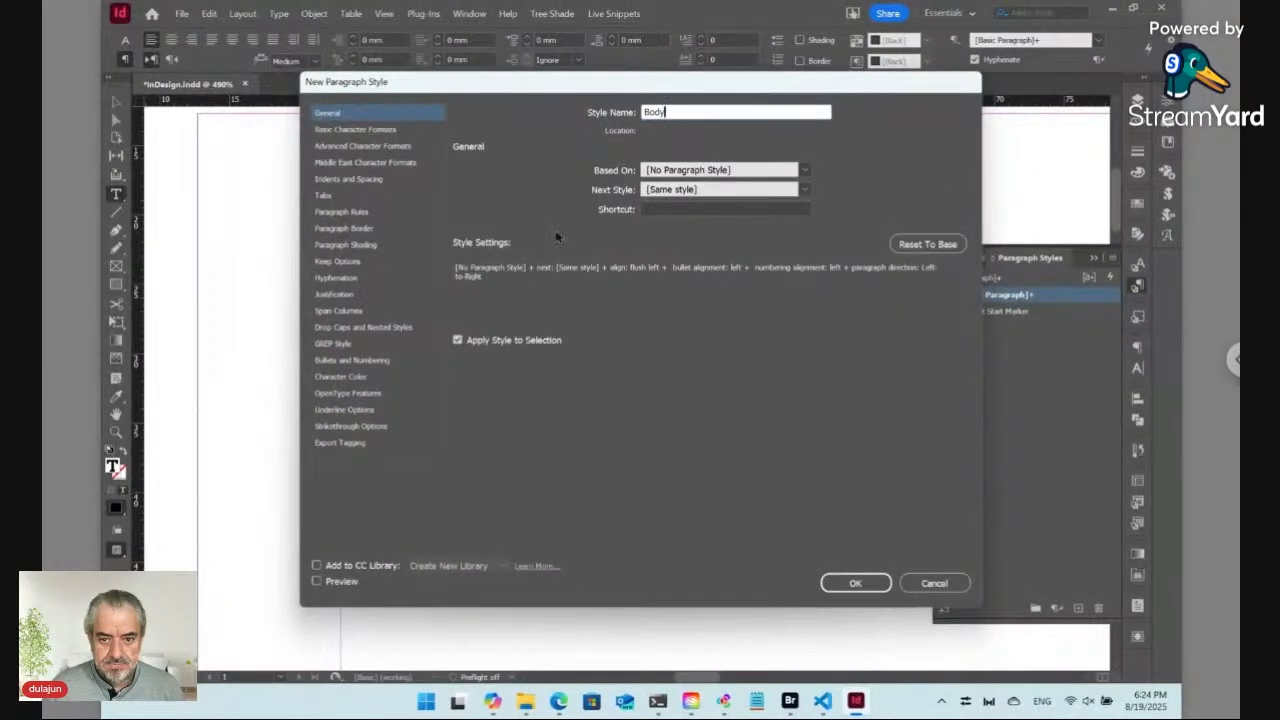
{"action": "left_click", "coordinate": [855, 583]}
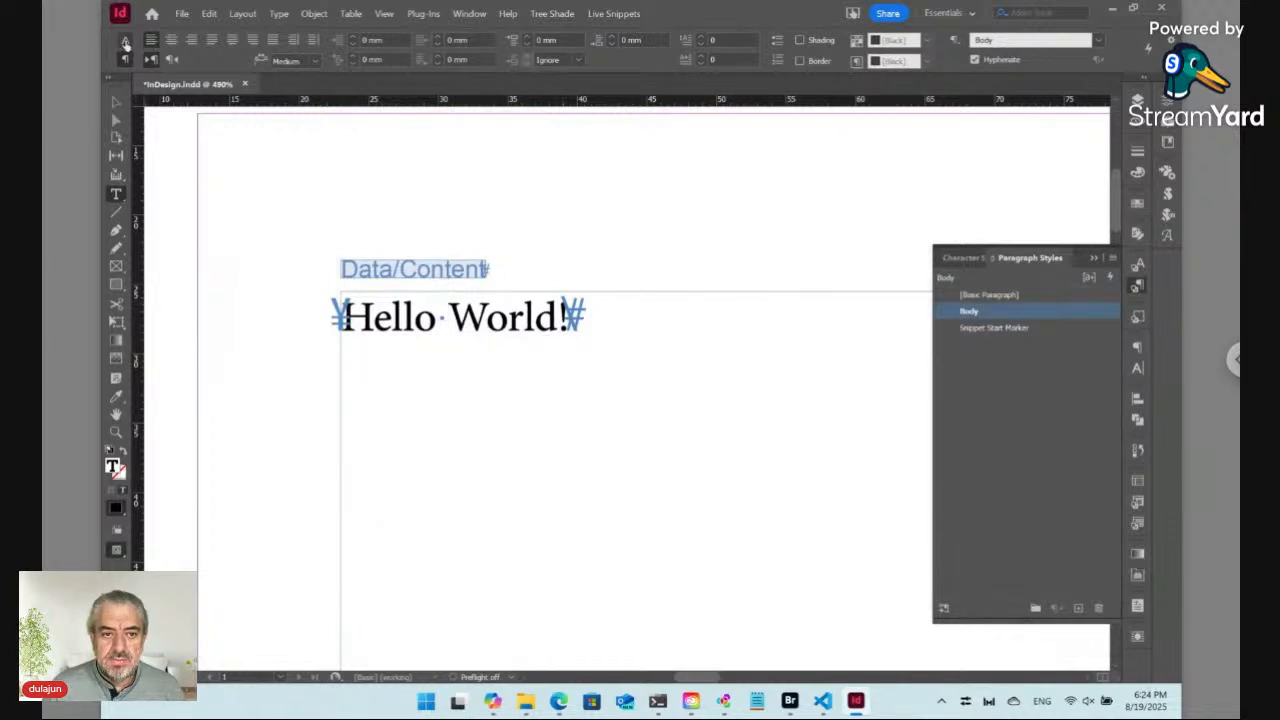
Step: Deselect everything and toggle preview mode to view the page without frame edges and snippet markers
{"action": "left_click", "coordinate": [125, 42]}
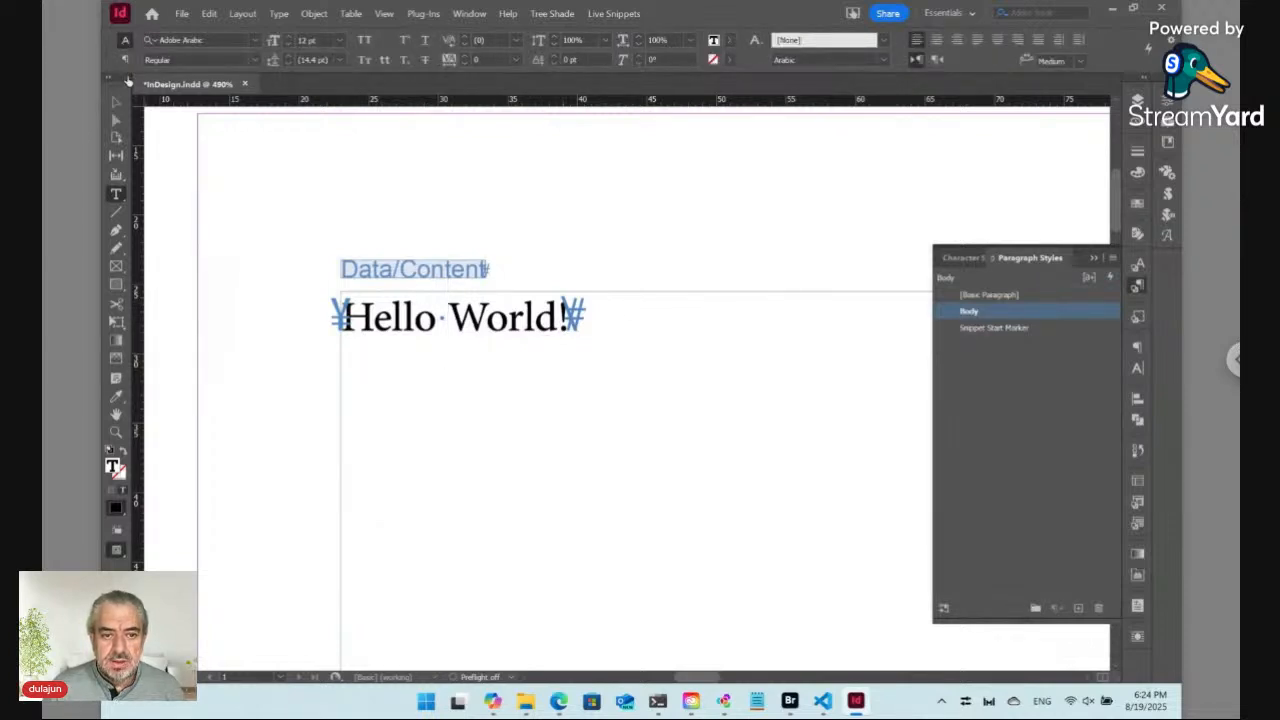
{"action": "left_click", "coordinate": [125, 59]}
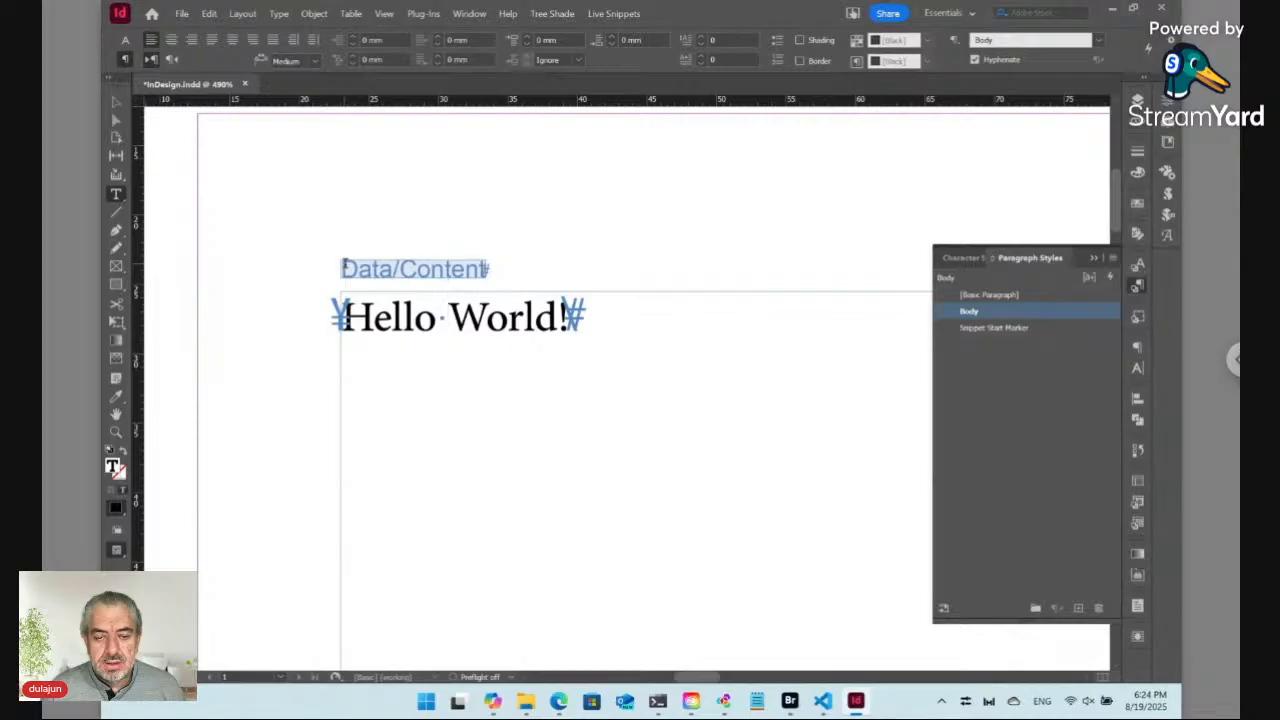
{"action": "key", "text": "ctrl+shift+a"}
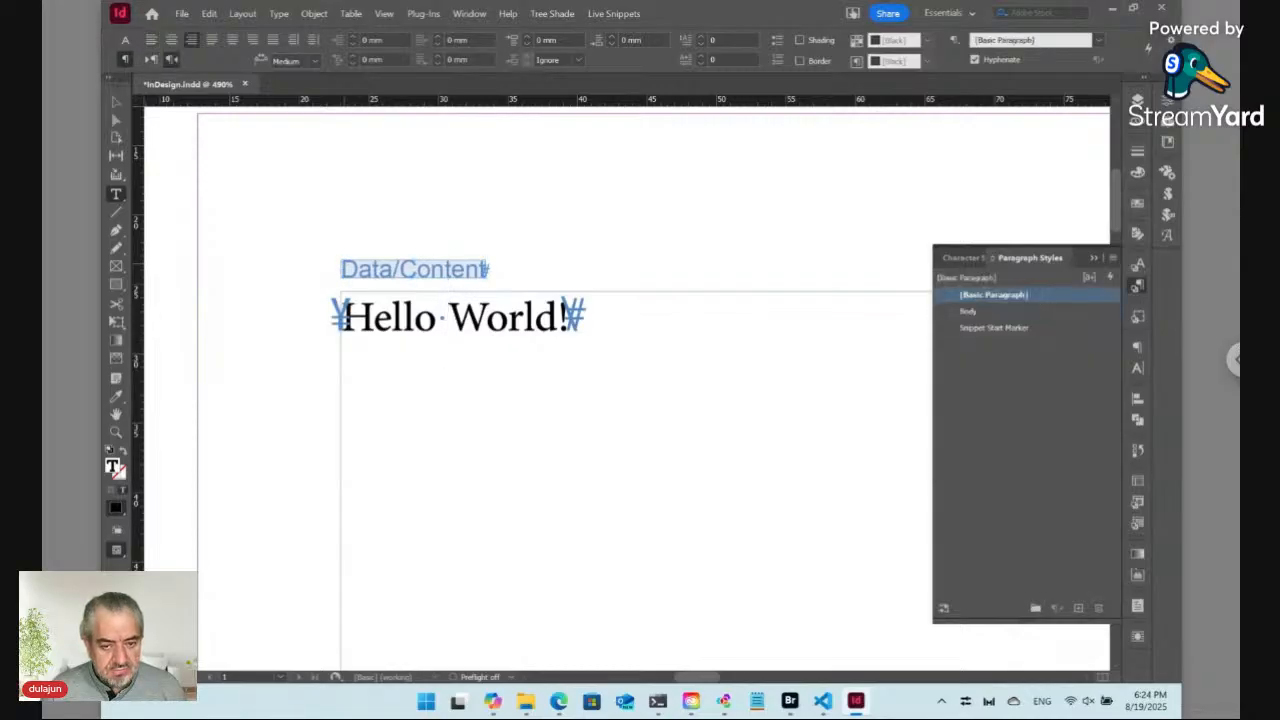
{"action": "key", "text": "w"}
{"action": "key", "text": "w"}
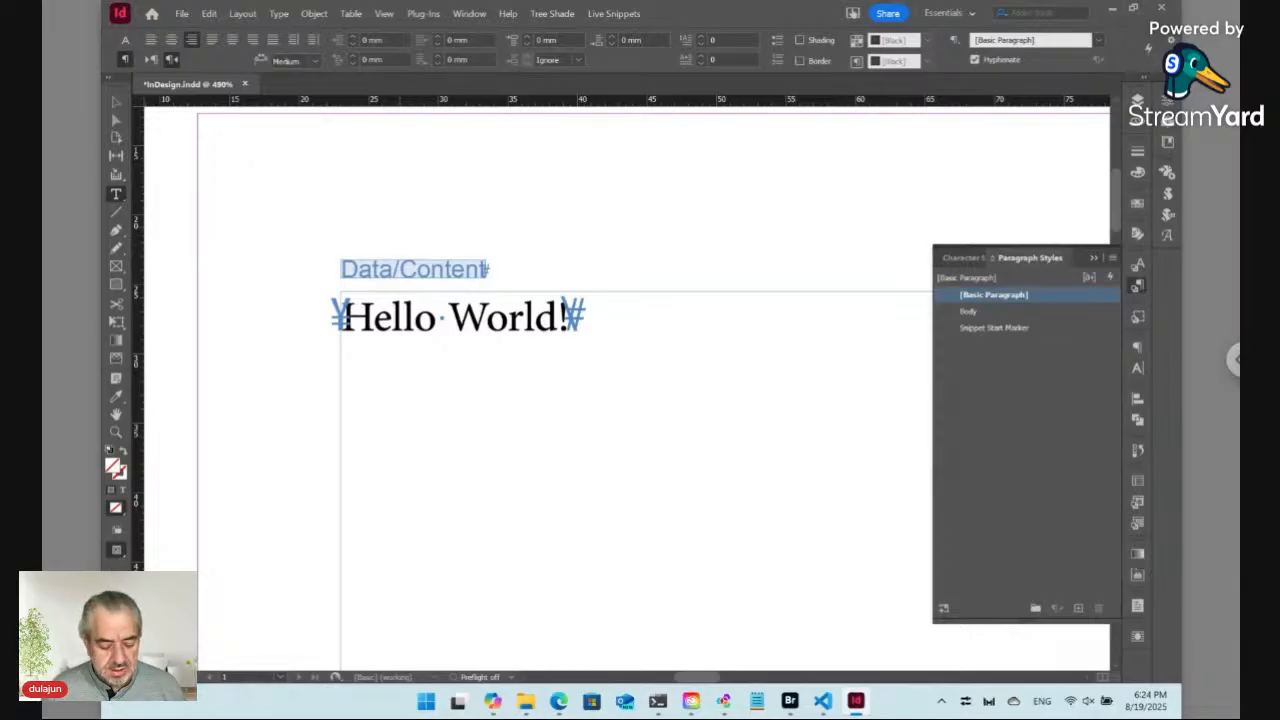
{"action": "key", "text": "w"}
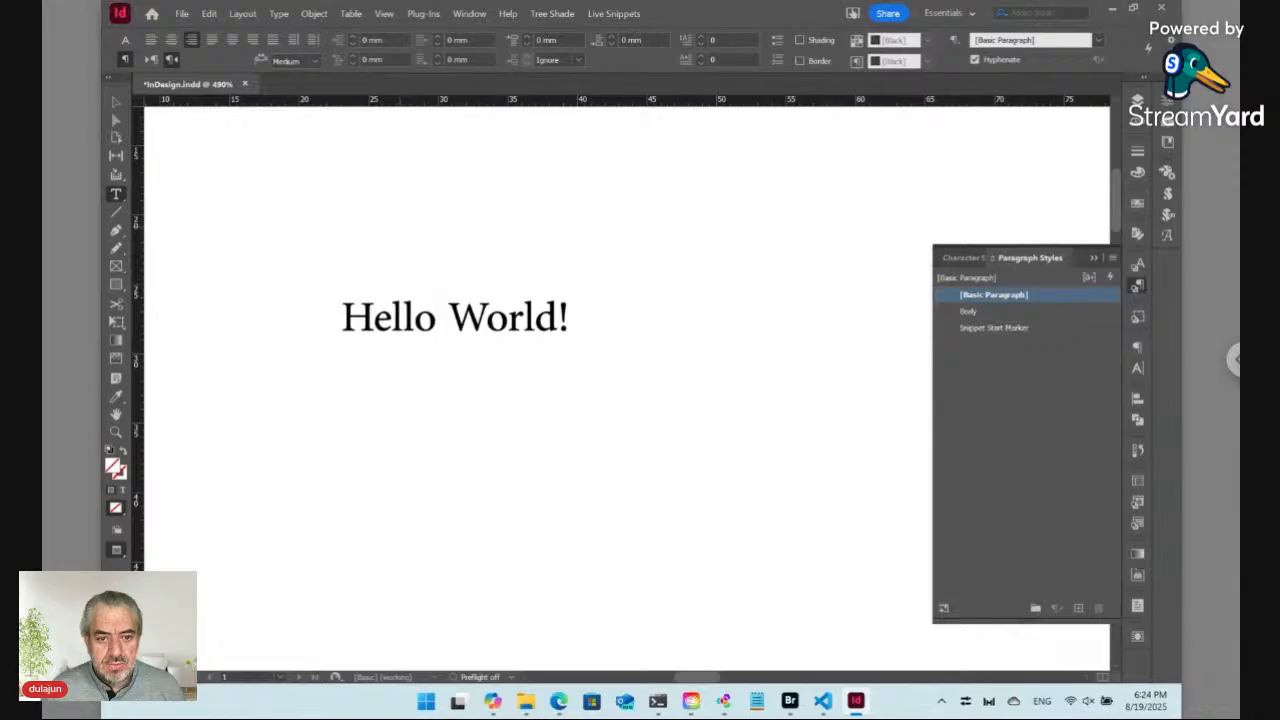
{"action": "key", "text": "w"}
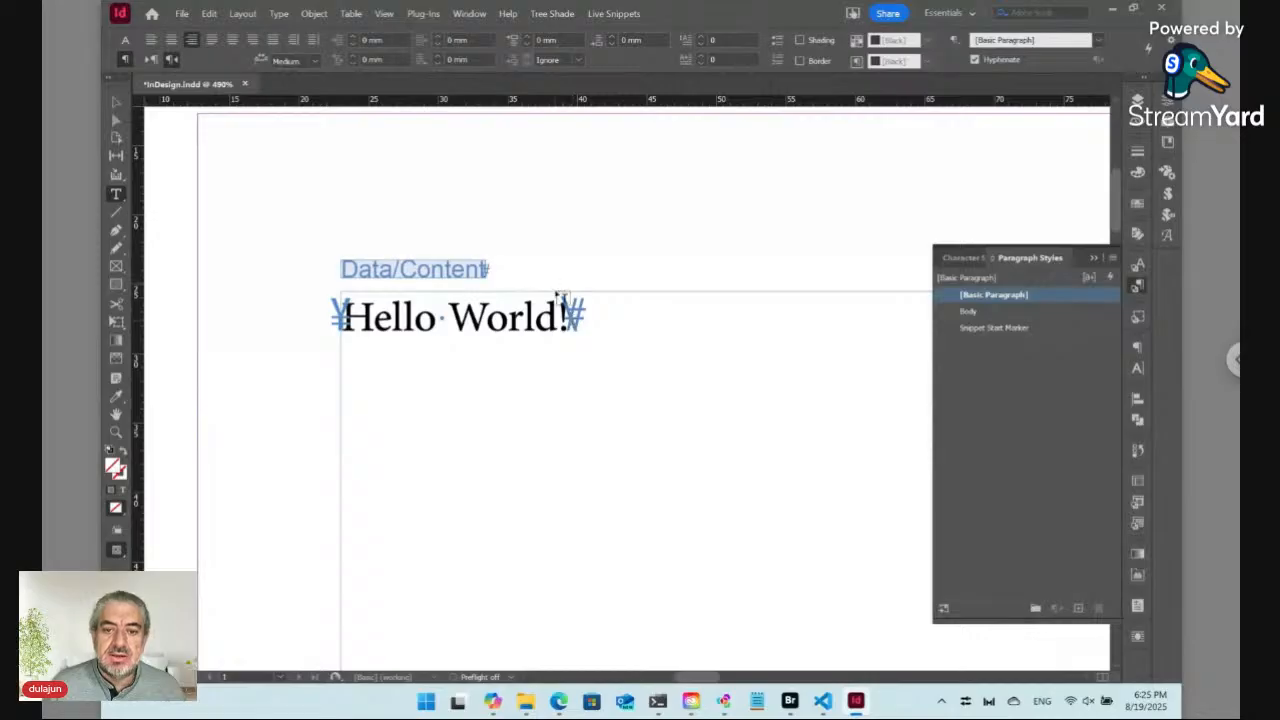
Step: Replace the frame's text with the sentence "This is a long paragraph and has a live snippet in it."
{"action": "left_click", "coordinate": [485, 316]}
{"action": "key", "text": "ctrl+a"}
{"action": "key", "text": "ctrl+c"}
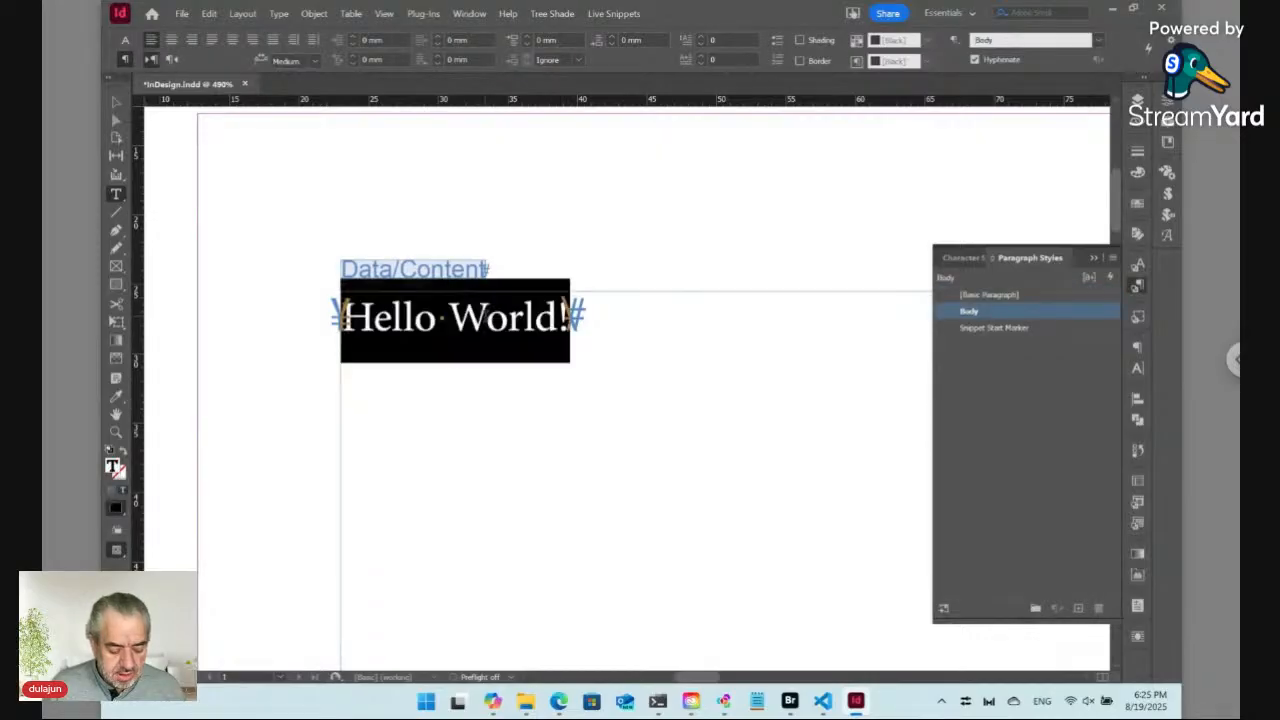
{"action": "key", "text": "BackSpace"}
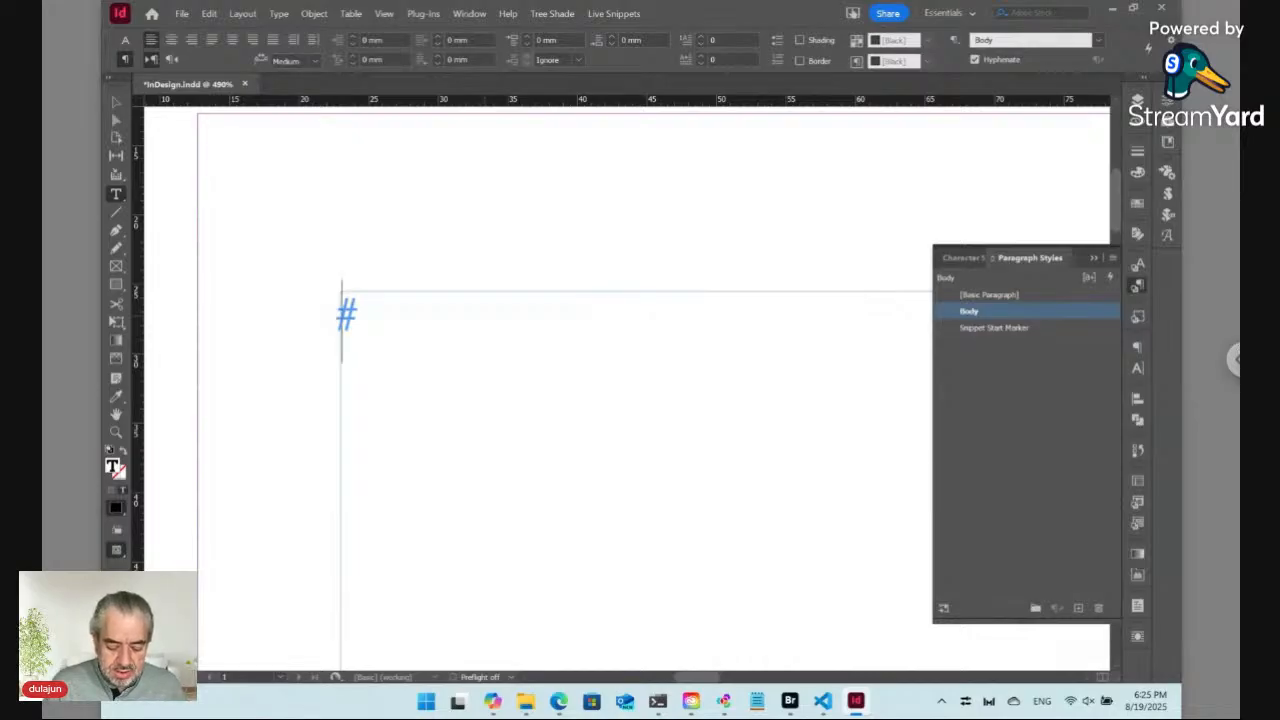
{"action": "type", "text": "This"}
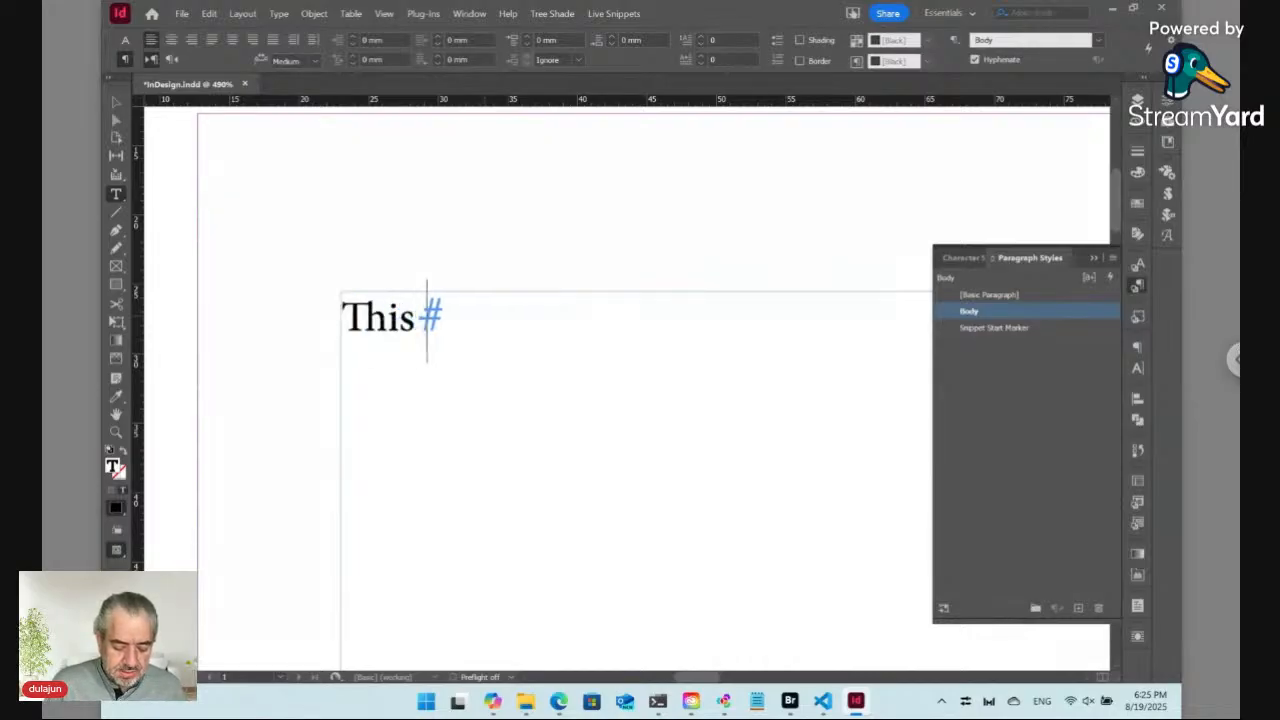
{"action": "type", "text": " is a l"}
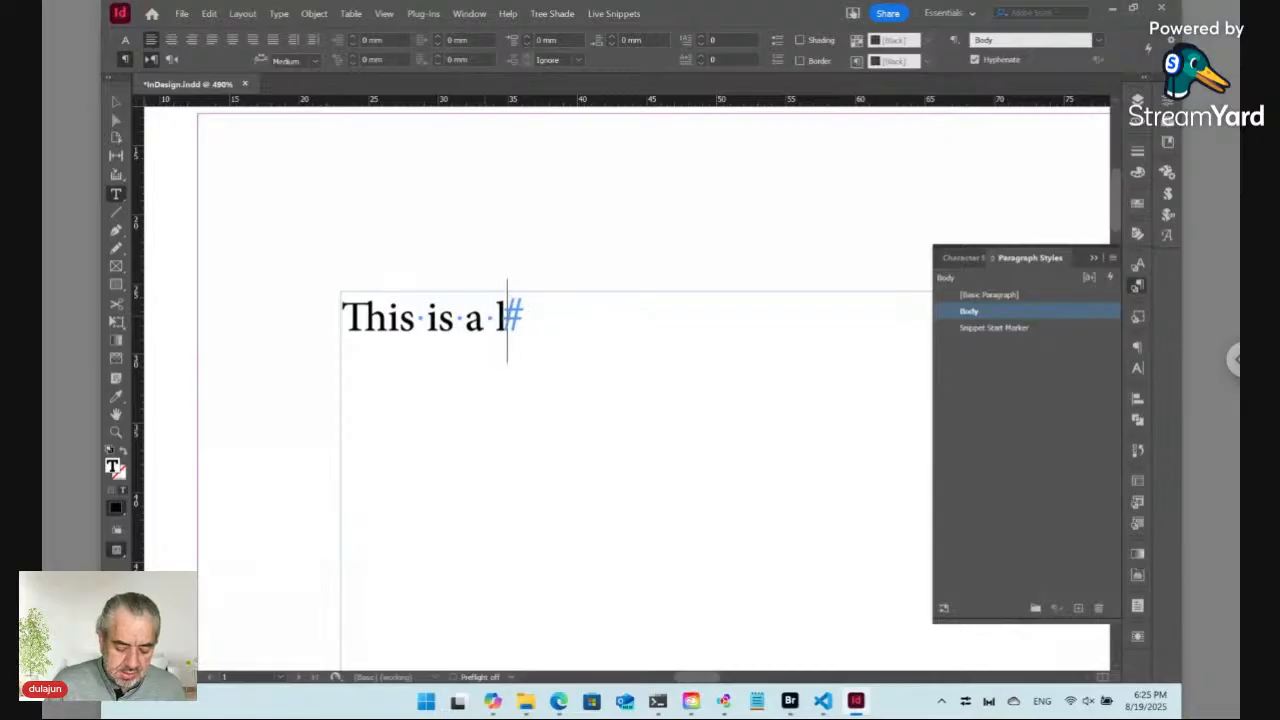
{"action": "type", "text": "ong paragraph "}
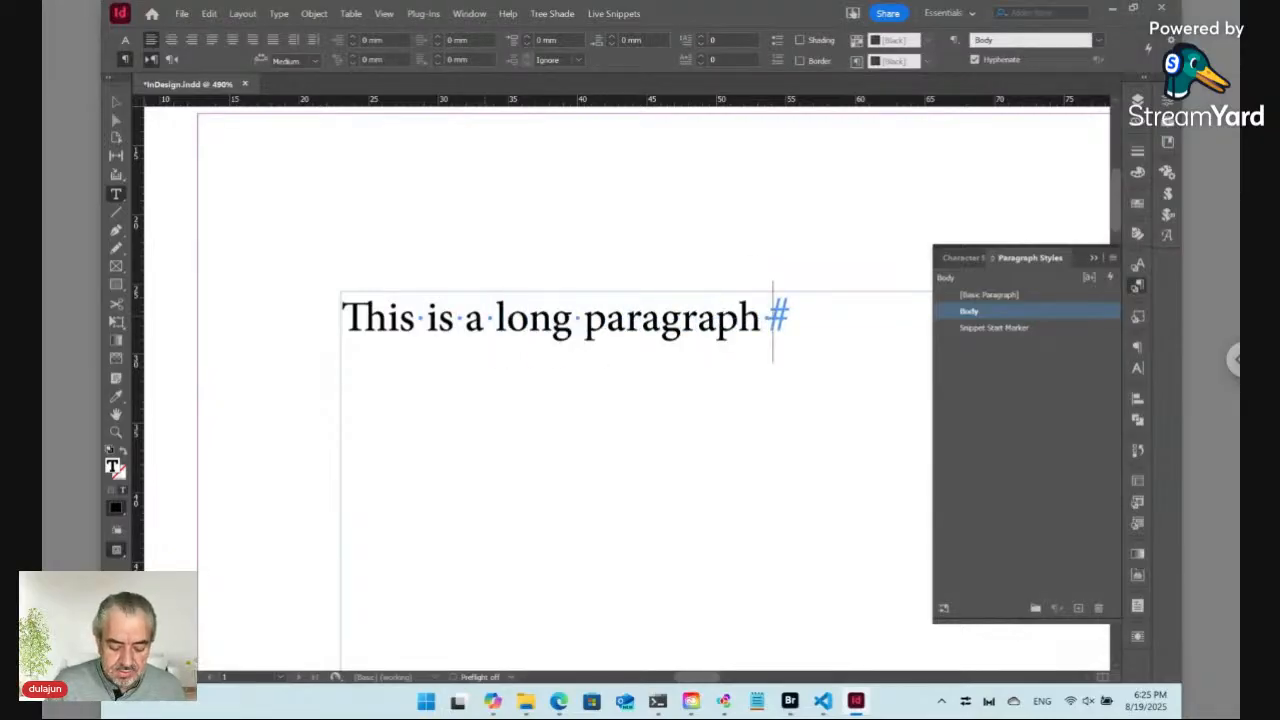
{"action": "type", "text": "and has a"}
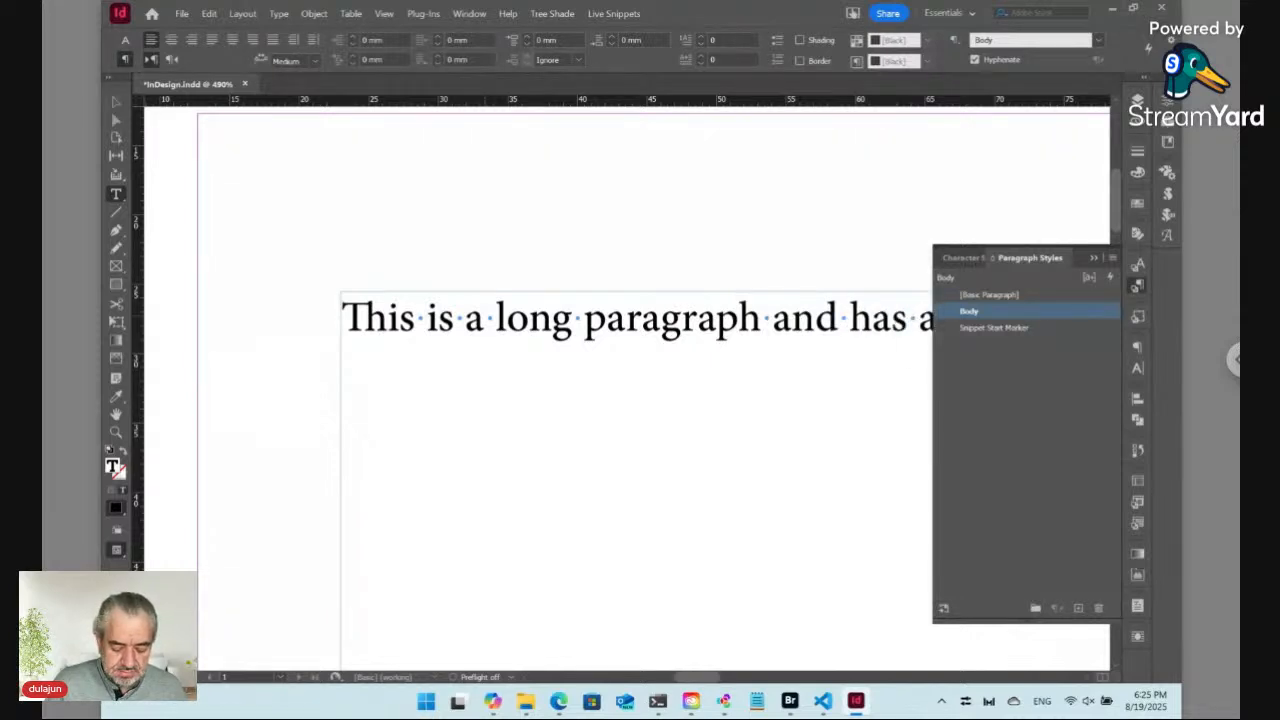
{"action": "scroll", "coordinate": [627, 390], "scroll_direction": "right", "scroll_amount": 1}
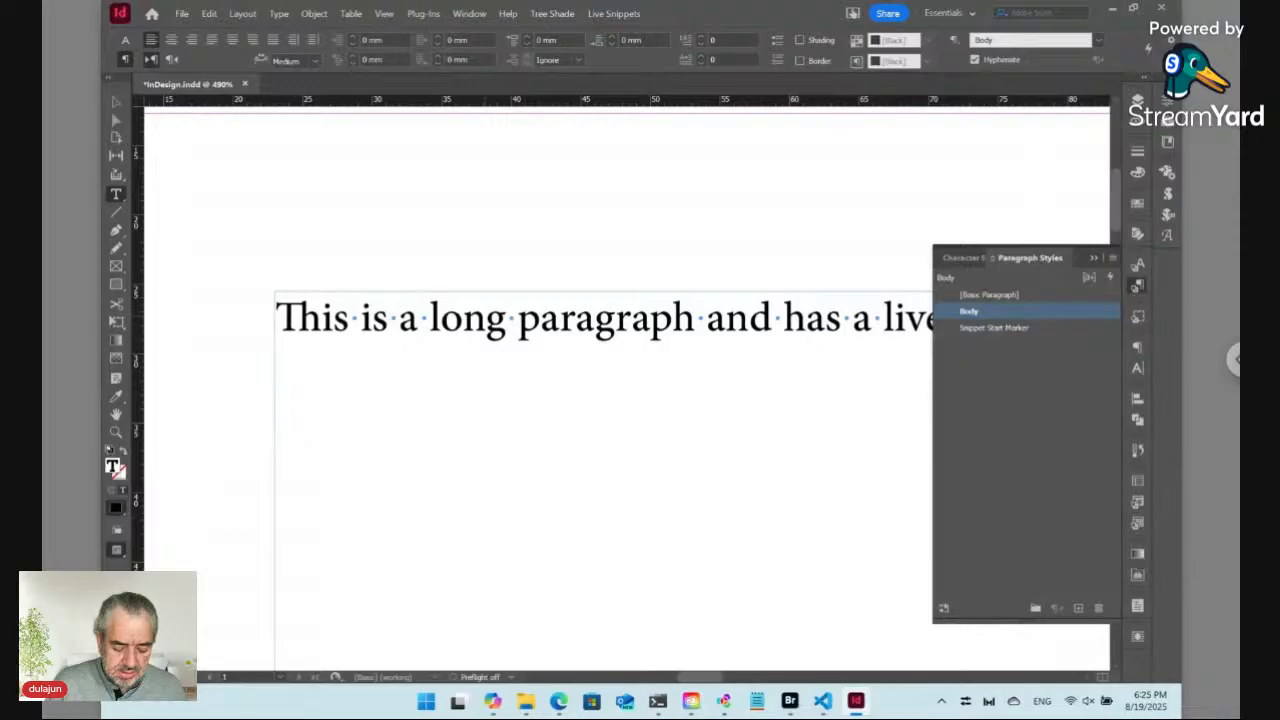
{"action": "scroll", "coordinate": [627, 390], "scroll_direction": "right", "scroll_amount": 1}
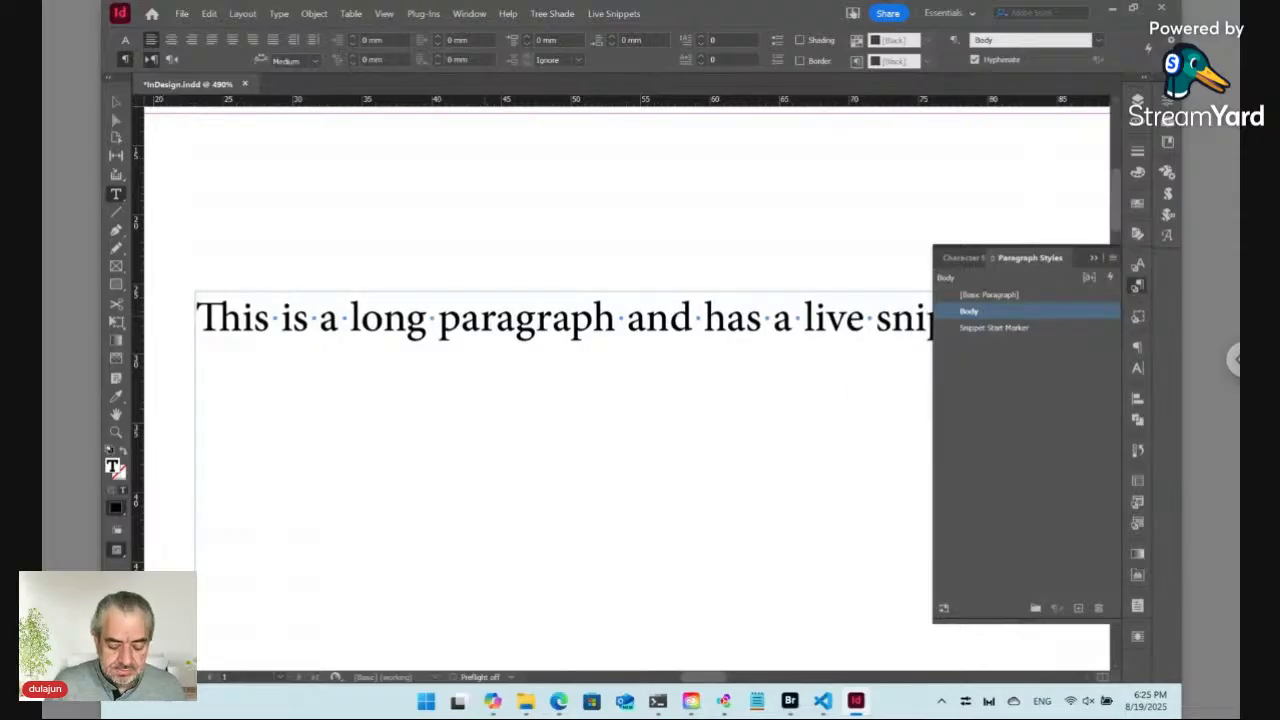
{"action": "key", "text": "ctrl+minus"}
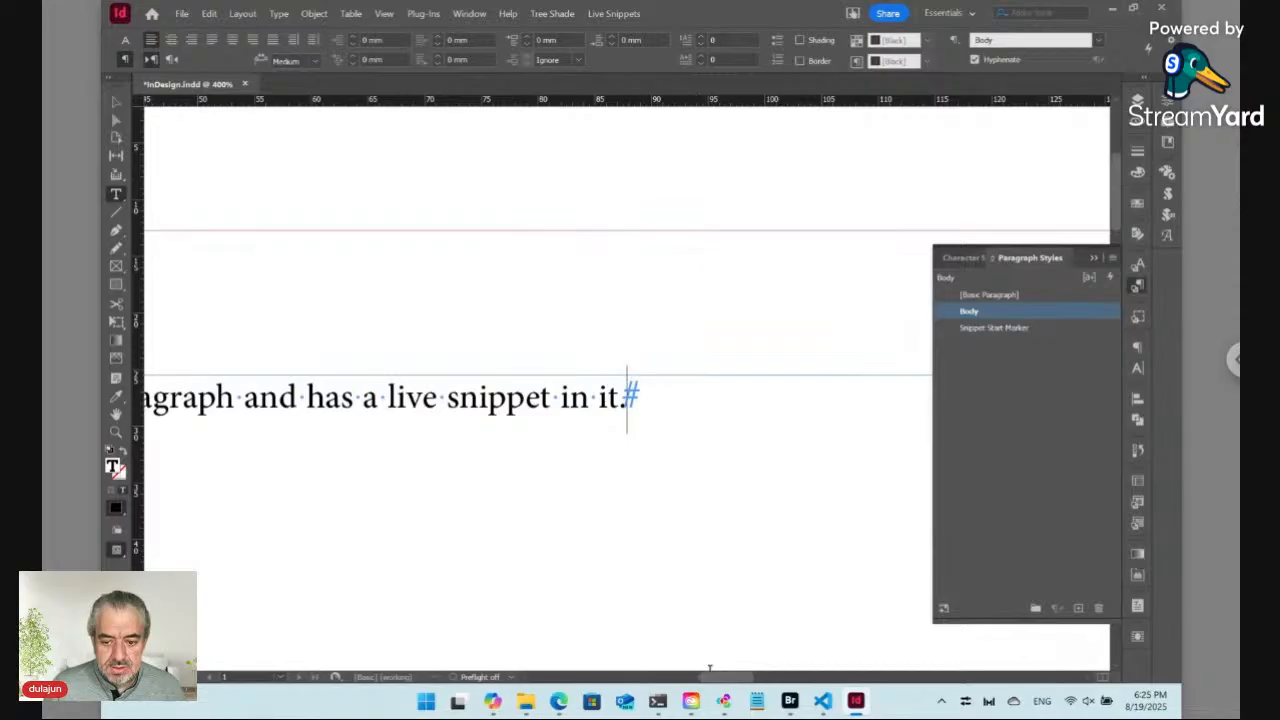
Step: Paste the Hello World snippet into the sentence right after the word "paragraph"
{"action": "left_click_drag", "start_coordinate": [711, 679], "coordinate": [694, 679]}
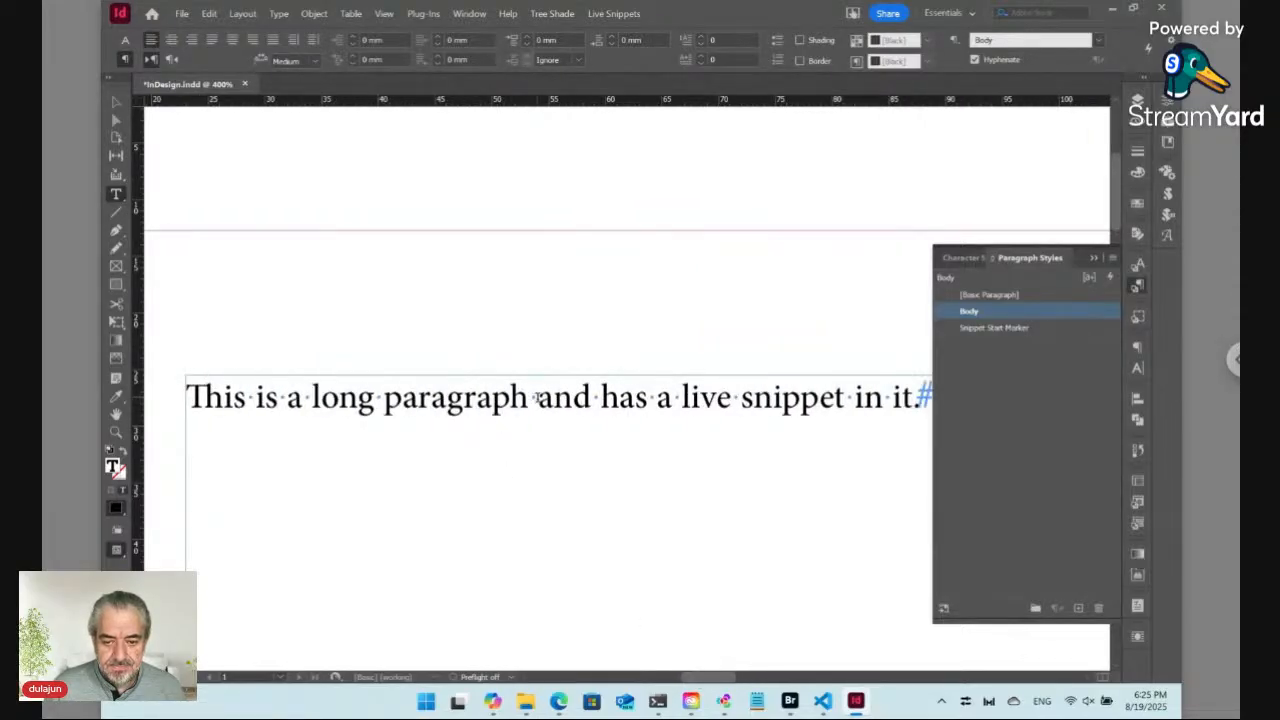
{"action": "left_click", "coordinate": [536, 397]}
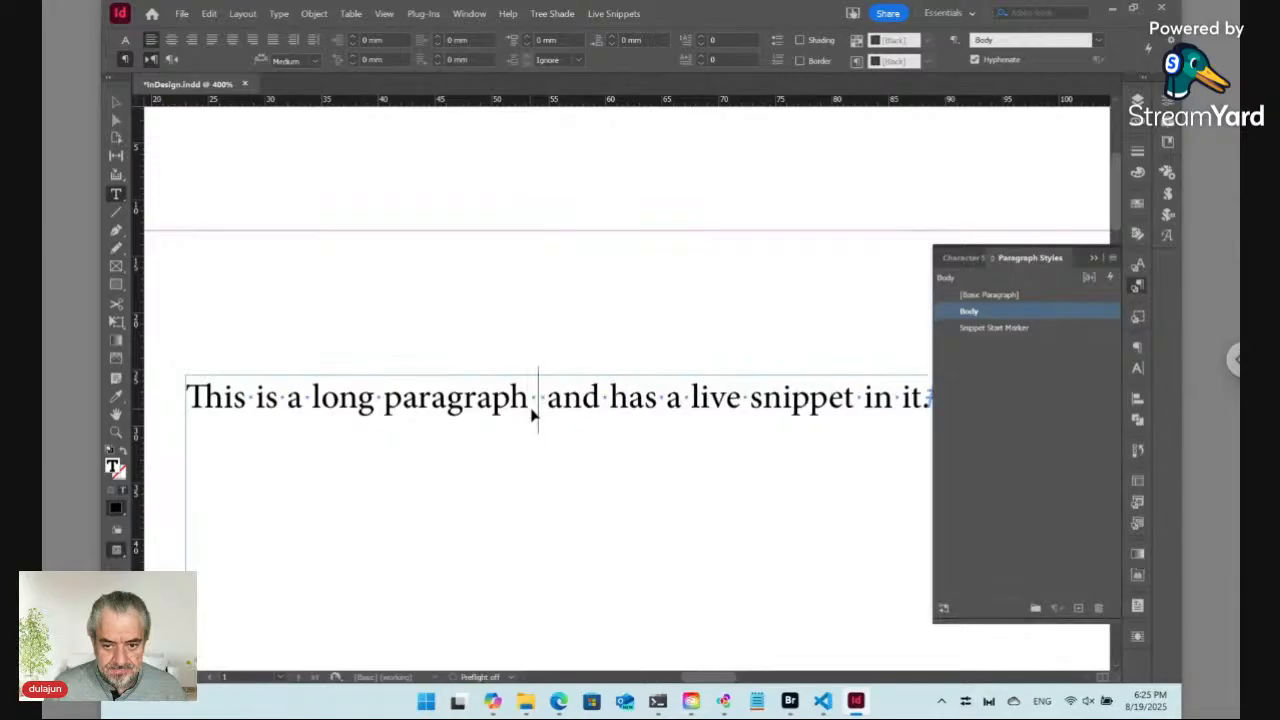
{"action": "key", "text": "ctrl+v"}
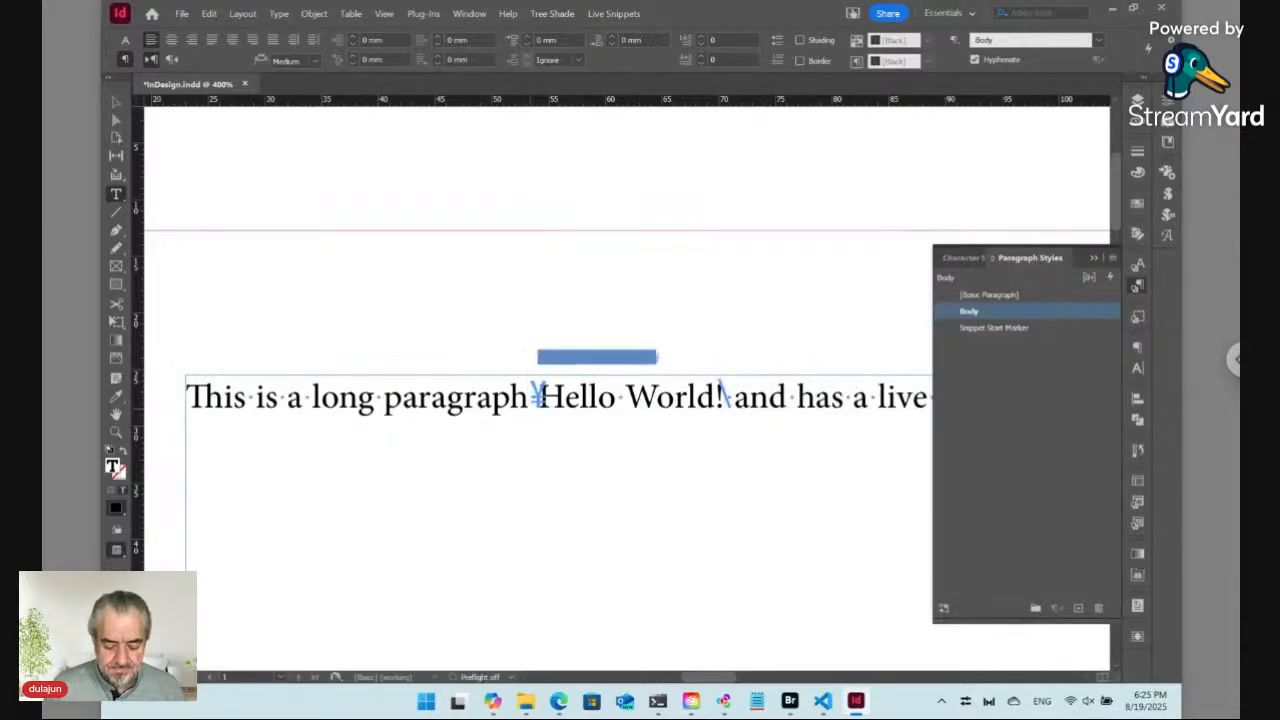
Step: Resize the text frame to about 55.5 mm wide and 33 mm high
{"action": "key", "text": "ctrl+0"}
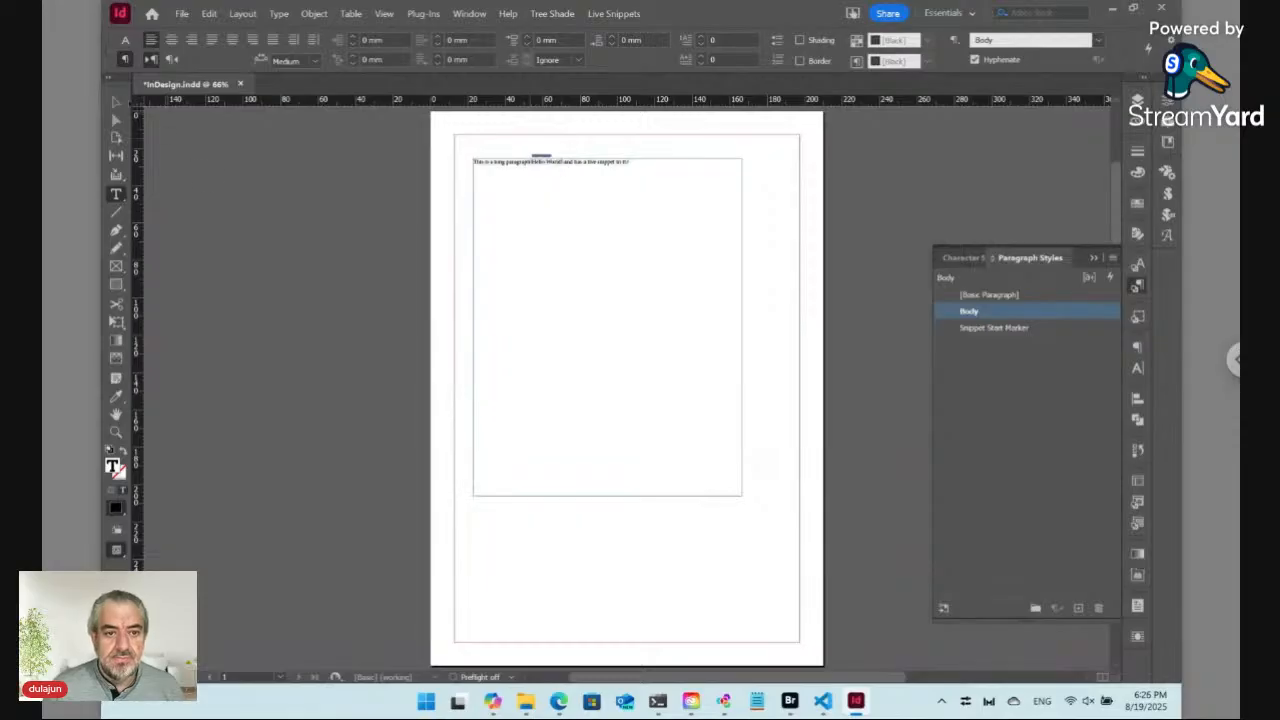
{"action": "left_click", "coordinate": [116, 101]}
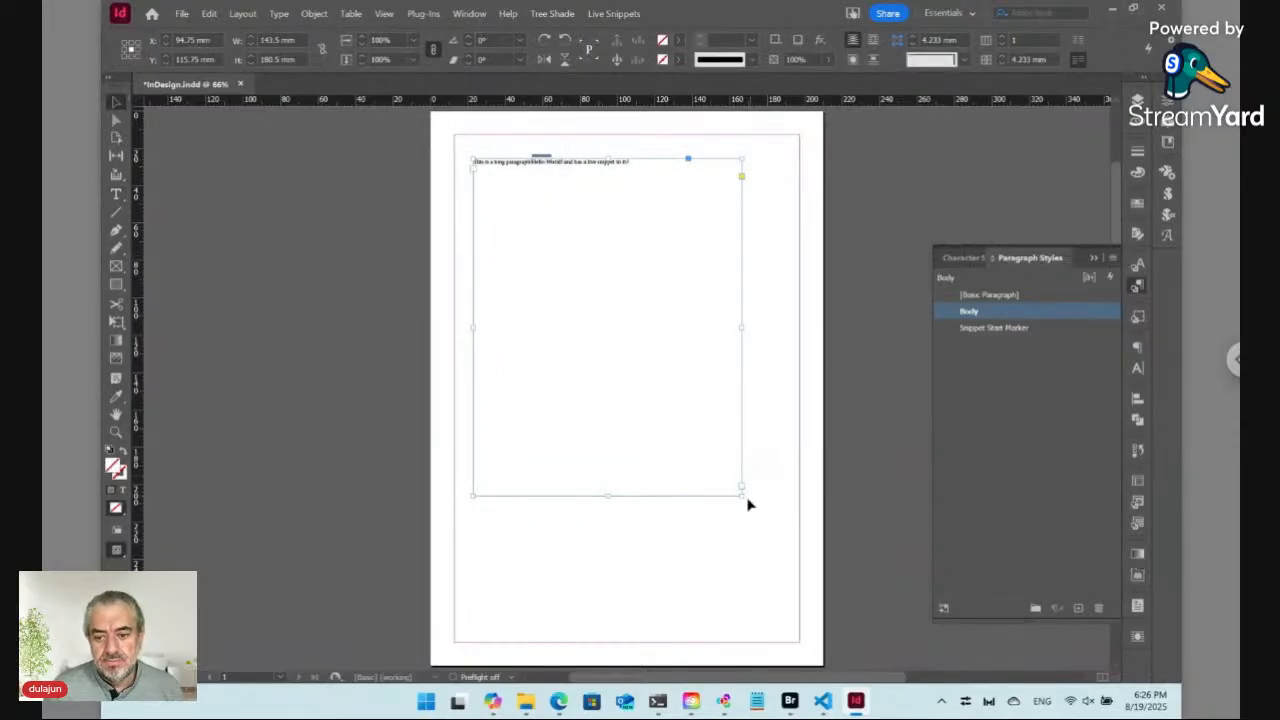
{"action": "left_click_drag", "start_coordinate": [741, 494], "coordinate": [576, 221]}
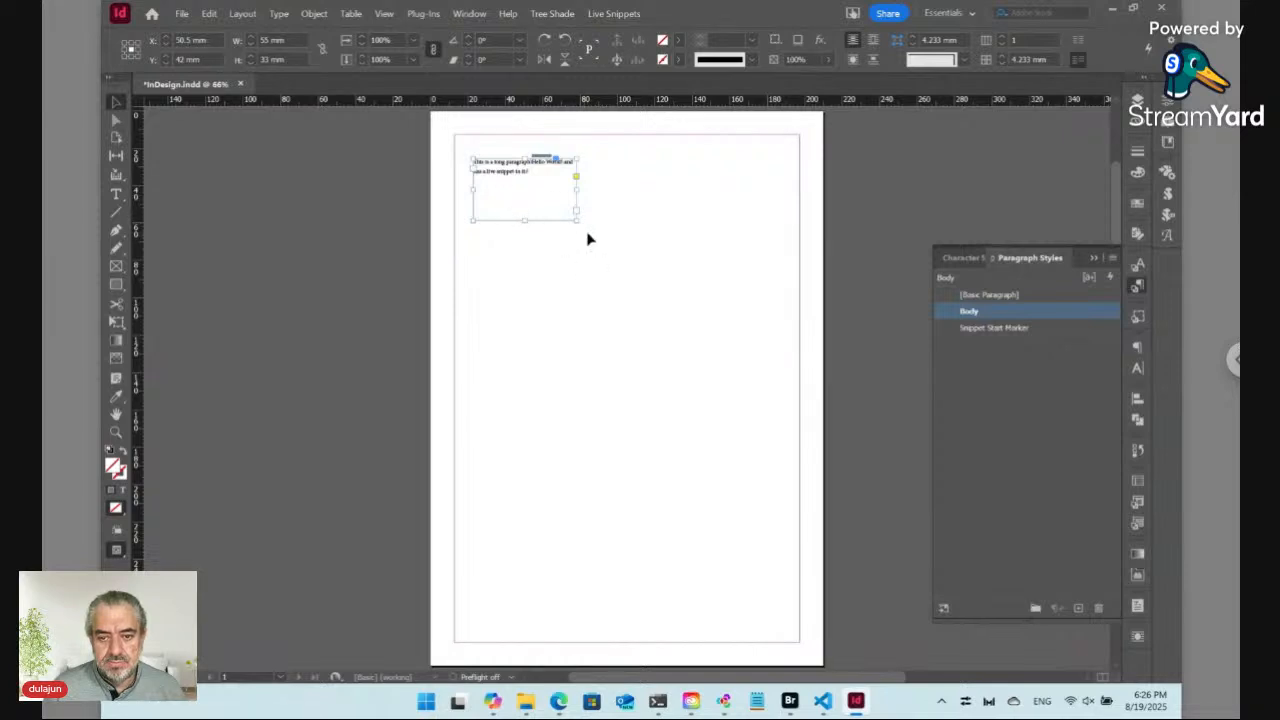
{"action": "mouse_move", "coordinate": [575, 220]}
{"action": "left_mouse_down"}
{"action": "mouse_move", "coordinate": [718, 567]}
{"action": "mouse_move", "coordinate": [757, 587]}
{"action": "mouse_move", "coordinate": [614, 260]}
{"action": "mouse_move", "coordinate": [577, 221]}
{"action": "left_mouse_up"}
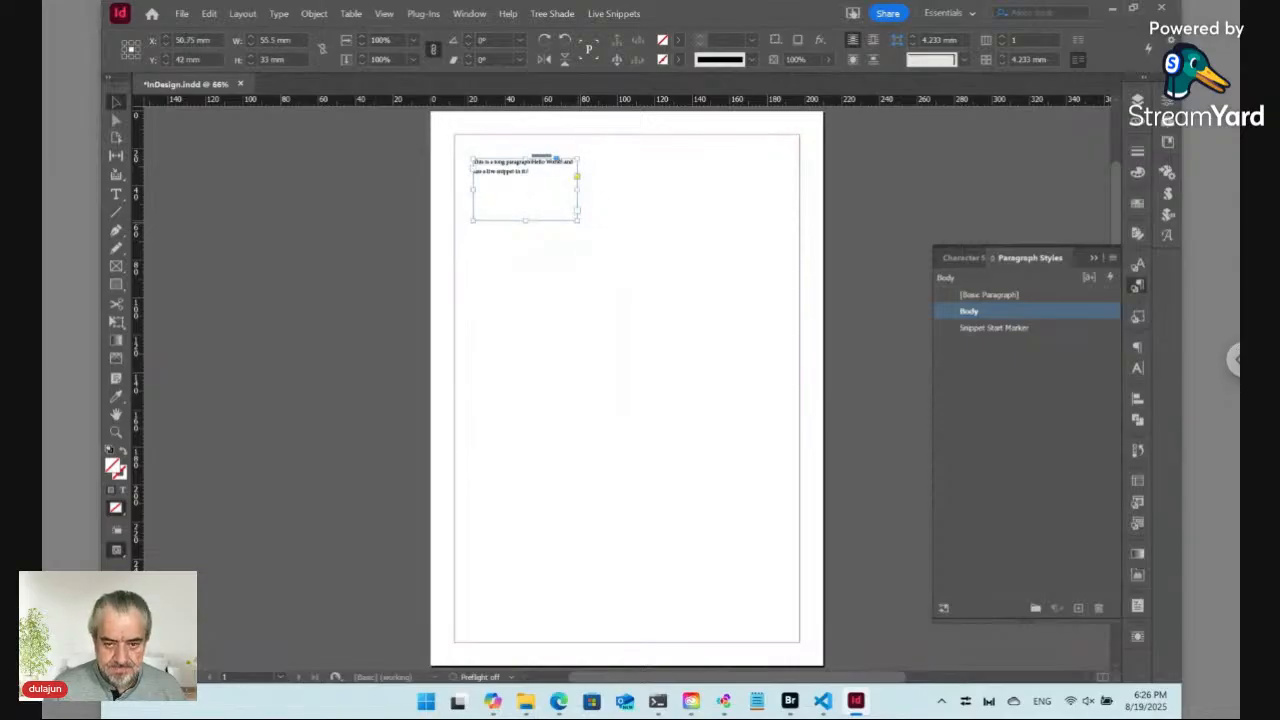
Step: Change the document page size to 80 mm wide by 40 mm high
{"action": "key", "text": "ctrl+alt+p"}
{"action": "left_click", "coordinate": [542, 293]}
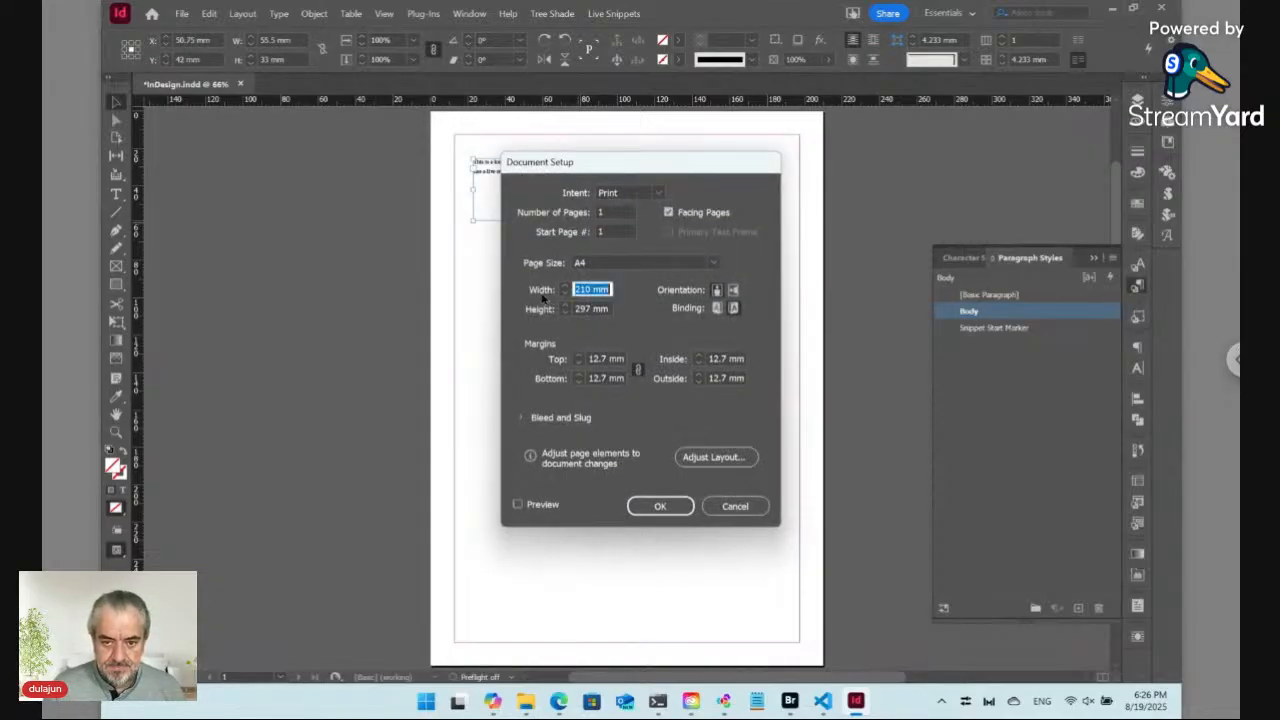
{"action": "type", "text": "80"}
{"action": "key", "text": "Tab"}
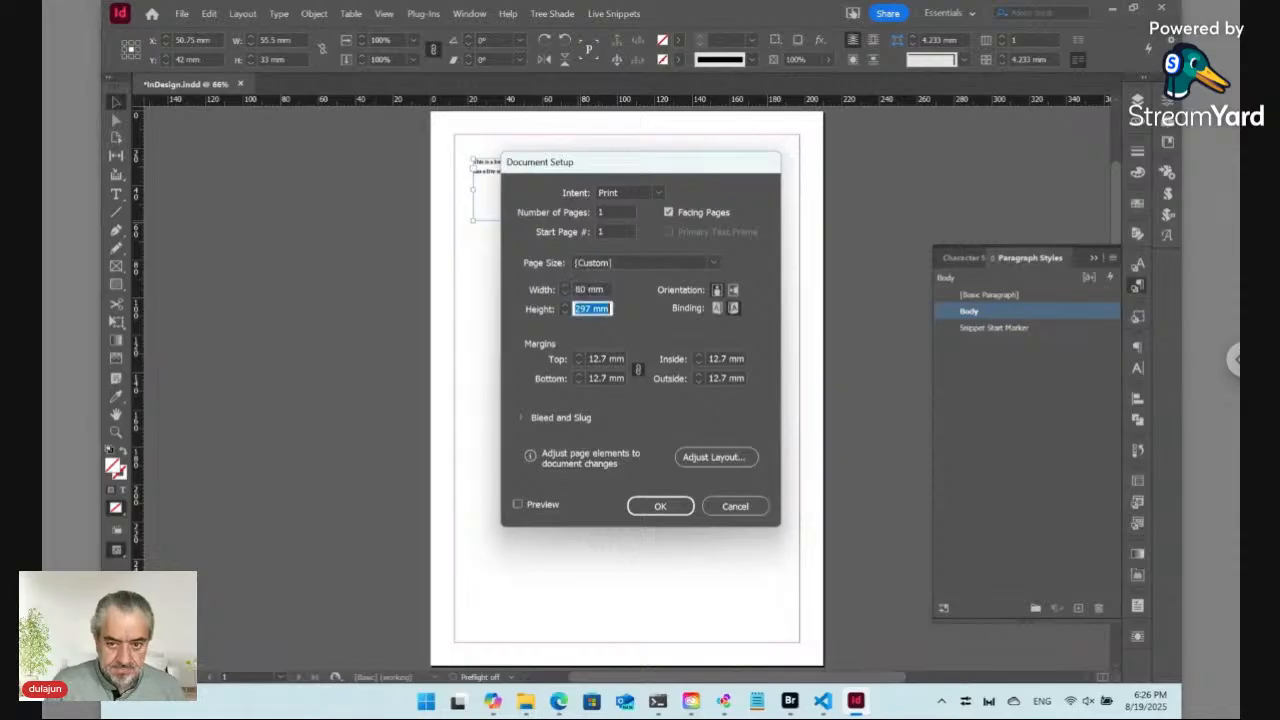
{"action": "type", "text": "40"}
{"action": "key", "text": "Return"}
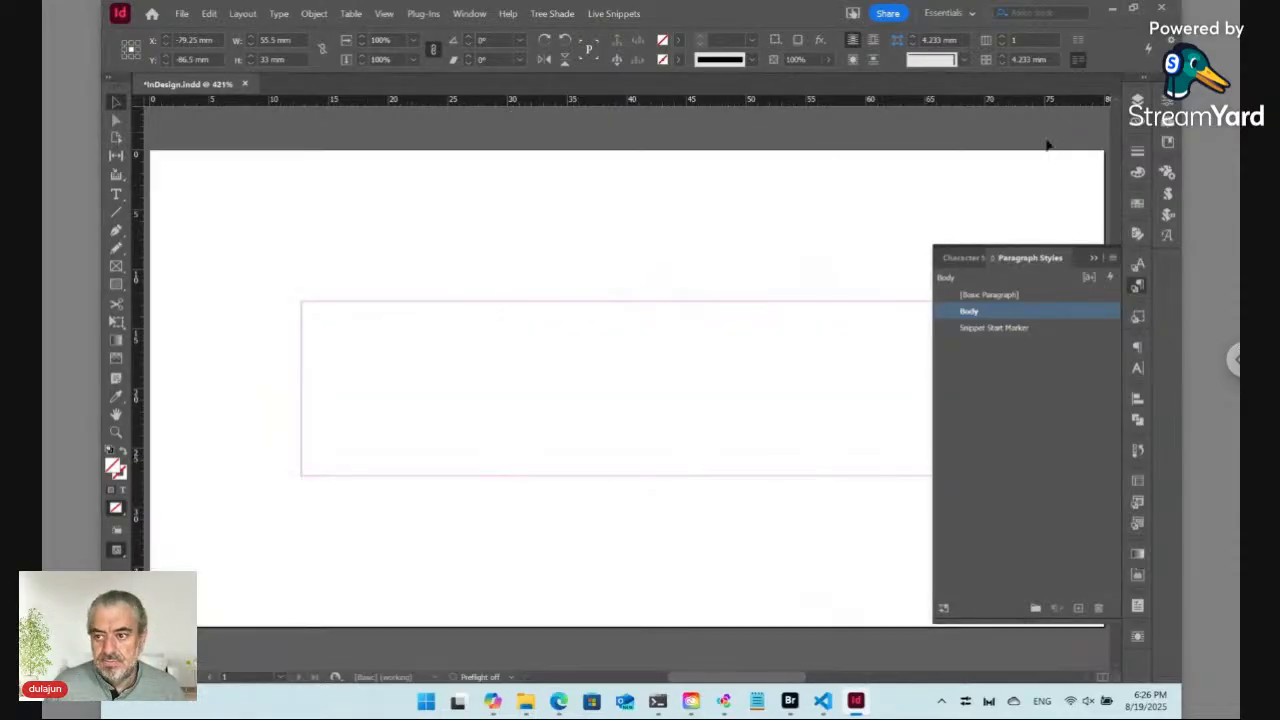
Step: Center the text frame on the page both horizontally and vertically
{"action": "left_click", "coordinate": [1137, 287]}
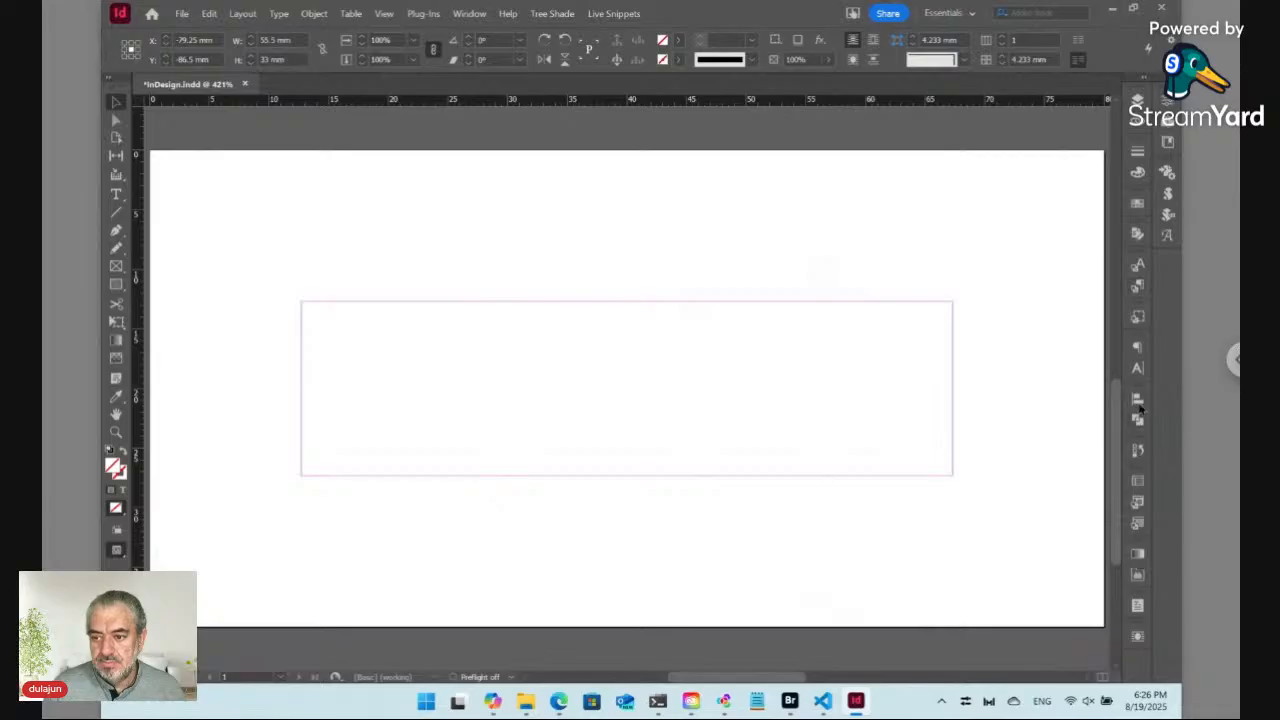
{"action": "left_click", "coordinate": [1138, 399]}
{"action": "left_click", "coordinate": [981, 435]}
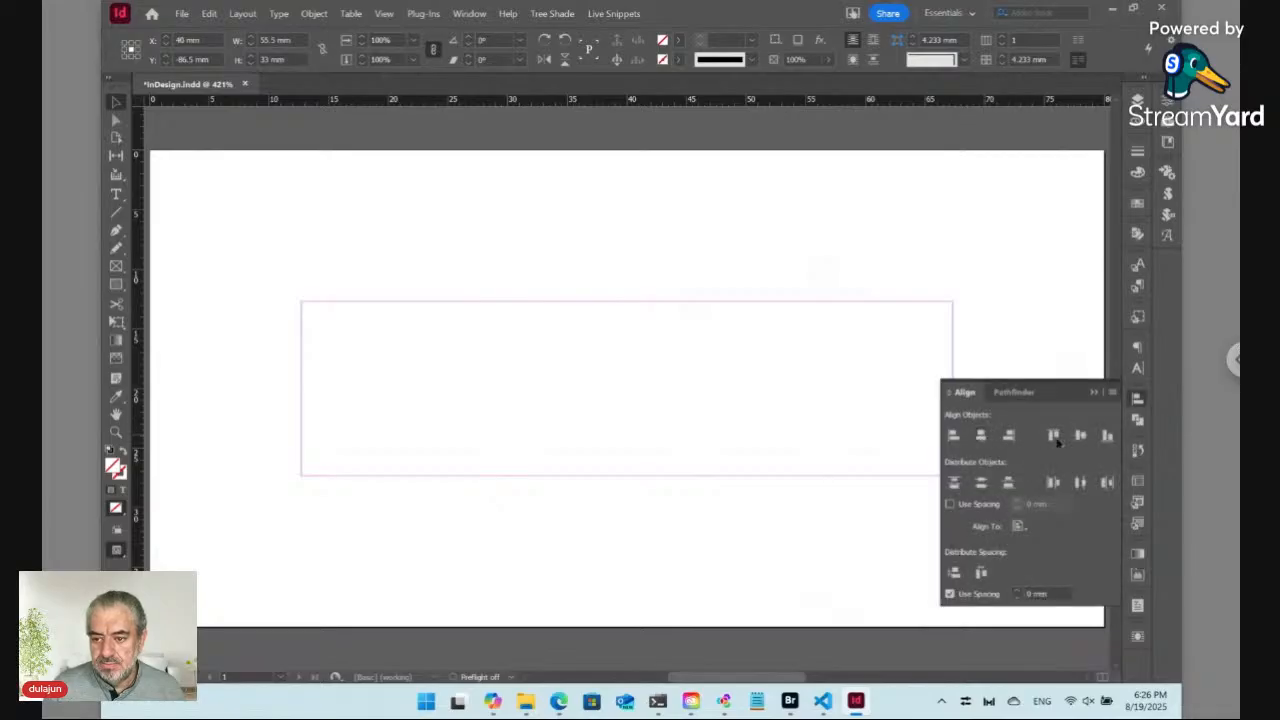
{"action": "left_click", "coordinate": [1083, 437]}
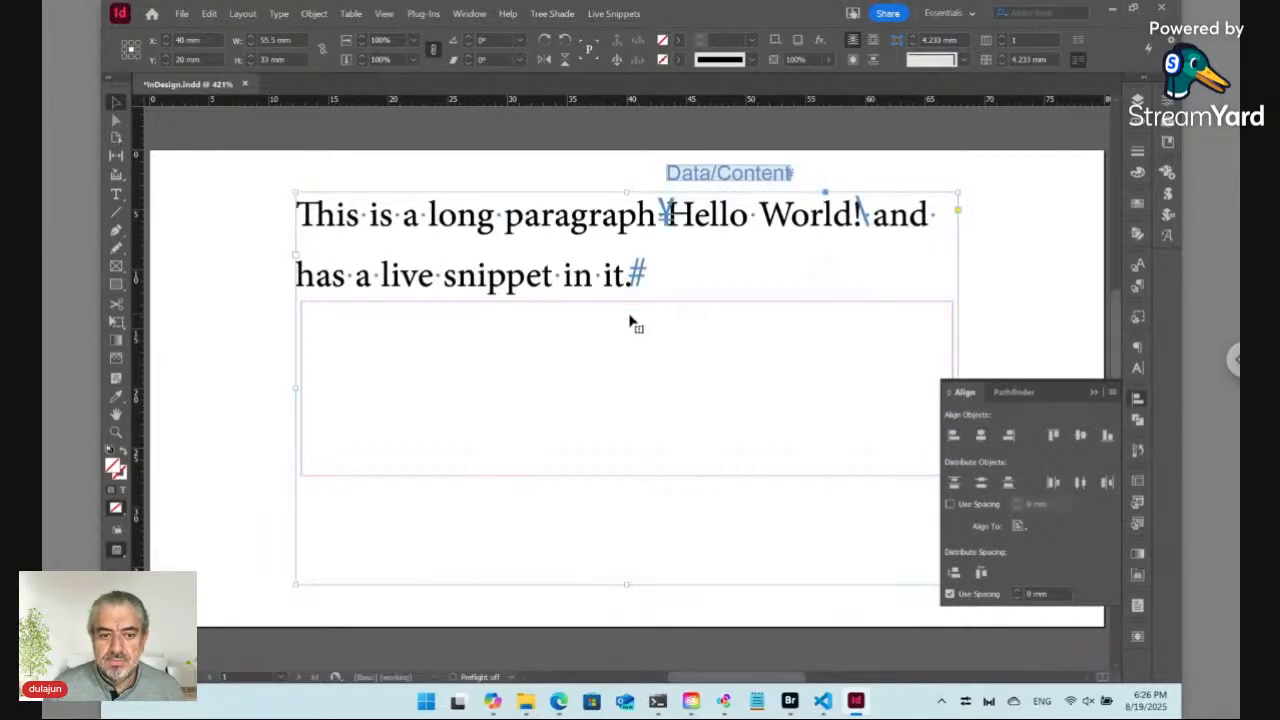
{"action": "left_click", "coordinate": [1137, 399]}
Step: Set the text frame's vertical justification to Center in its frame options
{"action": "key", "text": "ctrl+b"}
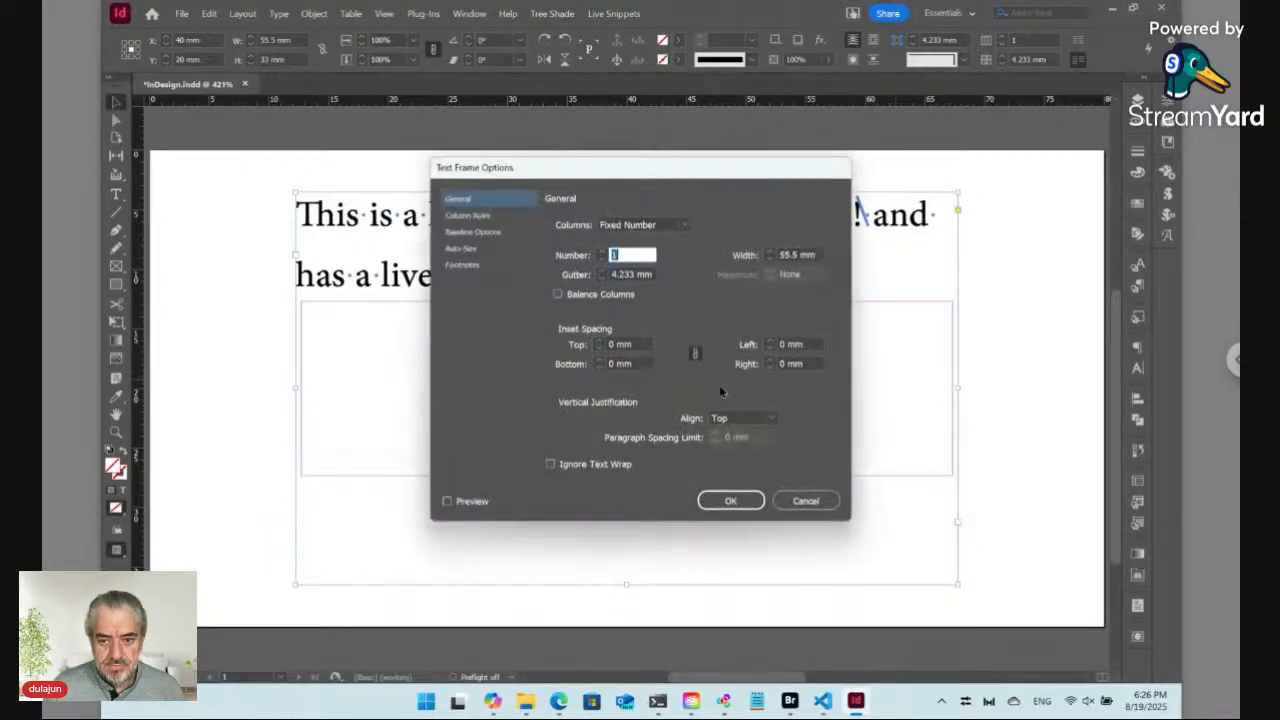
{"action": "left_click", "coordinate": [740, 418]}
{"action": "left_click", "coordinate": [730, 455]}
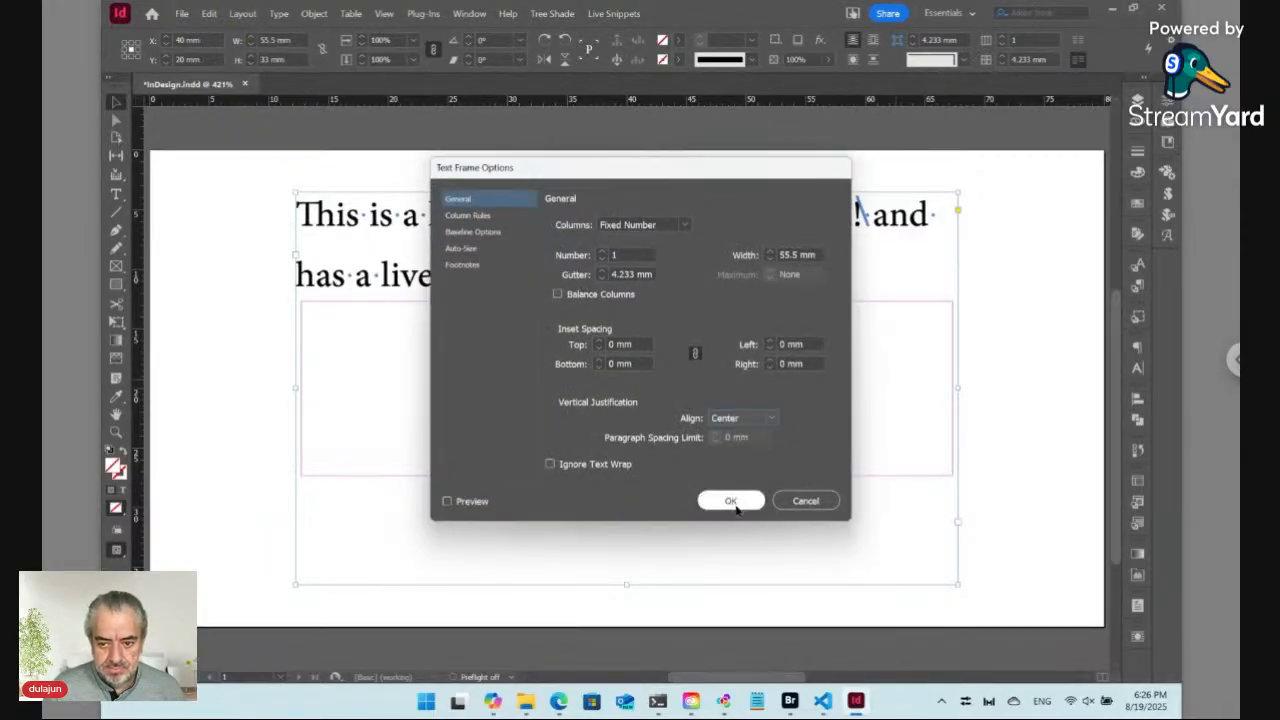
{"action": "left_click", "coordinate": [730, 500]}
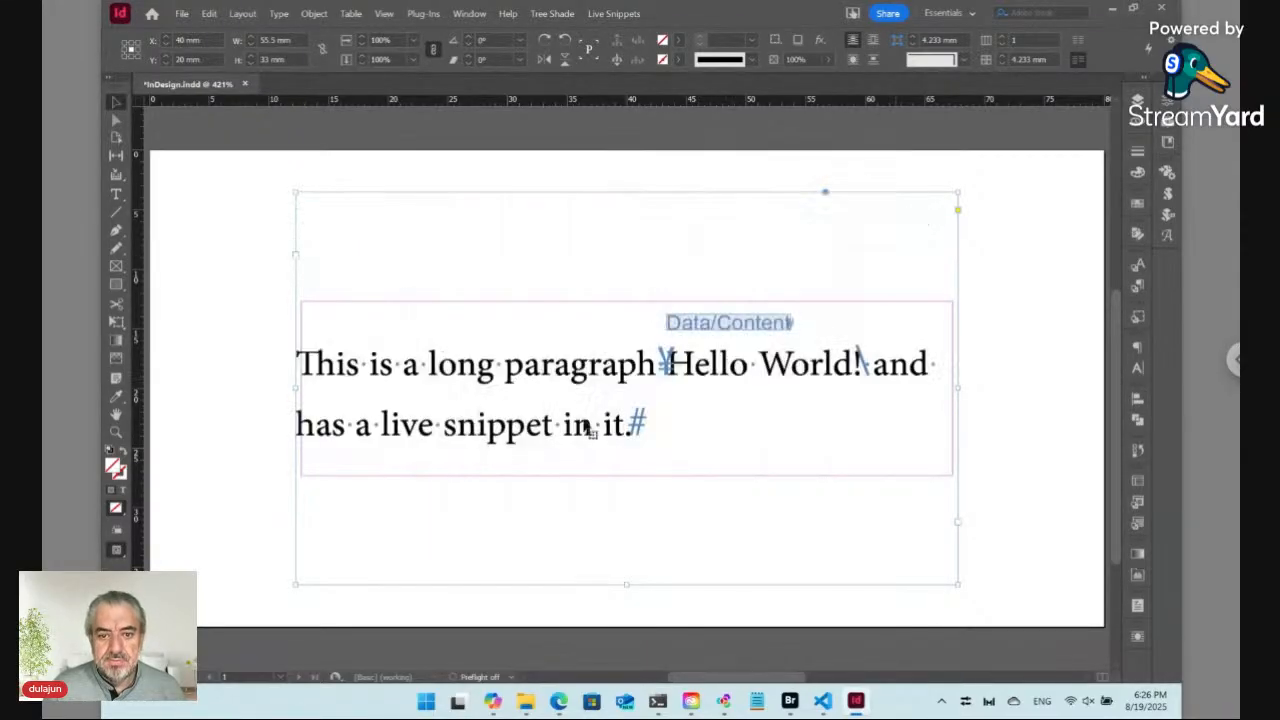
{"action": "double_click", "coordinate": [541, 372]}
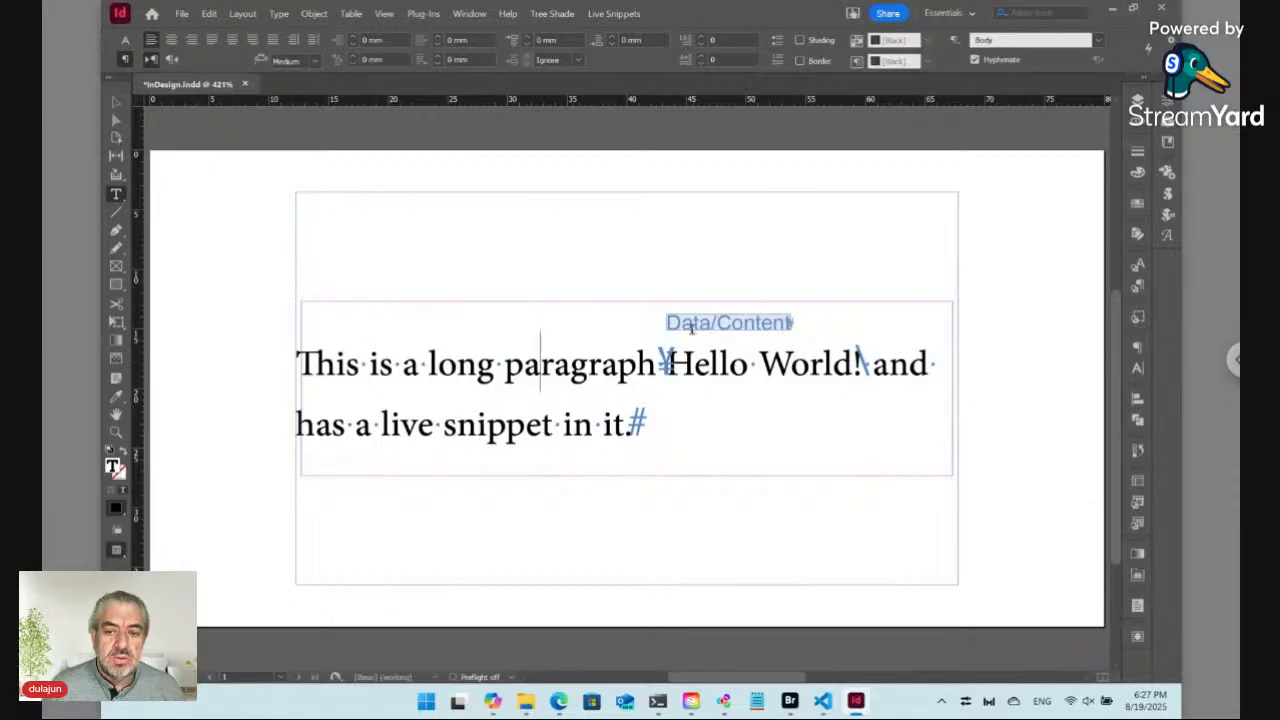
{"action": "key", "text": "ctrl"}
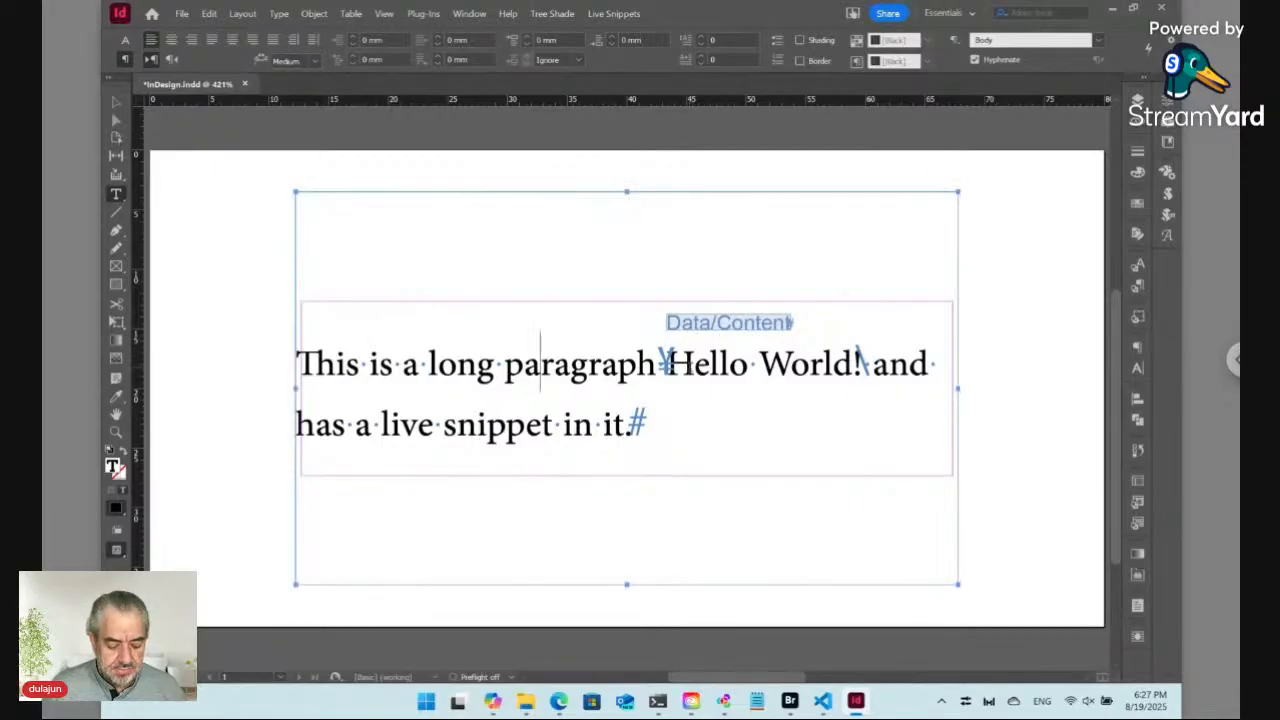
{"action": "key", "text": "ctrl+shift+a"}
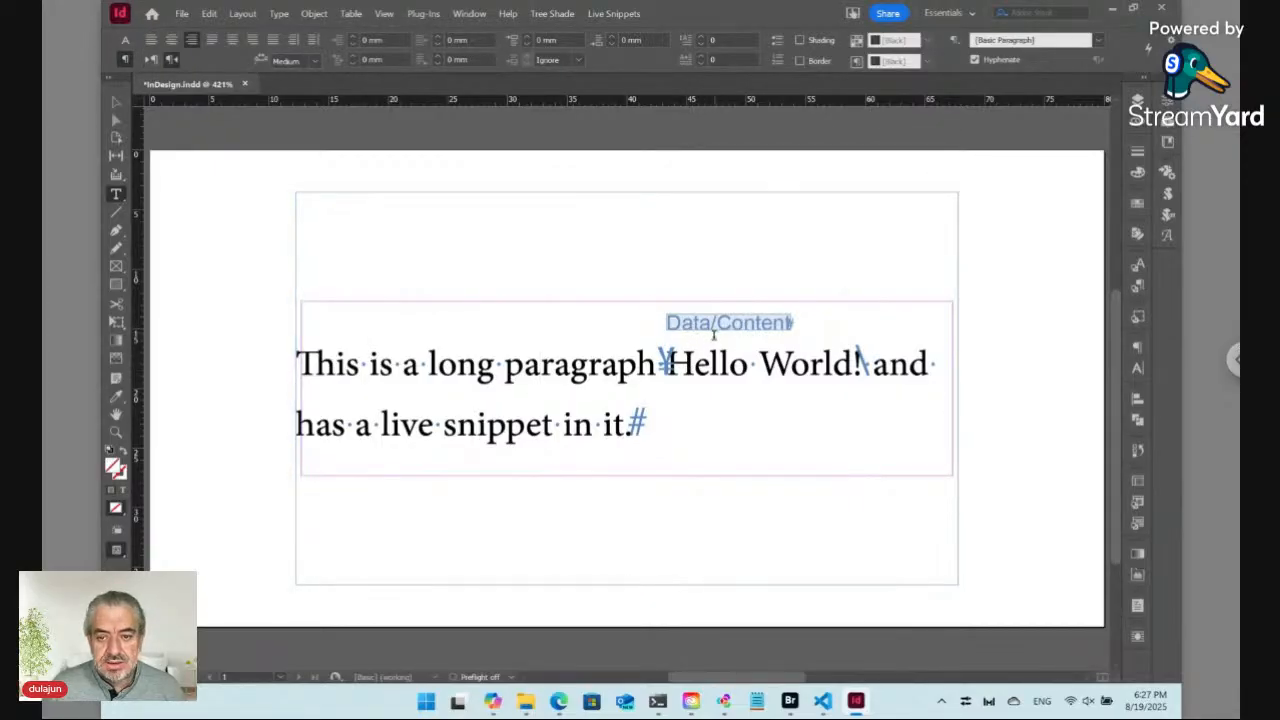
{"action": "key", "text": "w"}
{"action": "key", "text": "w"}
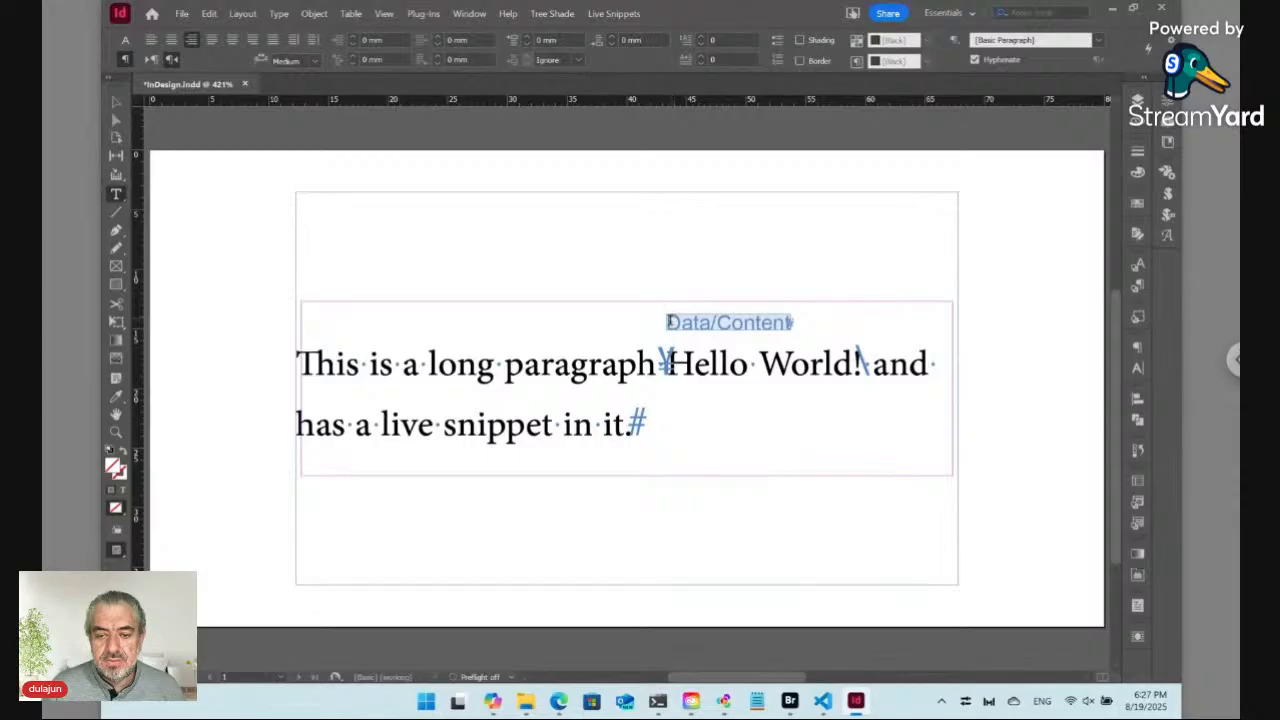
{"action": "left_click", "coordinate": [685, 328]}
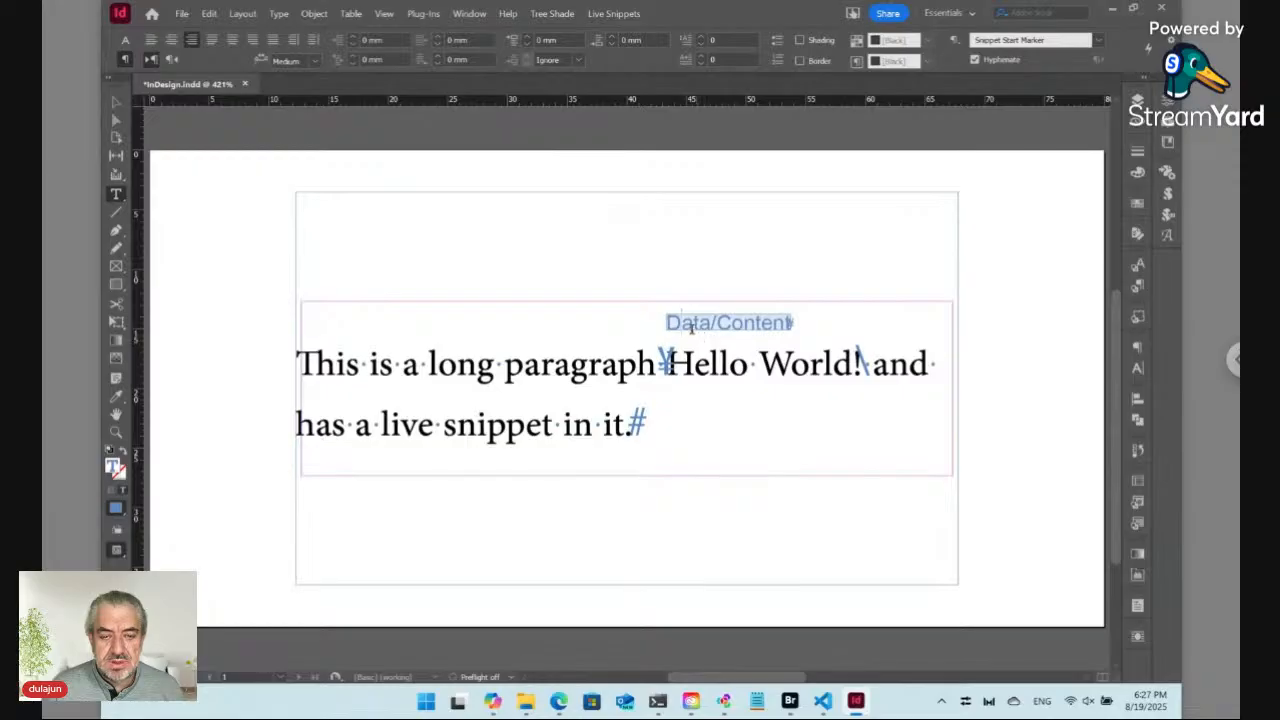
{"action": "left_click", "coordinate": [116, 102]}
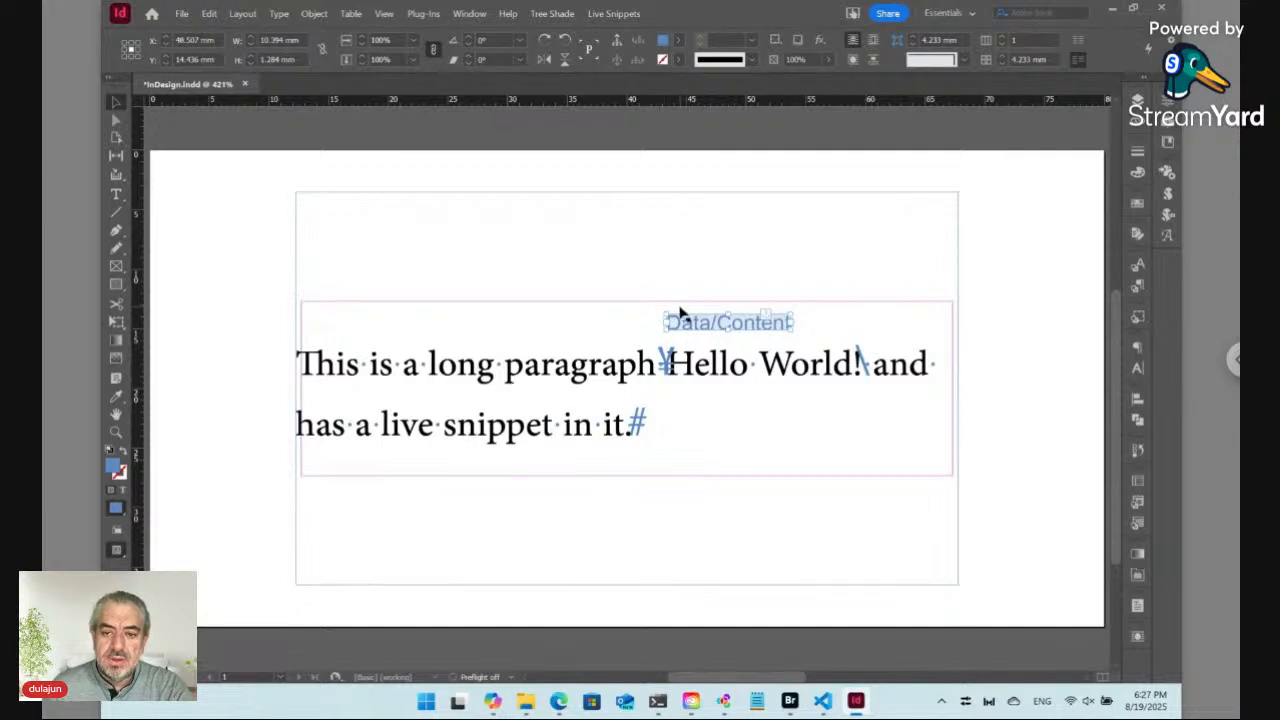
{"action": "left_click", "coordinate": [117, 195]}
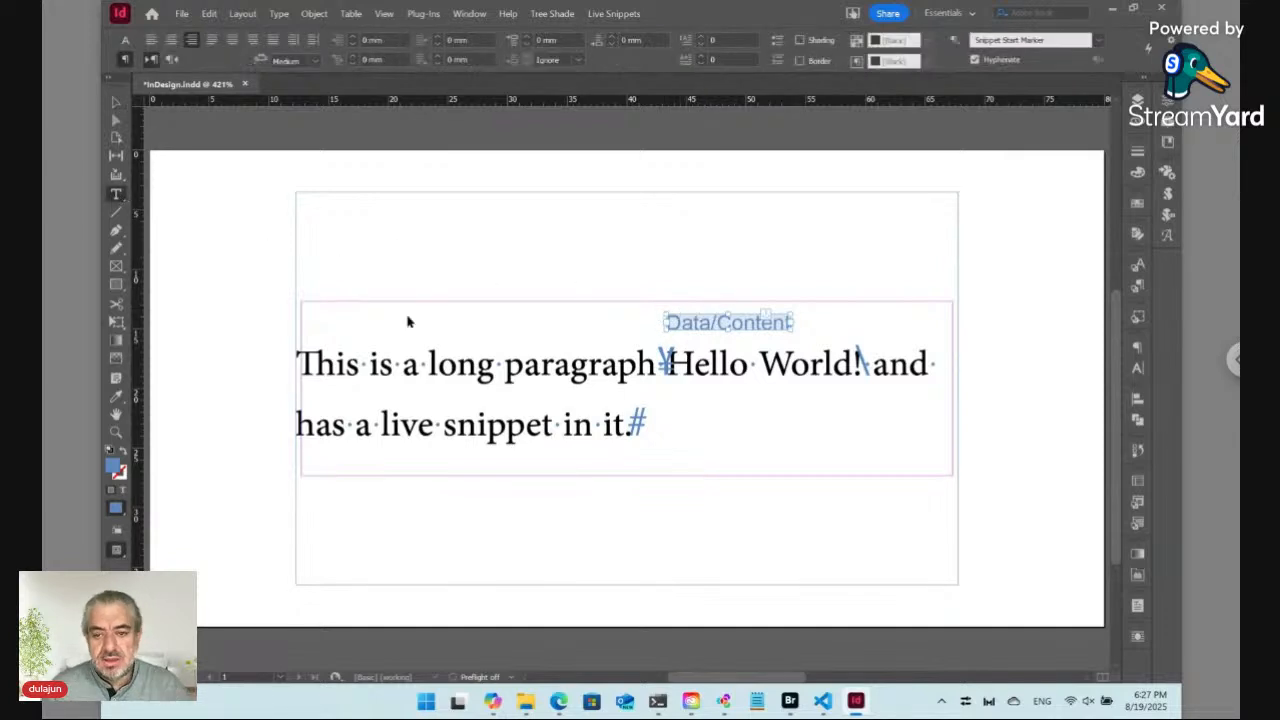
{"action": "left_click", "coordinate": [808, 360]}
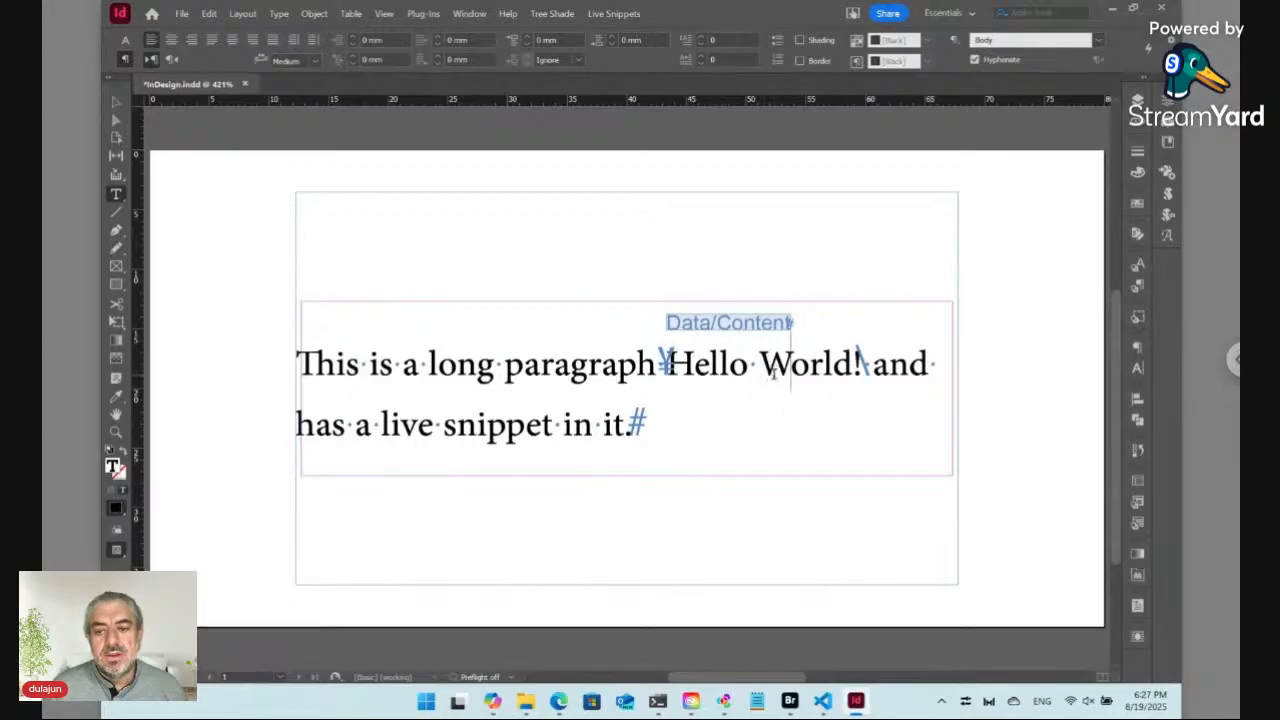
Step: Select the live snippet's content using the Live Snippets Select command
{"action": "left_click", "coordinate": [724, 322]}
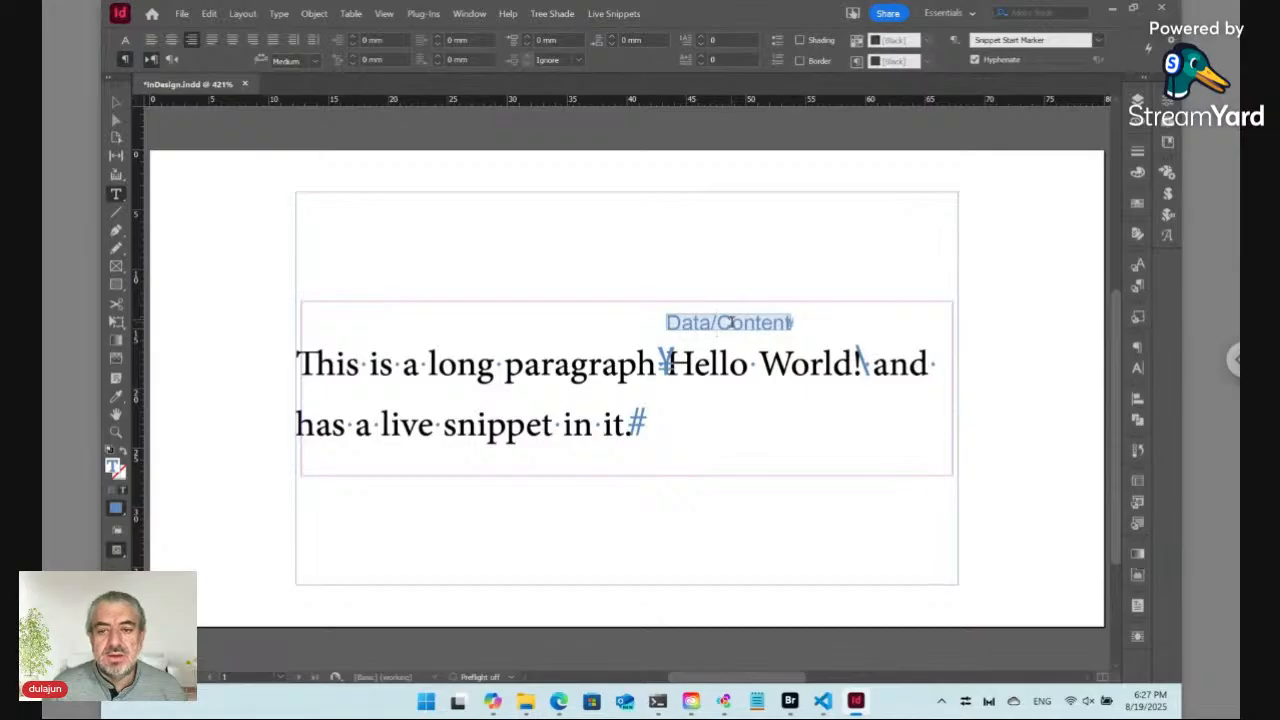
{"action": "left_click", "coordinate": [617, 15]}
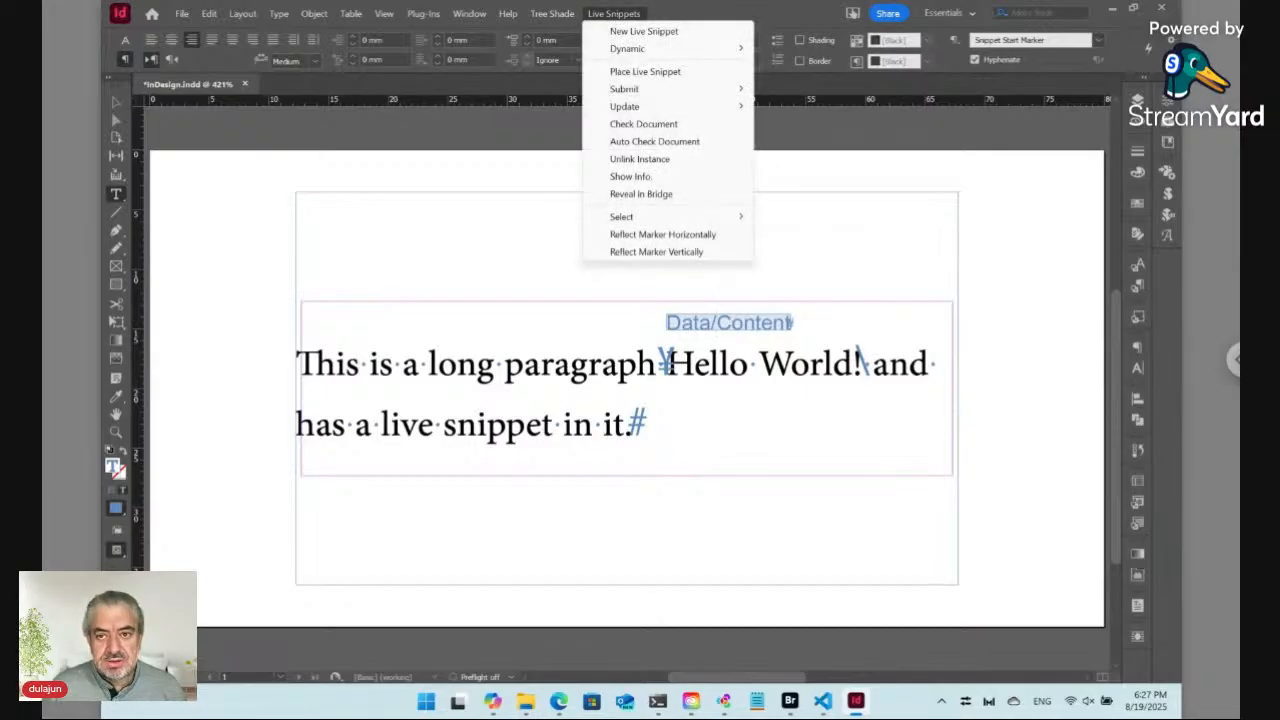
{"action": "mouse_move", "coordinate": [664, 222]}
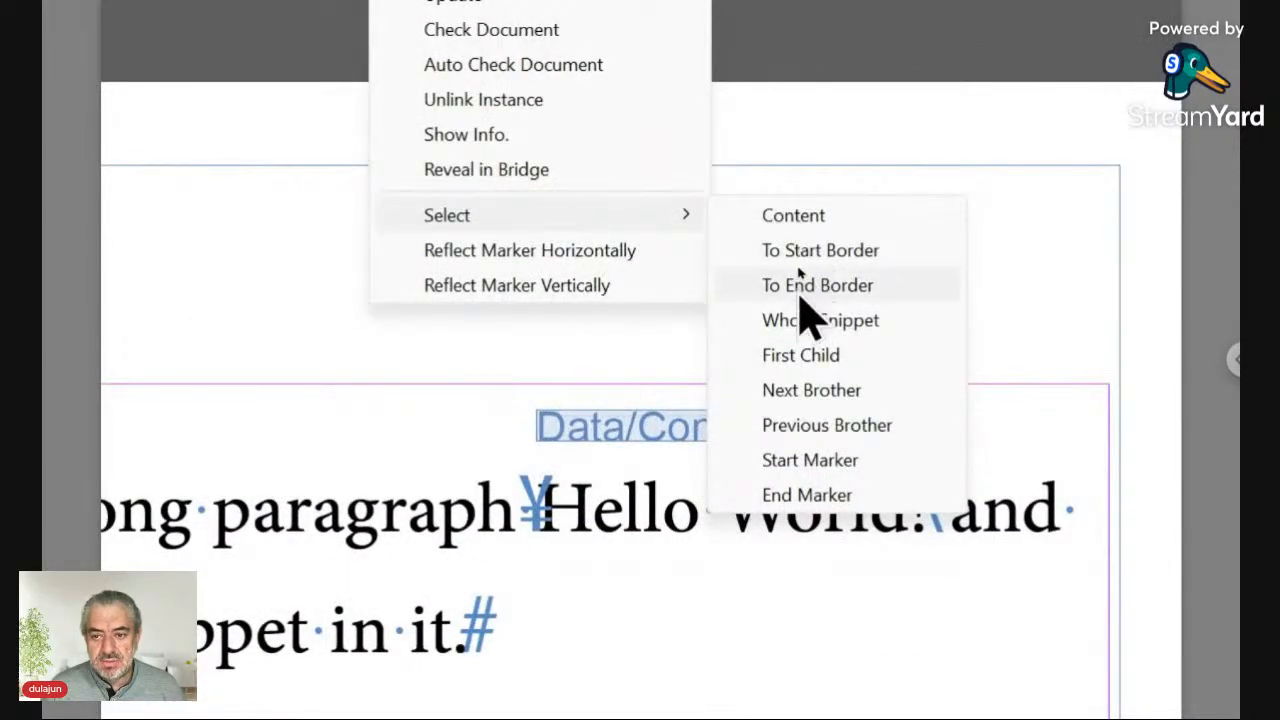
{"action": "left_click", "coordinate": [808, 217]}
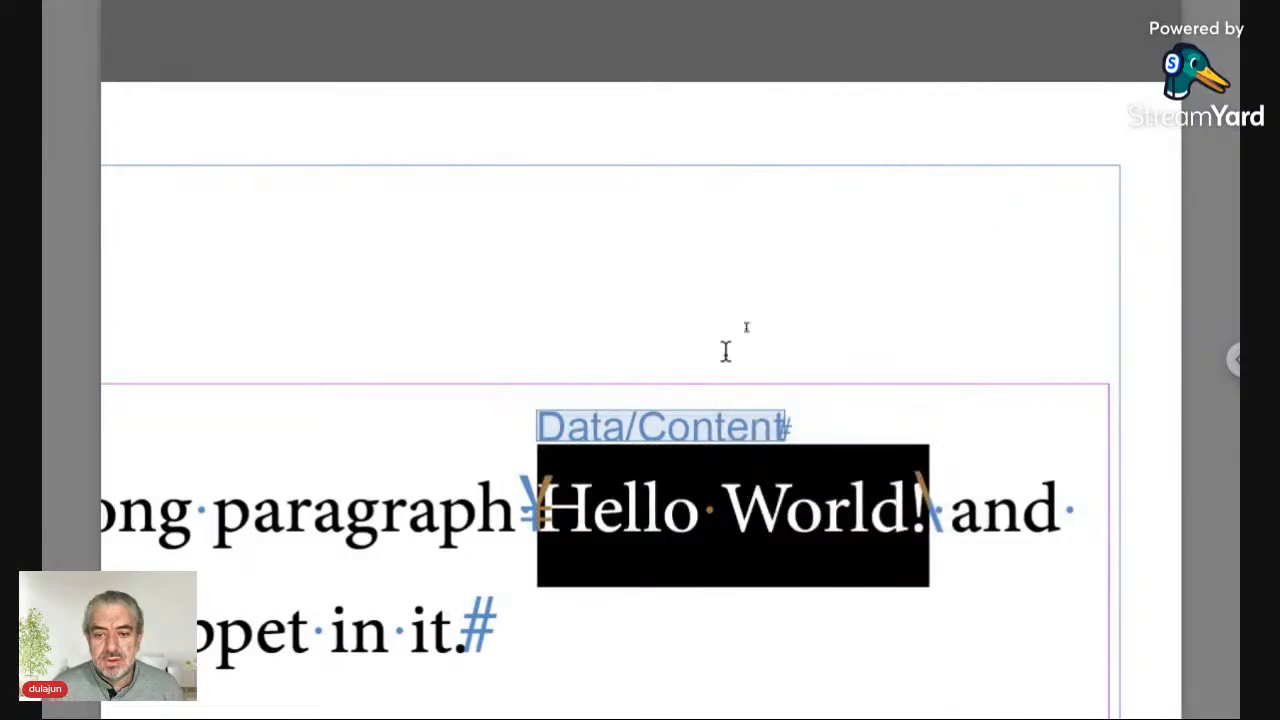
Step: Select the whole live snippet, including its markers, with the Live Snippets Select command
{"action": "left_click", "coordinate": [634, 415]}
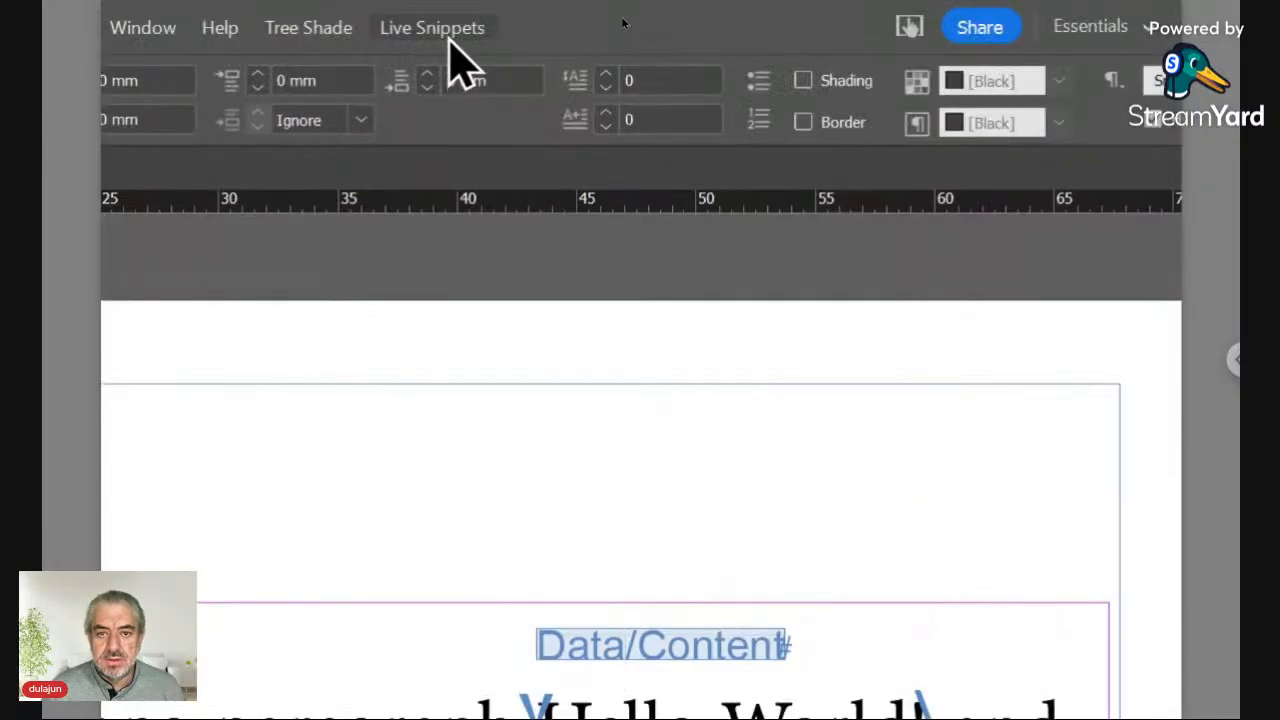
{"action": "left_click", "coordinate": [448, 32]}
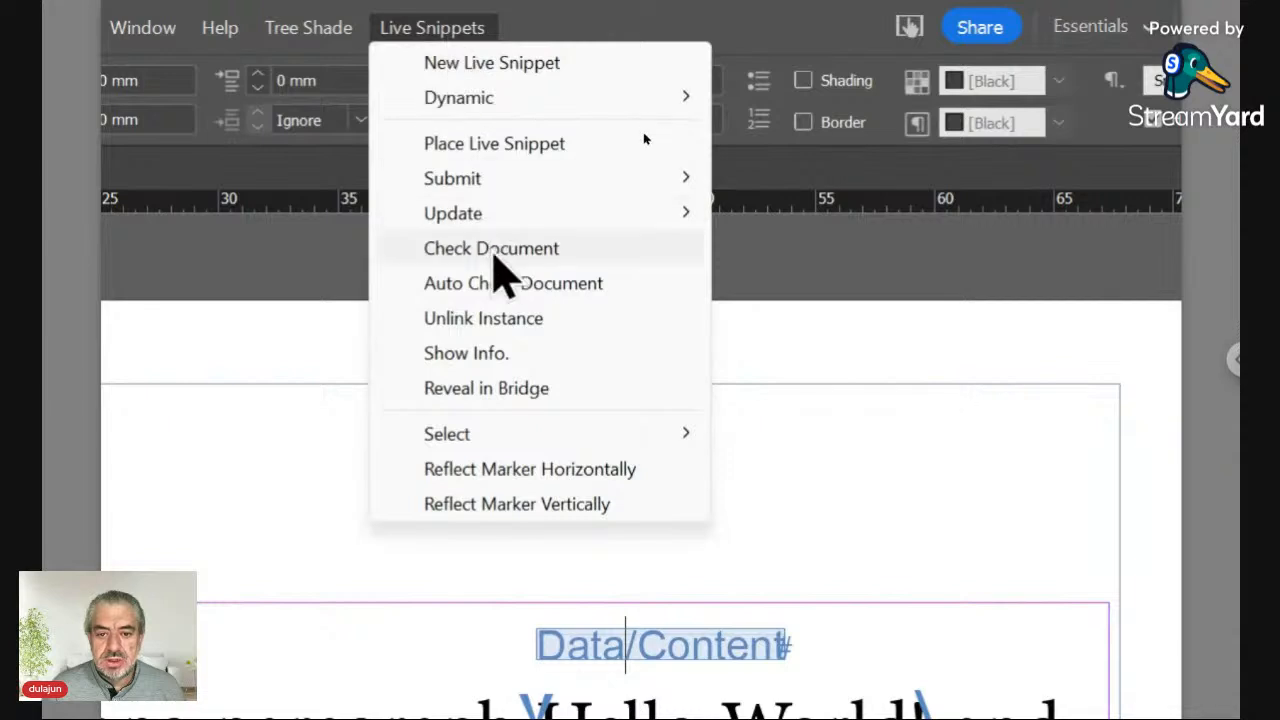
{"action": "mouse_move", "coordinate": [495, 432]}
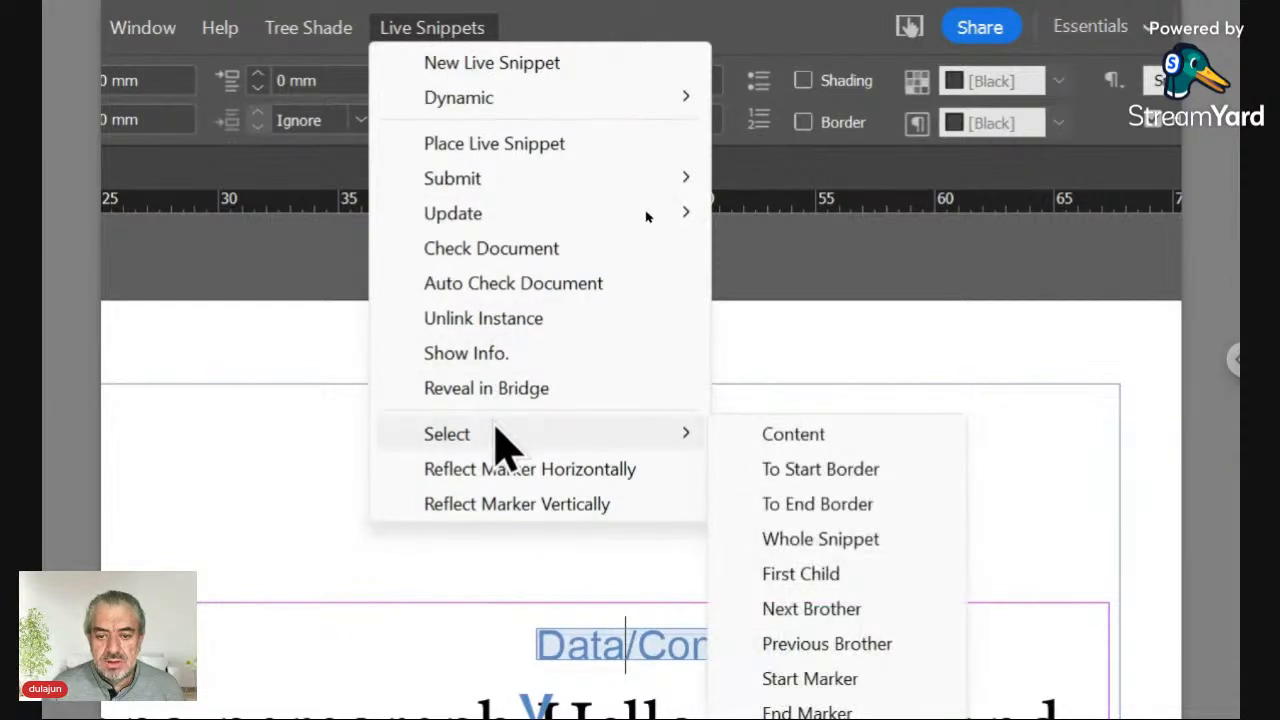
{"action": "left_click", "coordinate": [868, 545]}
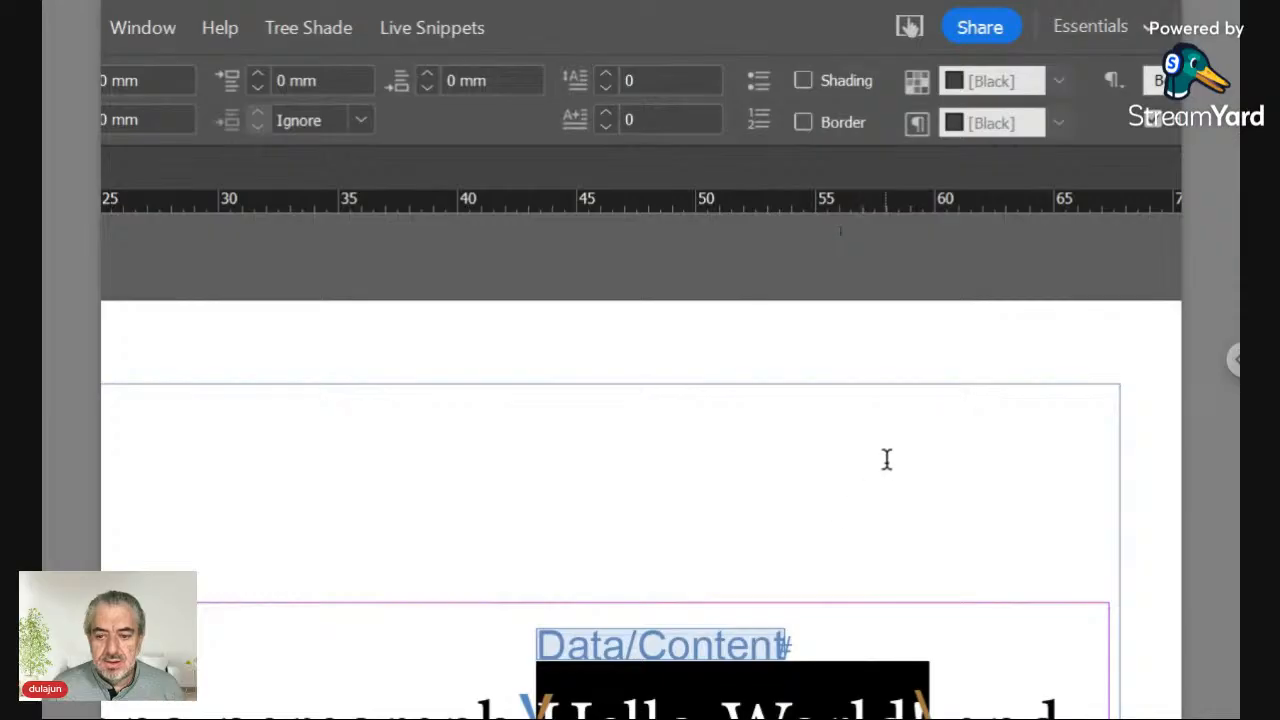
{"action": "scroll", "coordinate": [886, 459], "scroll_direction": "down", "scroll_amount": 5}
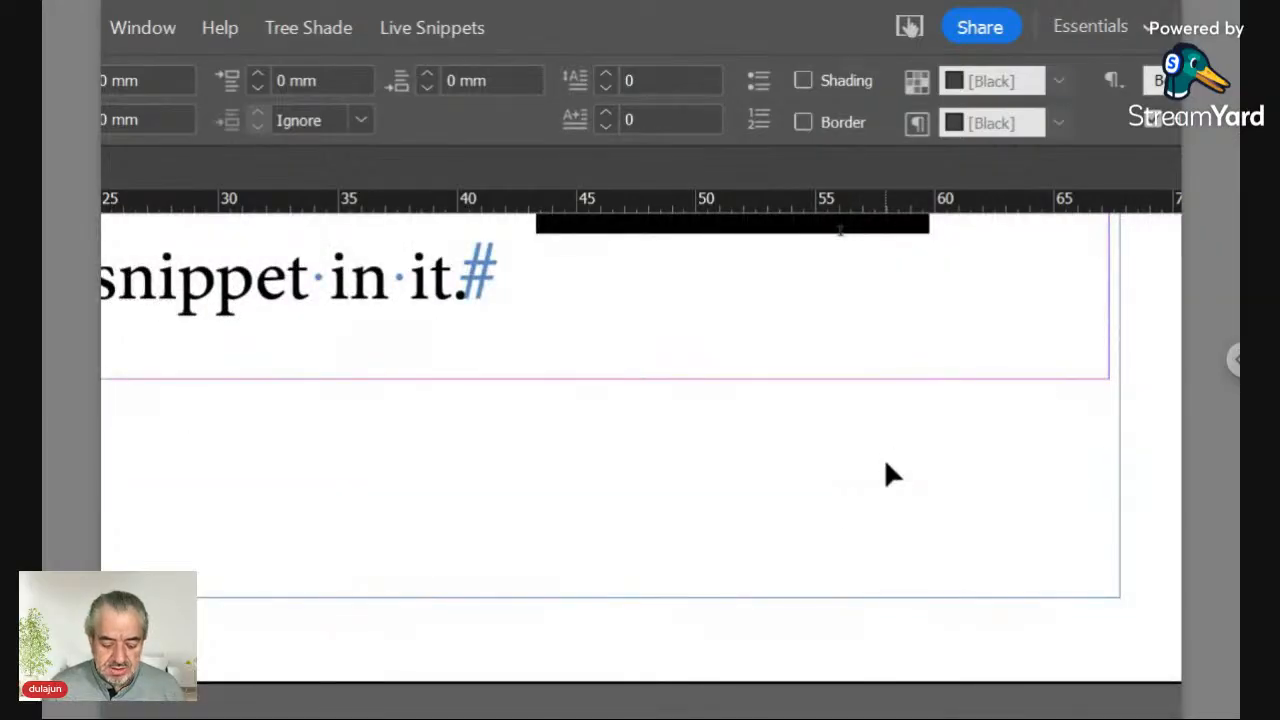
{"action": "scroll", "coordinate": [886, 461], "scroll_direction": "up", "scroll_amount": 5}
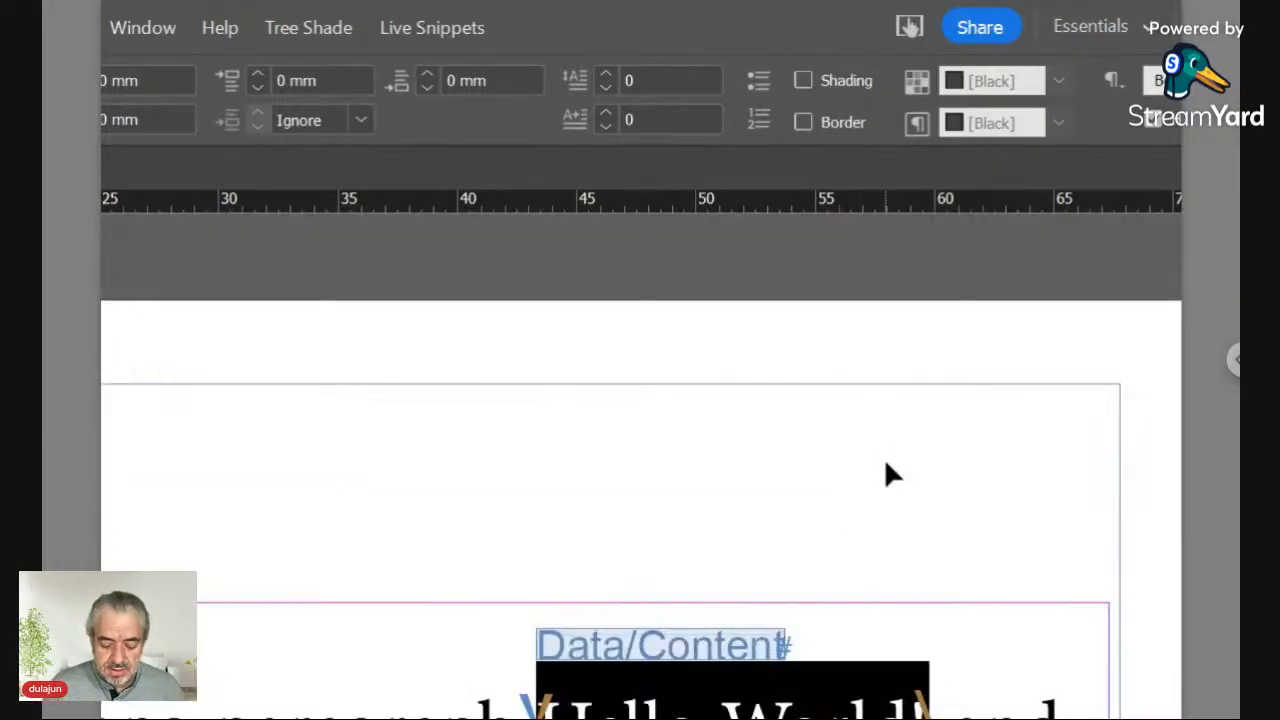
{"action": "key", "text": "ctrl+0"}
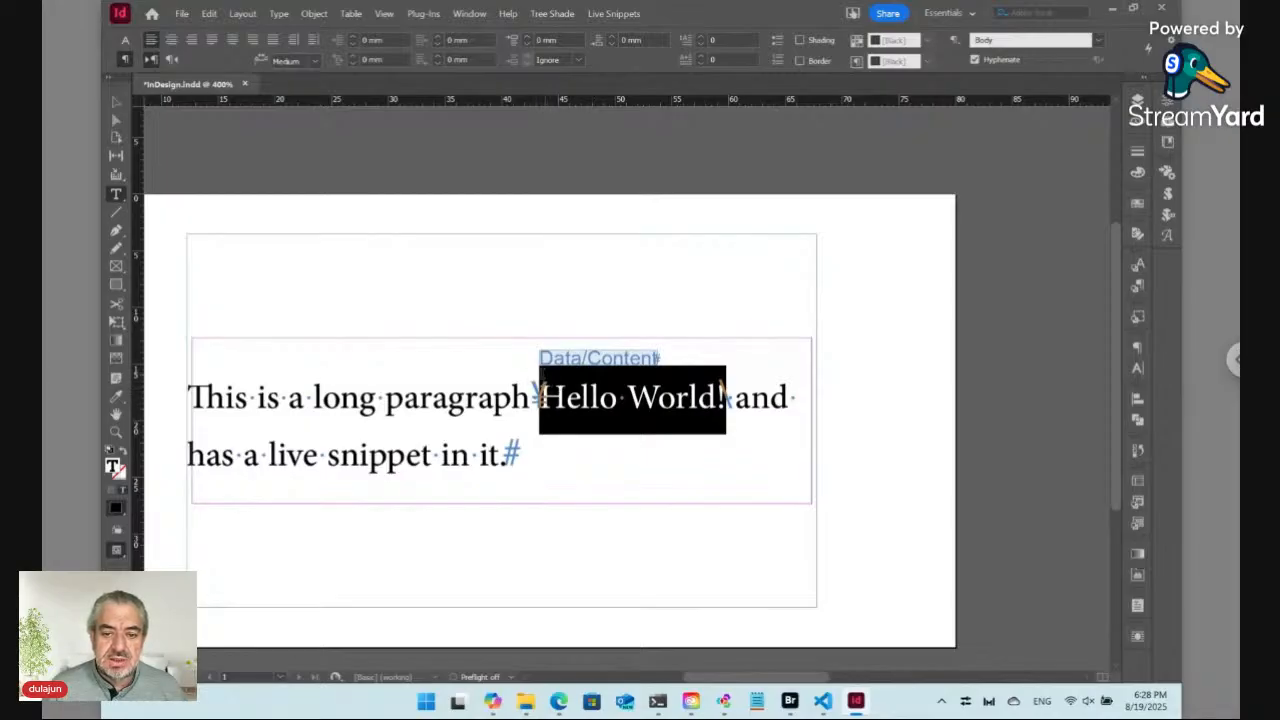
{"action": "left_click", "coordinate": [566, 395]}
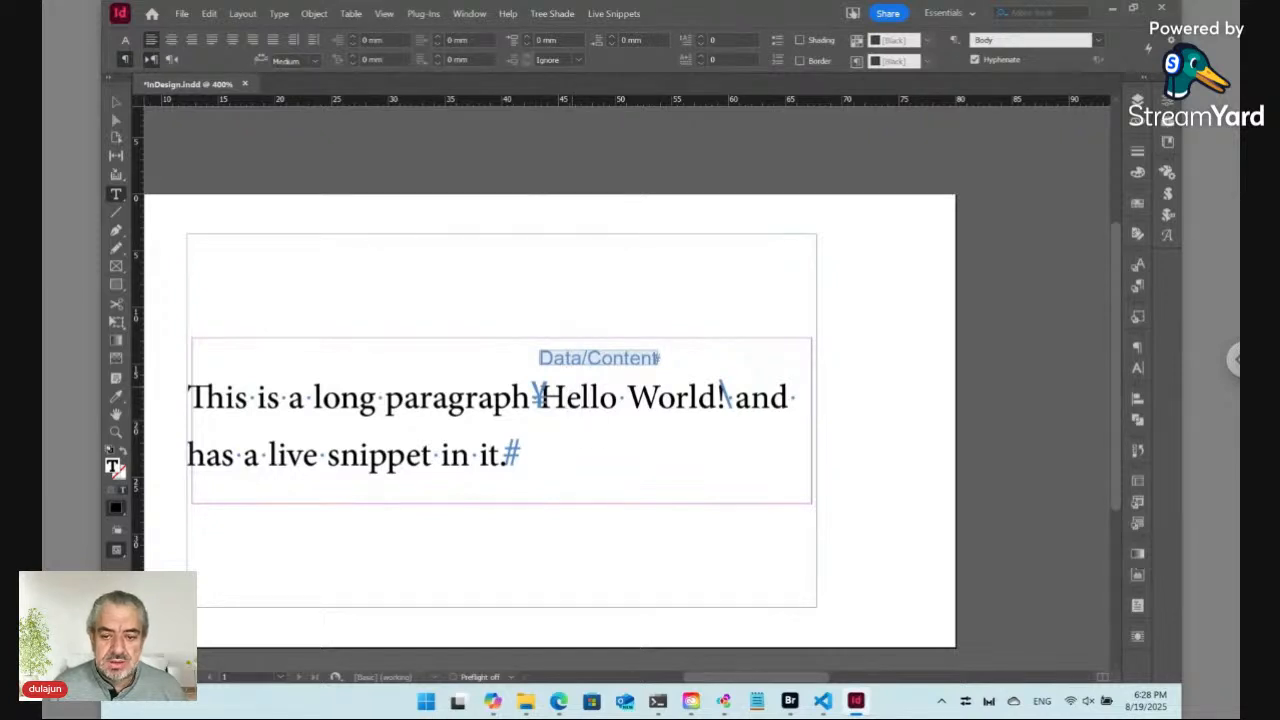
Step: Delete the whole live snippet from the paragraph and undo the deletion
{"action": "left_click", "coordinate": [617, 15]}
{"action": "mouse_move", "coordinate": [646, 220]}
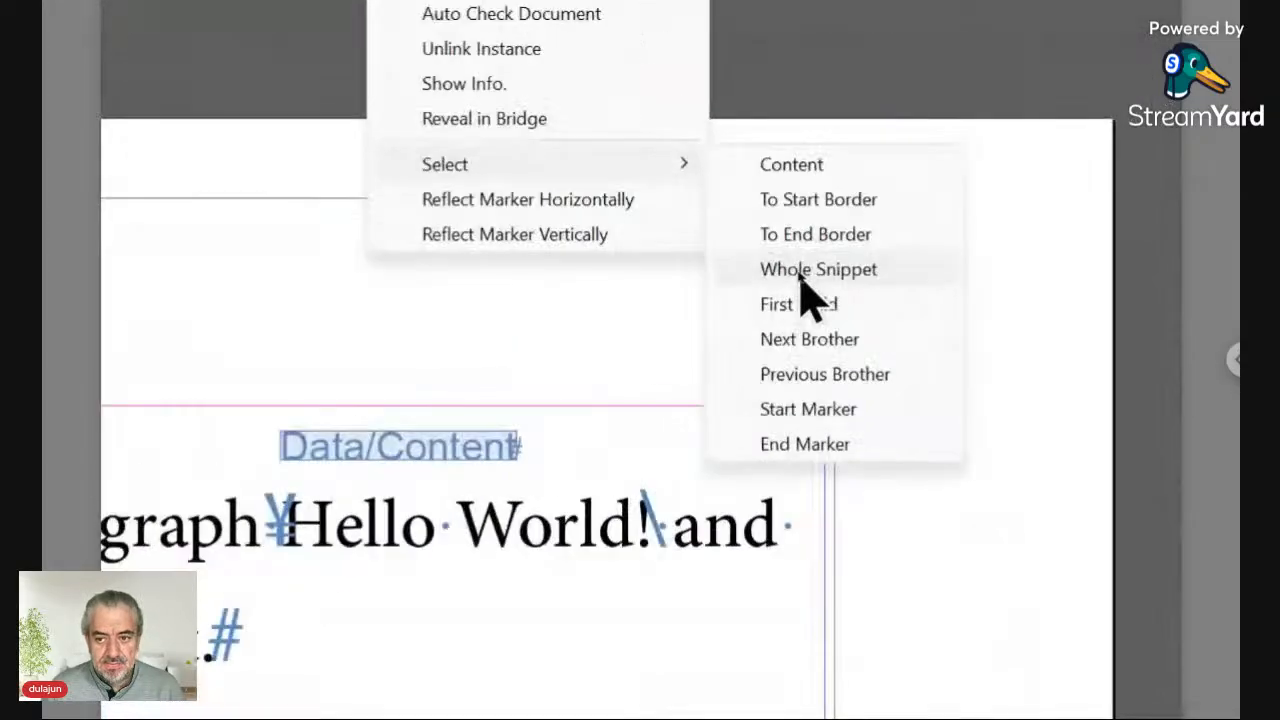
{"action": "left_click", "coordinate": [802, 271]}
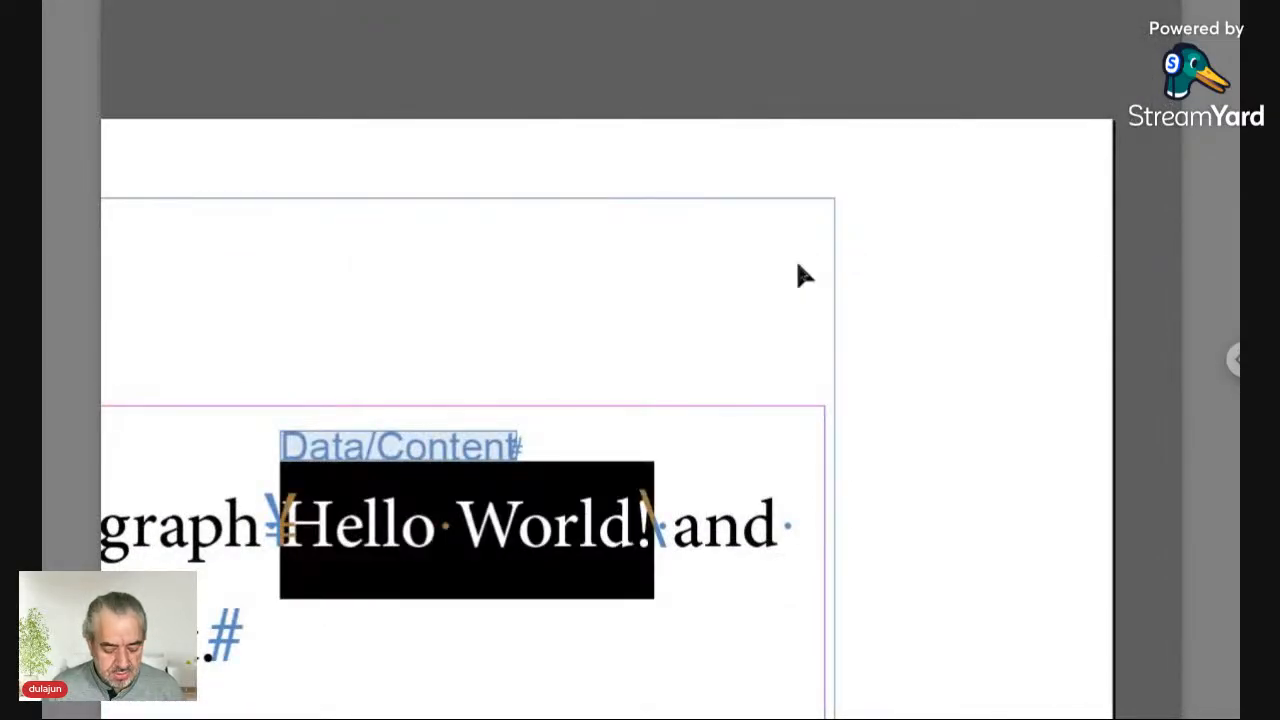
{"action": "key", "text": "BackSpace"}
{"action": "scroll", "coordinate": [236, 488], "scroll_direction": "left", "scroll_amount": 3}
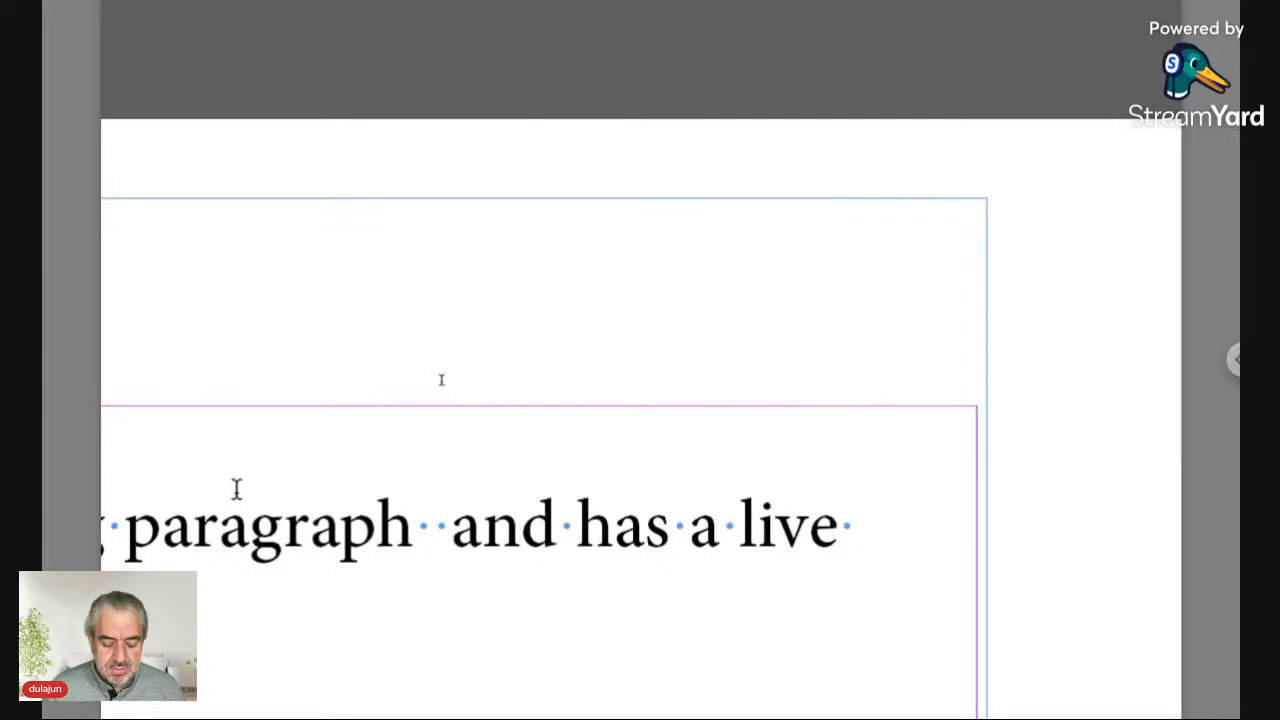
{"action": "key", "text": "ctrl+z"}
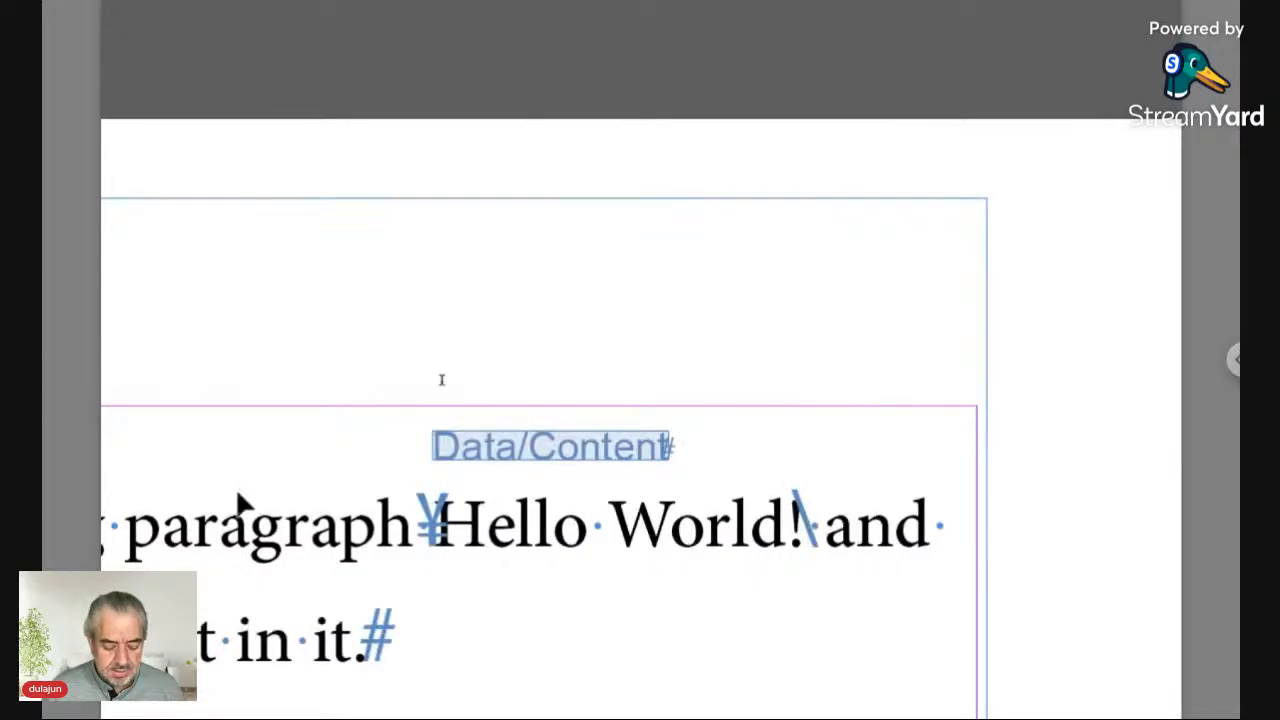
Step: Save the document and confirm checking it in
{"action": "scroll", "coordinate": [237, 497], "scroll_direction": "left", "scroll_amount": 4}
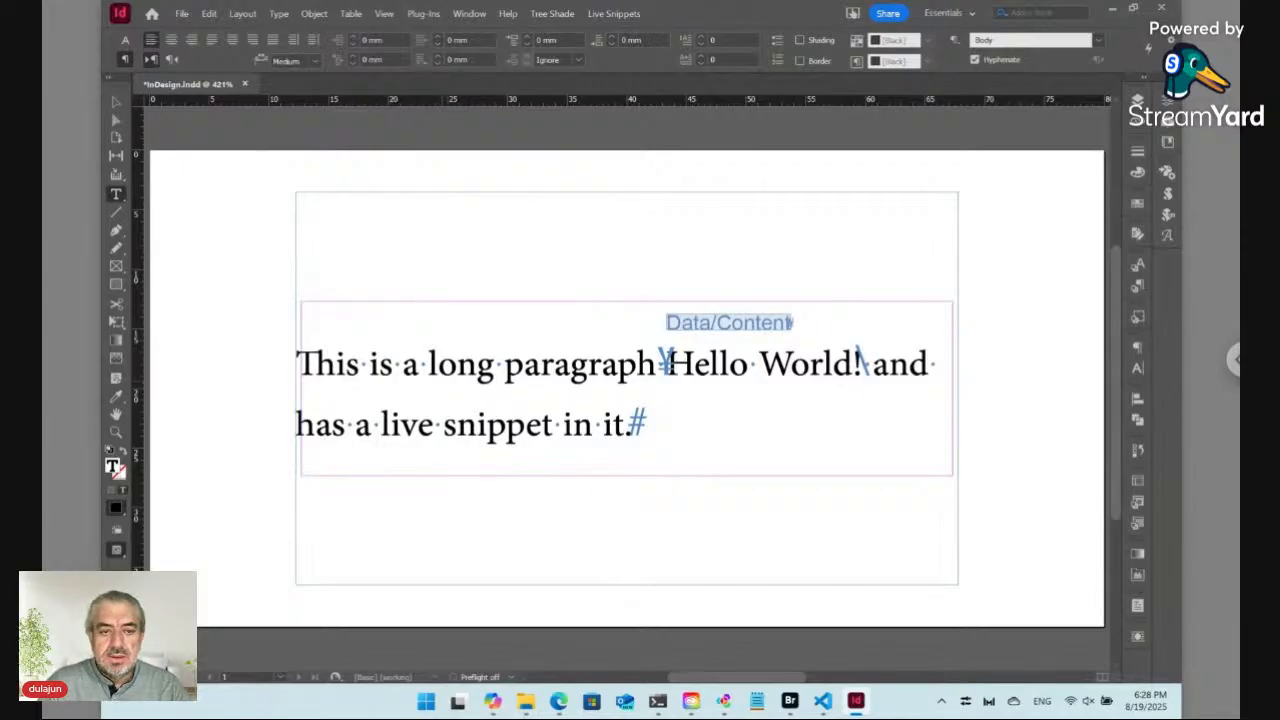
{"action": "key", "text": "ctrl"}
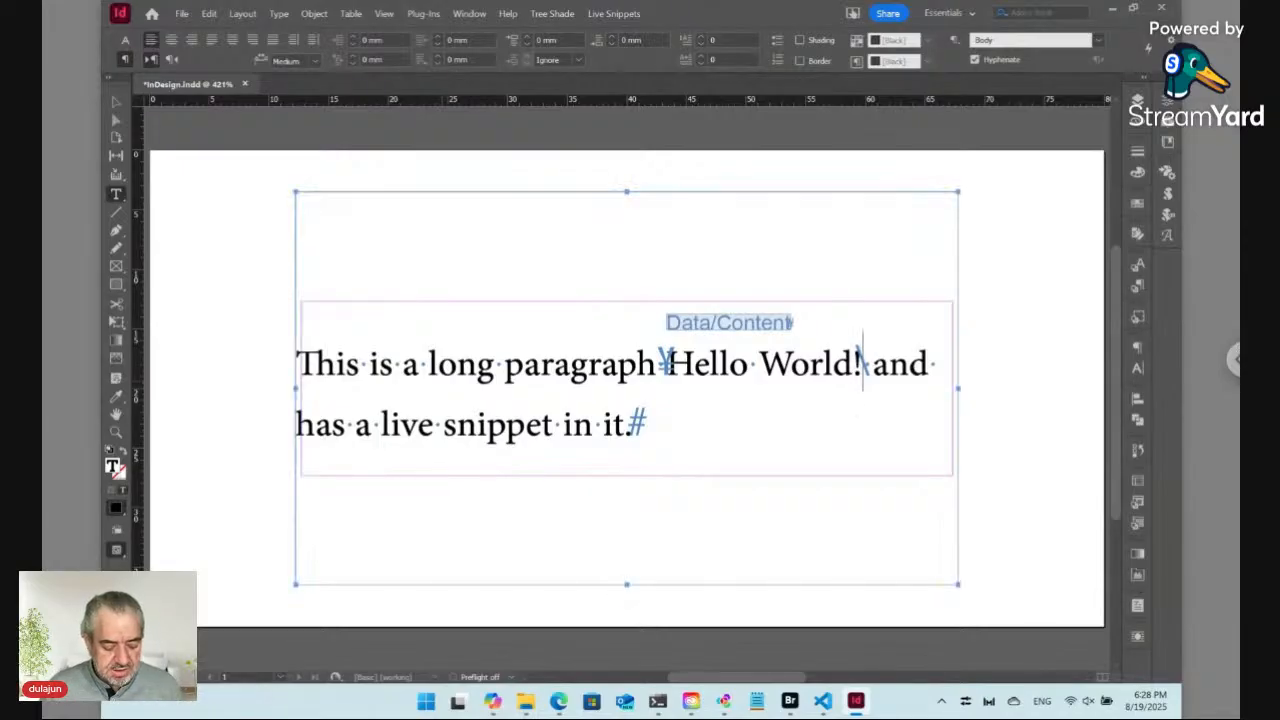
{"action": "key", "text": "ctrl+s"}
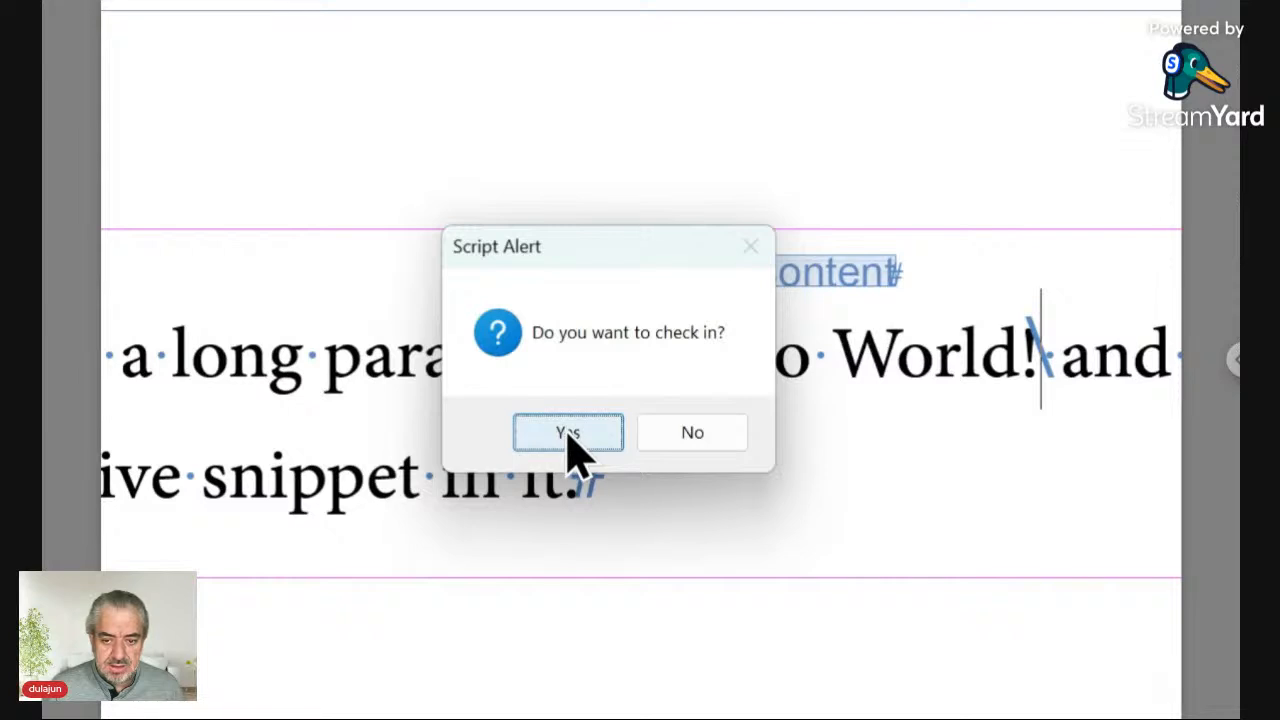
{"action": "left_click", "coordinate": [568, 436]}
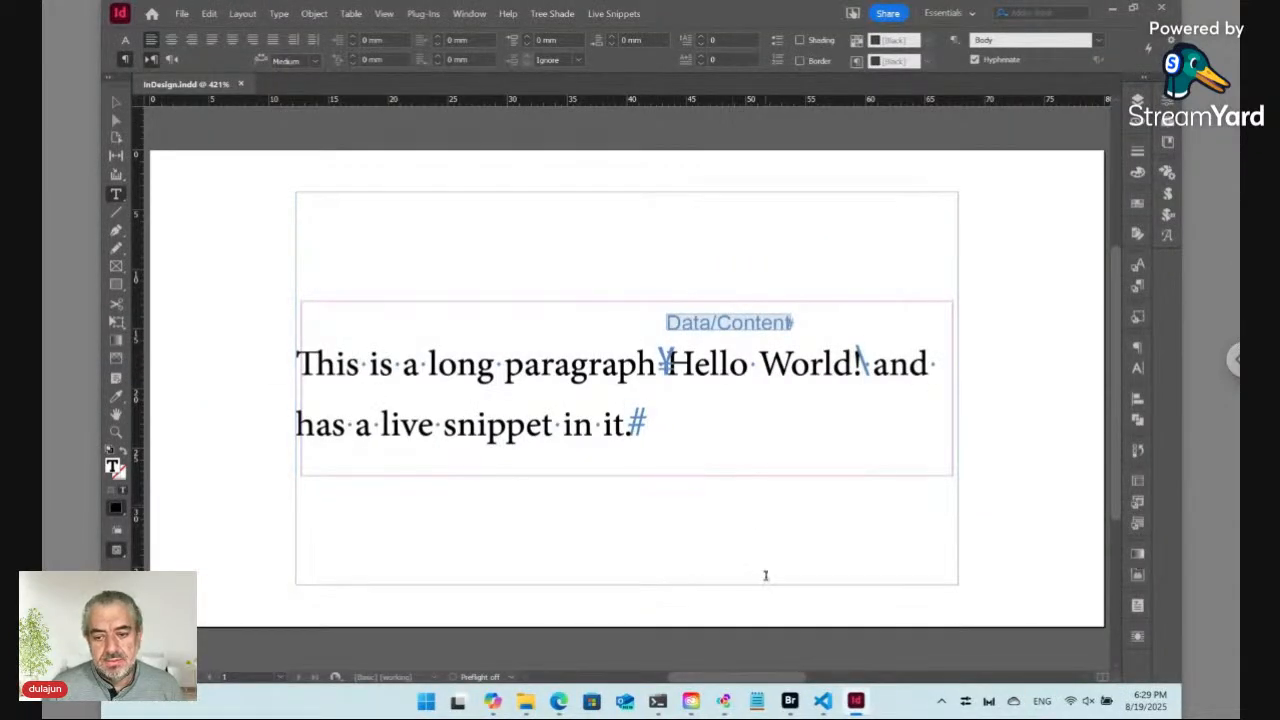
Step: Switch to Adobe Bridge and open the Versions PDFs view of the Tue folder
{"action": "mouse_move", "coordinate": [791, 701]}
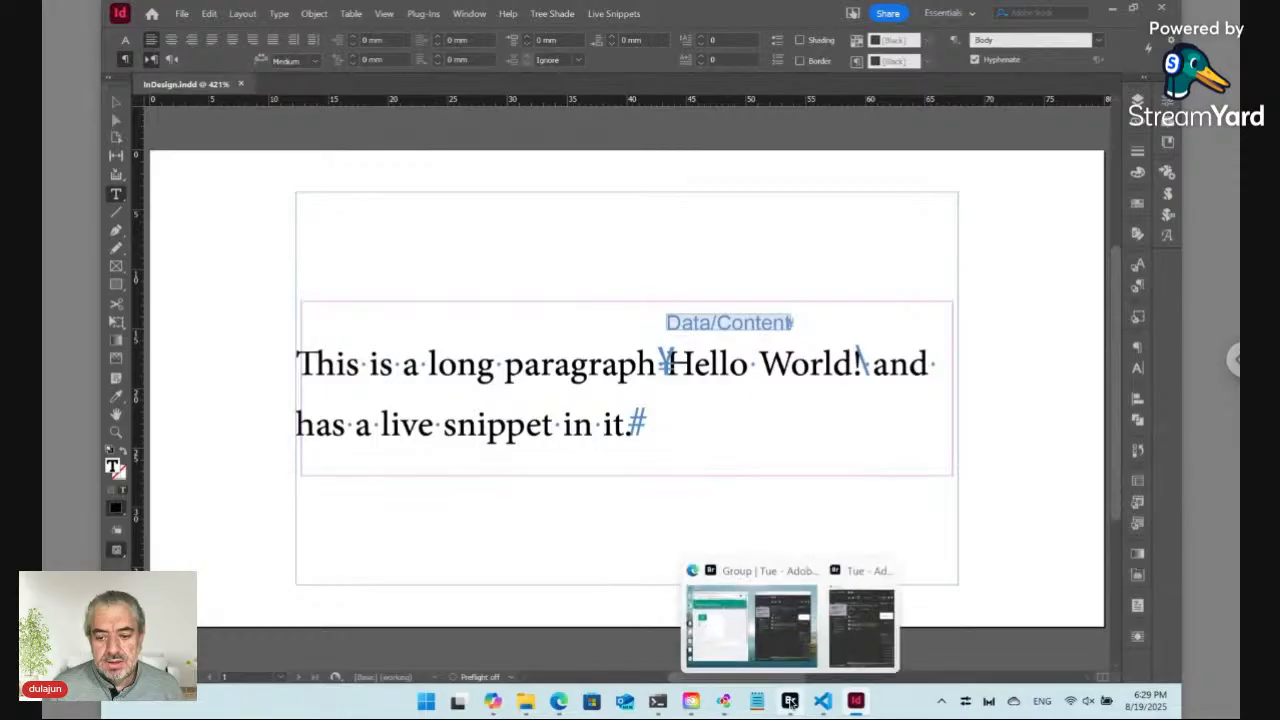
{"action": "left_click", "coordinate": [798, 642]}
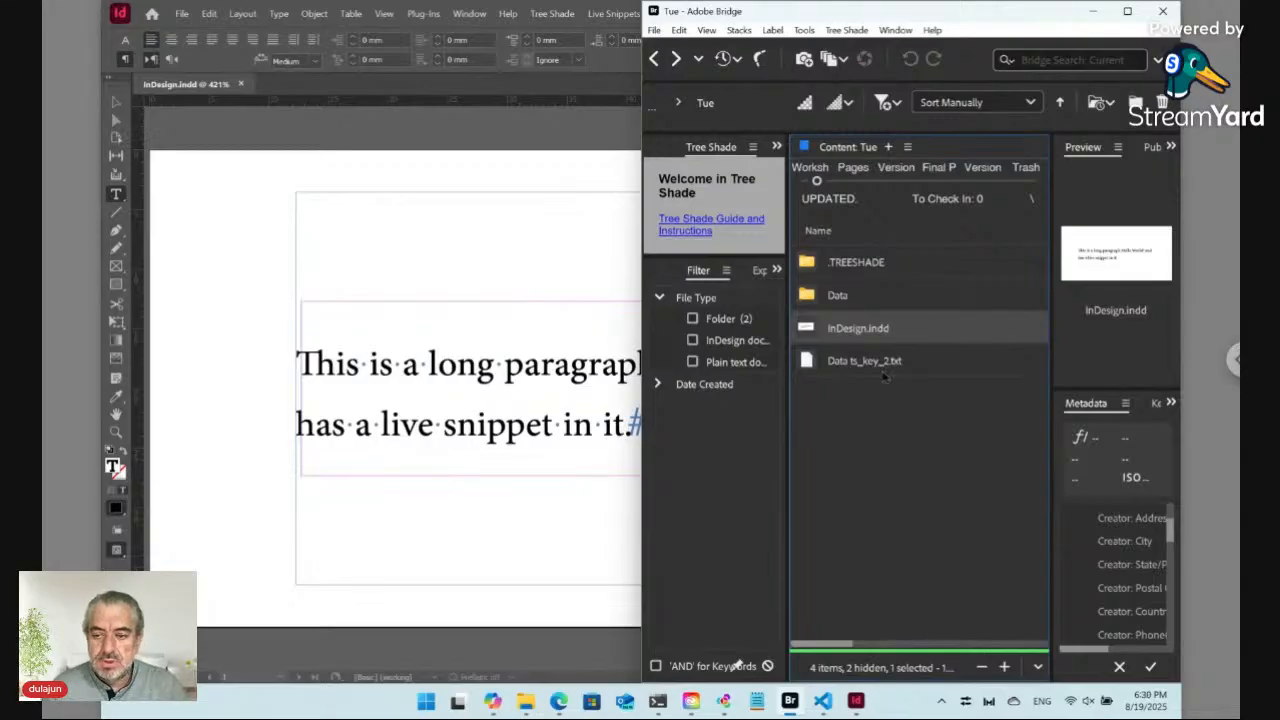
{"action": "left_click", "coordinate": [867, 425]}
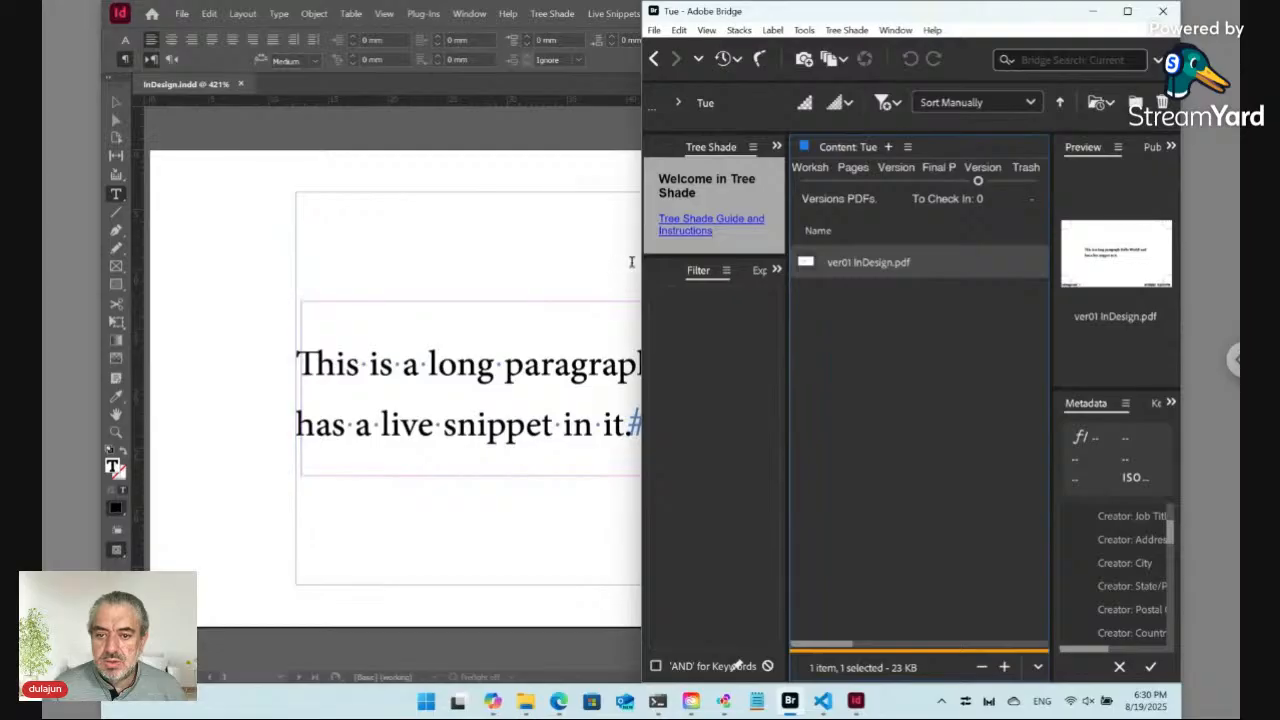
{"action": "left_click_drag", "start_coordinate": [645, 270], "coordinate": [196, 262]}
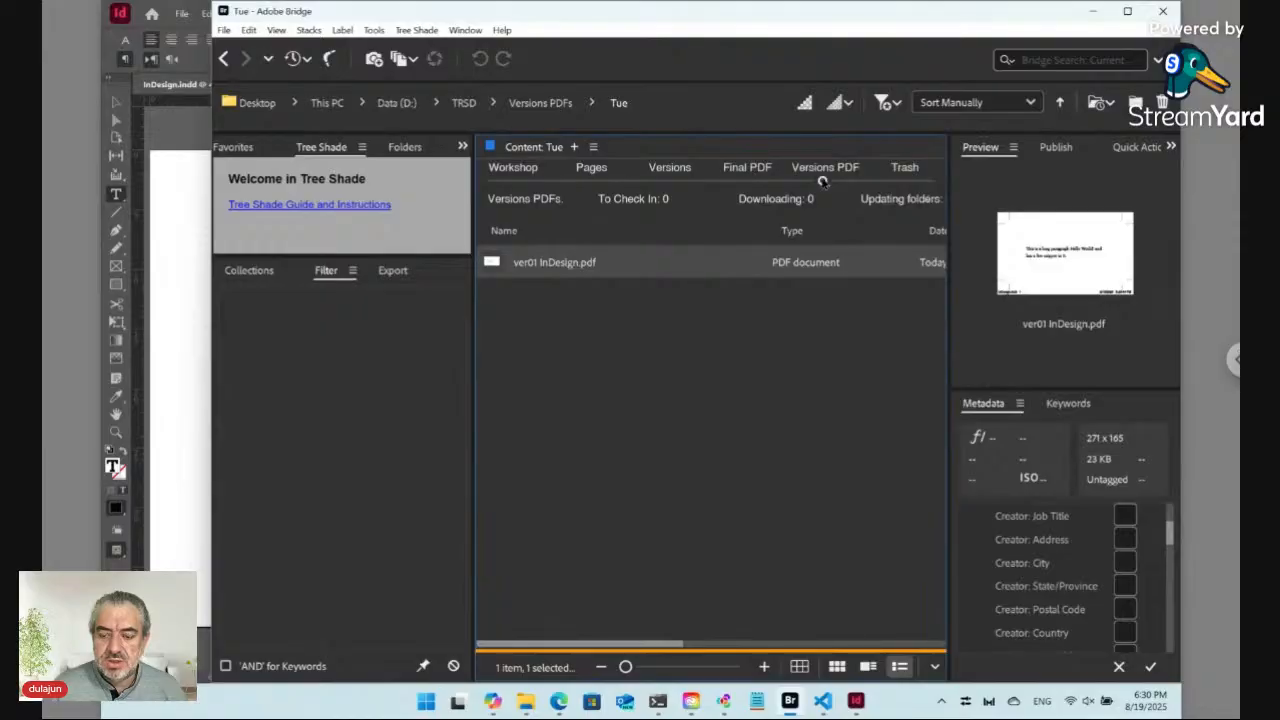
Step: Browse the Workshop, Pages and Versions views of the Tue folder, opening the InDesign document's page thumbnails
{"action": "left_click", "coordinate": [509, 178]}
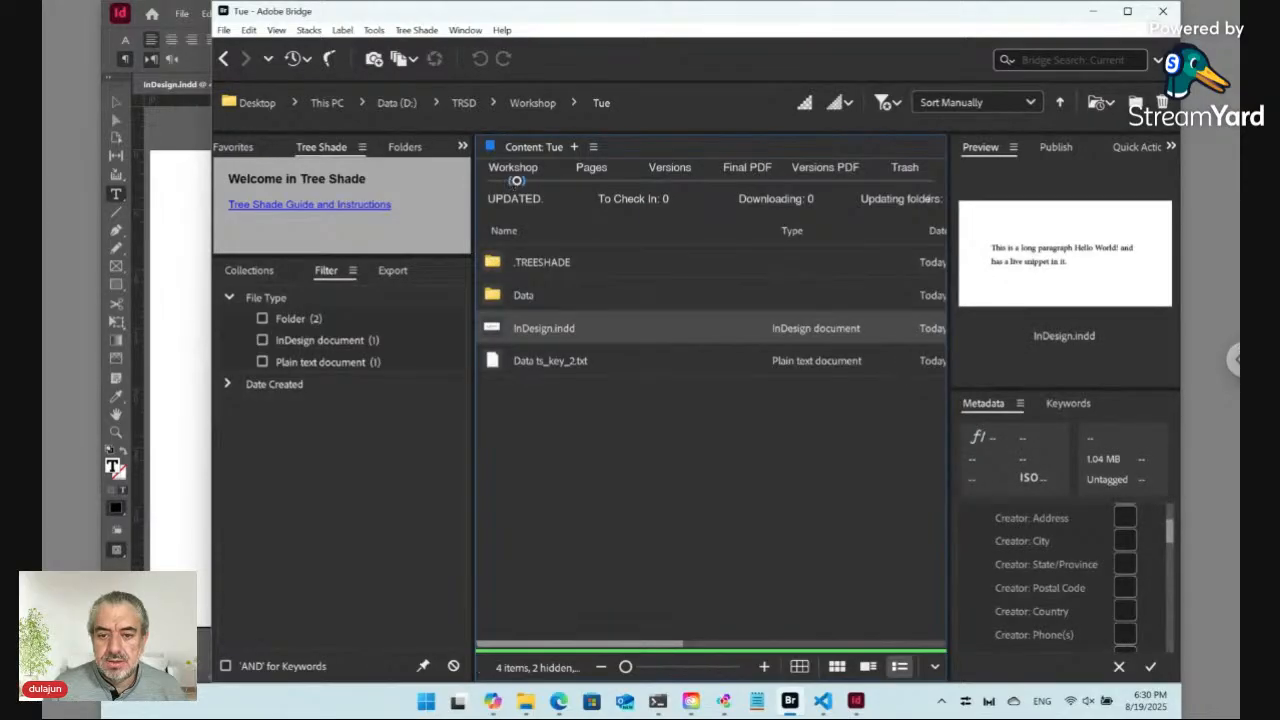
{"action": "left_click", "coordinate": [591, 174]}
{"action": "left_click", "coordinate": [552, 262]}
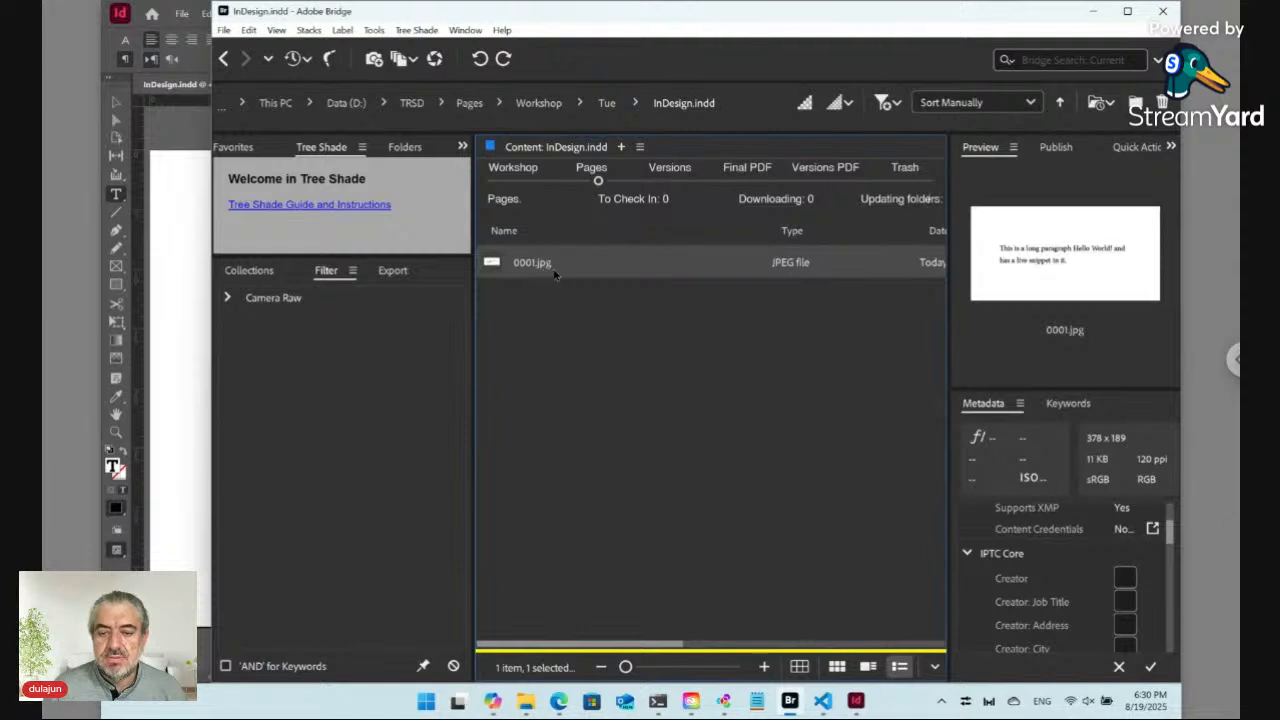
{"action": "left_click", "coordinate": [672, 172]}
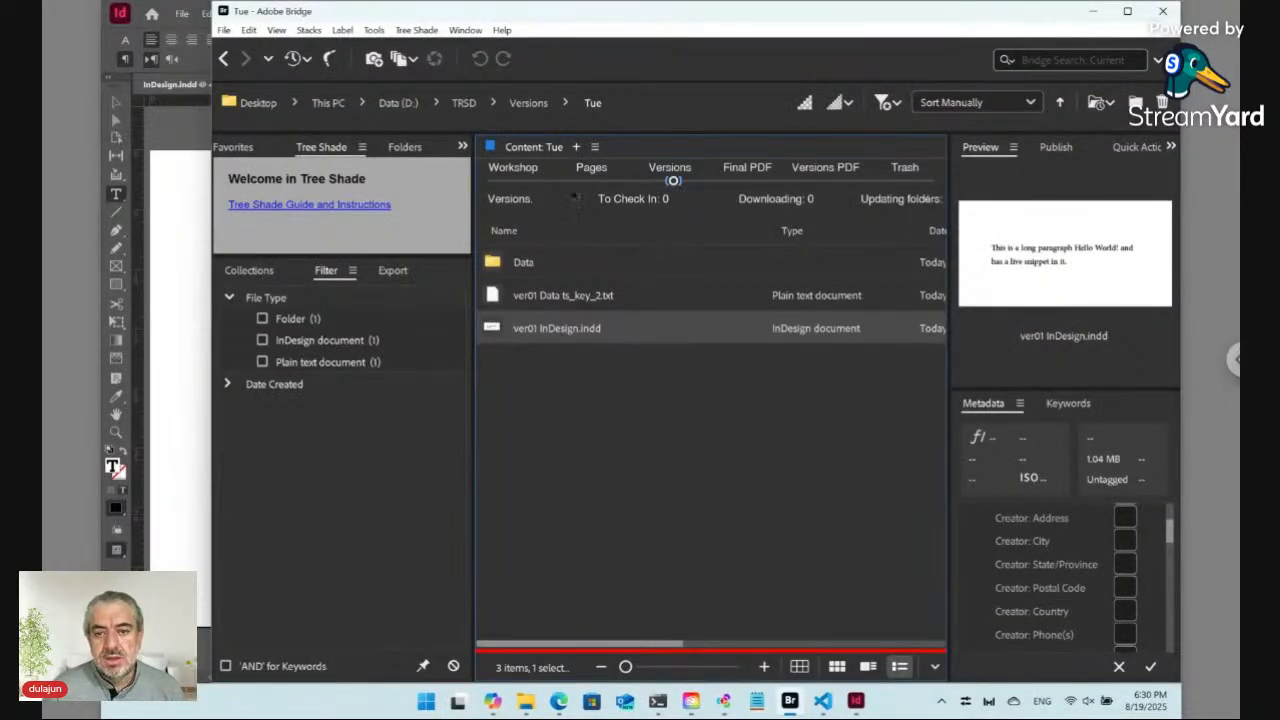
{"action": "left_click", "coordinate": [513, 172]}
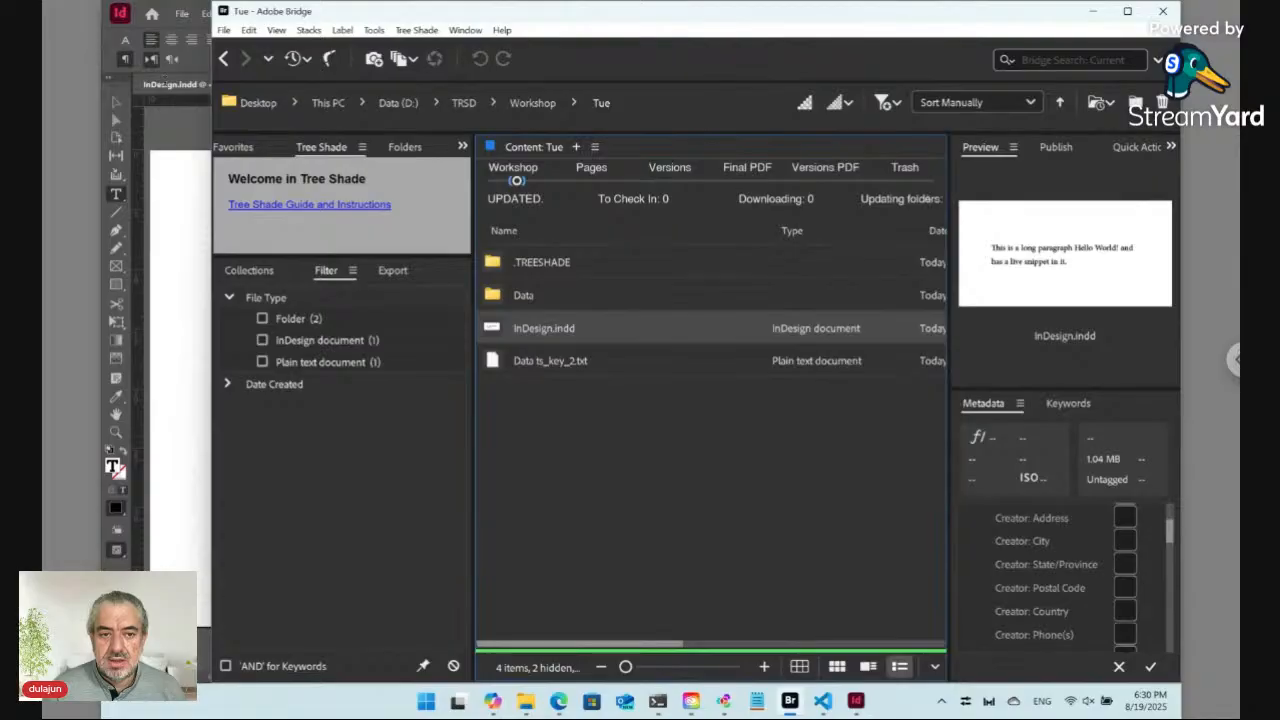
Step: Close the open InDesign document and rename it Layout.indd in the Workshop view
{"action": "left_click", "coordinate": [195, 88]}
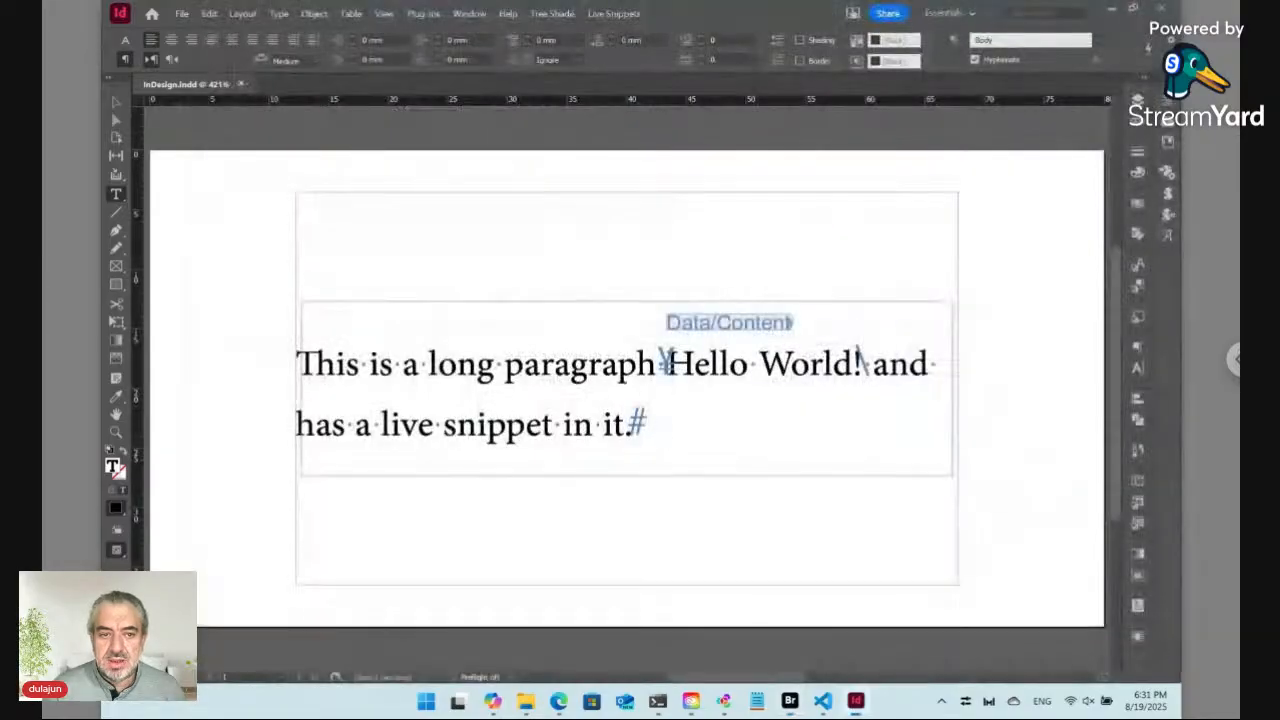
{"action": "left_click", "coordinate": [241, 85]}
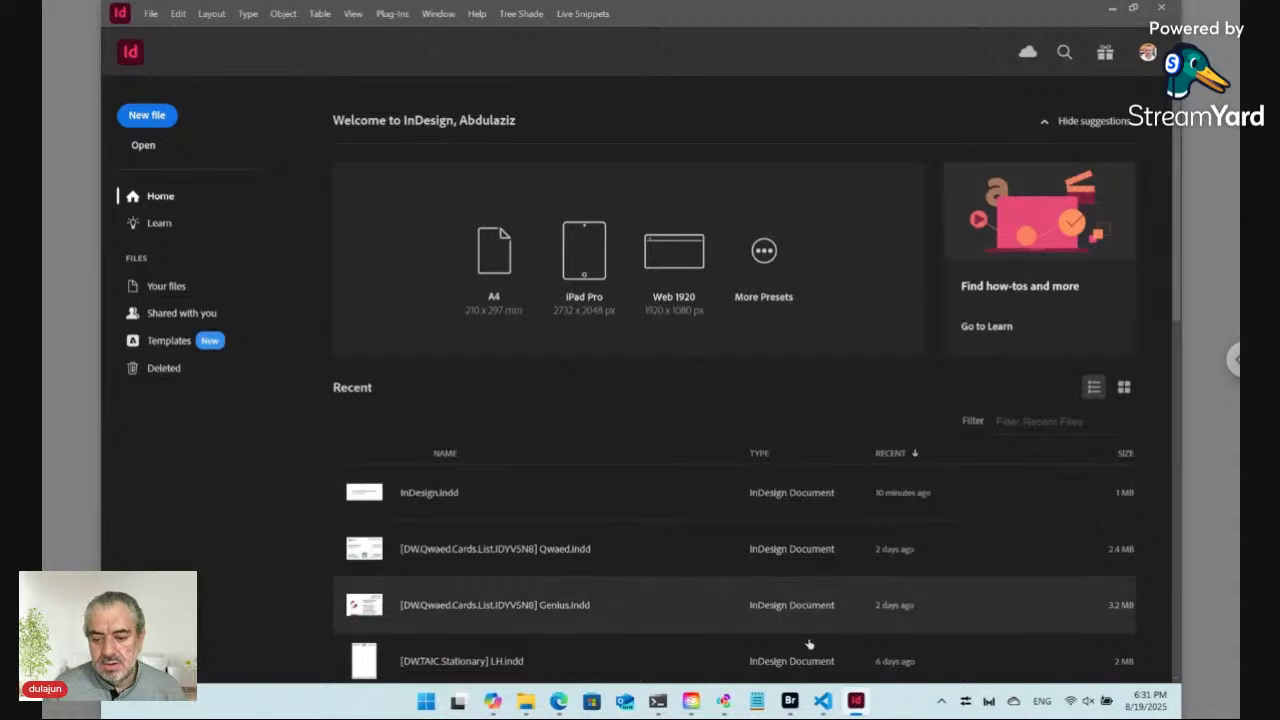
{"action": "mouse_move", "coordinate": [789, 702]}
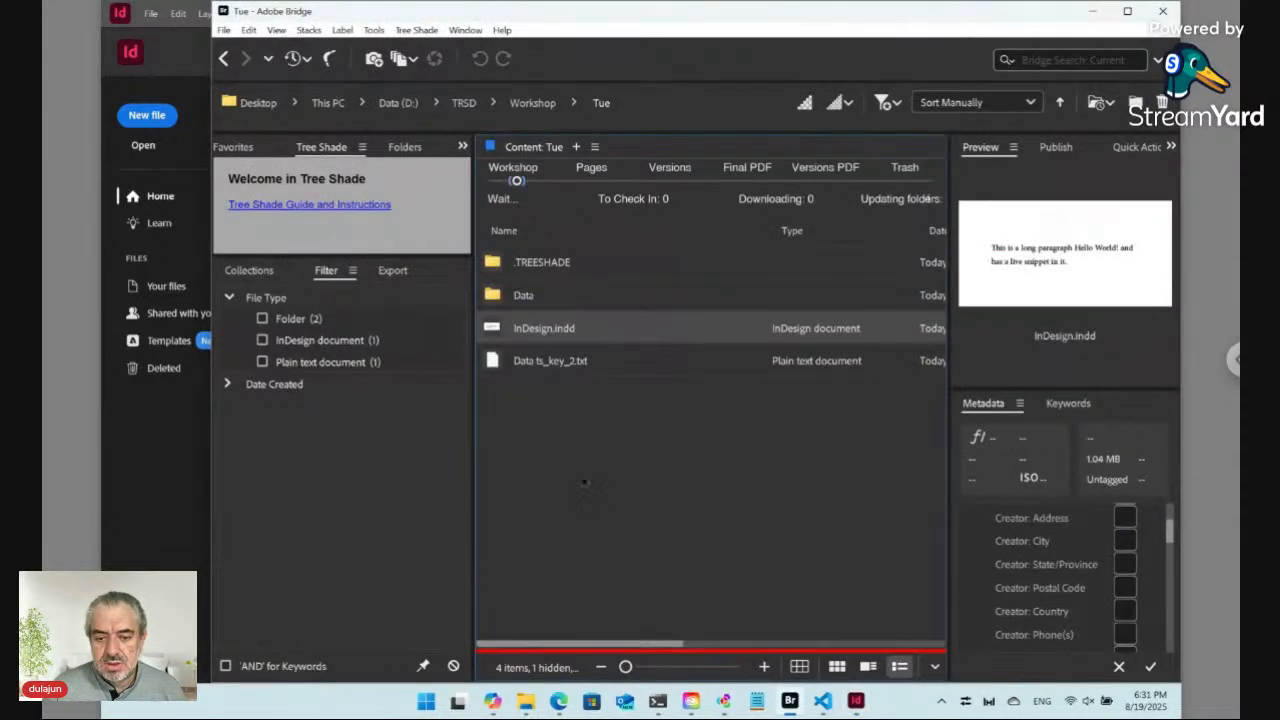
{"action": "left_click", "coordinate": [537, 331]}
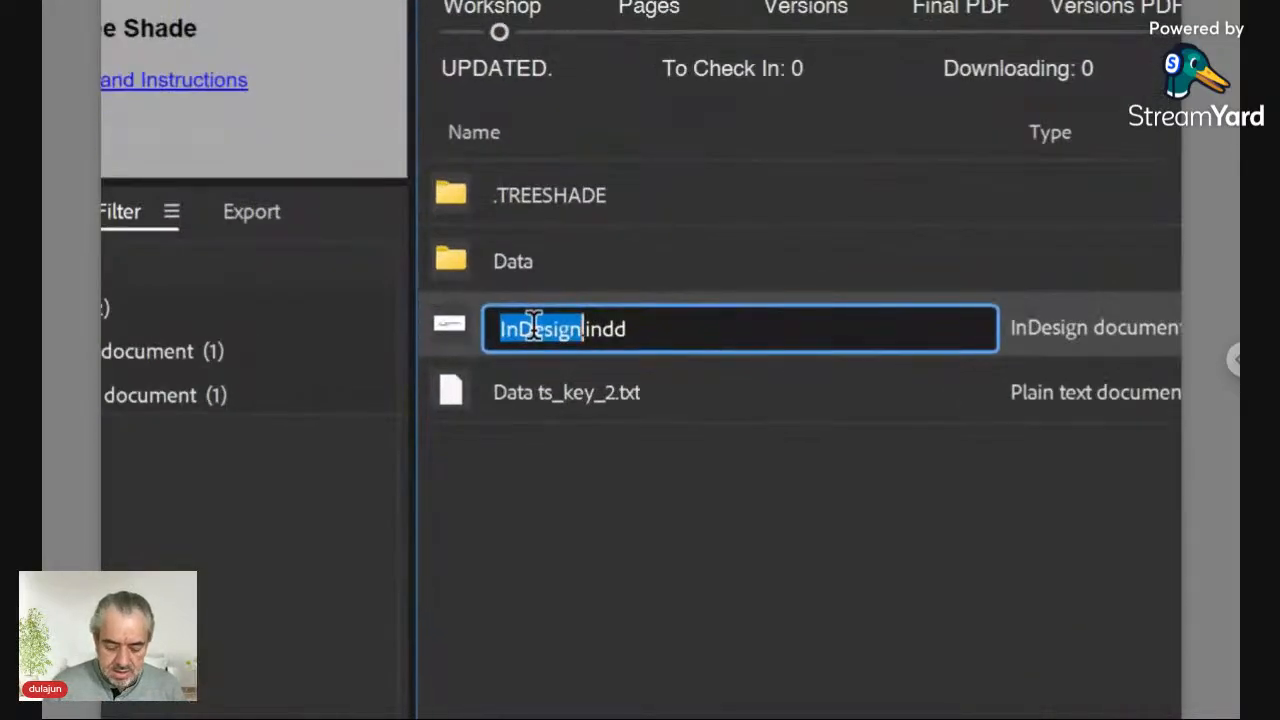
{"action": "type", "text": "L"}
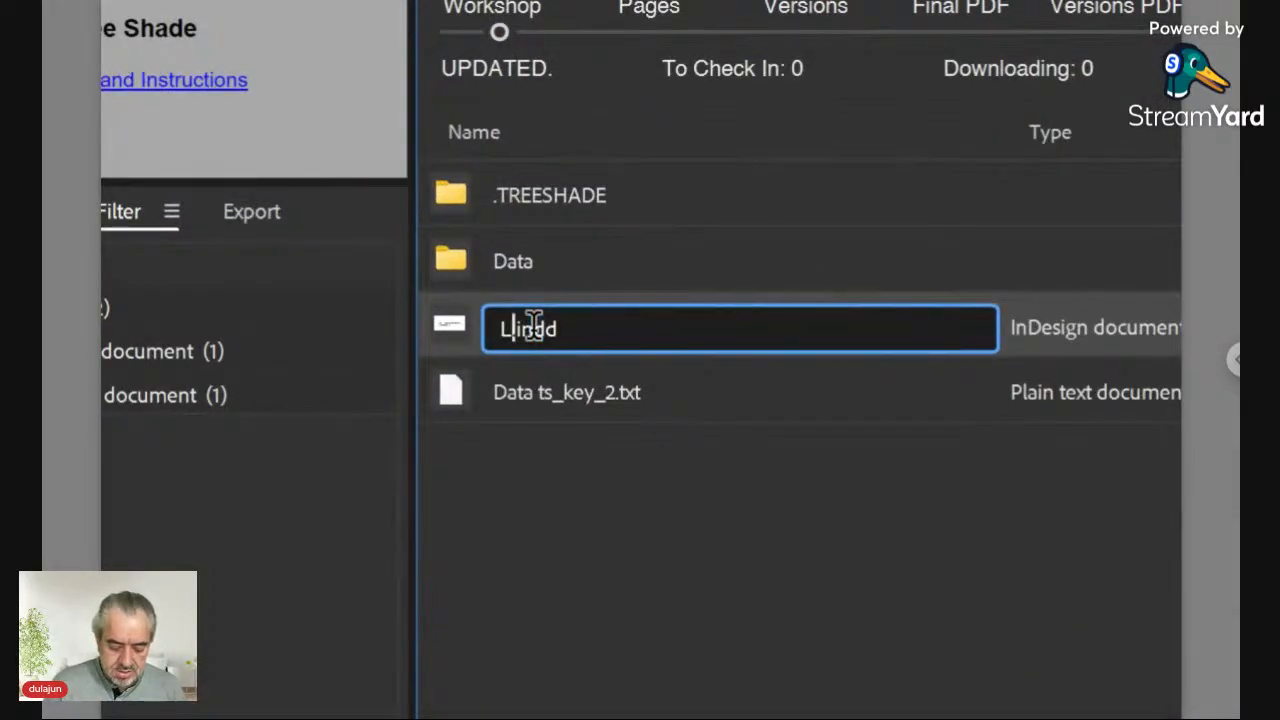
{"action": "type", "text": "ayout"}
{"action": "key", "text": "Return"}
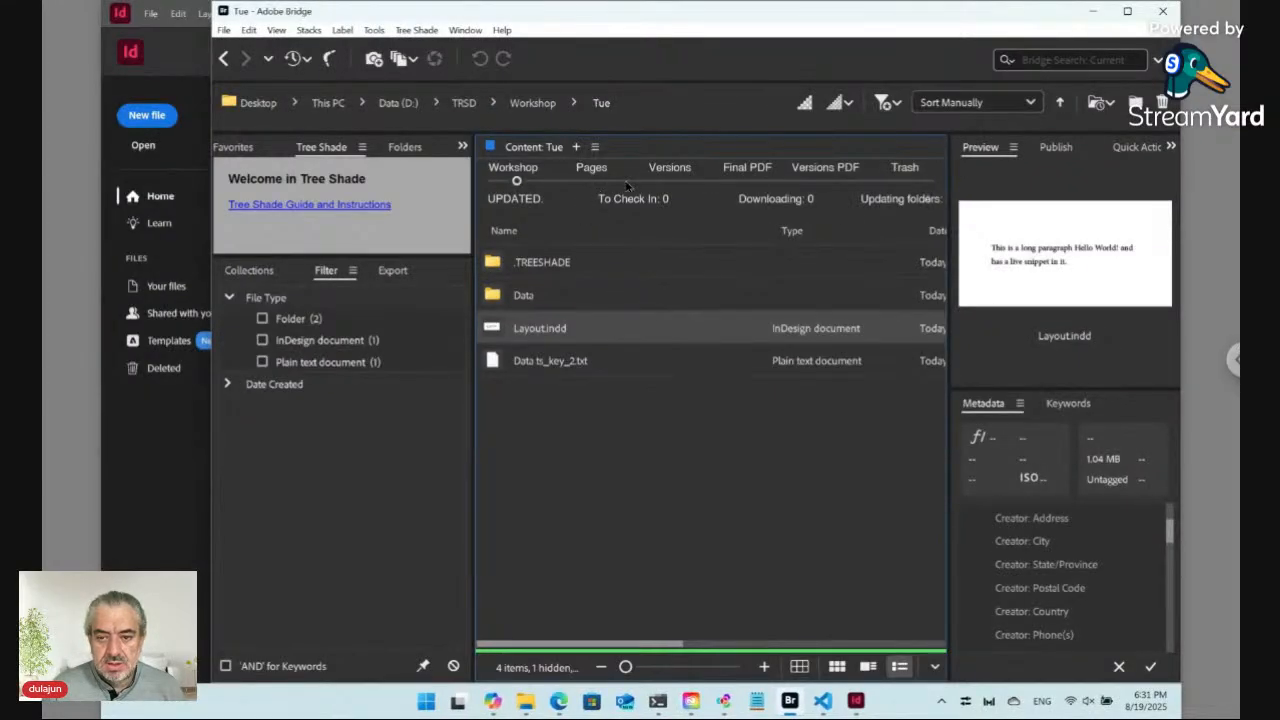
Step: Inspect the renamed Layout file in the Versions and Versions PDF views, then return to Workshop
{"action": "left_click", "coordinate": [674, 180]}
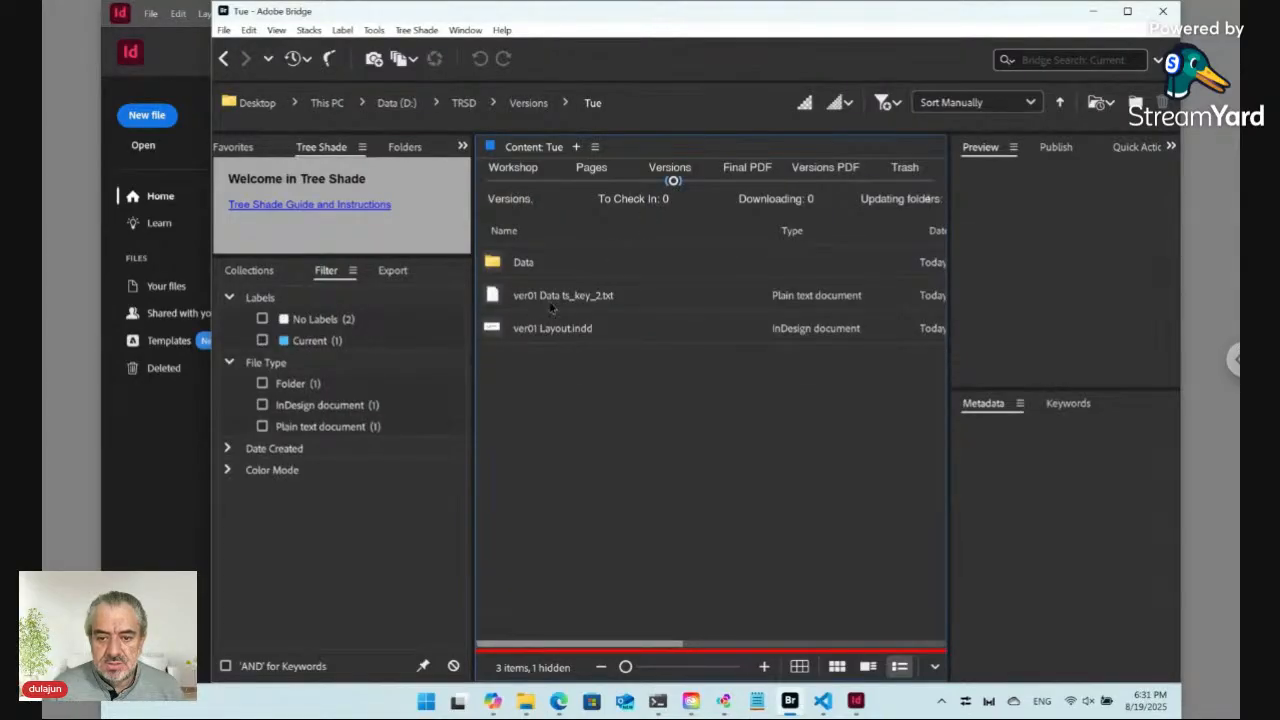
{"action": "left_click", "coordinate": [549, 336]}
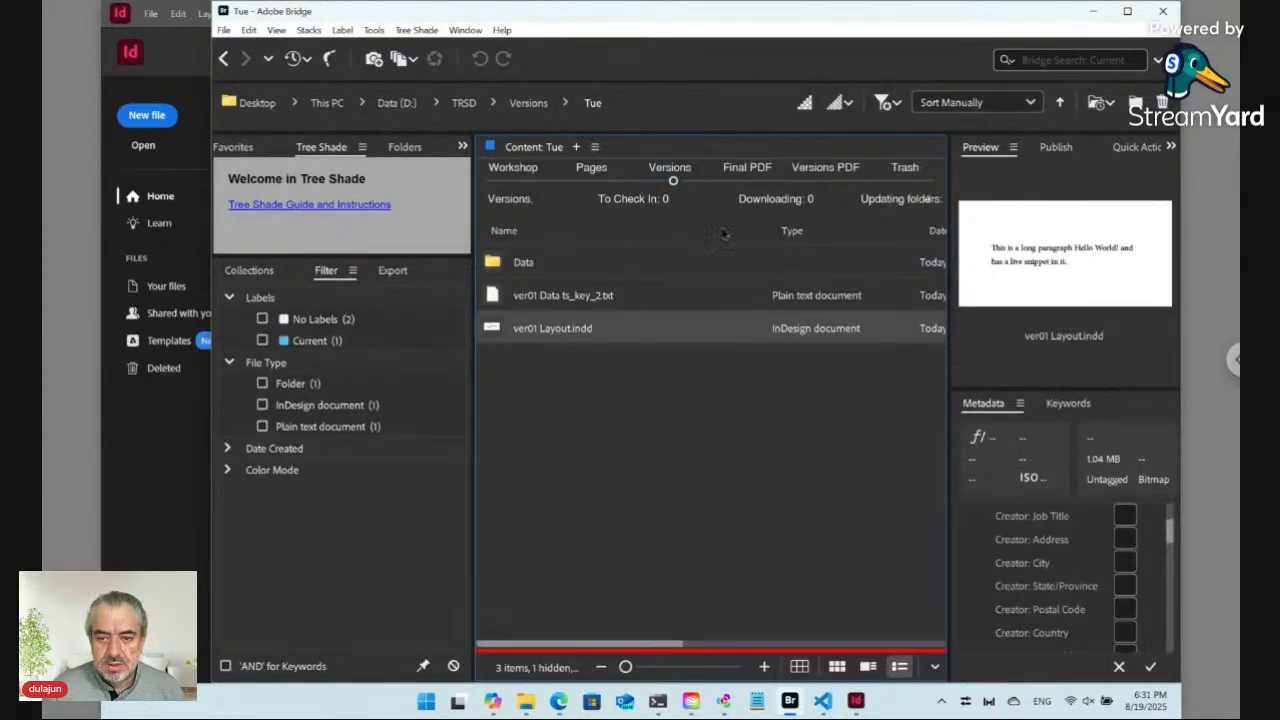
{"action": "left_click", "coordinate": [823, 180]}
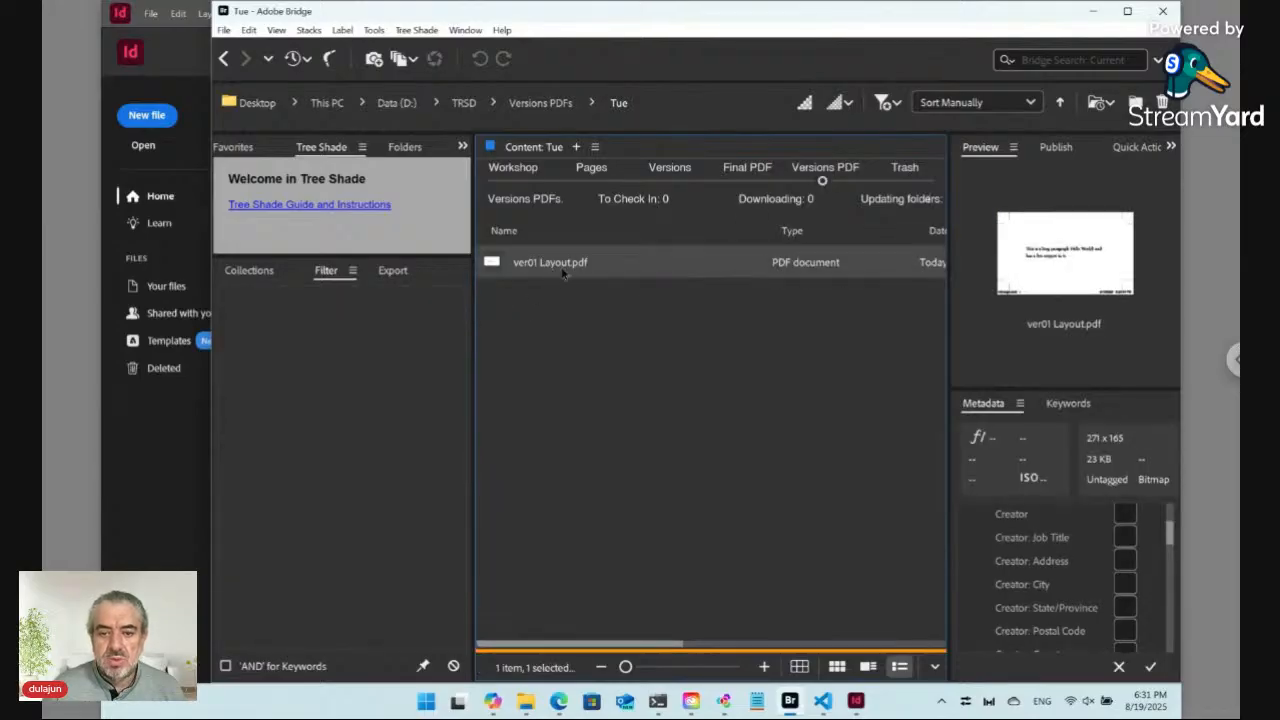
{"action": "left_click", "coordinate": [514, 182]}
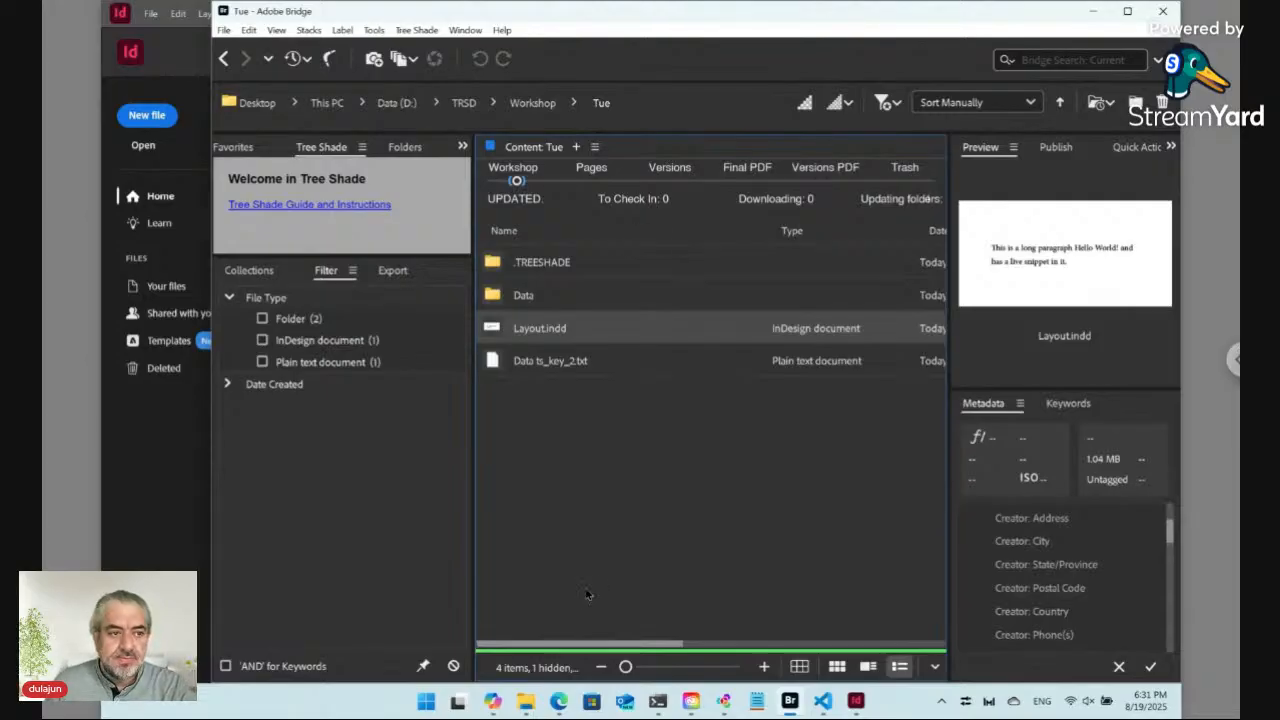
Step: Switch to the browser and reload the Tue form page
{"action": "left_click", "coordinate": [556, 700]}
{"action": "left_click", "coordinate": [285, 45]}
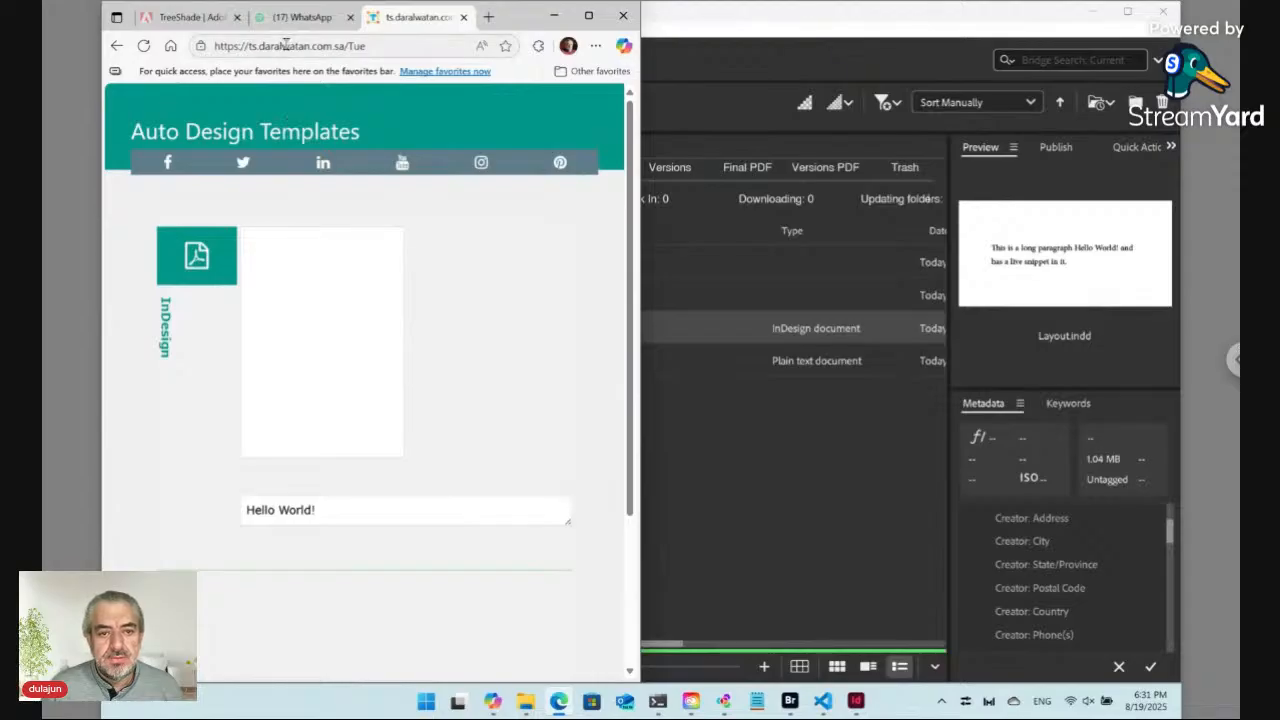
{"action": "key", "text": "Return"}
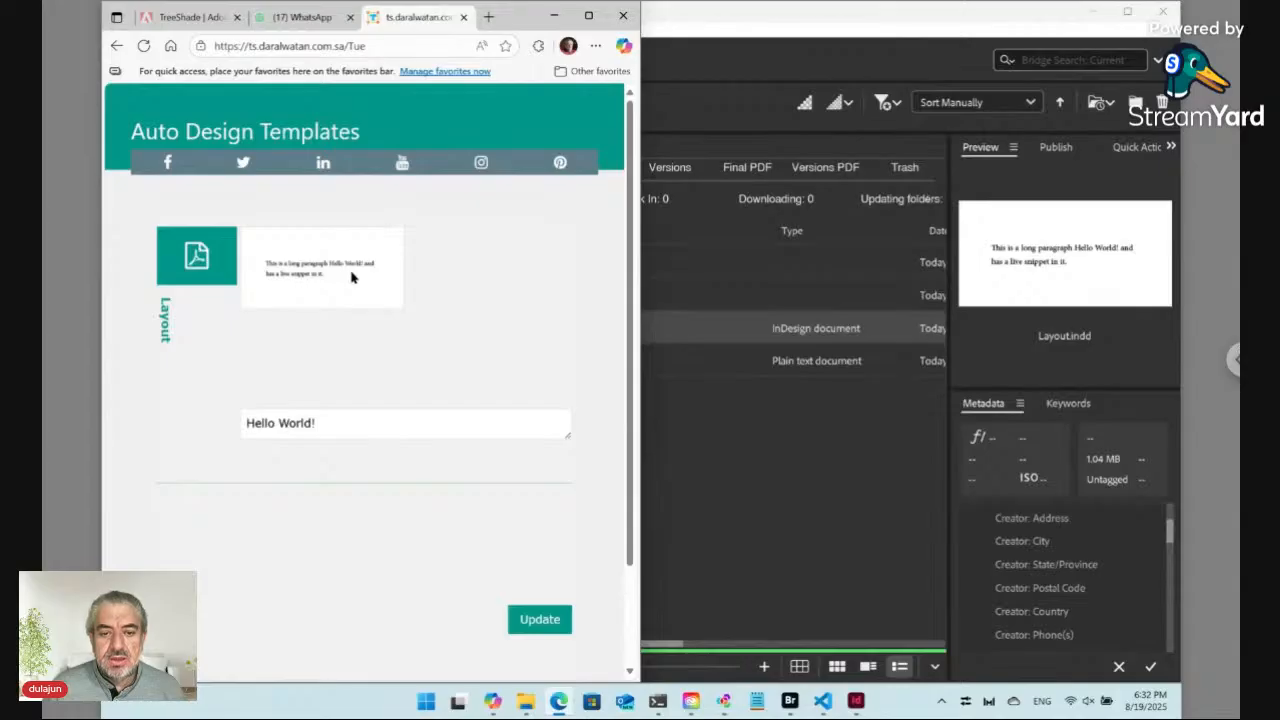
Step: Select the text in the form's Hello World! field and open the layout's preview
{"action": "left_click", "coordinate": [286, 424]}
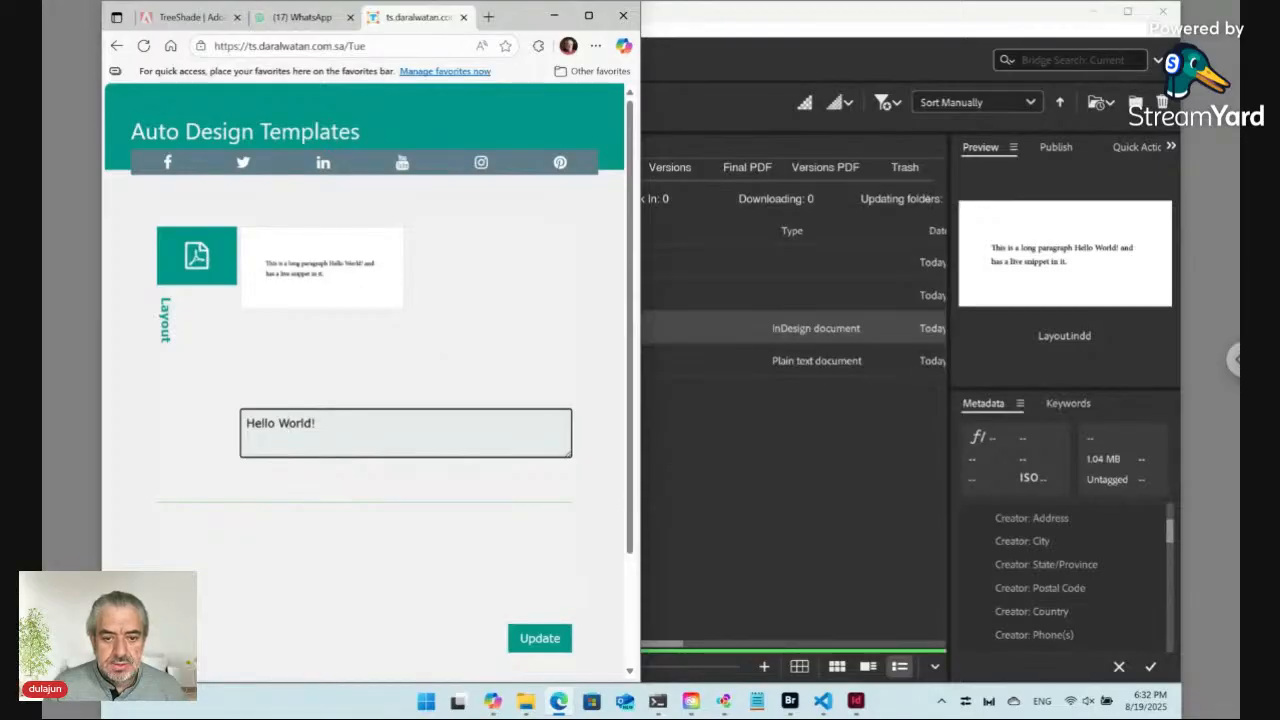
{"action": "key", "text": "ctrl+a"}
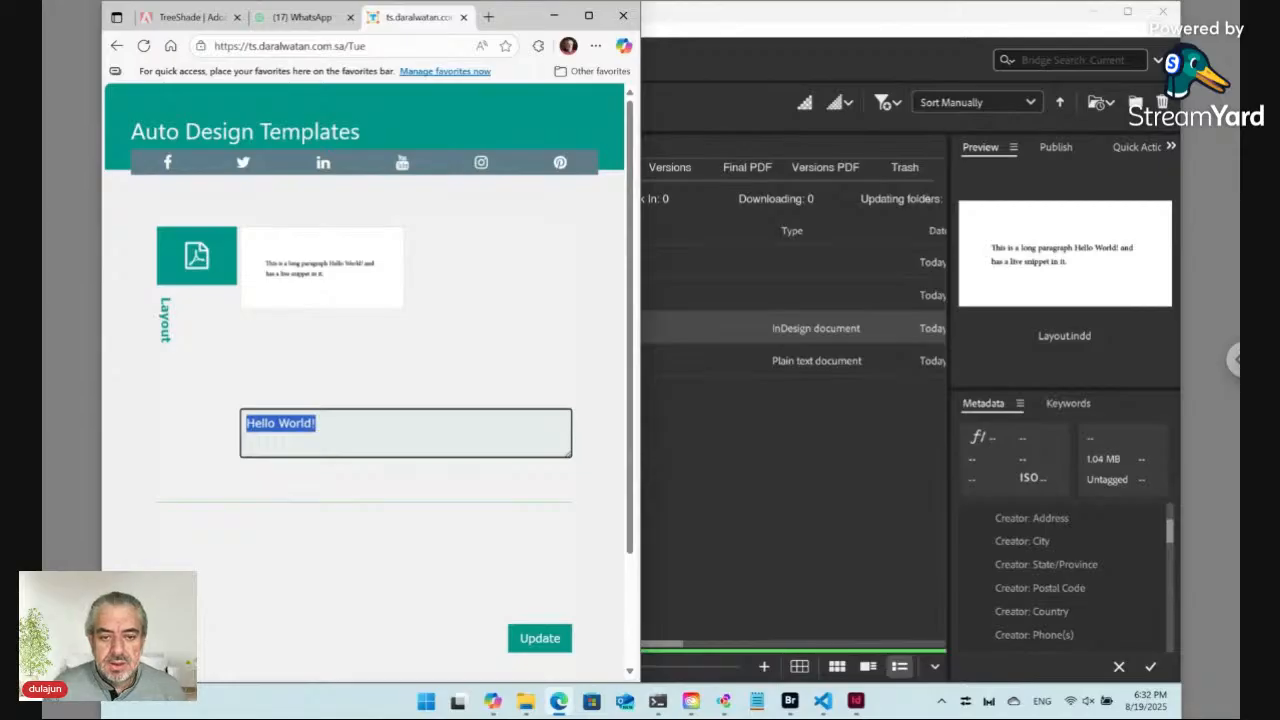
{"action": "left_click", "coordinate": [367, 286]}
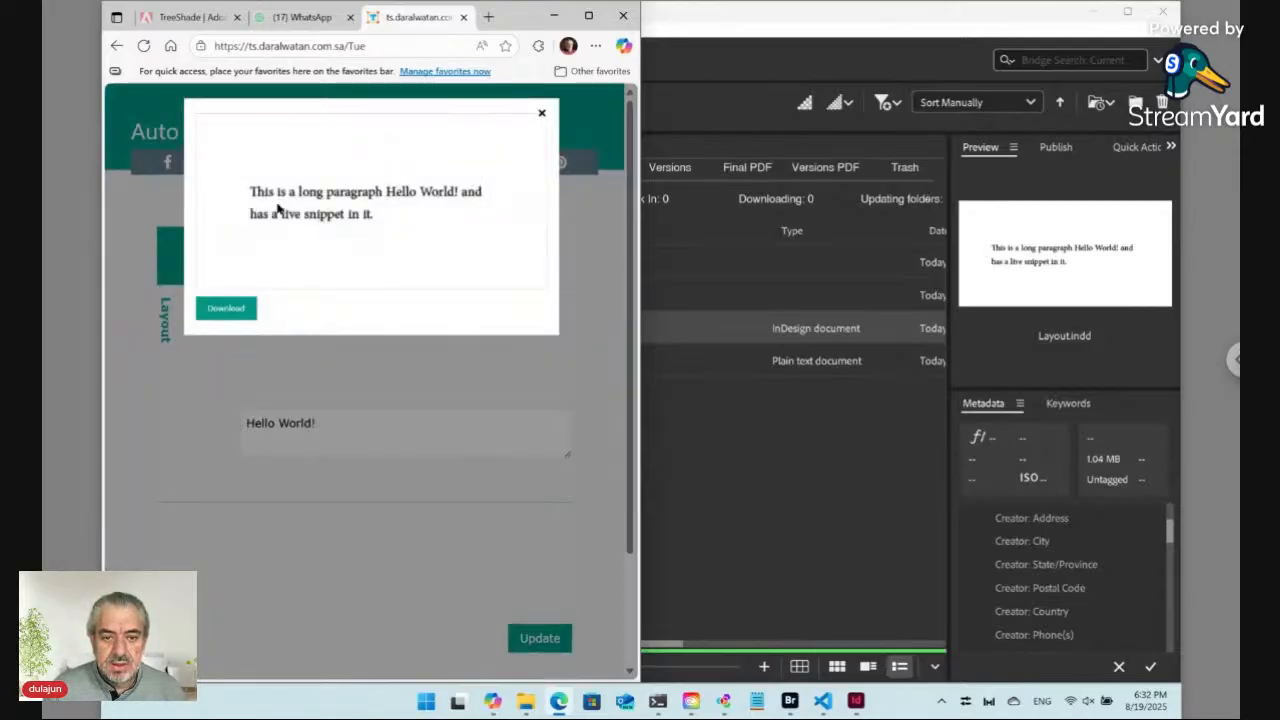
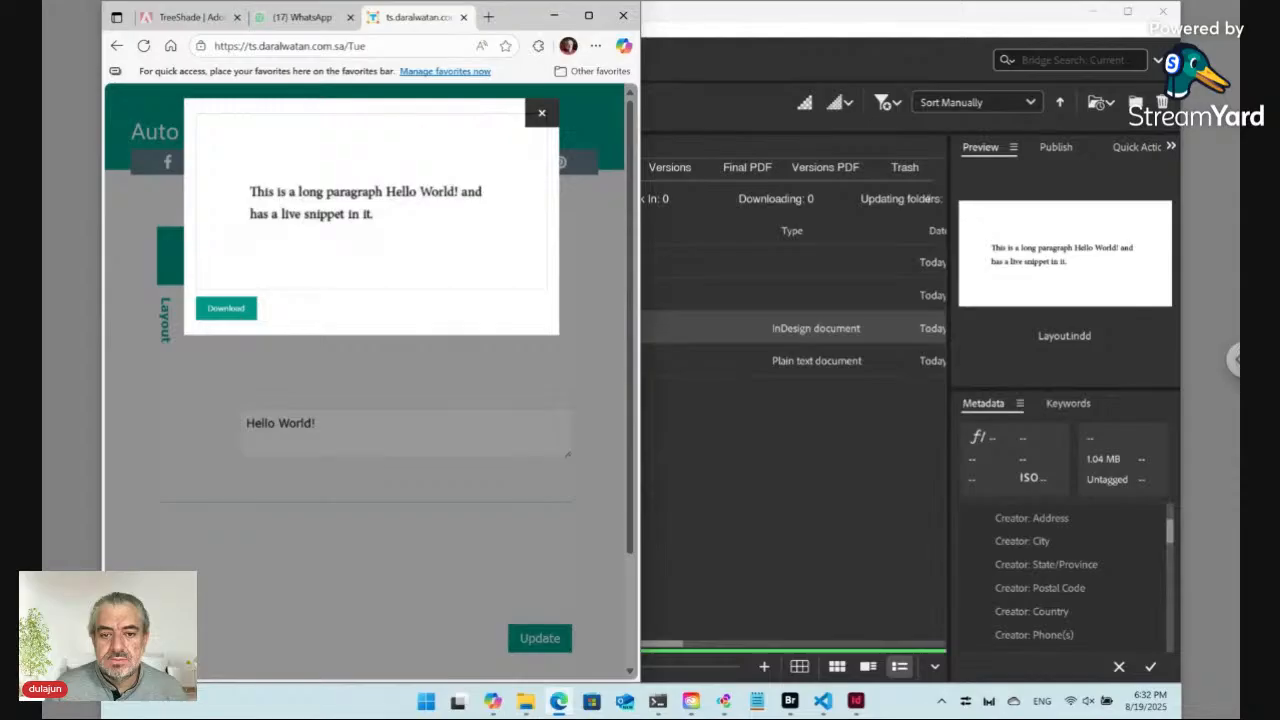
Step: Replace the form's Hello World! field text with "very long..." and submit the update
{"action": "left_click", "coordinate": [542, 113]}
{"action": "left_click", "coordinate": [294, 424]}
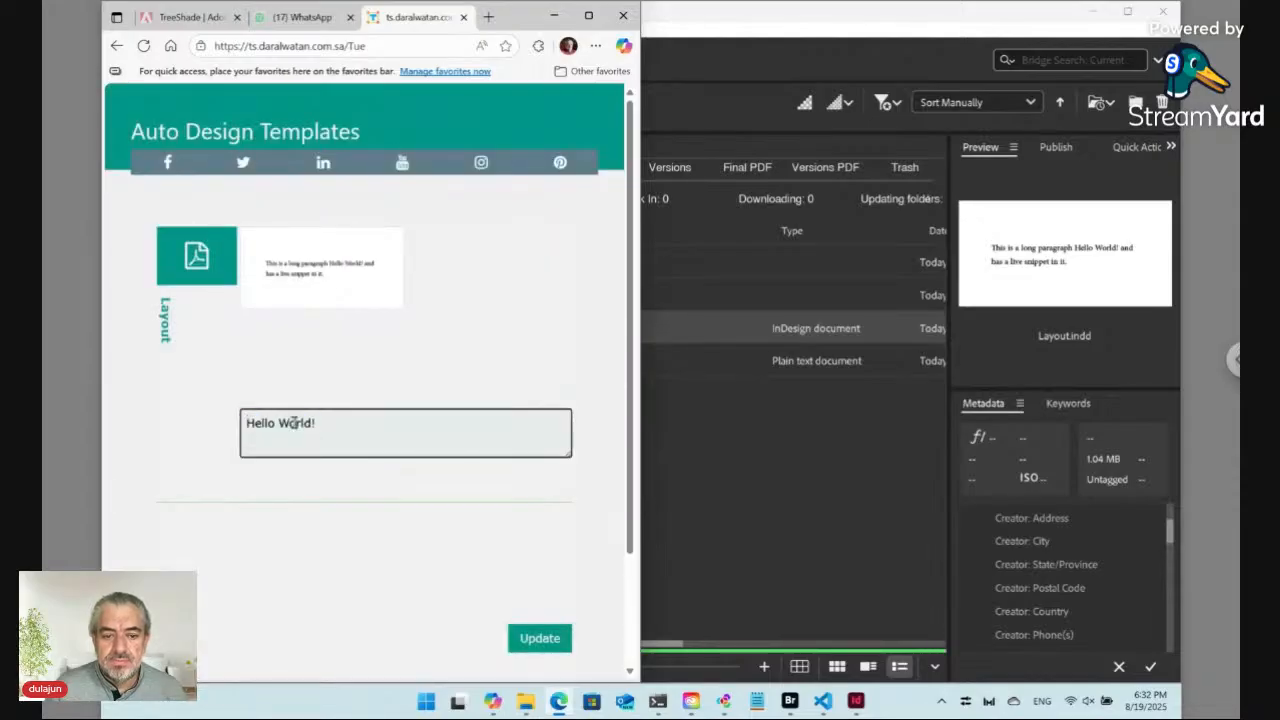
{"action": "key", "text": "ctrl+a"}
{"action": "type", "text": "ver"}
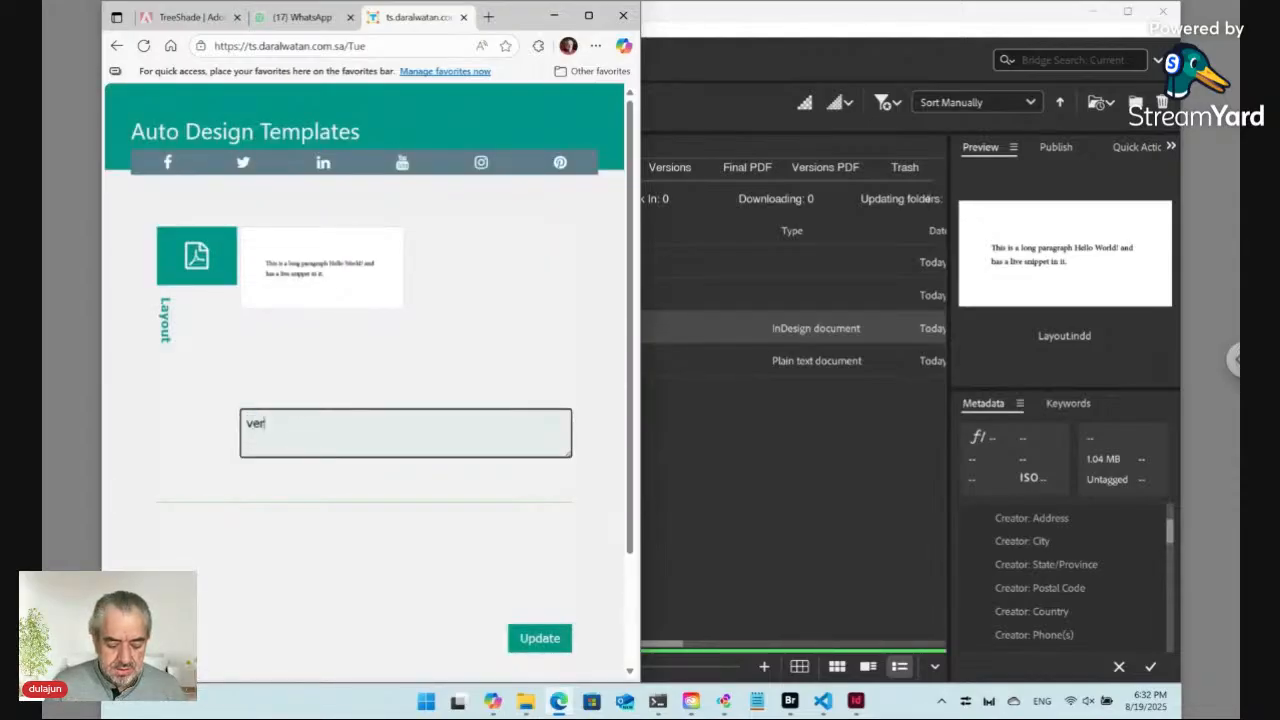
{"action": "type", "text": "y lon"}
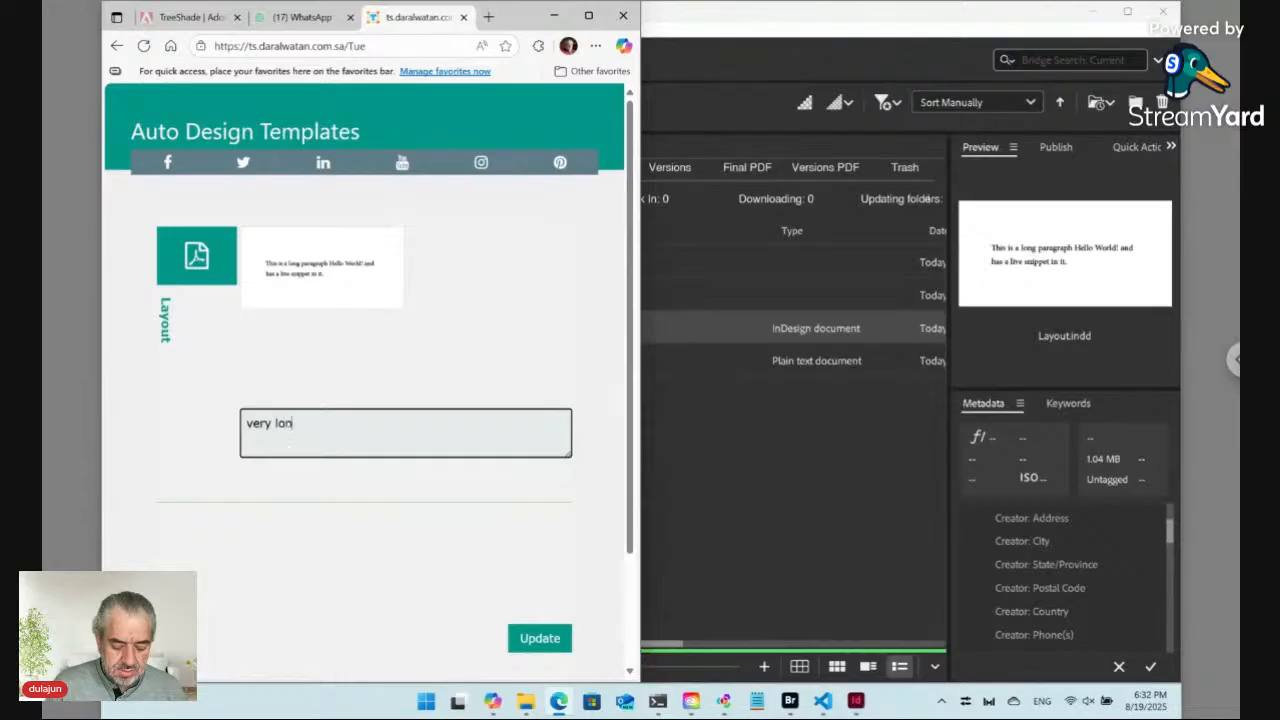
{"action": "type", "text": "g..."}
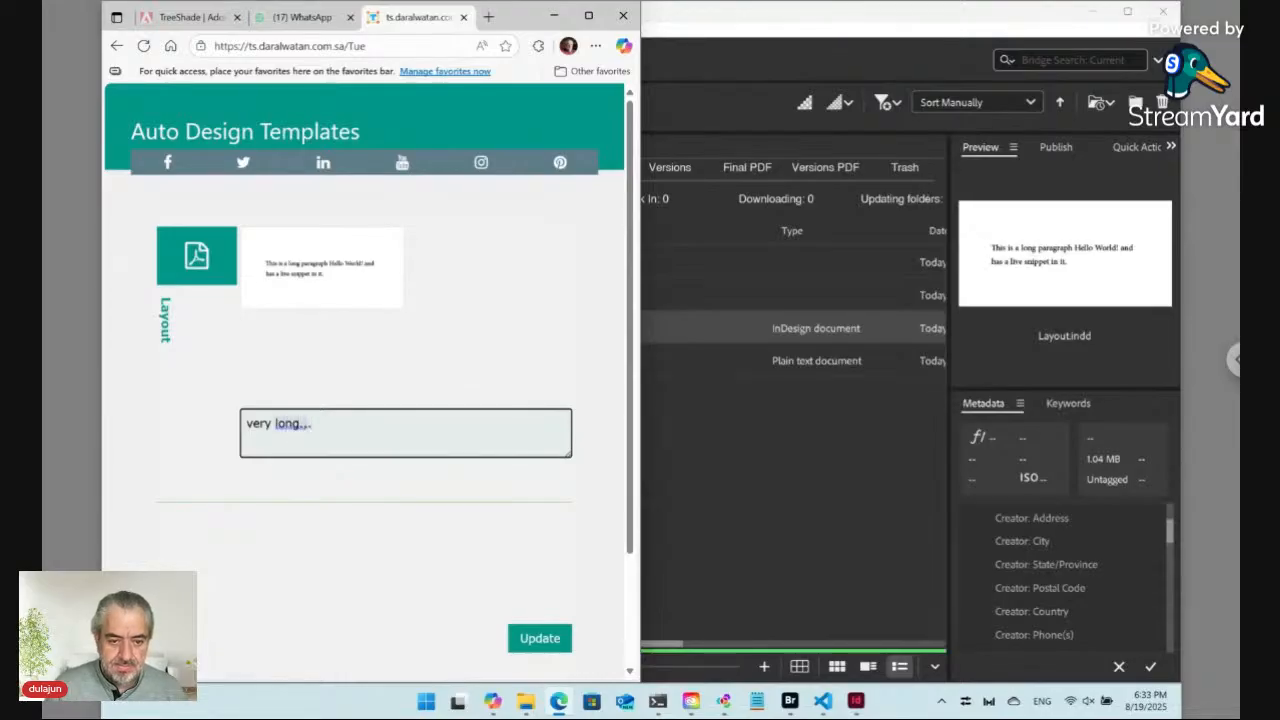
{"action": "left_click", "coordinate": [545, 644]}
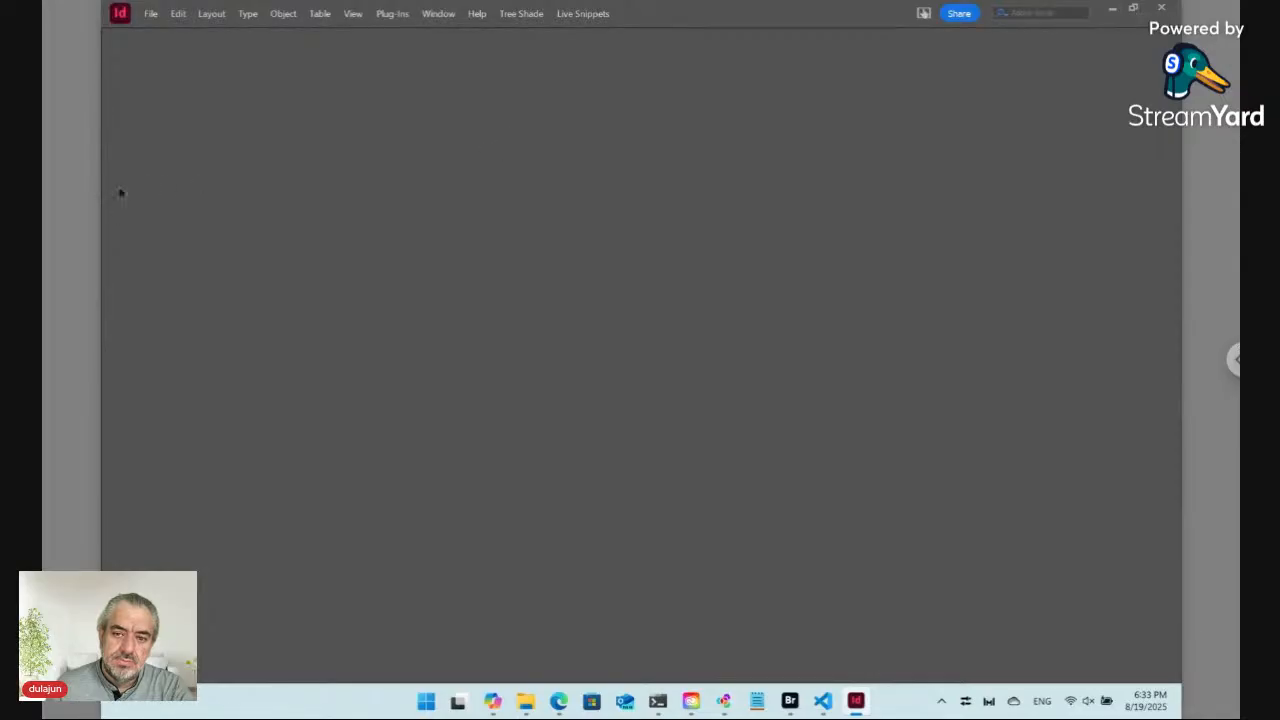
Step: Restore the InDesign window and close the open layout document
{"action": "left_click", "coordinate": [1133, 8]}
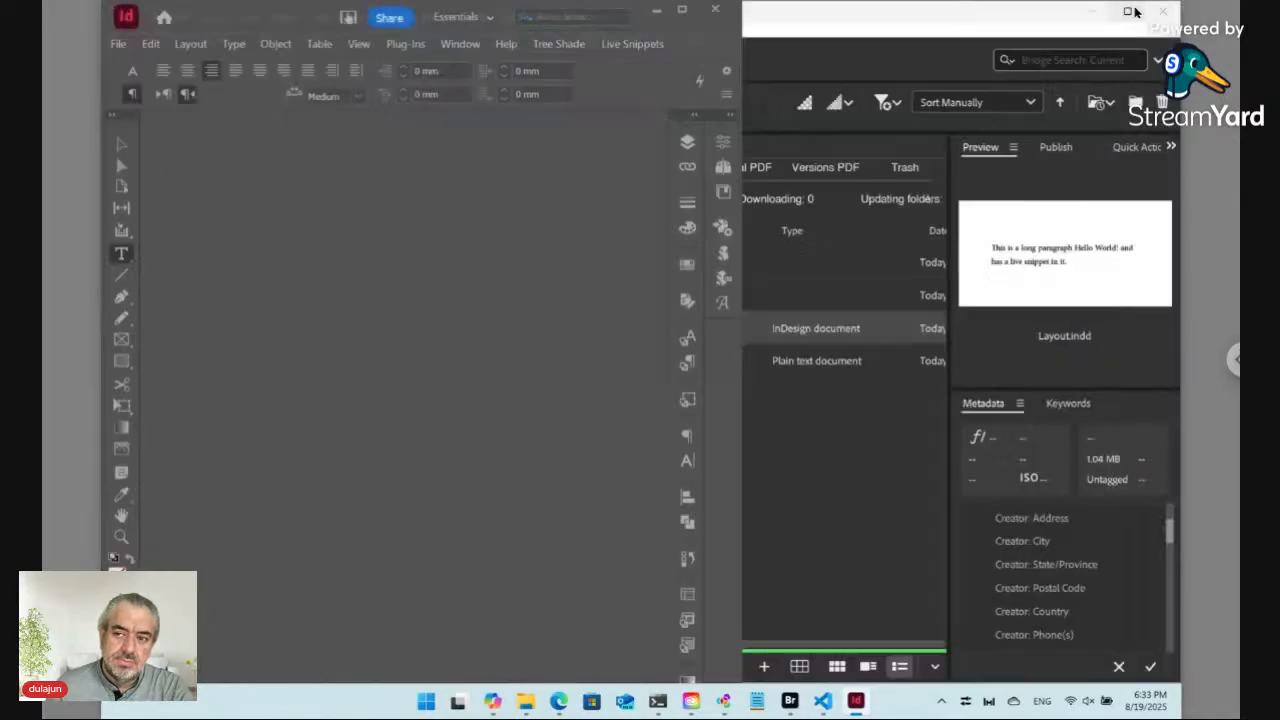
{"action": "key", "text": "ctrl+w"}
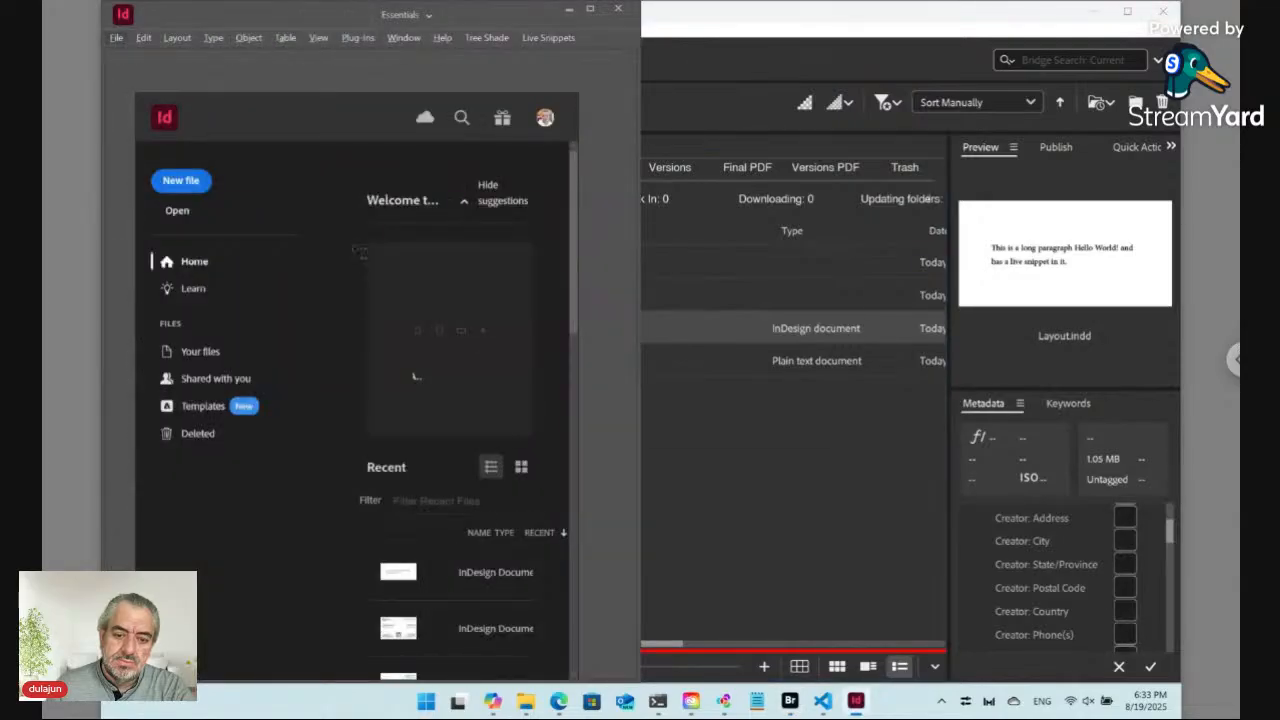
Step: Switch to the browser form, open the updated layout preview, and close it again
{"action": "left_click", "coordinate": [559, 703]}
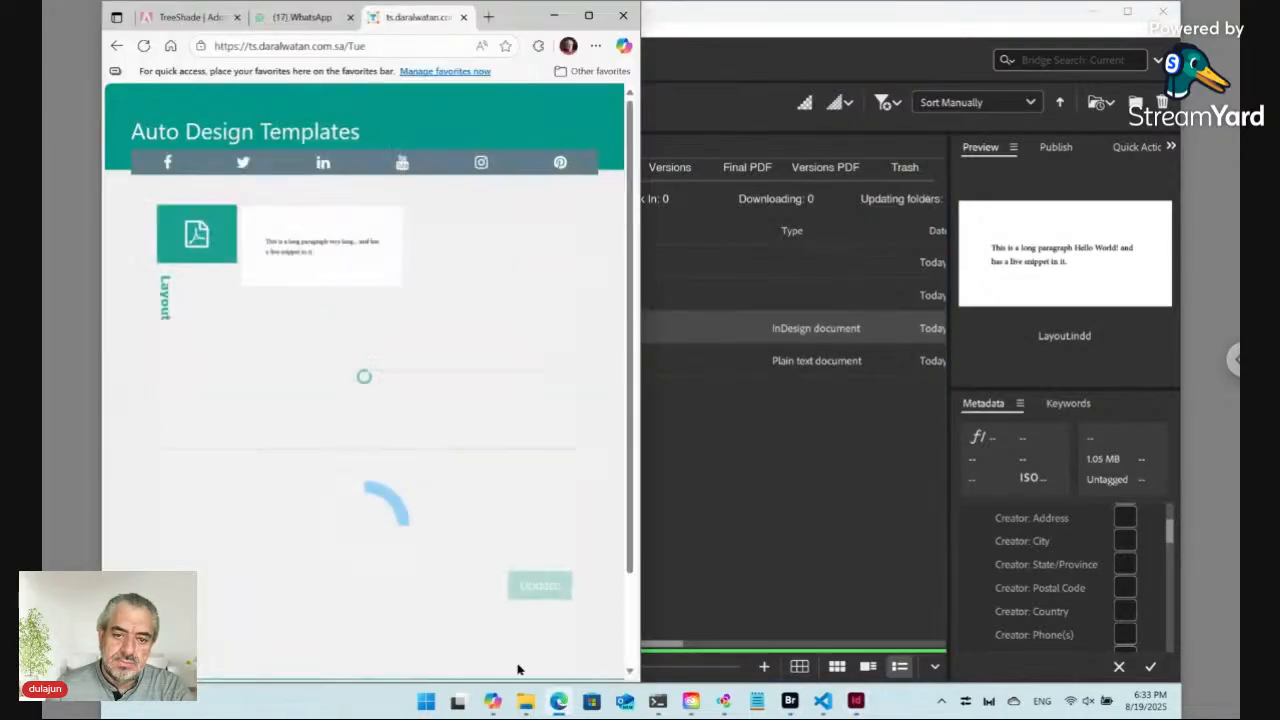
{"action": "left_click", "coordinate": [339, 278]}
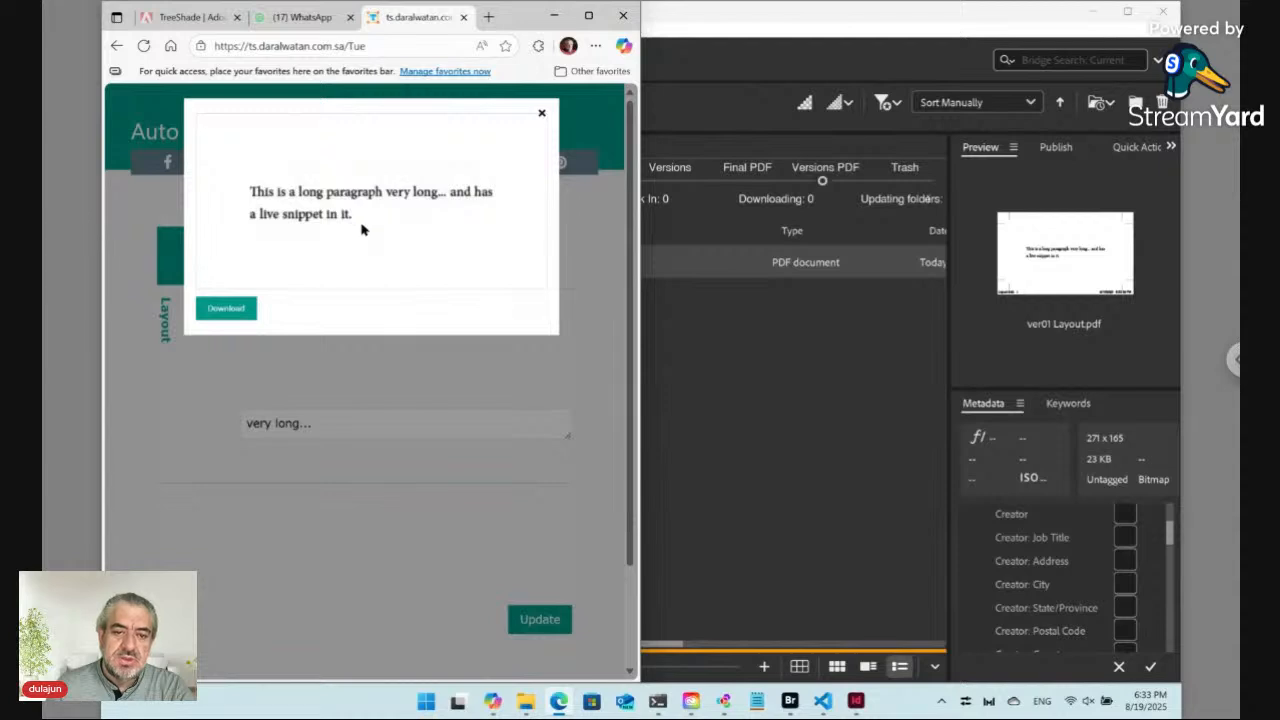
{"action": "left_click", "coordinate": [542, 114]}
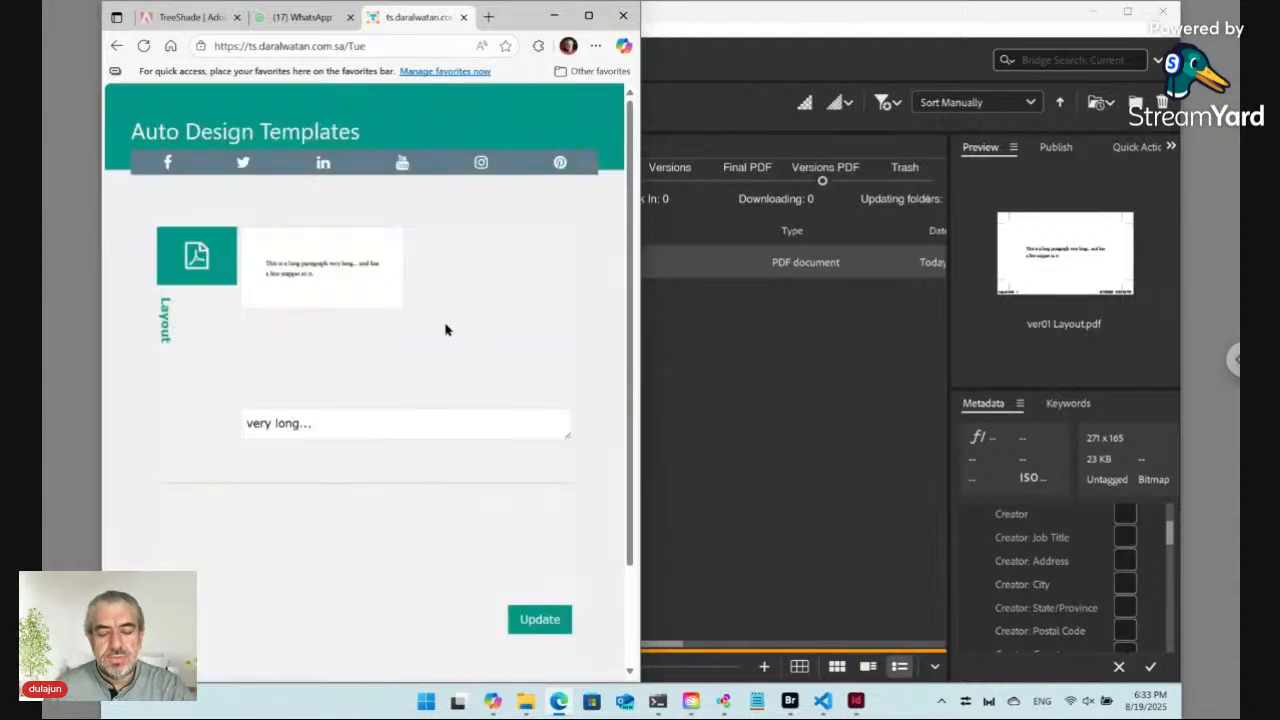
Step: In the Workshop view, open the Data folder and rename Content.txt to ID12345.txt
{"action": "left_click", "coordinate": [840, 366]}
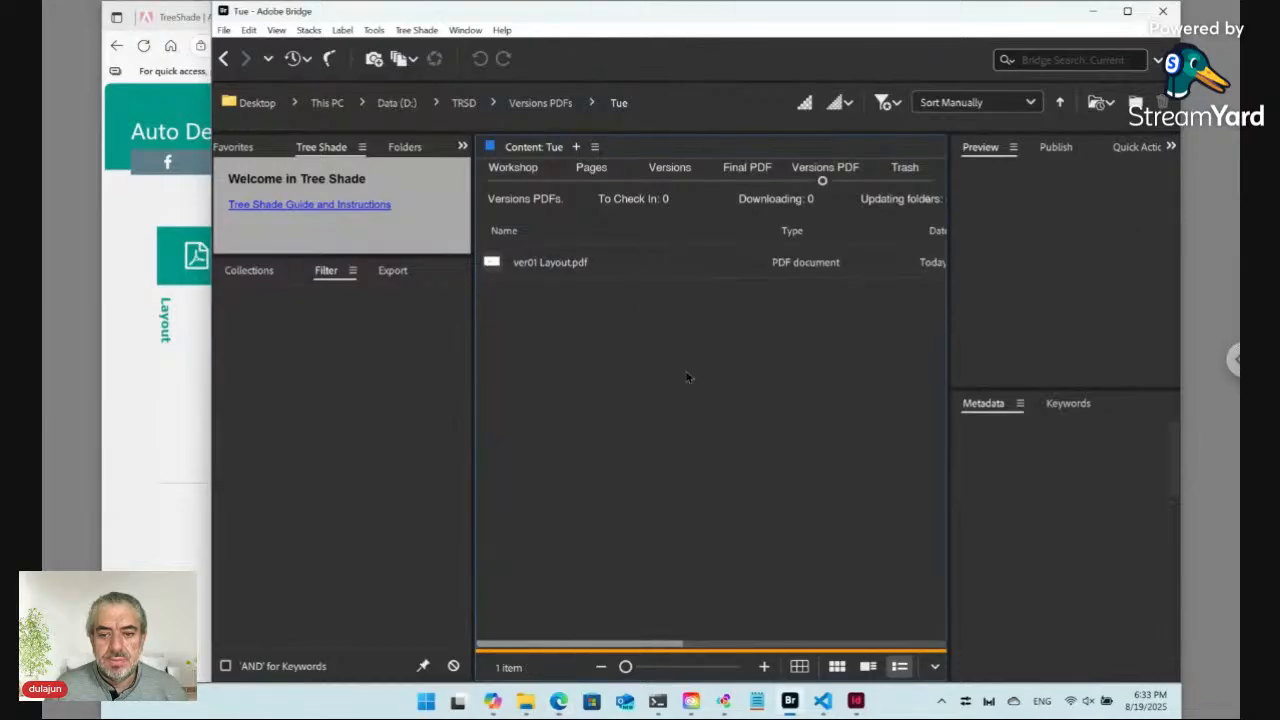
{"action": "left_click", "coordinate": [514, 172]}
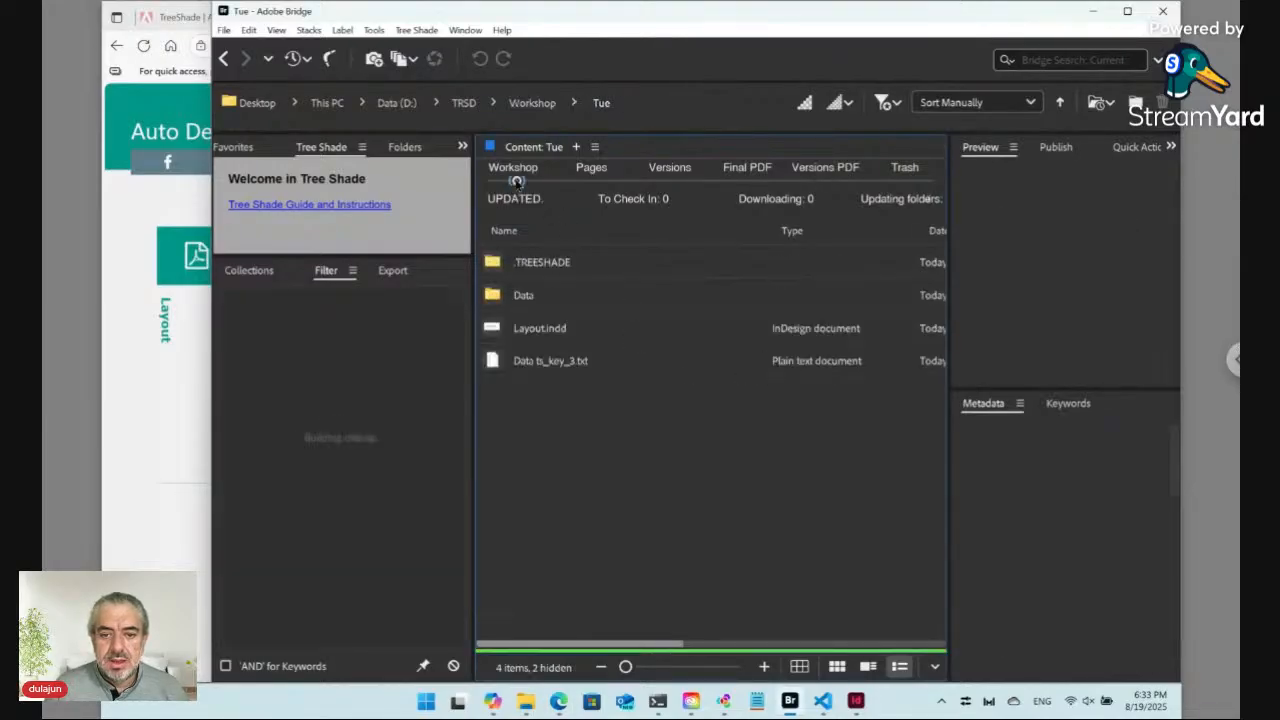
{"action": "left_click", "coordinate": [545, 298]}
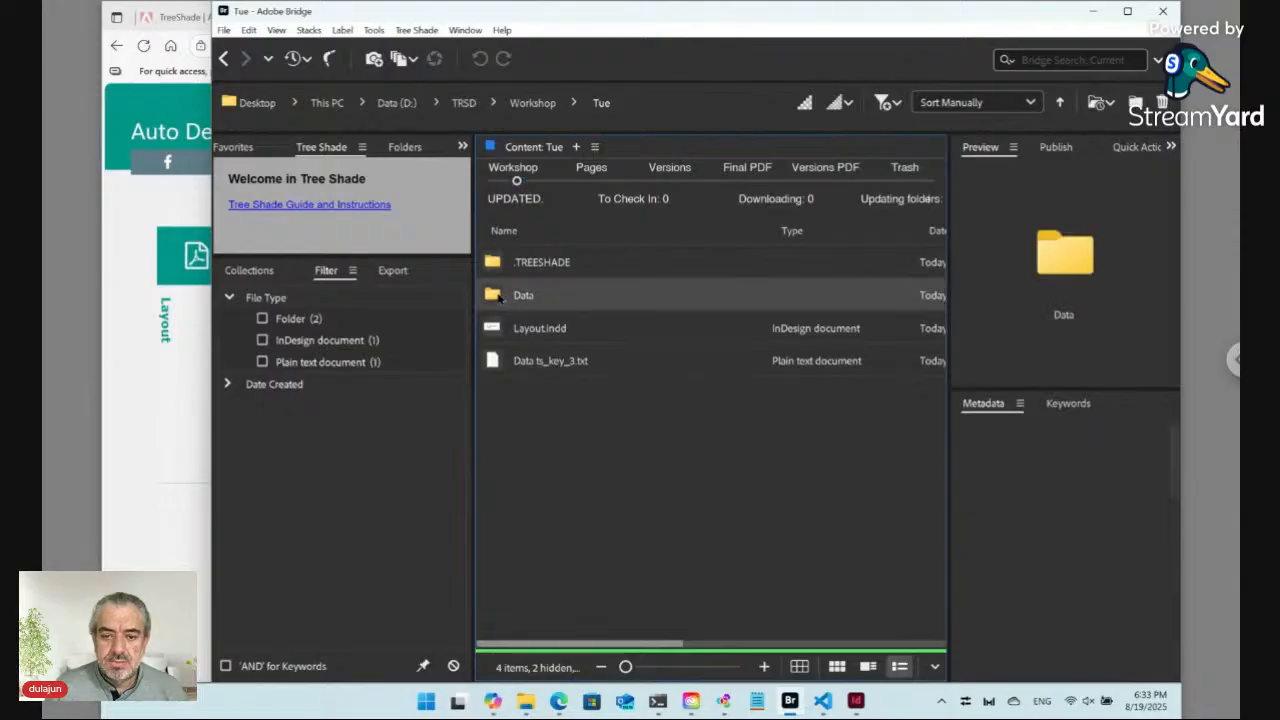
{"action": "double_click", "coordinate": [498, 295]}
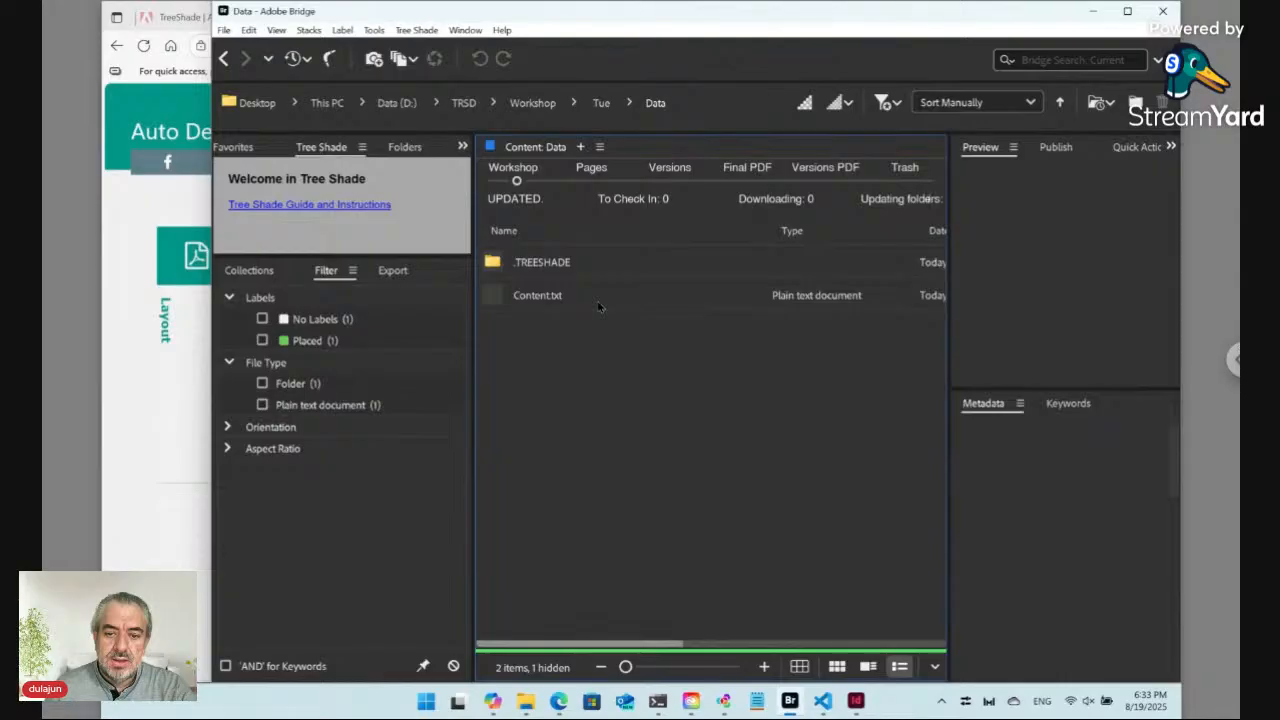
{"action": "left_click", "coordinate": [521, 305]}
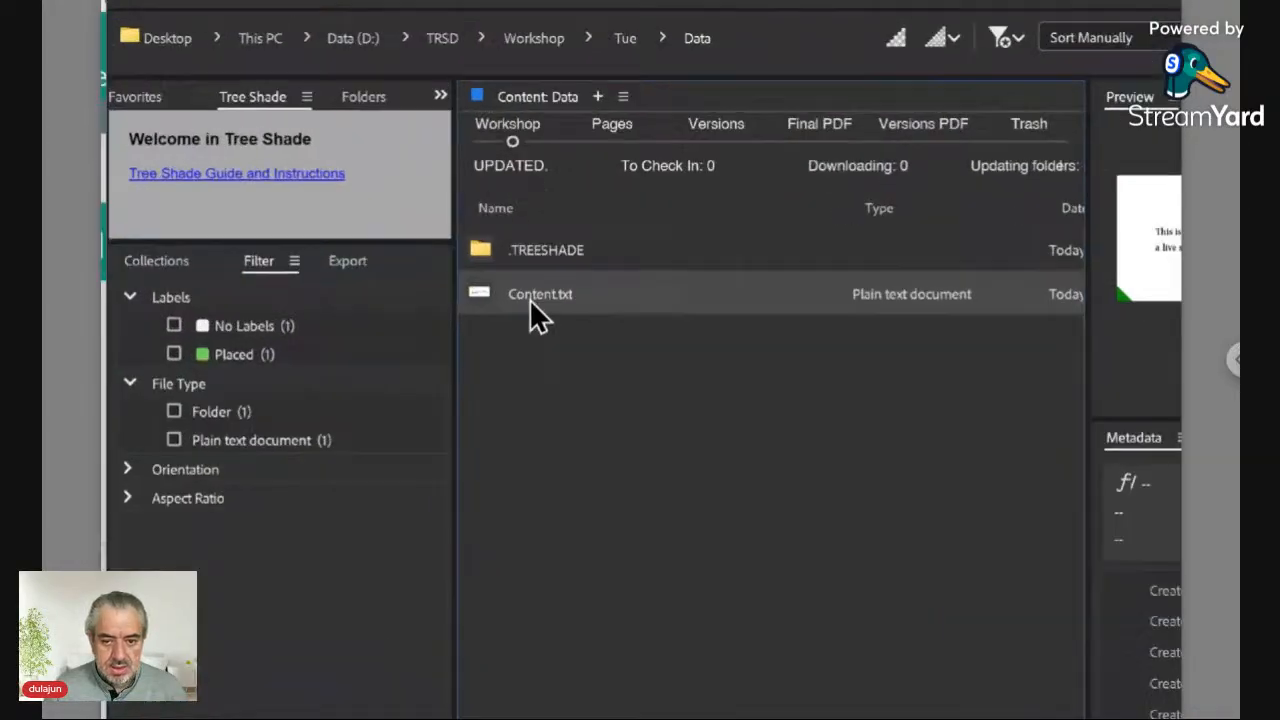
{"action": "left_click", "coordinate": [530, 301]}
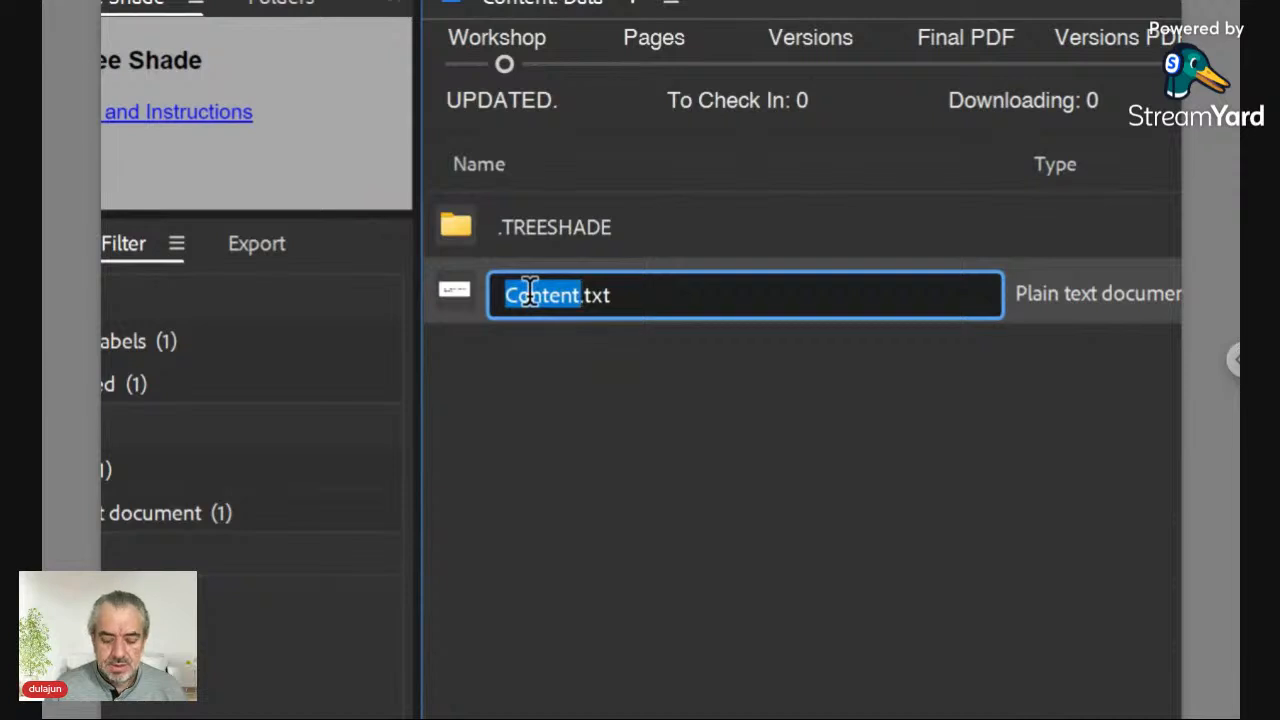
{"action": "type", "text": "ID"}
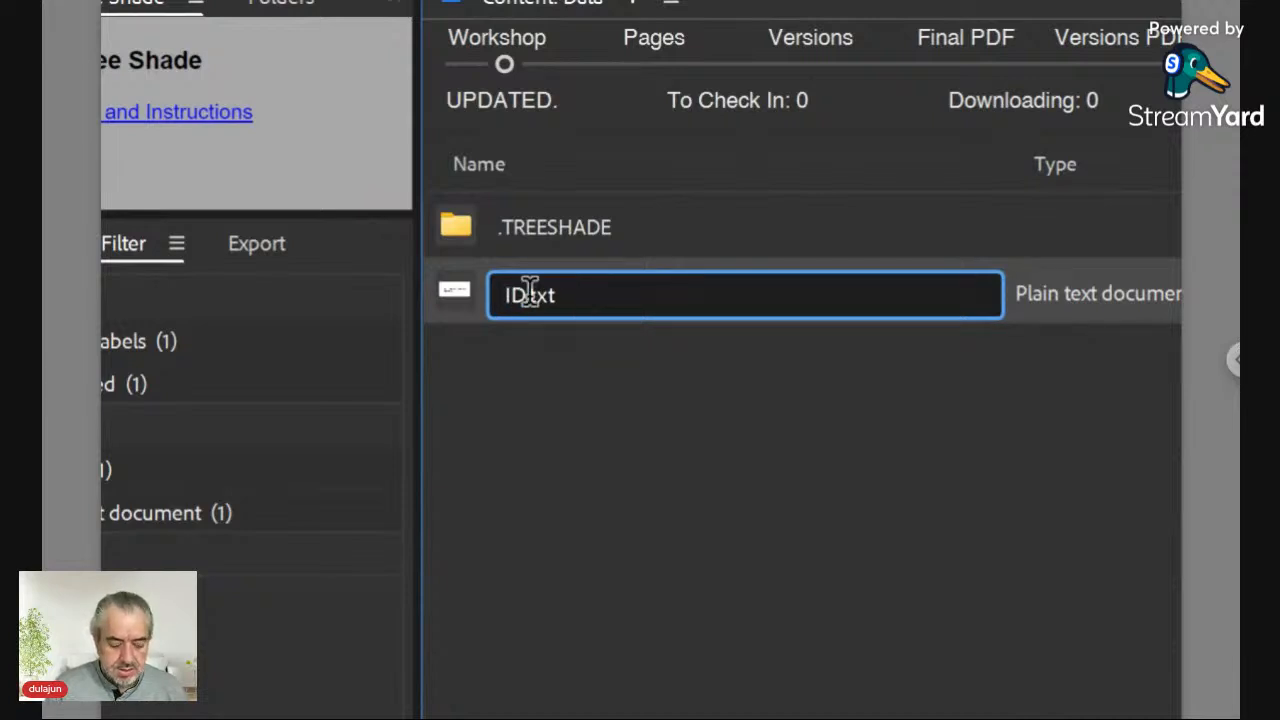
{"action": "type", "text": "12345"}
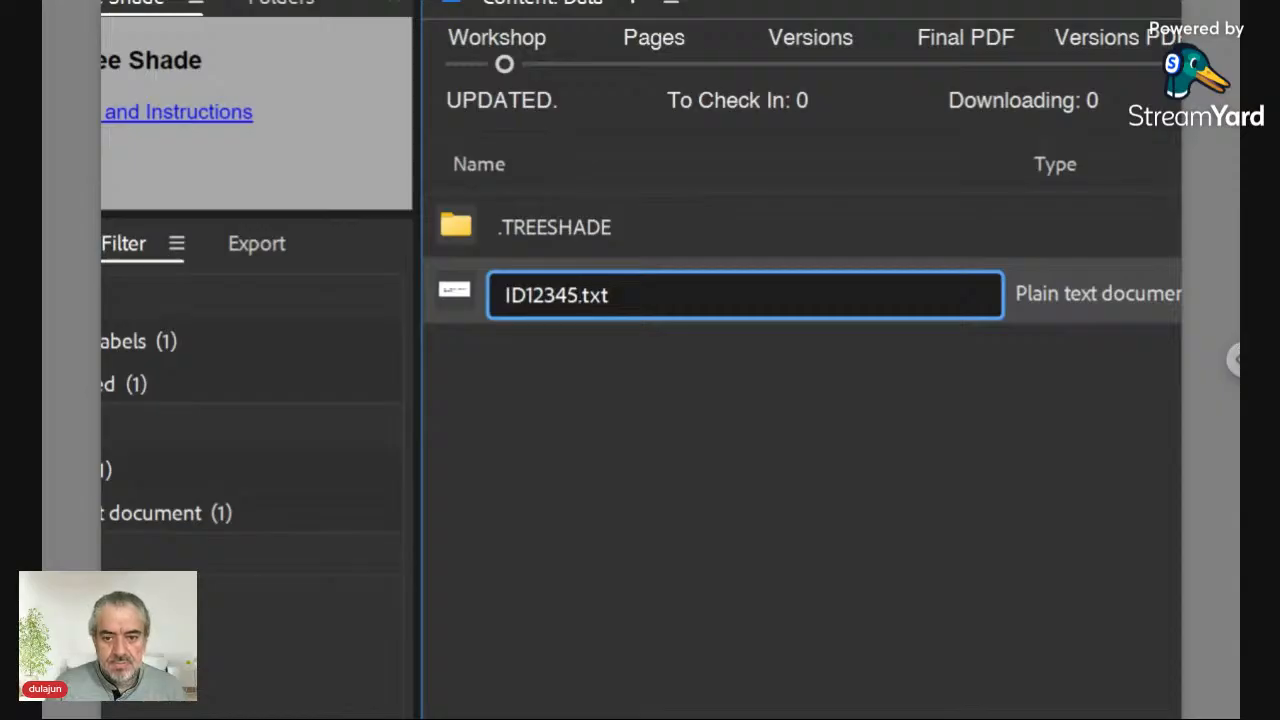
{"action": "key", "text": "Return"}
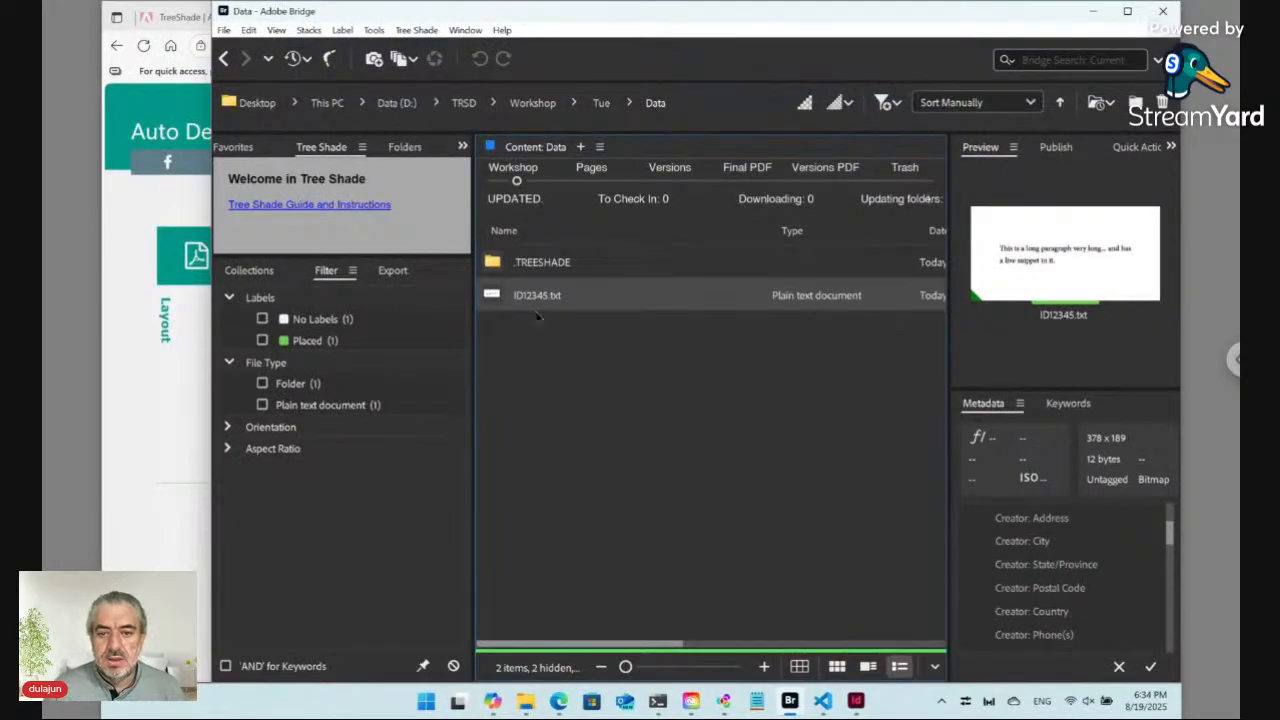
Step: Switch to InDesign, maximize its window, and open Layout.indd from the recent files
{"action": "left_click", "coordinate": [541, 330]}
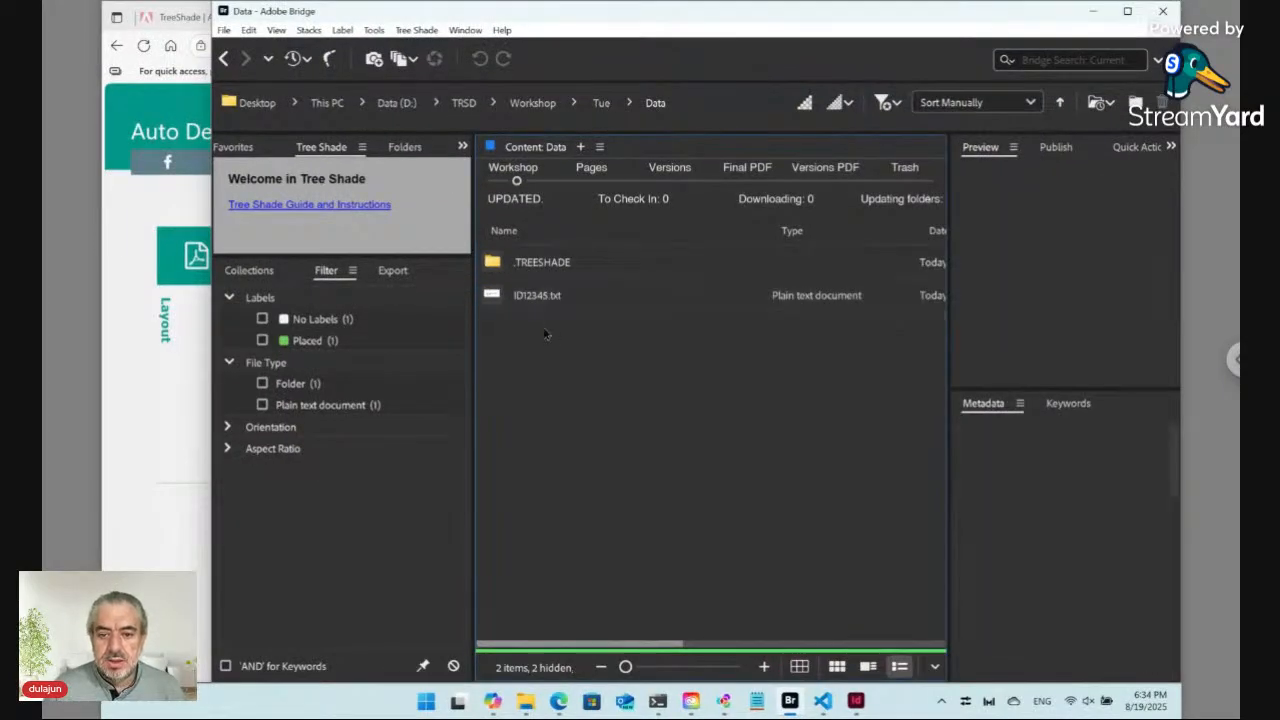
{"action": "left_click", "coordinate": [857, 702]}
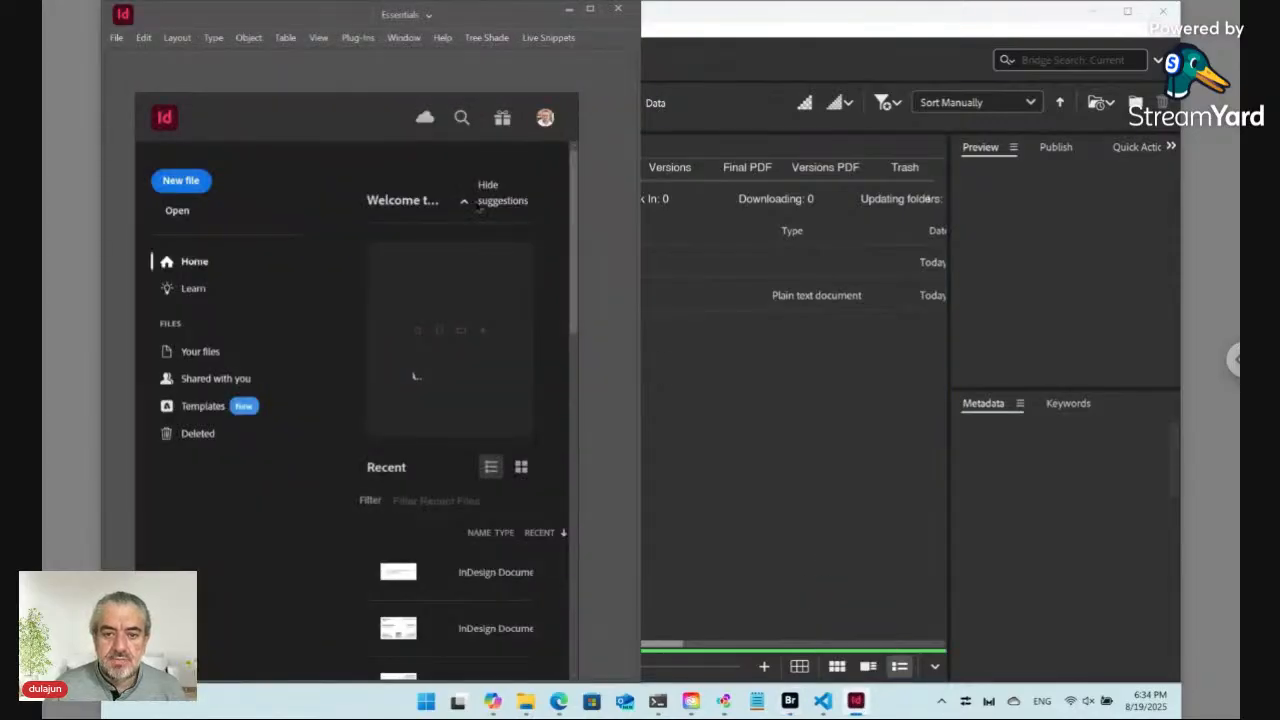
{"action": "left_click", "coordinate": [590, 9]}
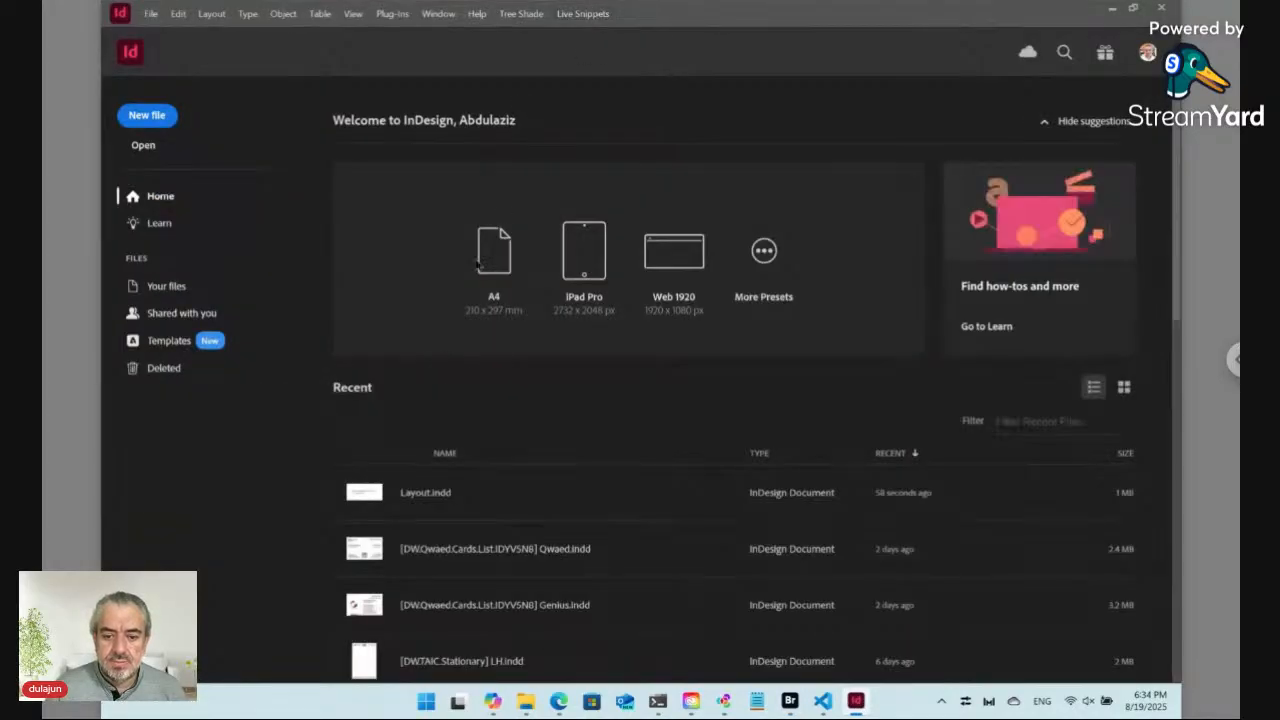
{"action": "left_click", "coordinate": [426, 490]}
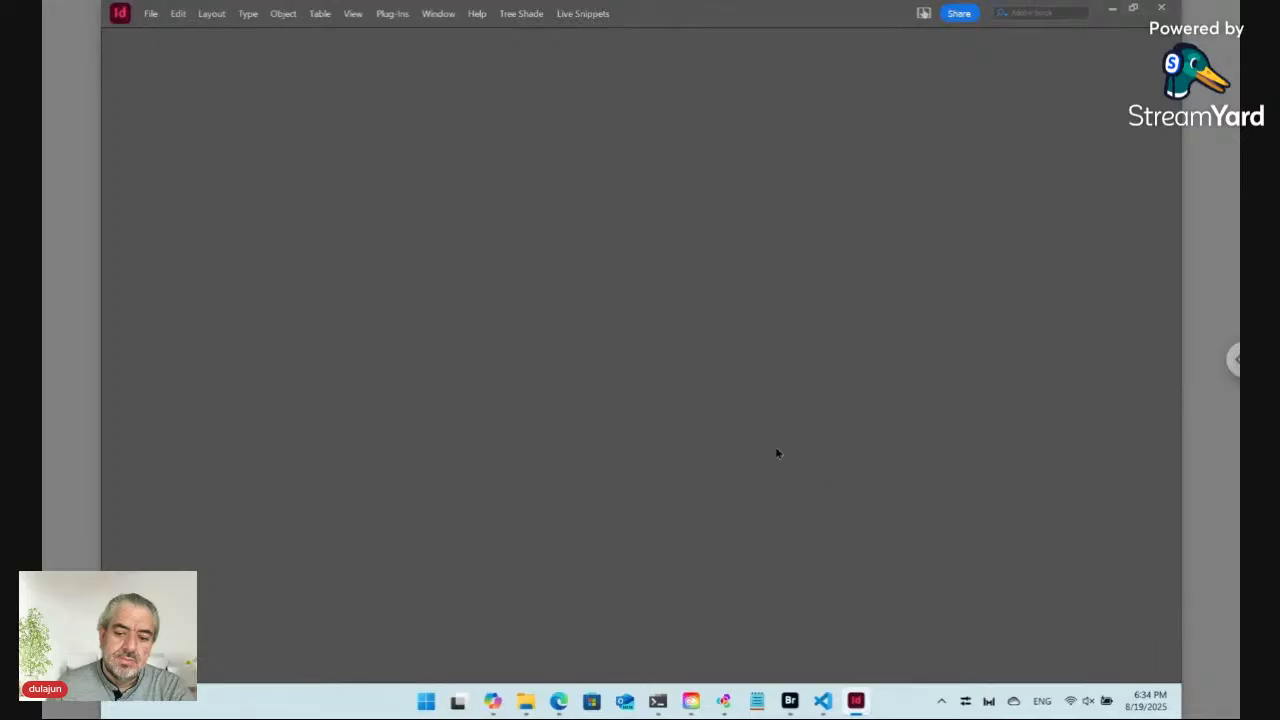
Step: Switch to Bridge, go back to the Tue folder, and select Layout.indd
{"action": "left_click", "coordinate": [791, 703]}
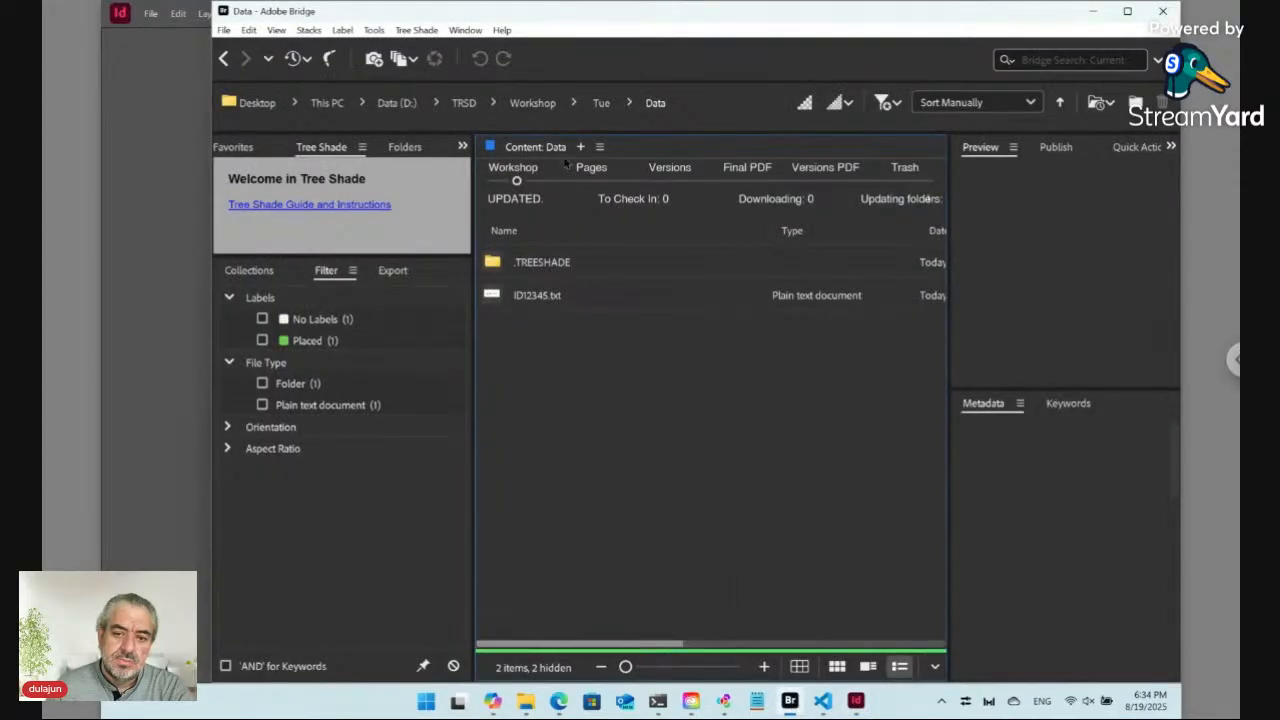
{"action": "left_click", "coordinate": [603, 103]}
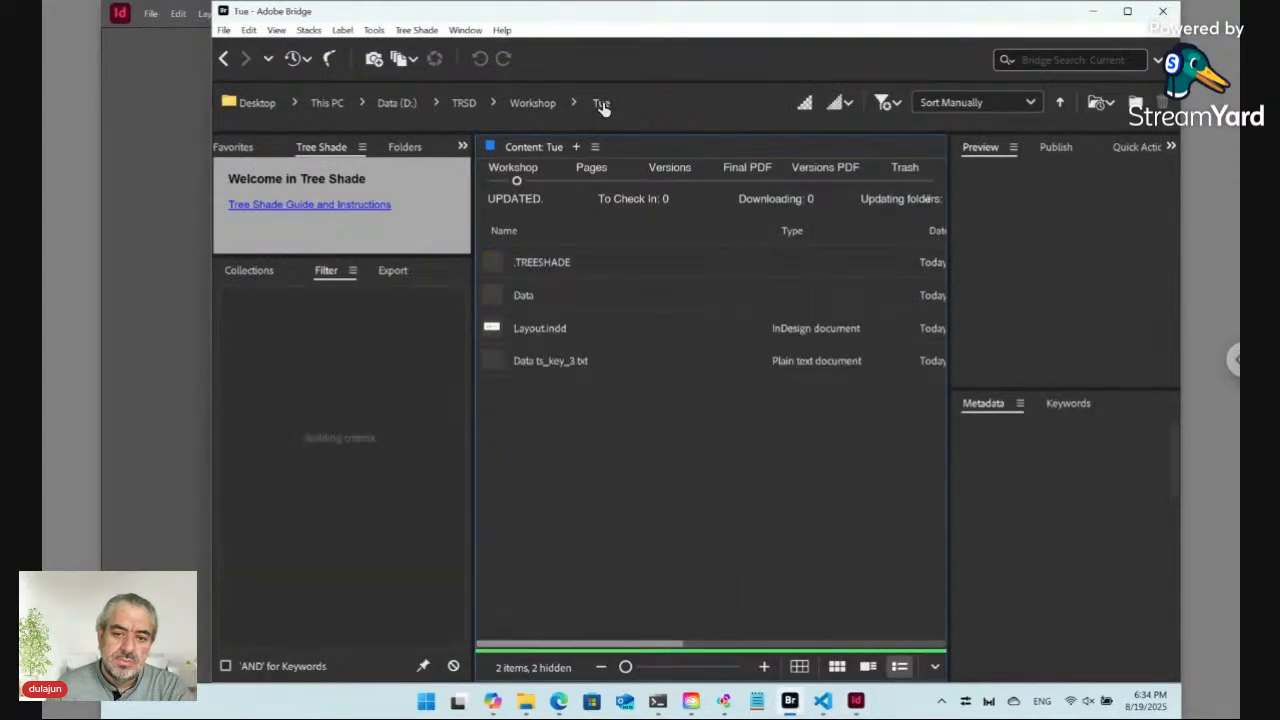
{"action": "left_click", "coordinate": [540, 330]}
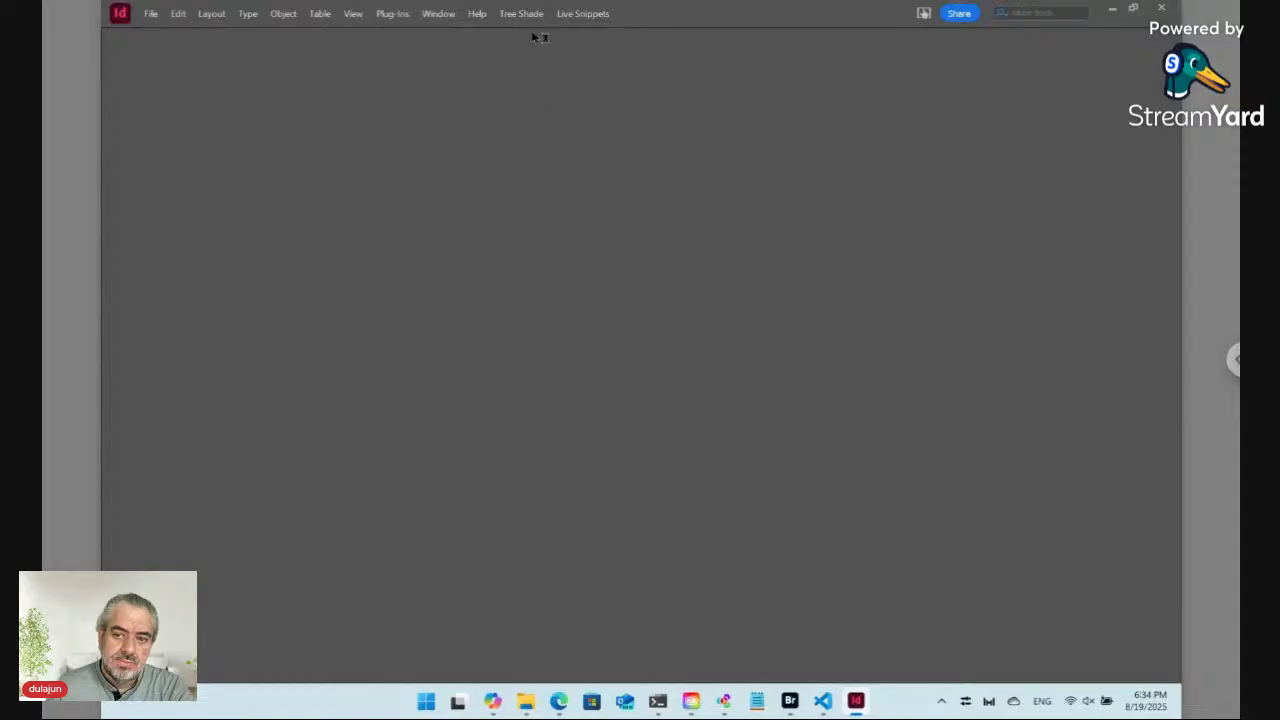
Step: Bring the Layout.indd document window forward from InDesign's window list
{"action": "left_click", "coordinate": [438, 13]}
{"action": "left_click", "coordinate": [482, 585]}
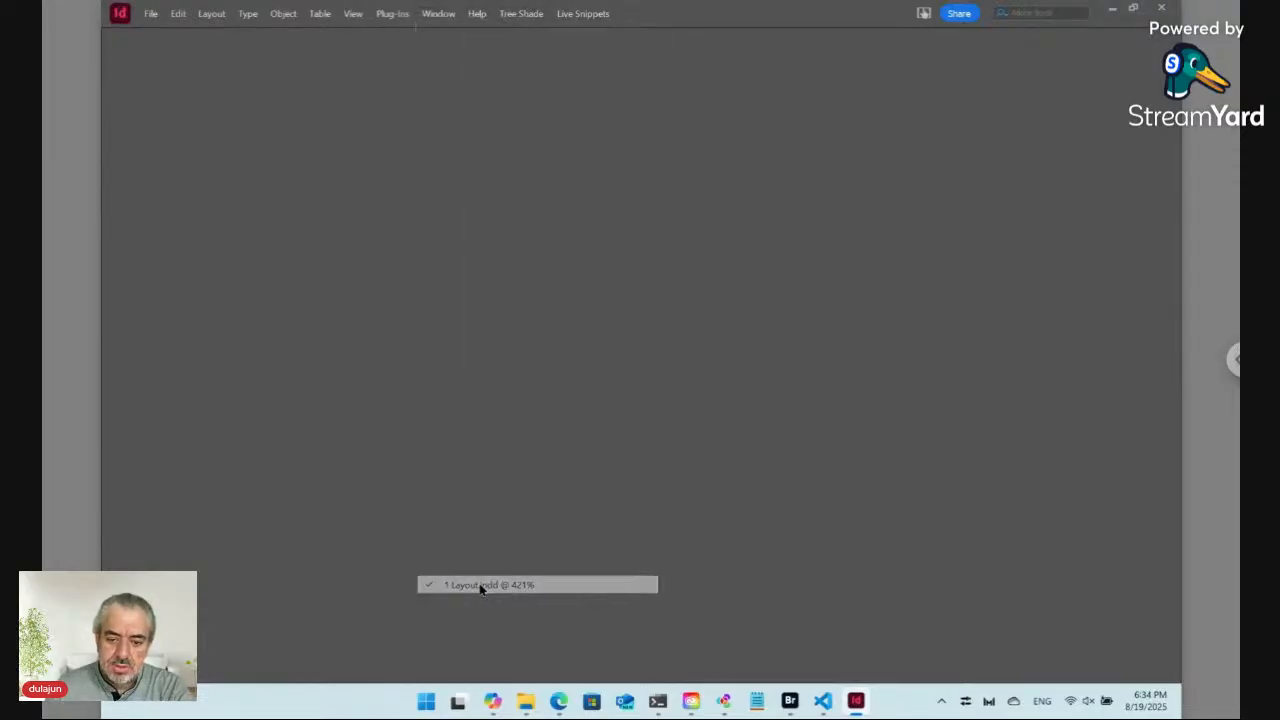
{"action": "left_click", "coordinate": [438, 13]}
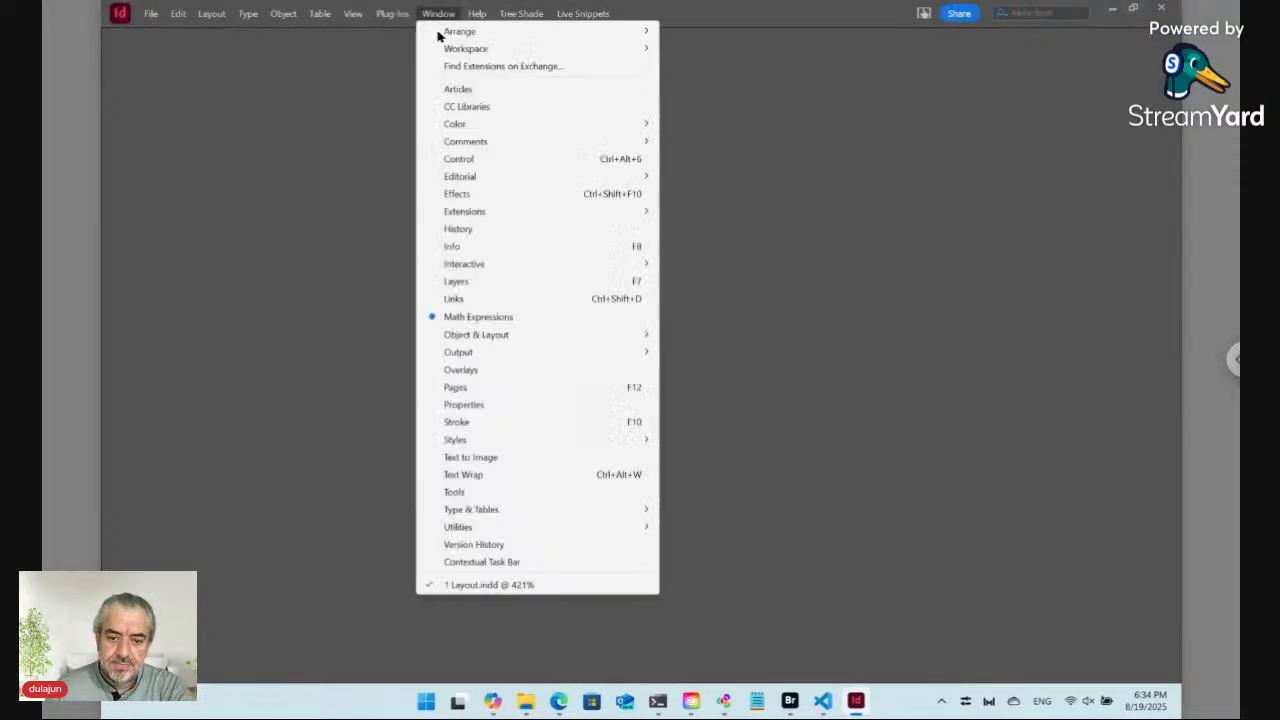
{"action": "left_click", "coordinate": [484, 584]}
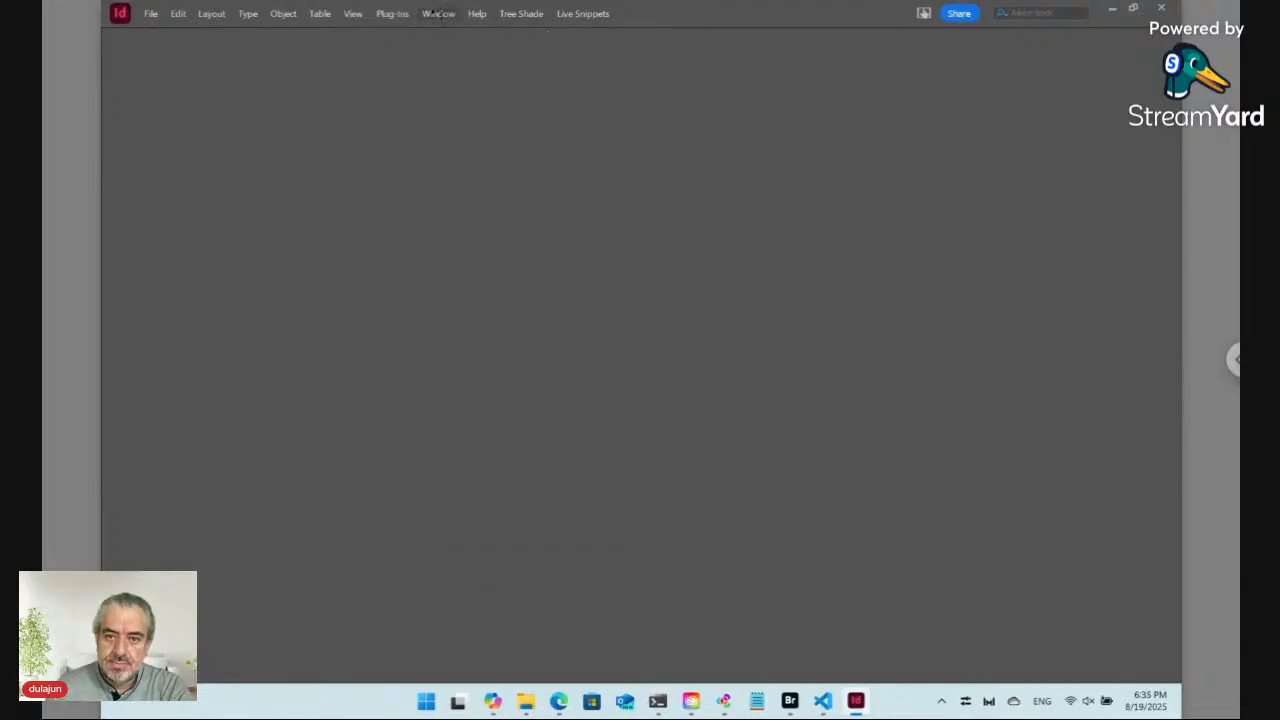
{"action": "left_click", "coordinate": [438, 13]}
Step: Reset the Essentials workspace and resize the InDesign window so the layout page is displayed
{"action": "mouse_move", "coordinate": [500, 50]}
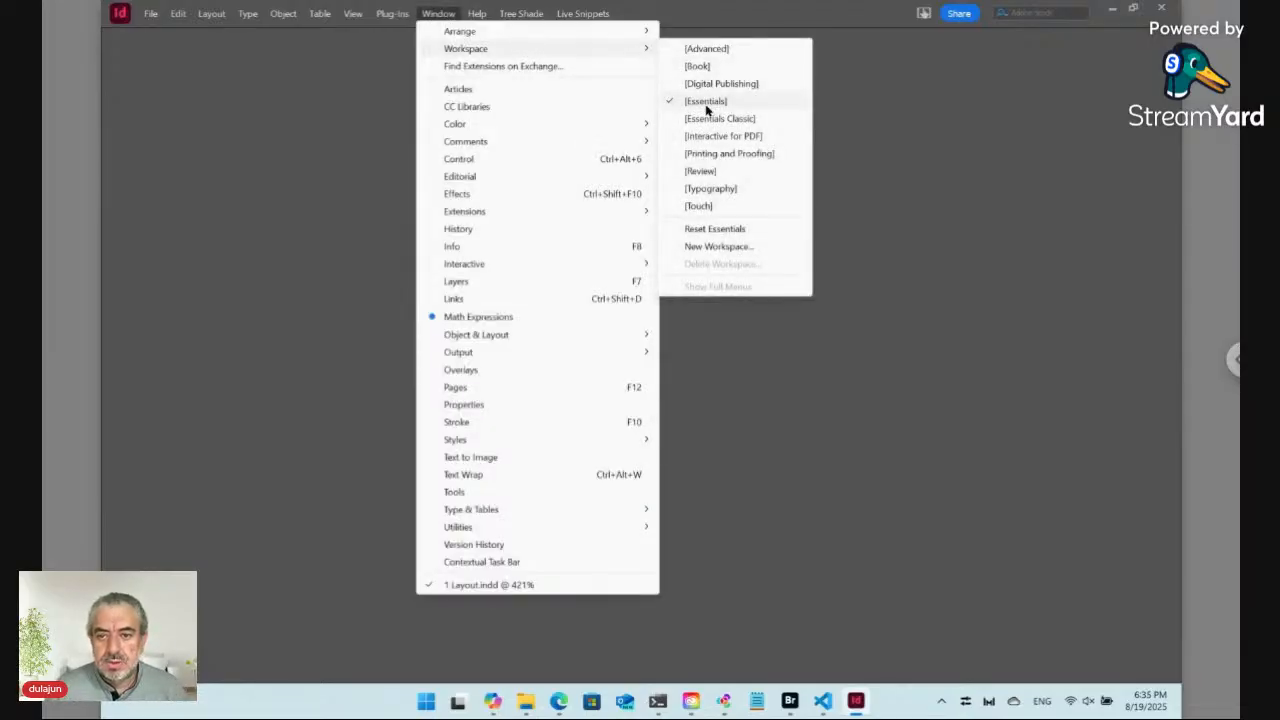
{"action": "left_click", "coordinate": [710, 229]}
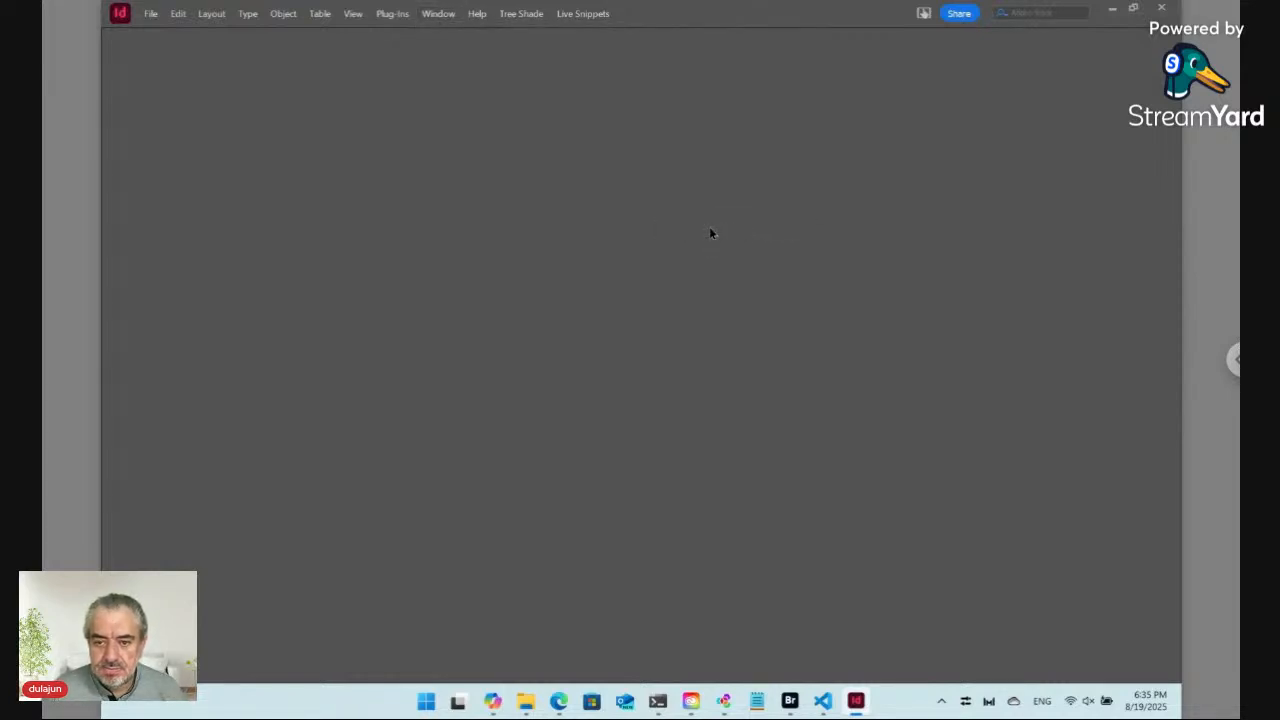
{"action": "left_click", "coordinate": [1135, 9]}
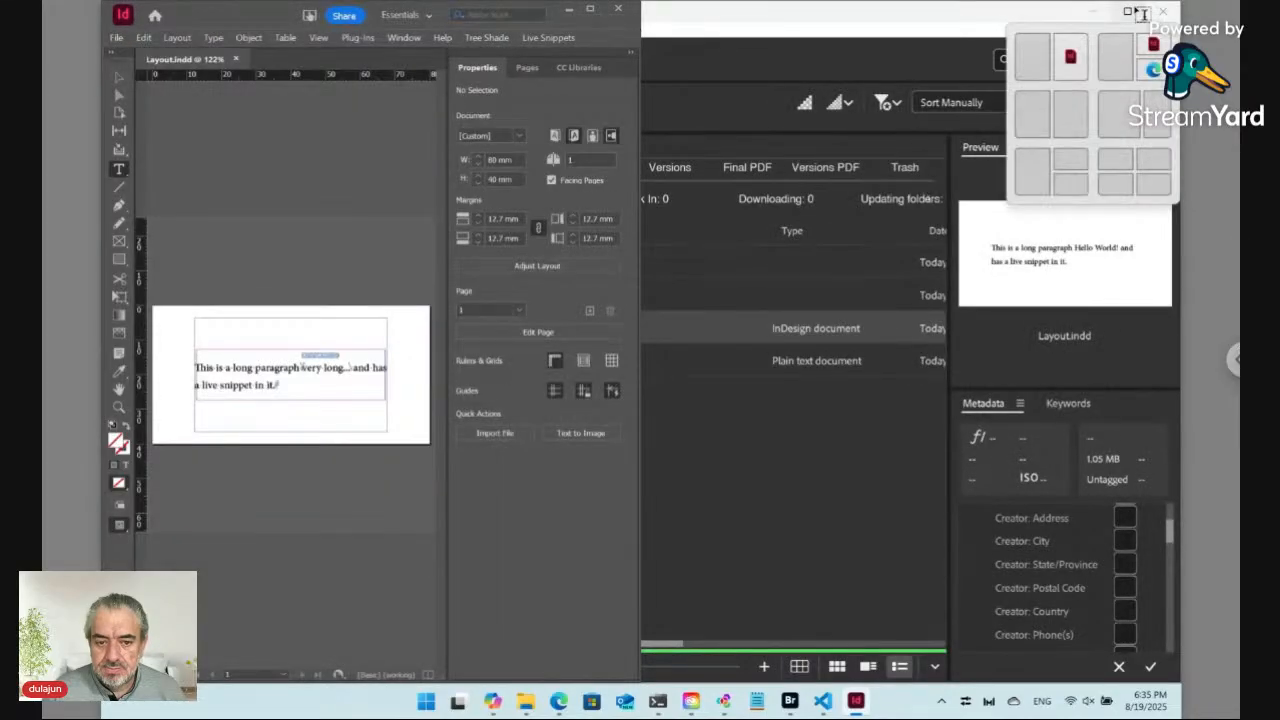
{"action": "left_click", "coordinate": [590, 9]}
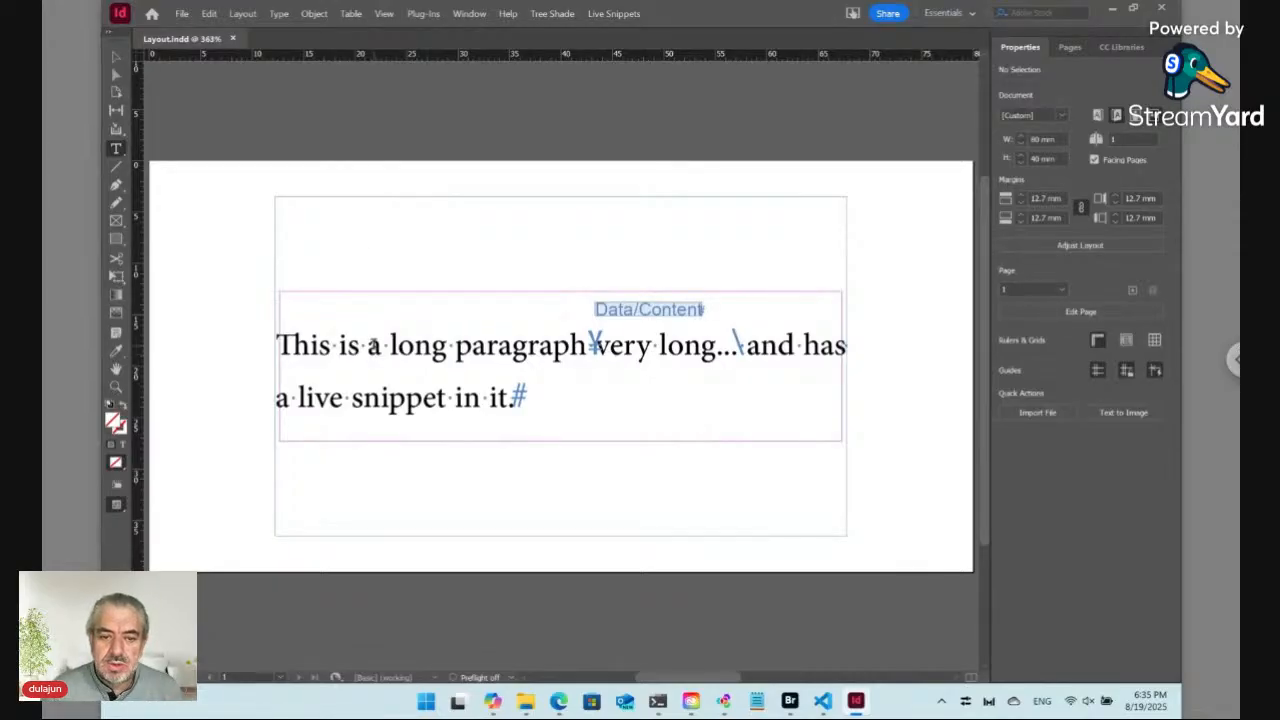
Step: Delete all text in the layout's text frame, including the Data/Content live snippet
{"action": "left_click", "coordinate": [373, 346]}
{"action": "key", "text": "ctrl+a"}
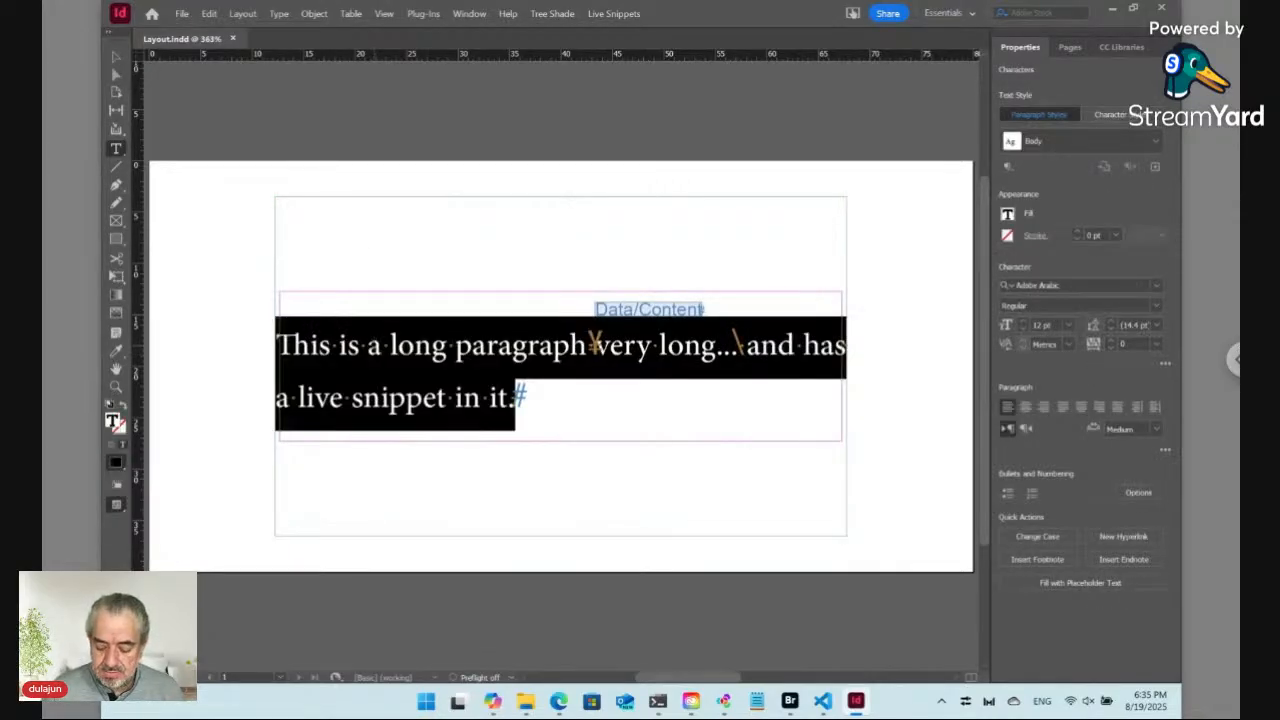
{"action": "key", "text": "BackSpace"}
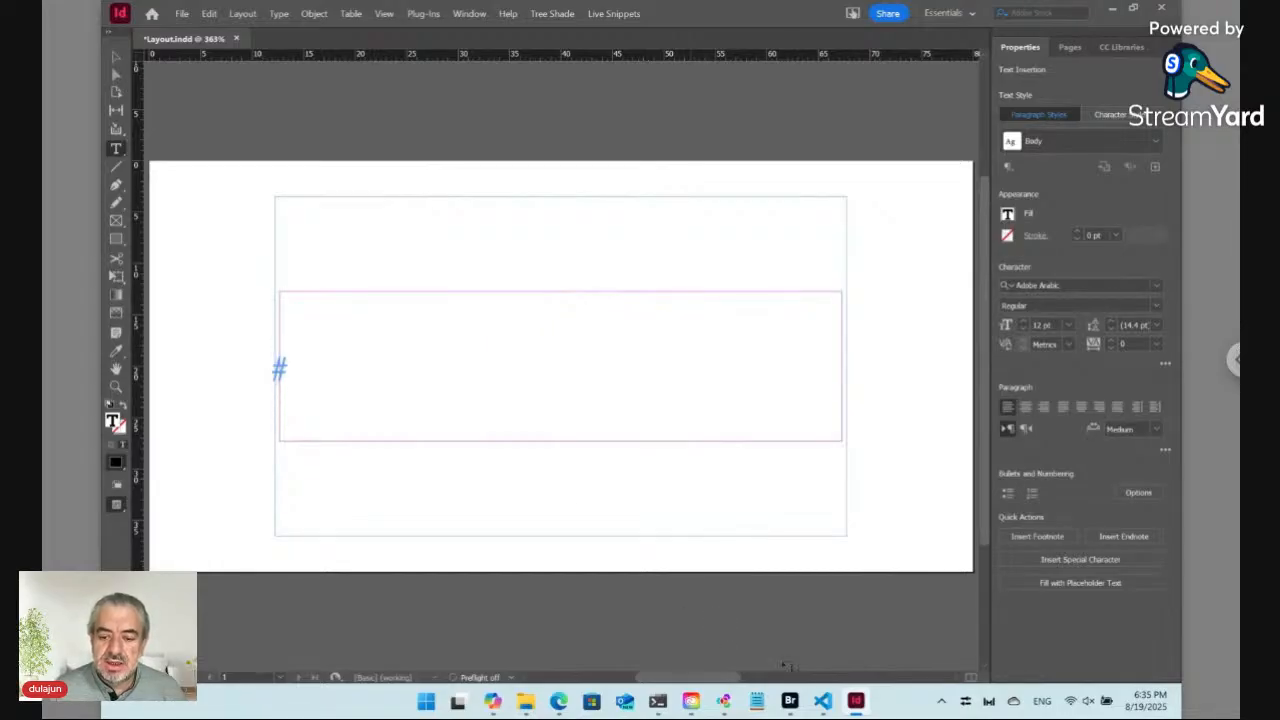
Step: Start a new live snippet and enter "#/1" as its snippet phrase
{"action": "mouse_move", "coordinate": [792, 703]}
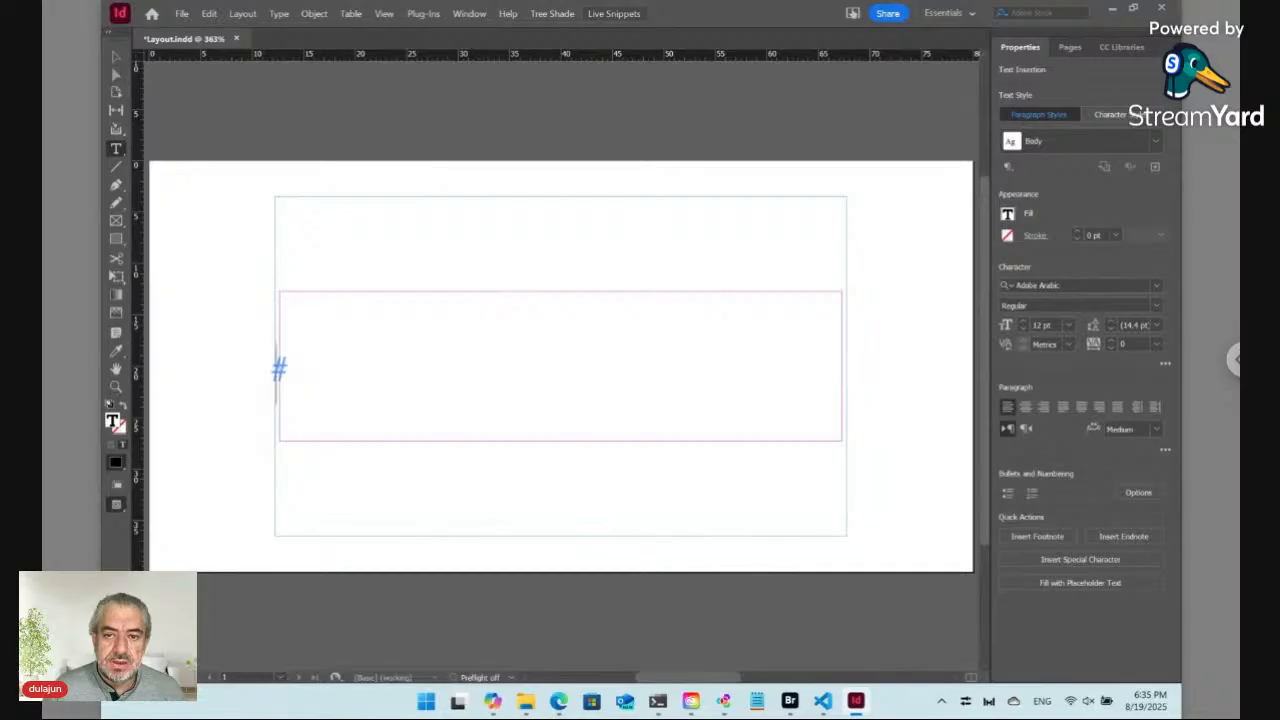
{"action": "left_click", "coordinate": [613, 13]}
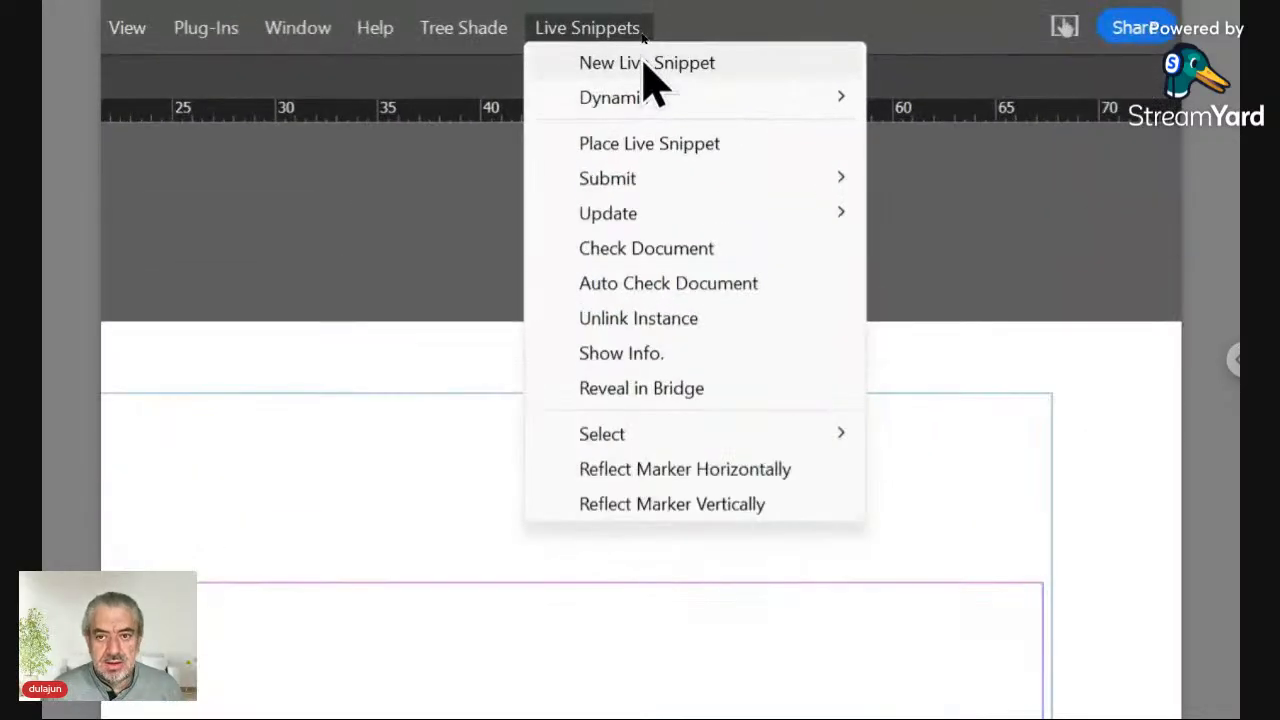
{"action": "left_click", "coordinate": [646, 66]}
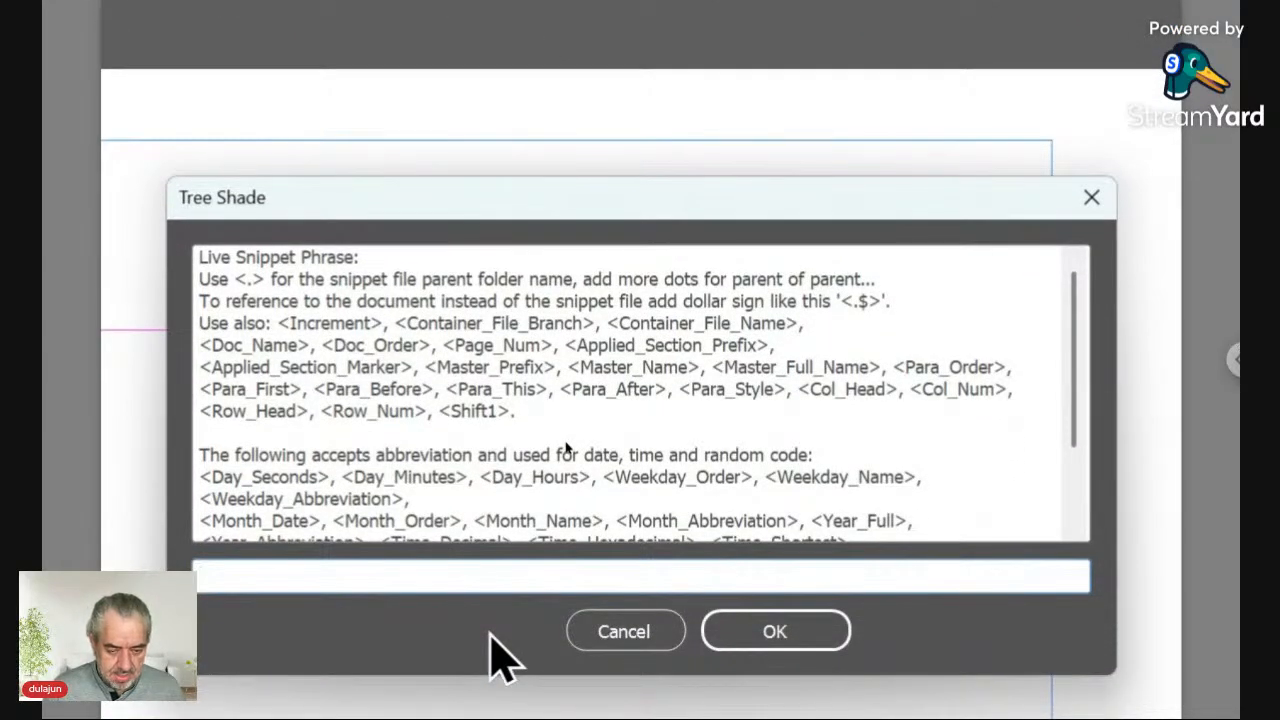
{"action": "type", "text": "#"}
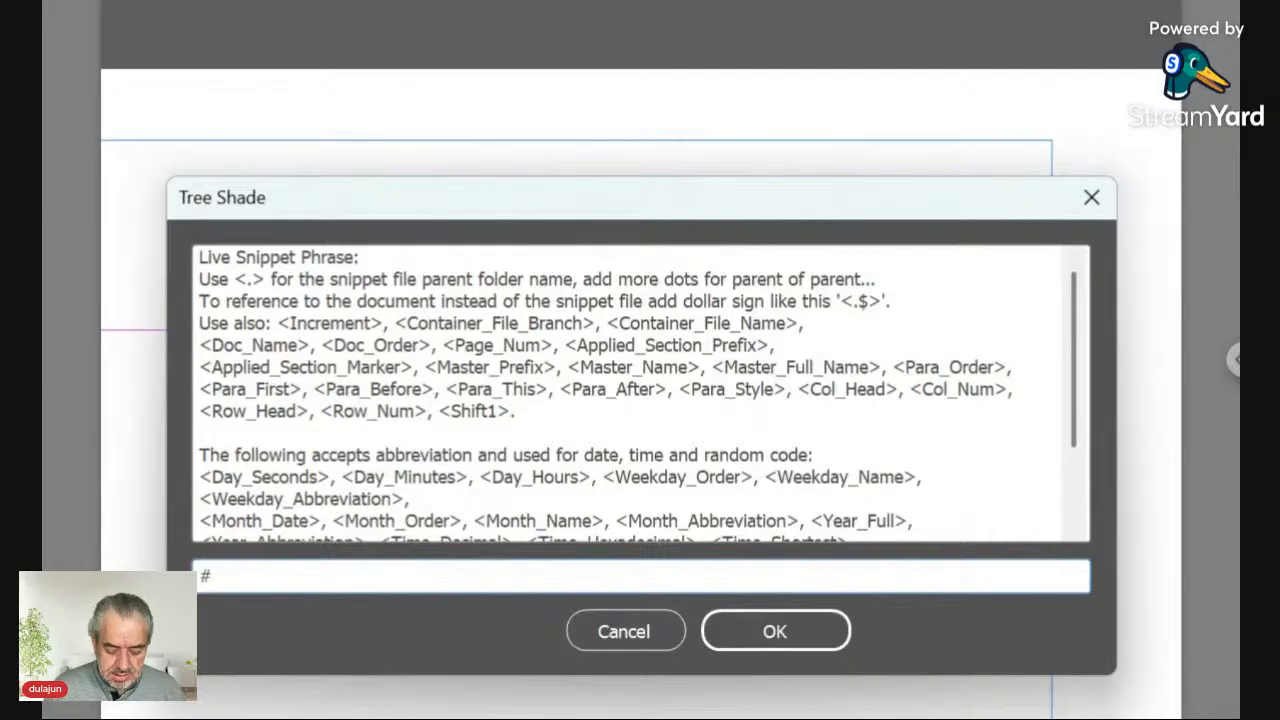
{"action": "type", "text": "/1"}
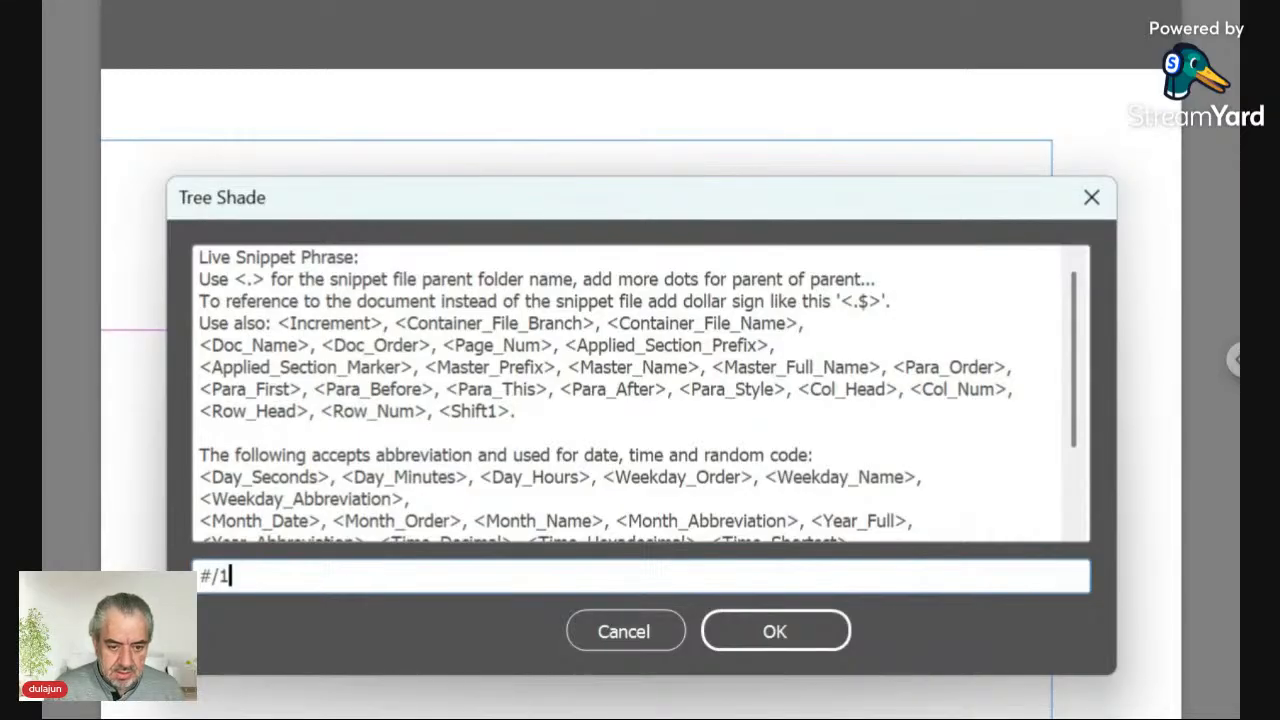
{"action": "key", "text": "shift+Left"}
{"action": "key", "text": "shift+Left"}
{"action": "key", "text": "shift+Left"}
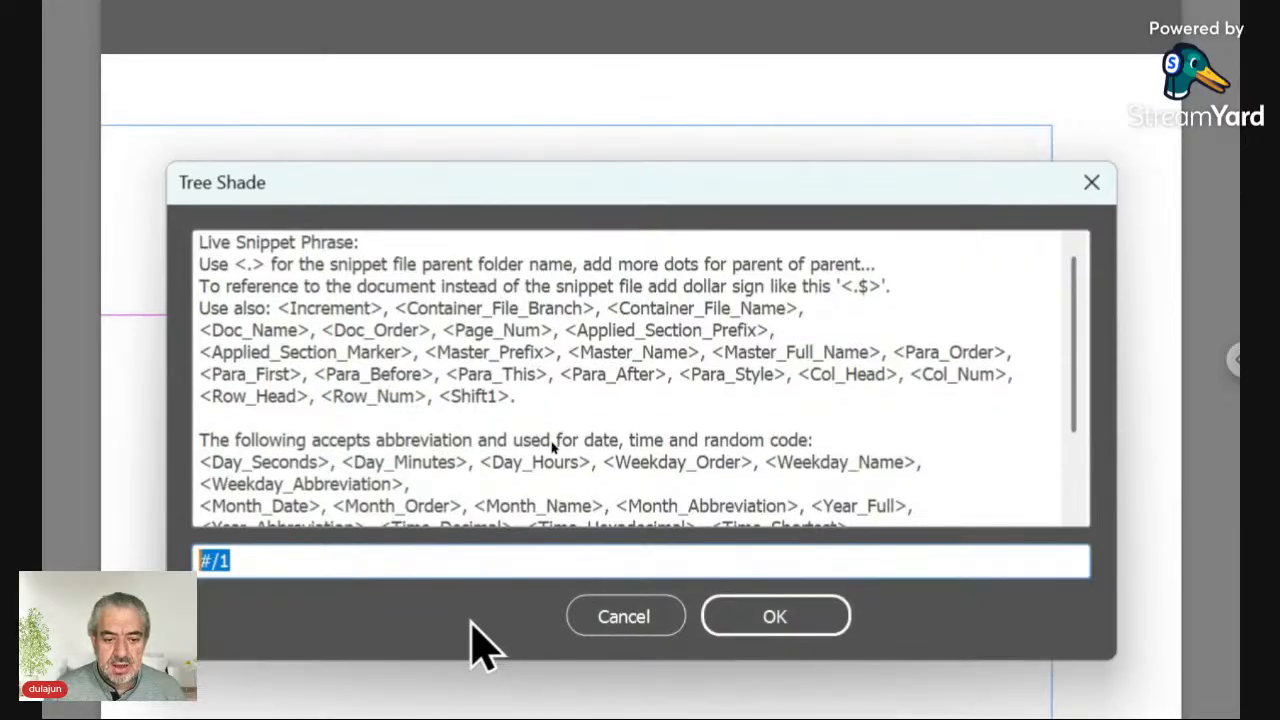
{"action": "left_click", "coordinate": [773, 616]}
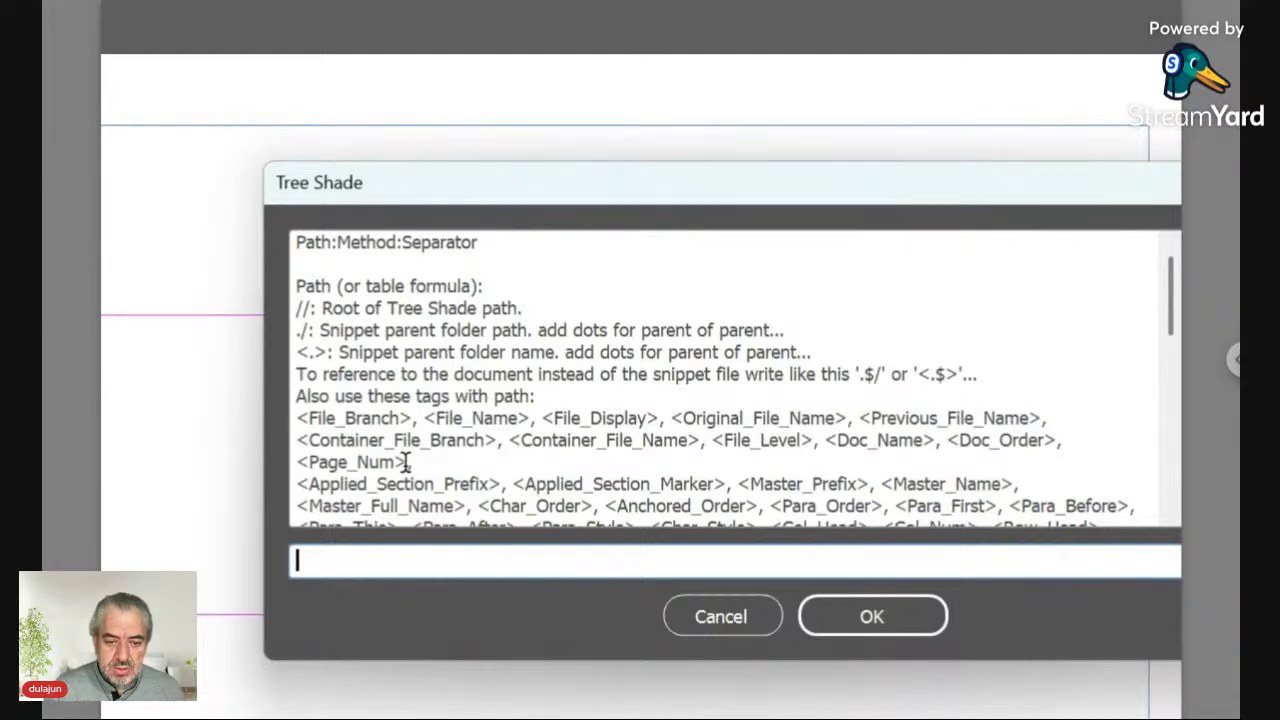
Step: Set the live snippet path to ".$/Data/ID*:Place:\r" and confirm it
{"action": "type", "text": ".$/"}
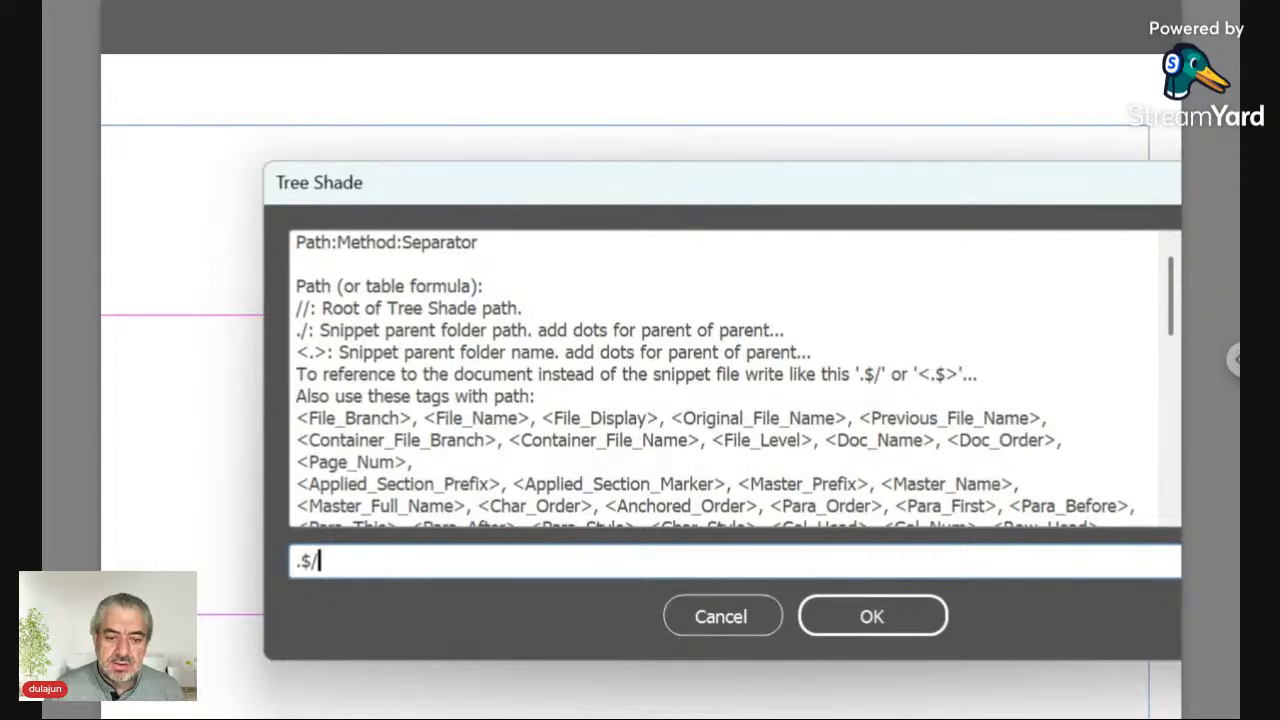
{"action": "key", "text": "Left"}
{"action": "key", "text": "Left"}
{"action": "key", "text": "BackSpace"}
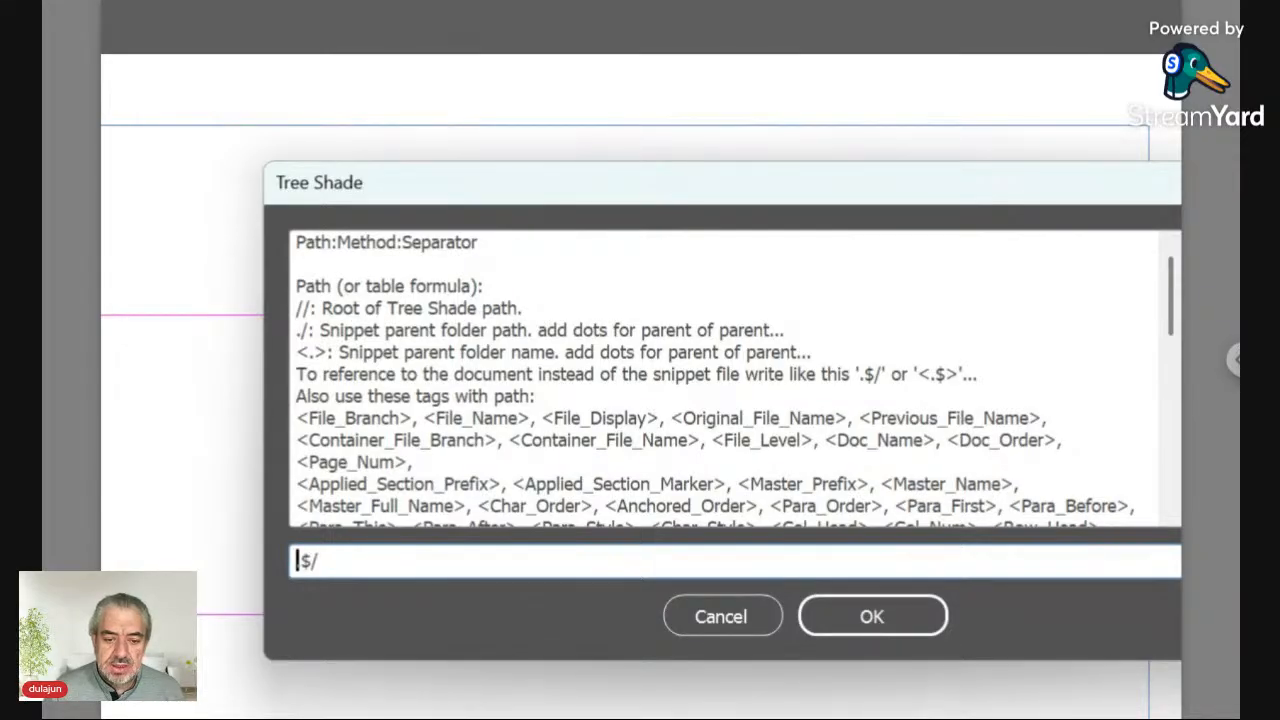
{"action": "type", "text": "."}
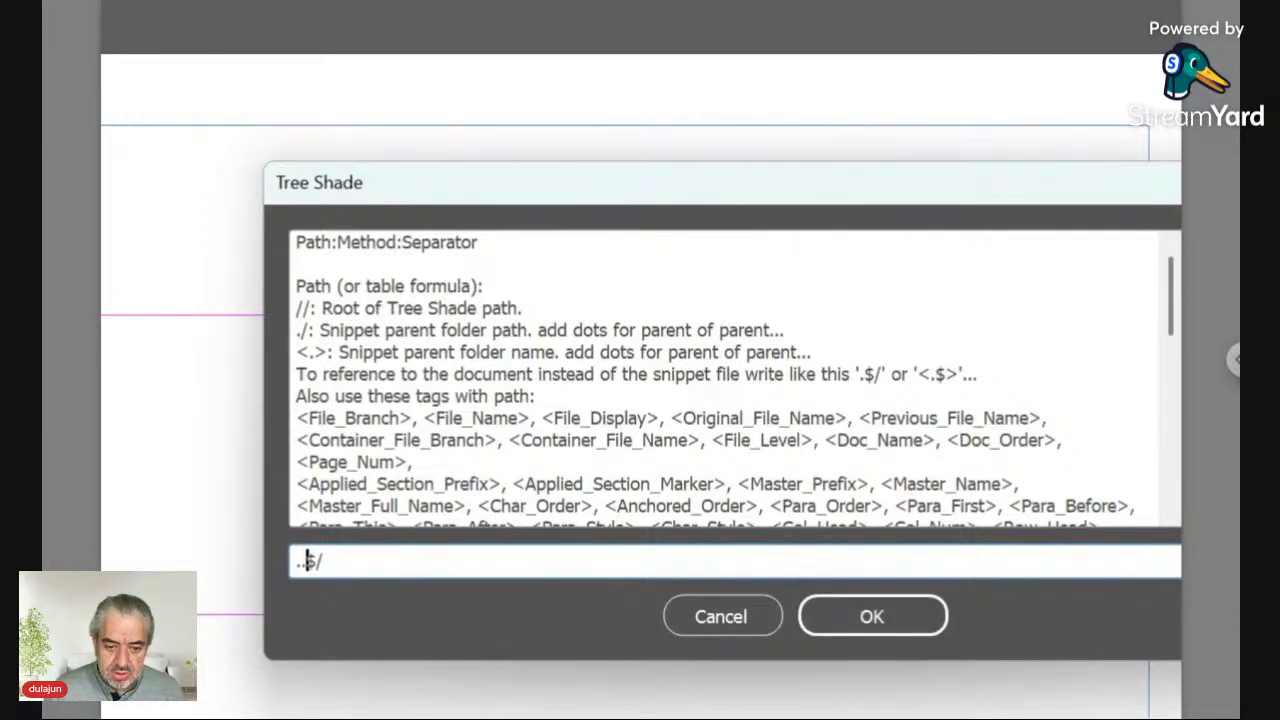
{"action": "type", "text": "."}
{"action": "key", "text": "BackSpace"}
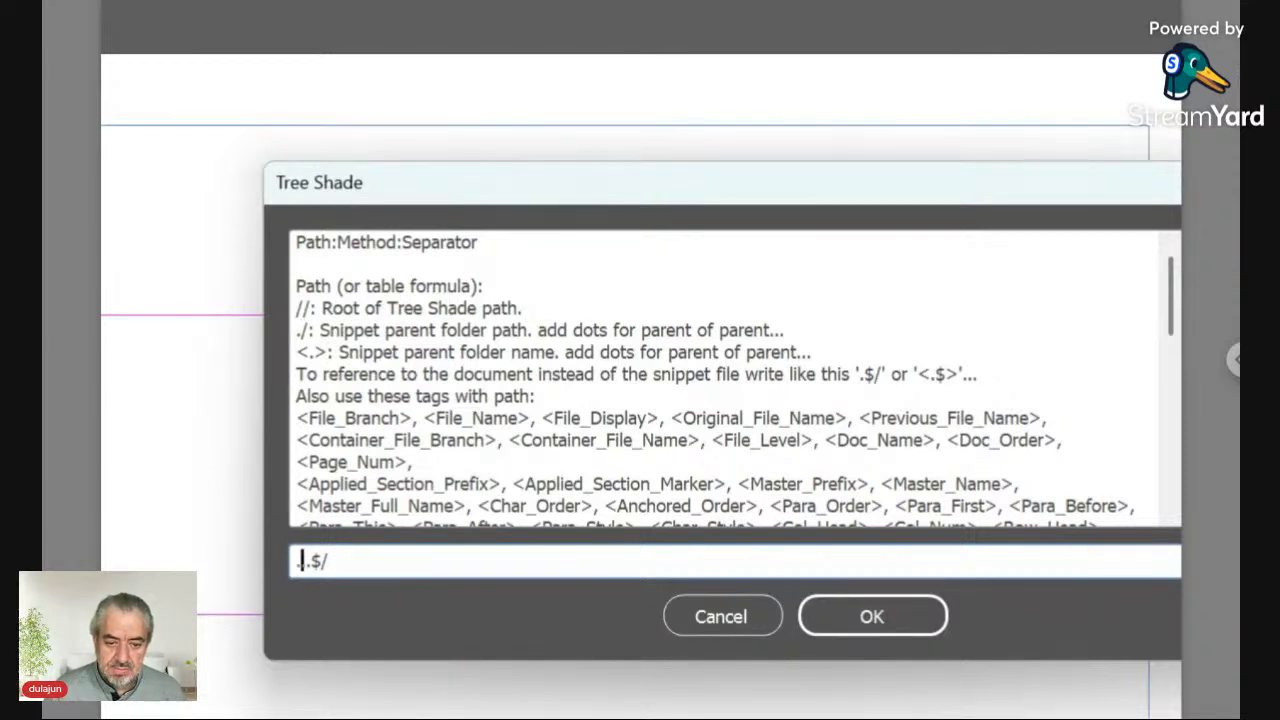
{"action": "type", "text": ".."}
{"action": "key", "text": "Right"}
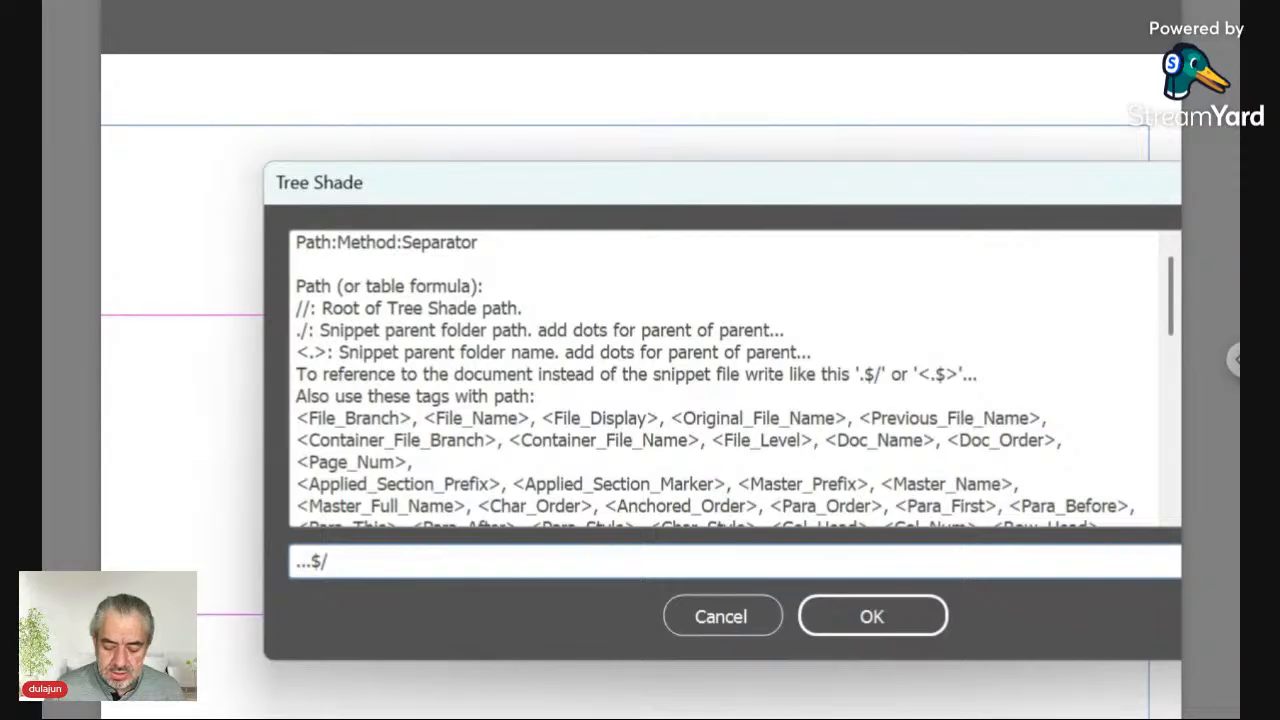
{"action": "key", "text": "Left"}
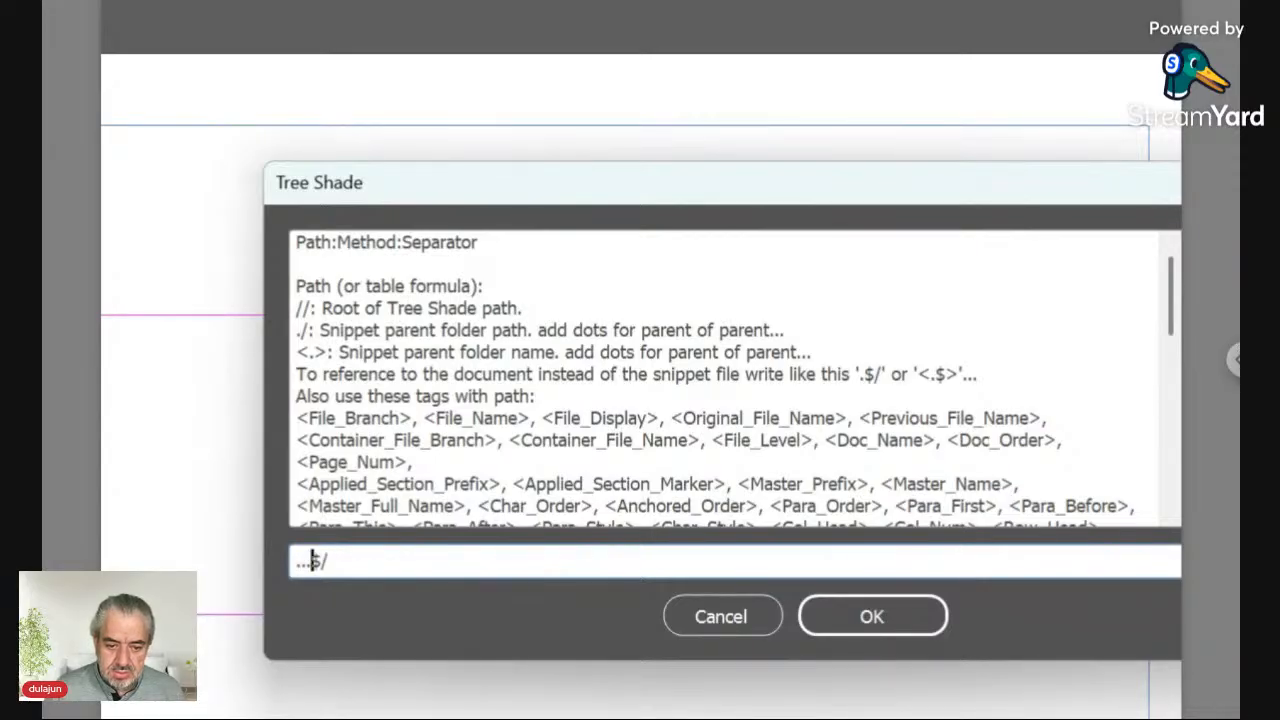
{"action": "key", "text": "BackSpace"}
{"action": "key", "text": "BackSpace"}
{"action": "key", "text": "BackSpace"}
{"action": "type", "text": "."}
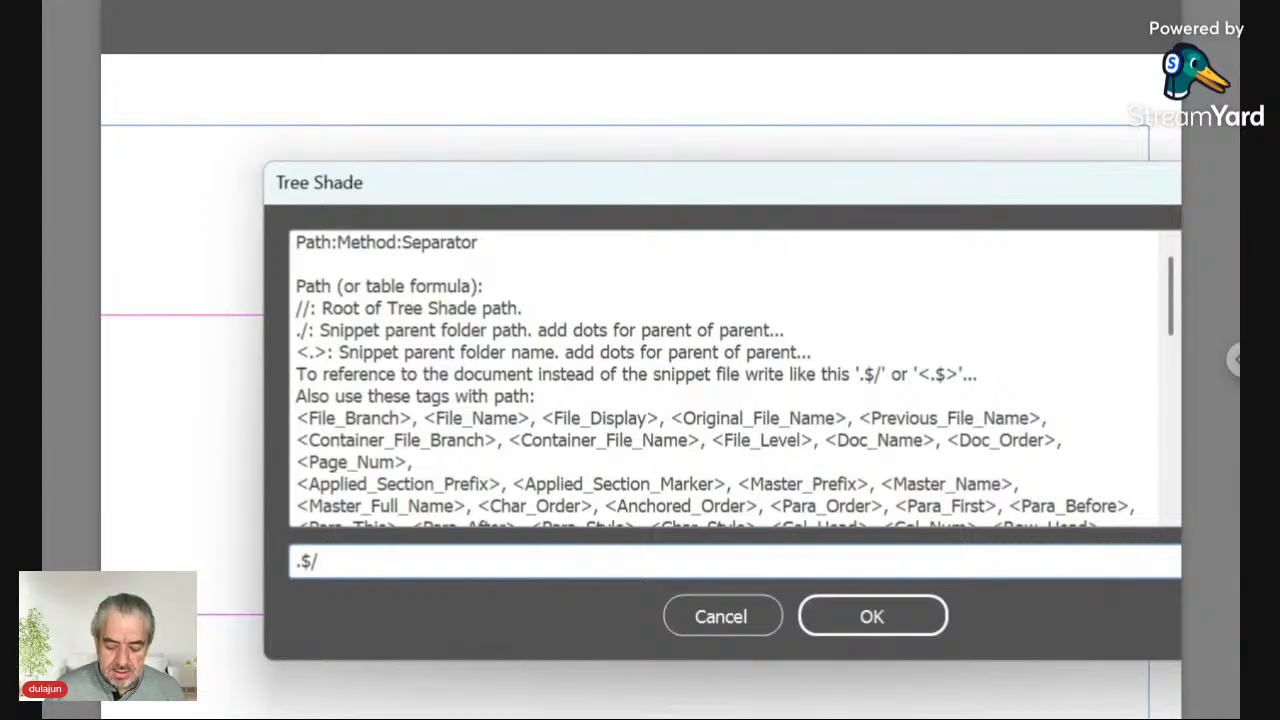
{"action": "key", "text": "End"}
{"action": "type", "text": "Dat"}
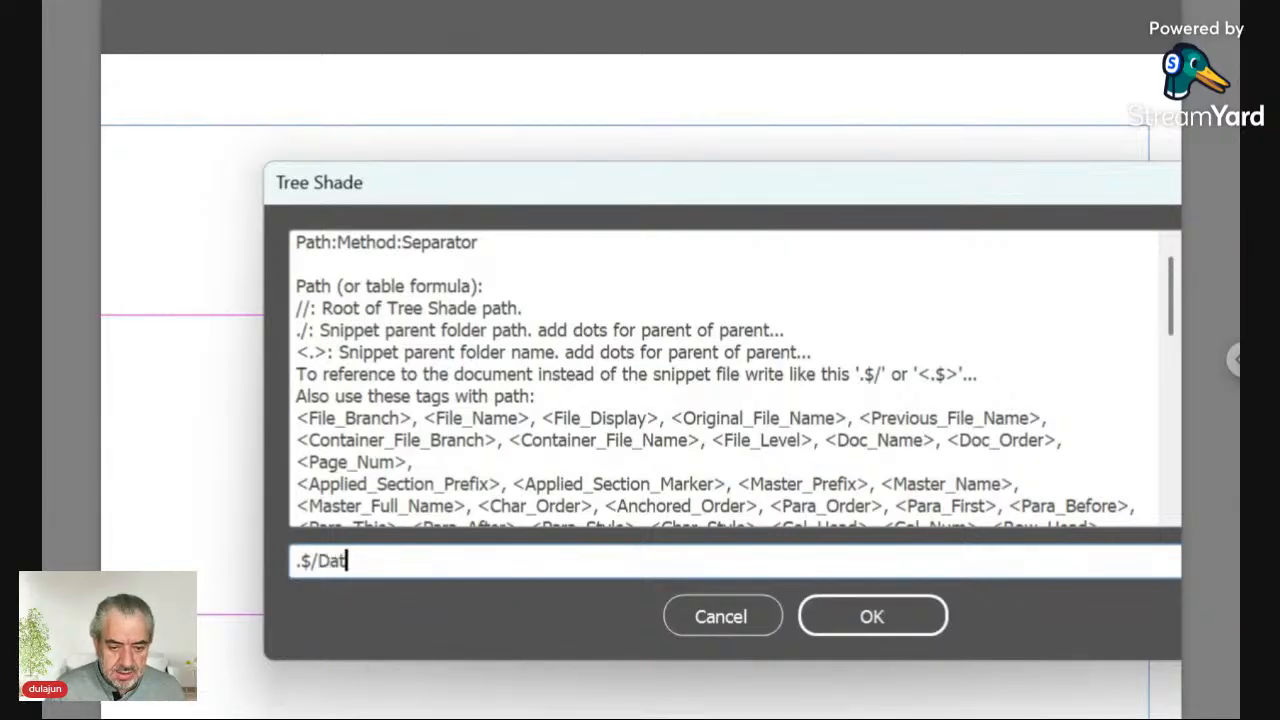
{"action": "type", "text": "a/"}
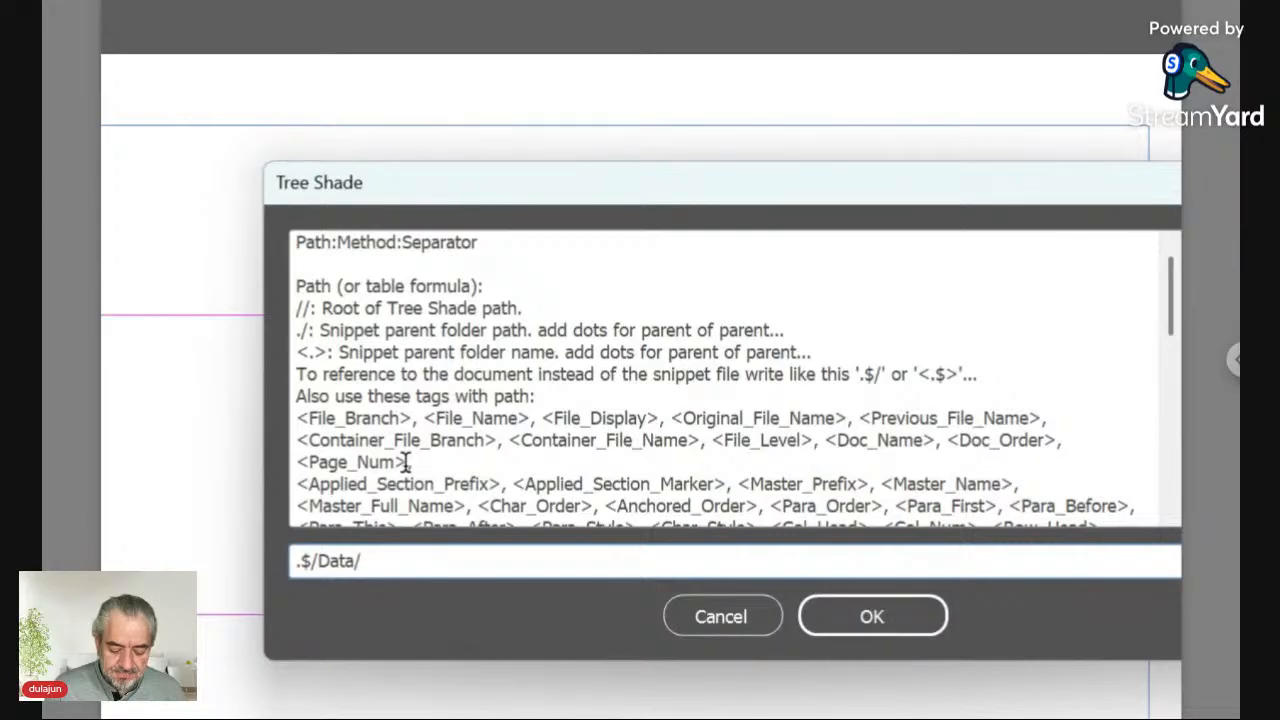
{"action": "type", "text": "ID"}
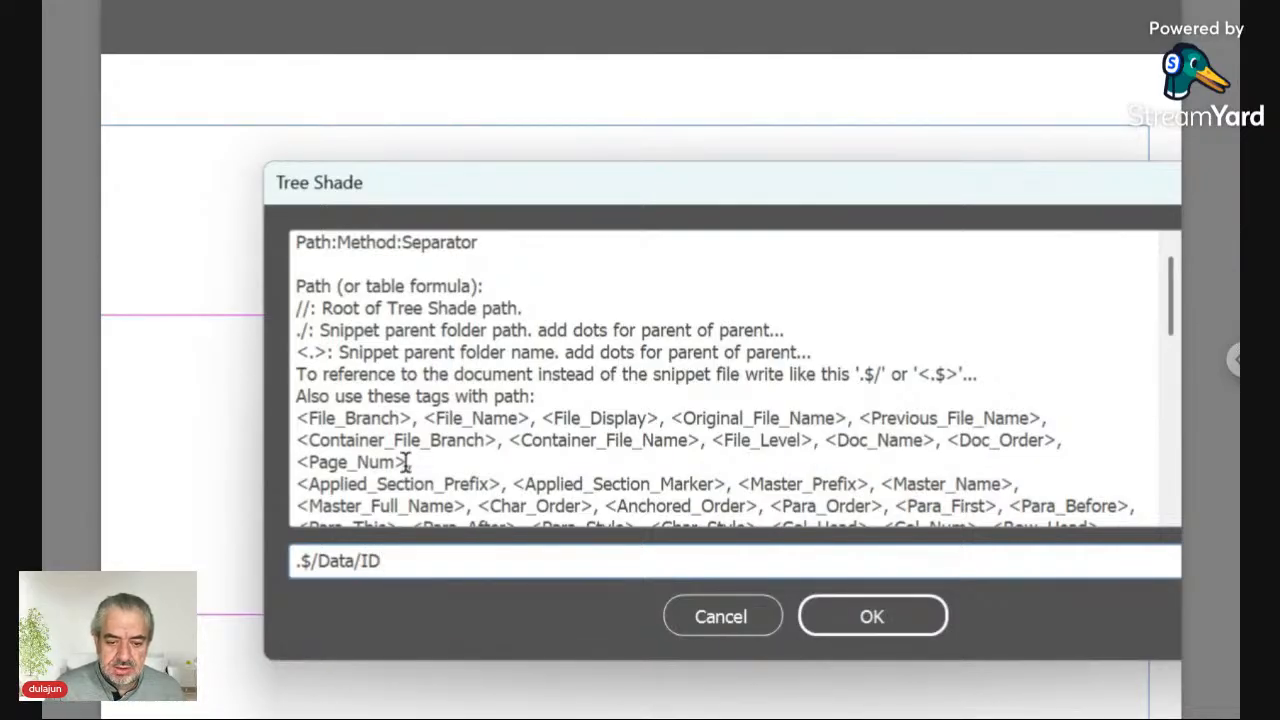
{"action": "type", "text": "*"}
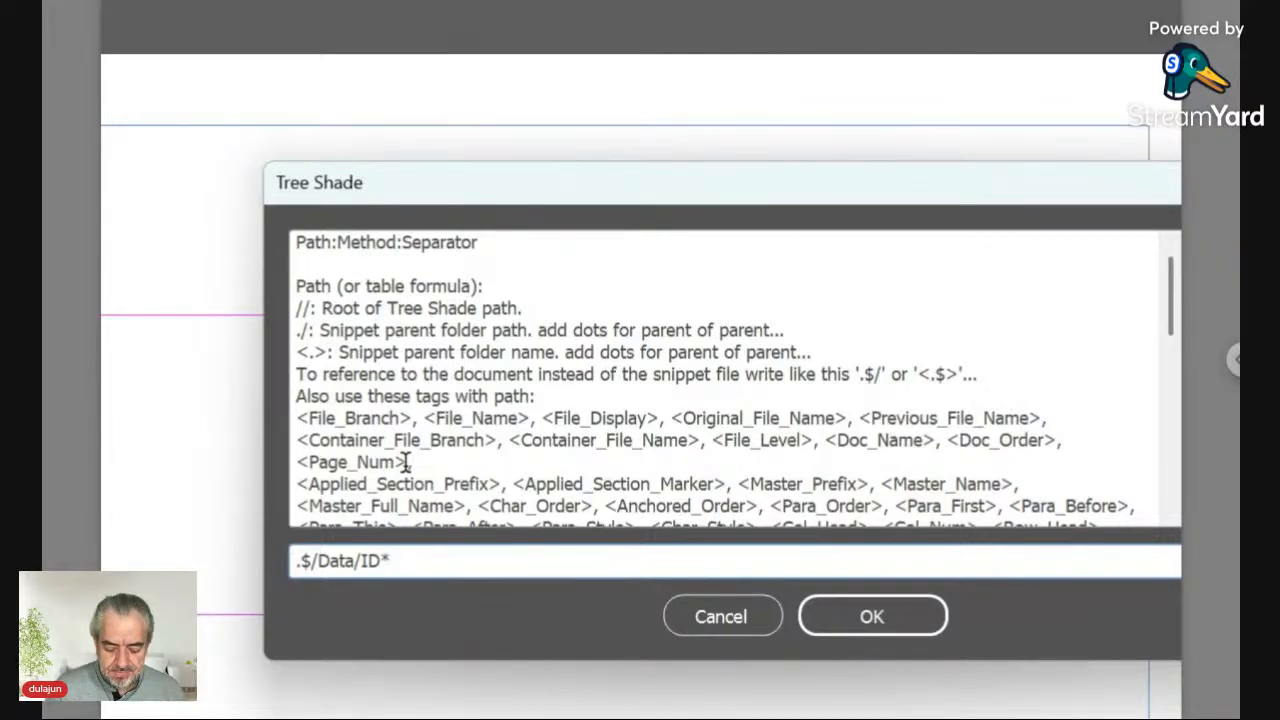
{"action": "type", "text": ":"}
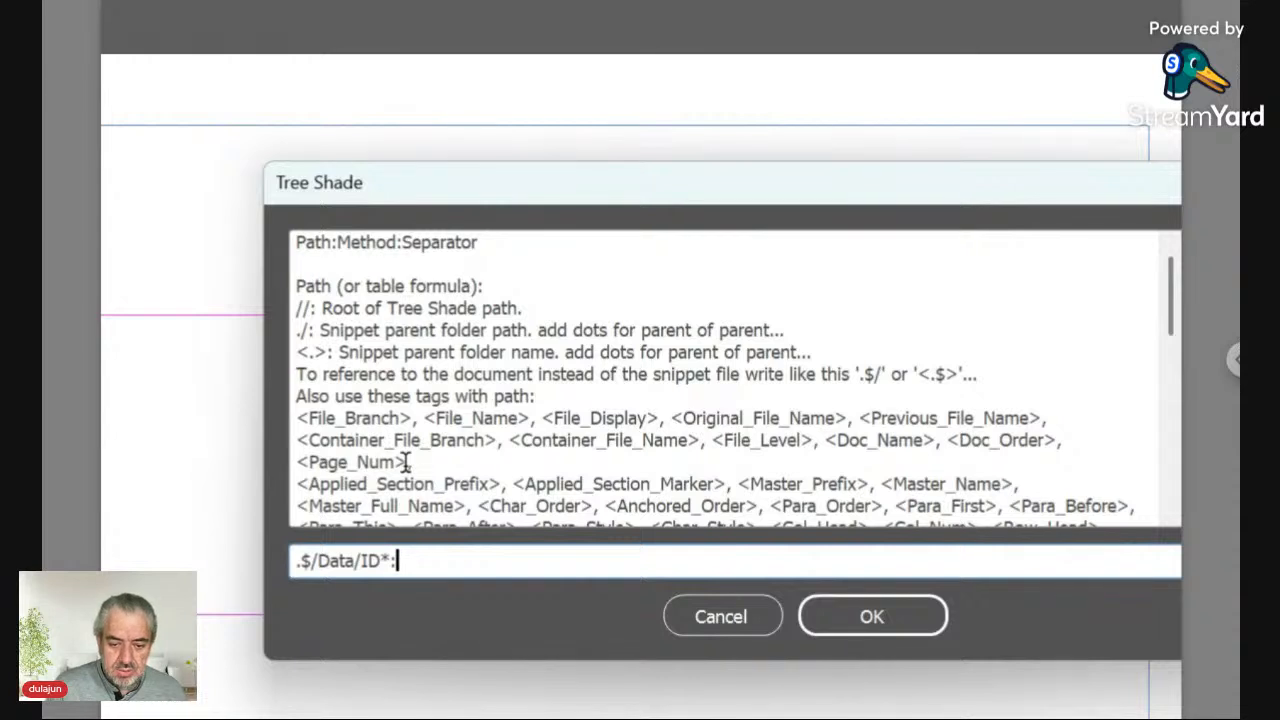
{"action": "type", "text": "Pla"}
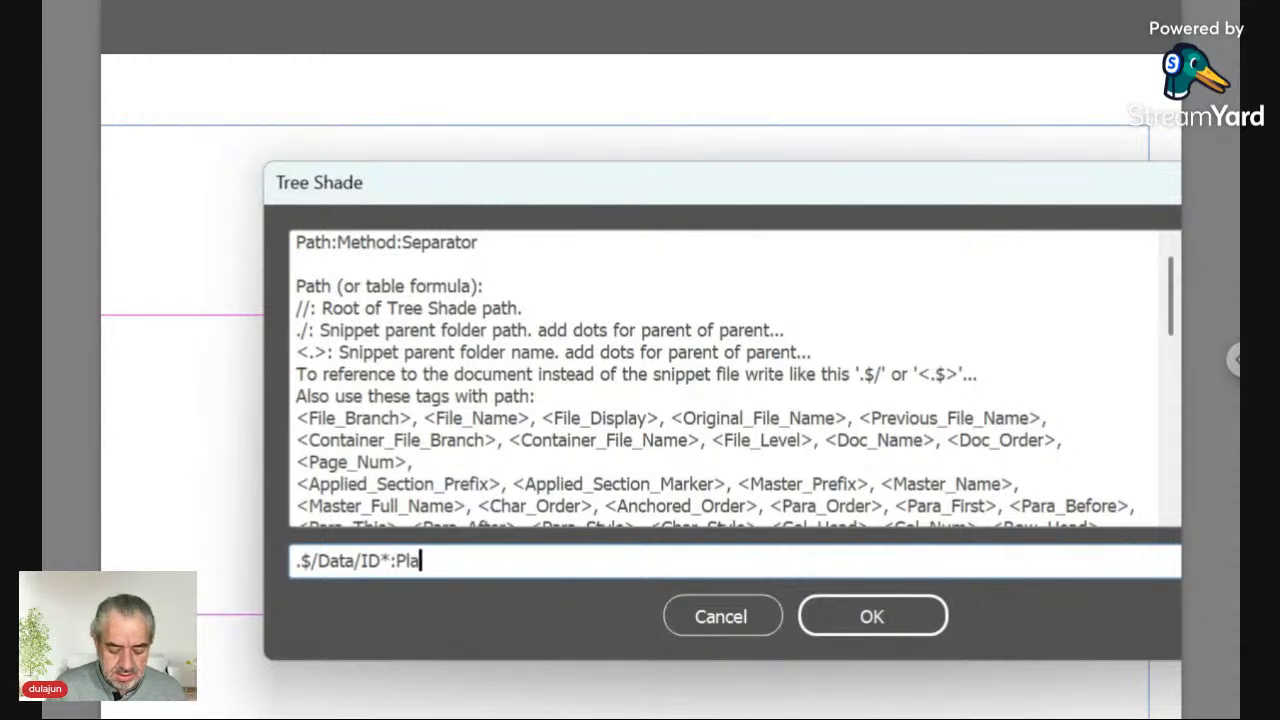
{"action": "type", "text": "ce"}
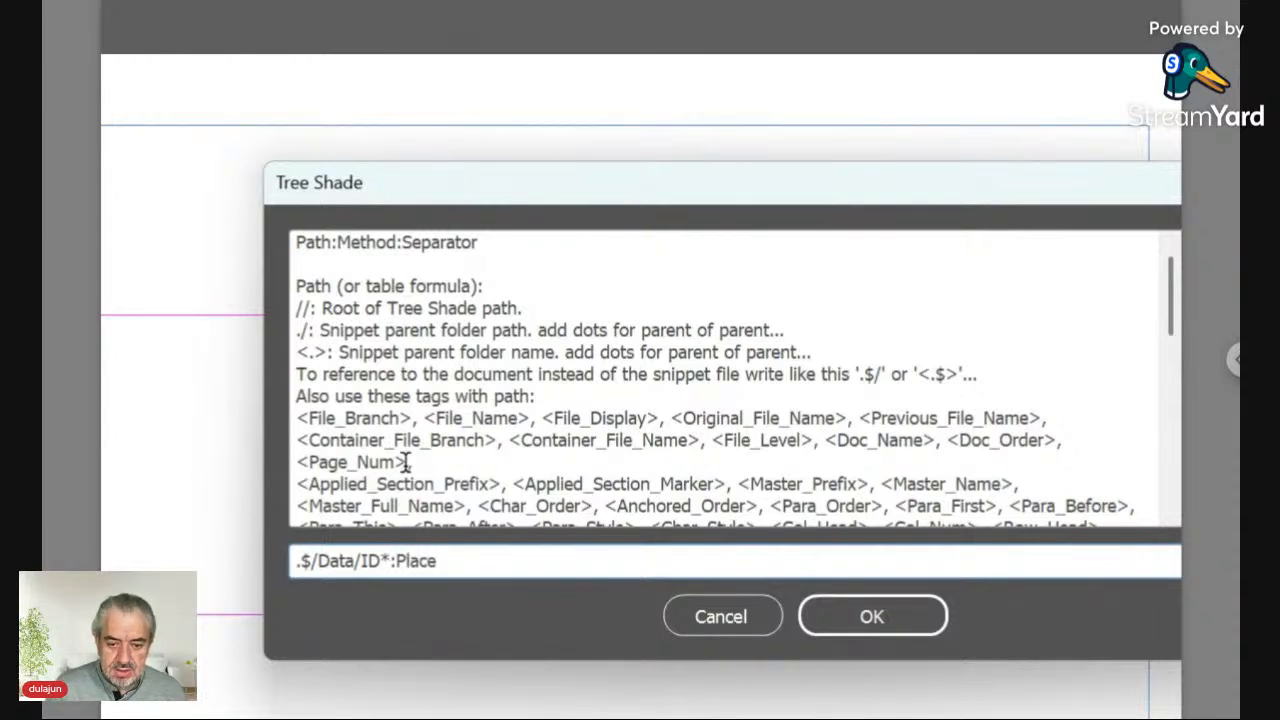
{"action": "type", "text": ":"}
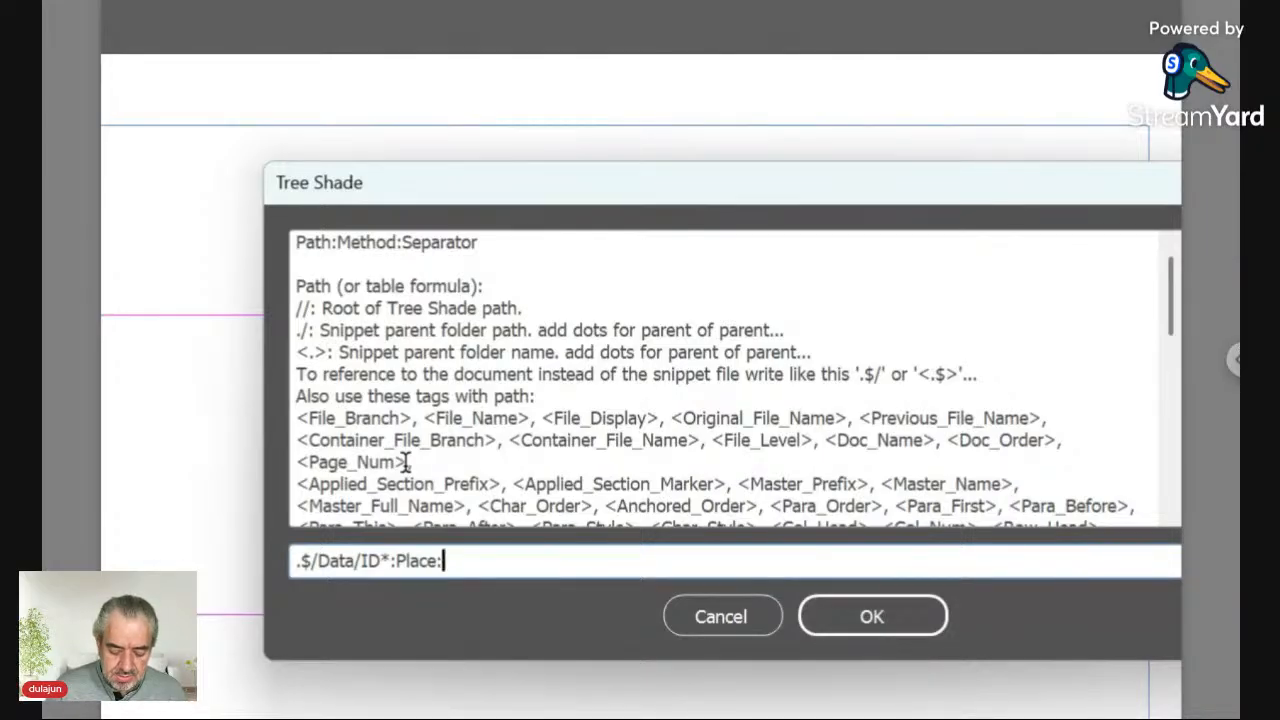
{"action": "type", "text": "\\r"}
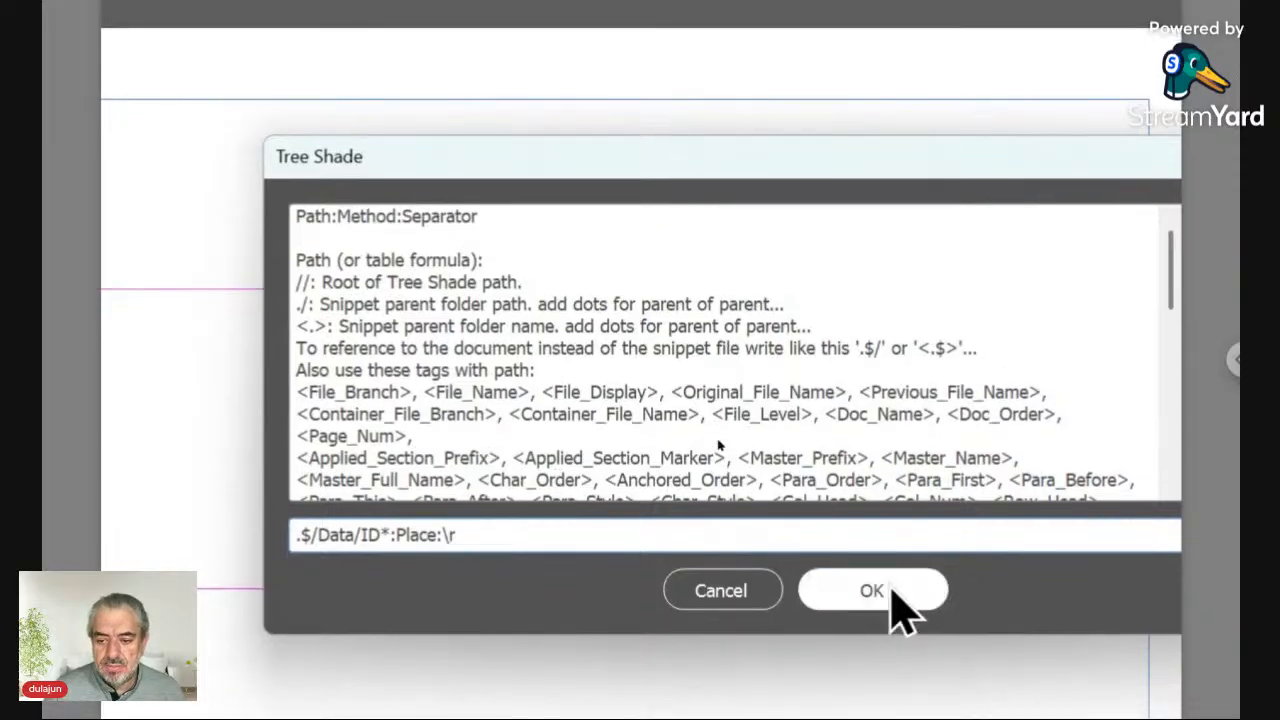
{"action": "left_click", "coordinate": [891, 590]}
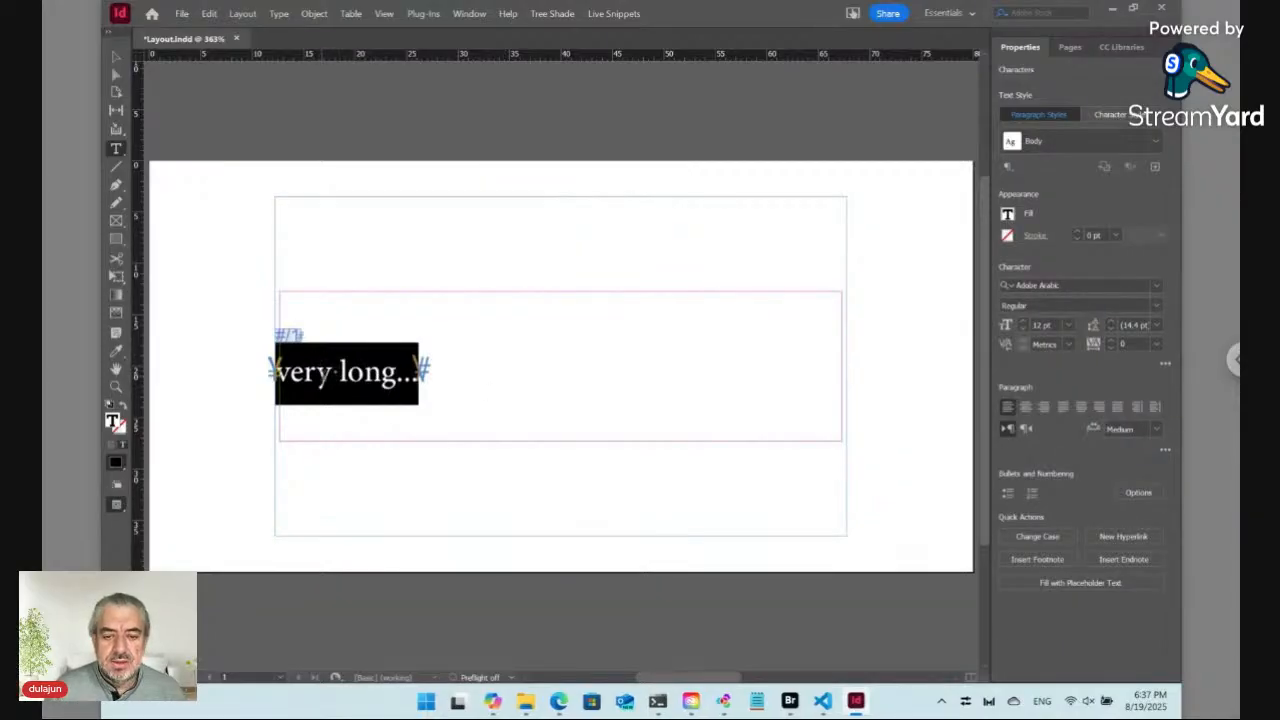
Step: Save the layout document without checking it in
{"action": "key", "text": "ctrl"}
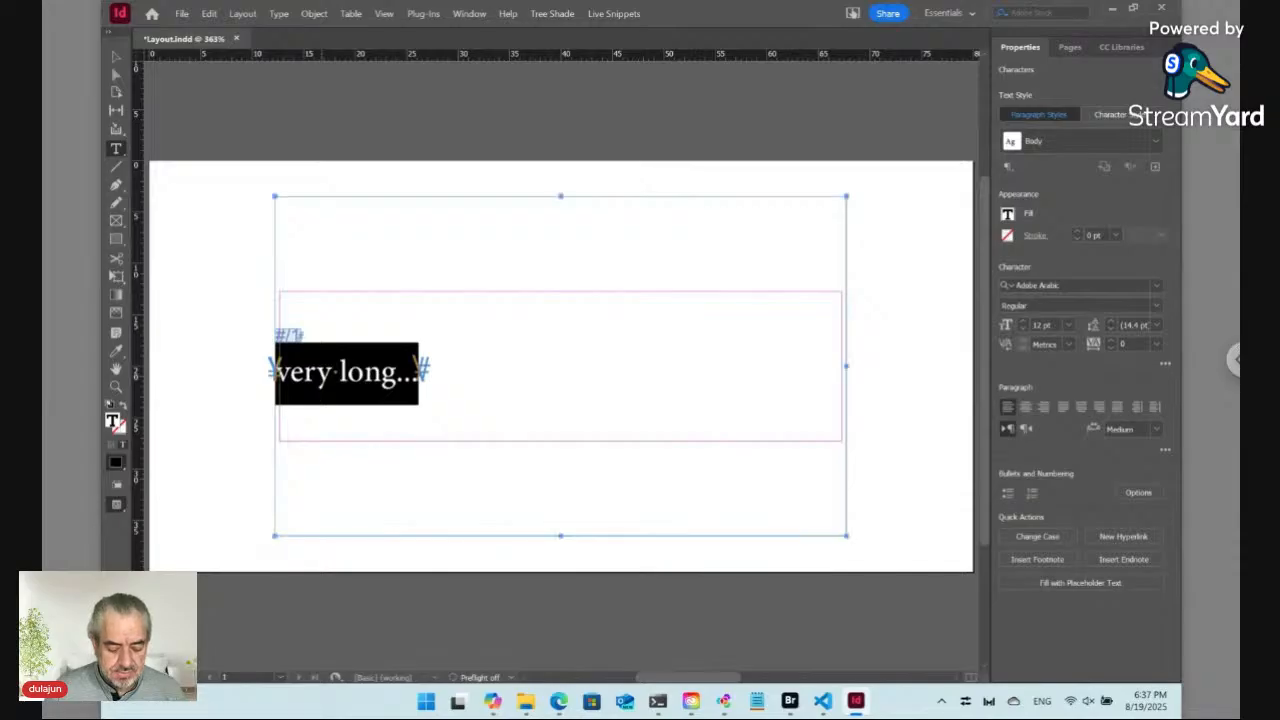
{"action": "key", "text": "ctrl+s"}
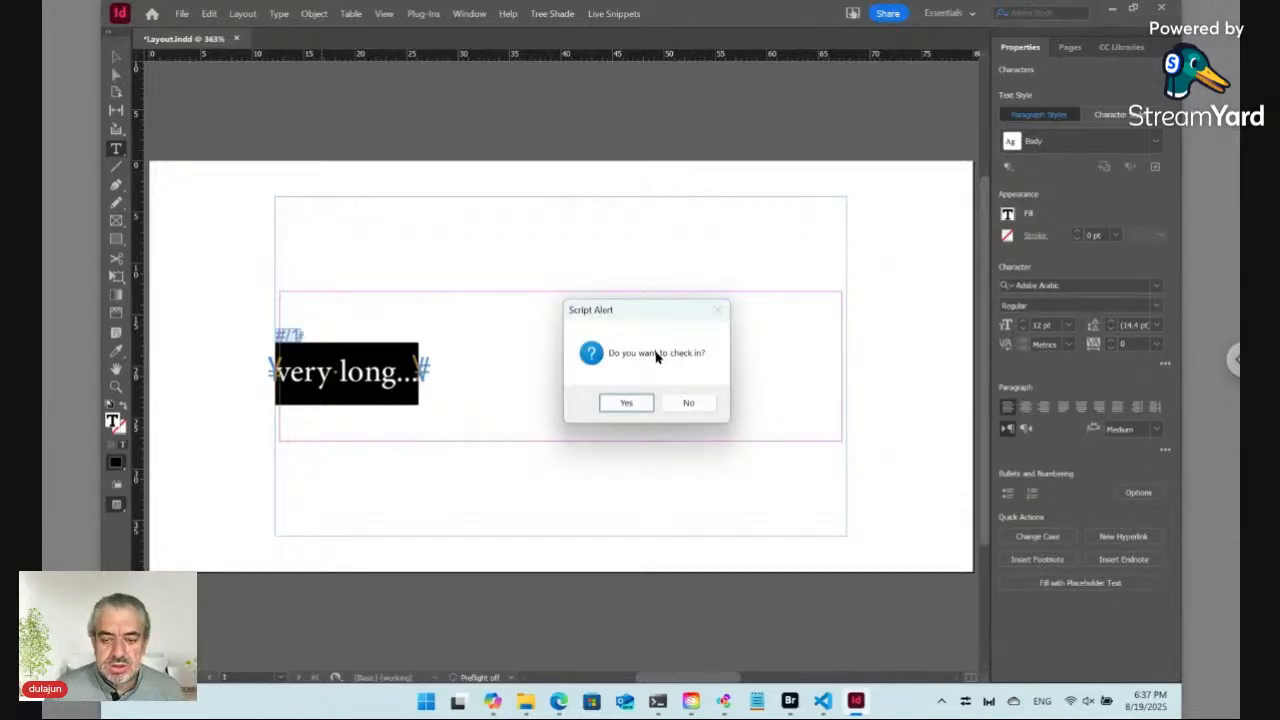
{"action": "left_click", "coordinate": [681, 402]}
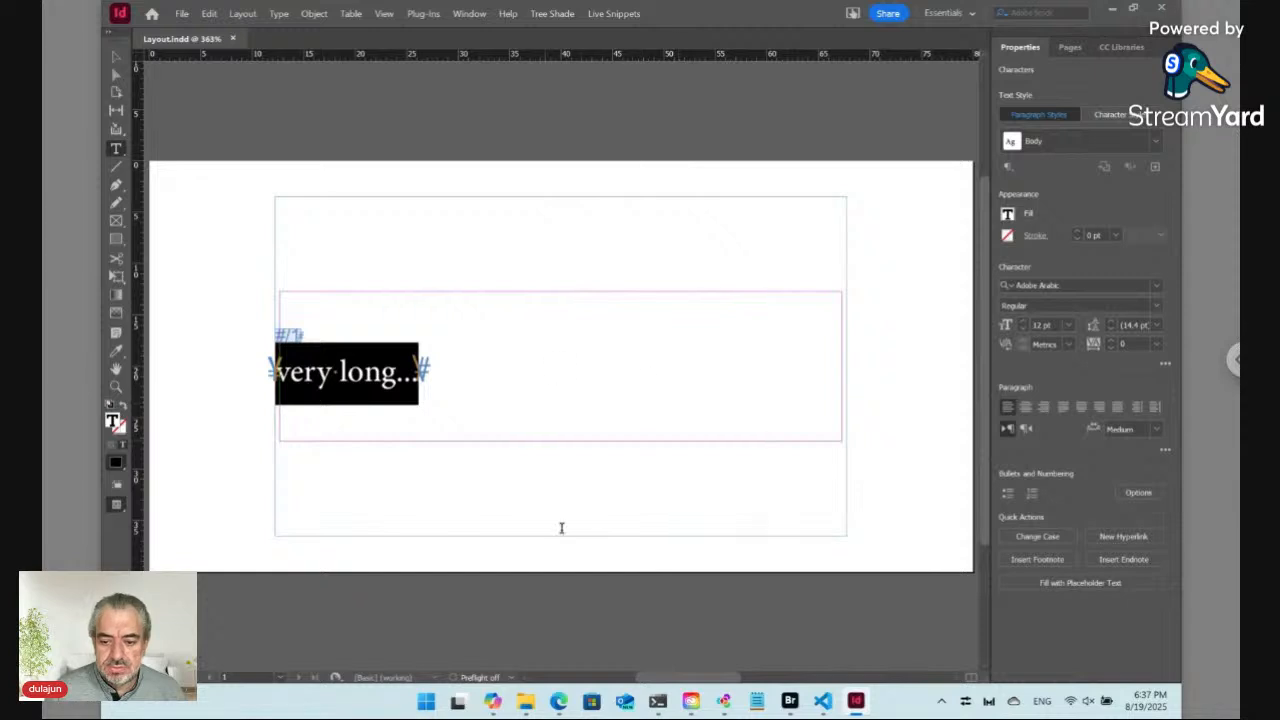
Step: Switch to the browser and reload the Tue online form page
{"action": "left_click", "coordinate": [562, 707]}
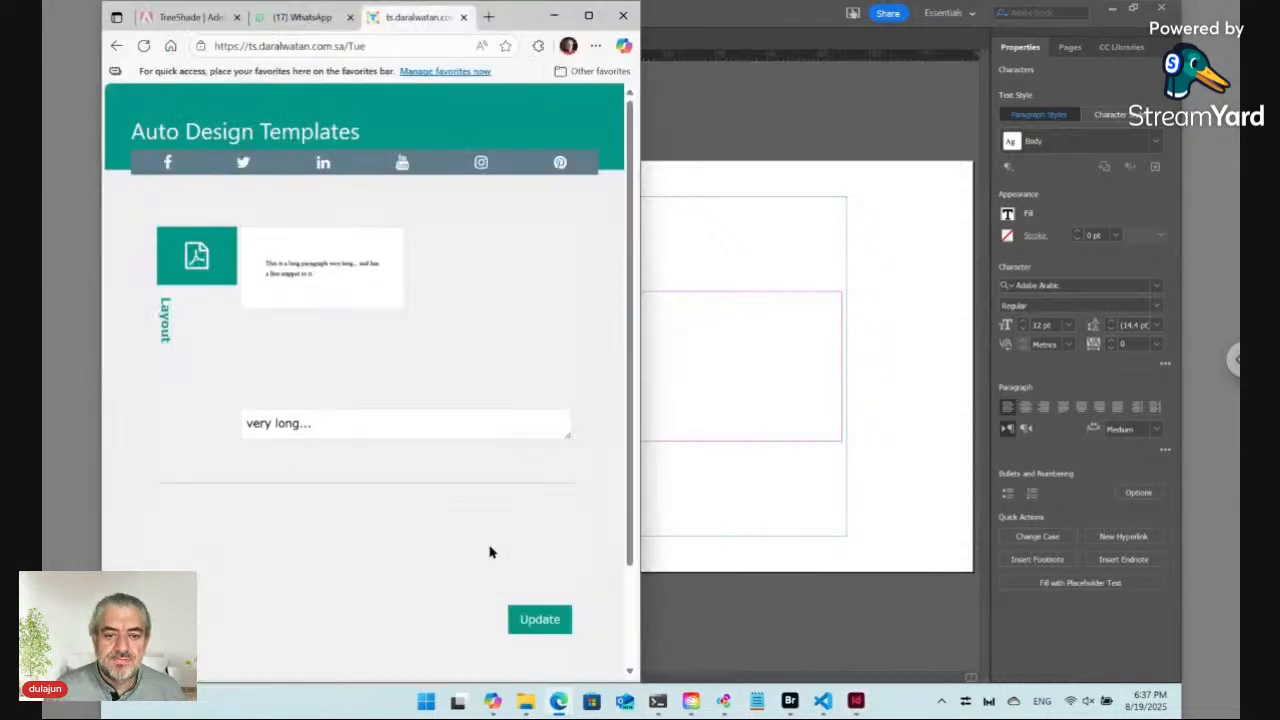
{"action": "left_click", "coordinate": [285, 46]}
{"action": "key", "text": "Return"}
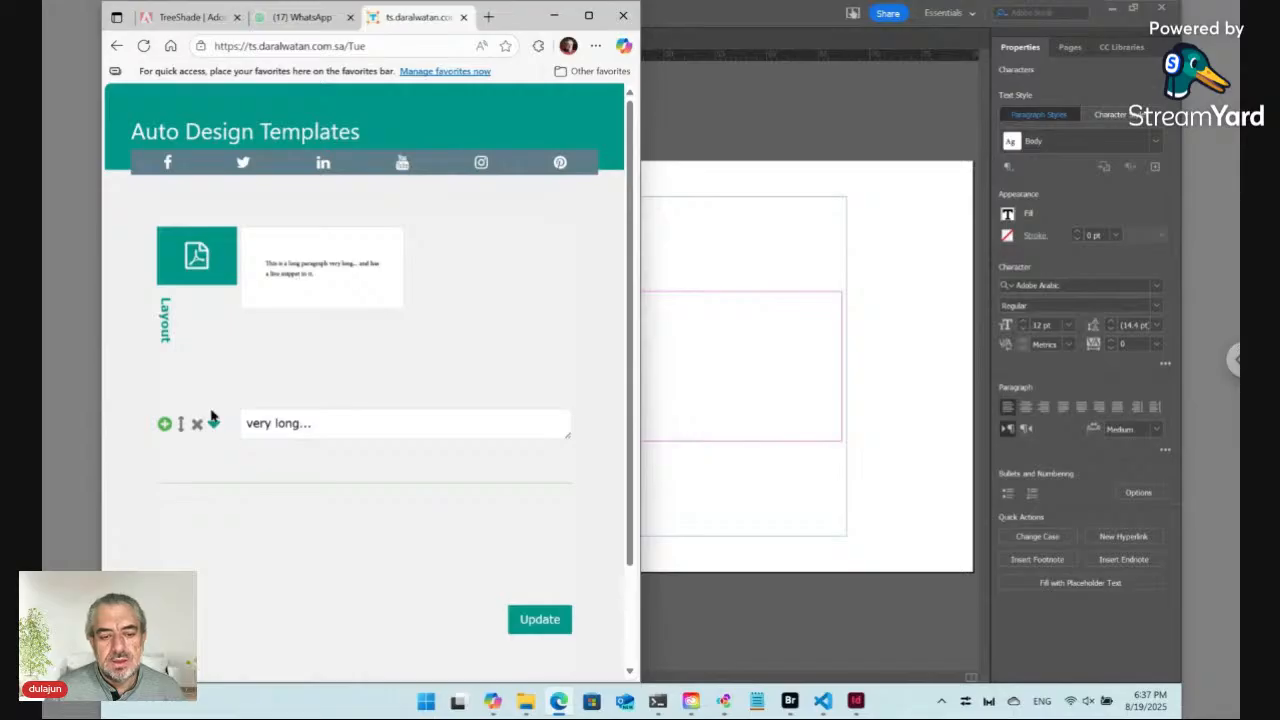
Step: Open the Data folder inside the Tue folder in Bridge
{"action": "left_click", "coordinate": [269, 425]}
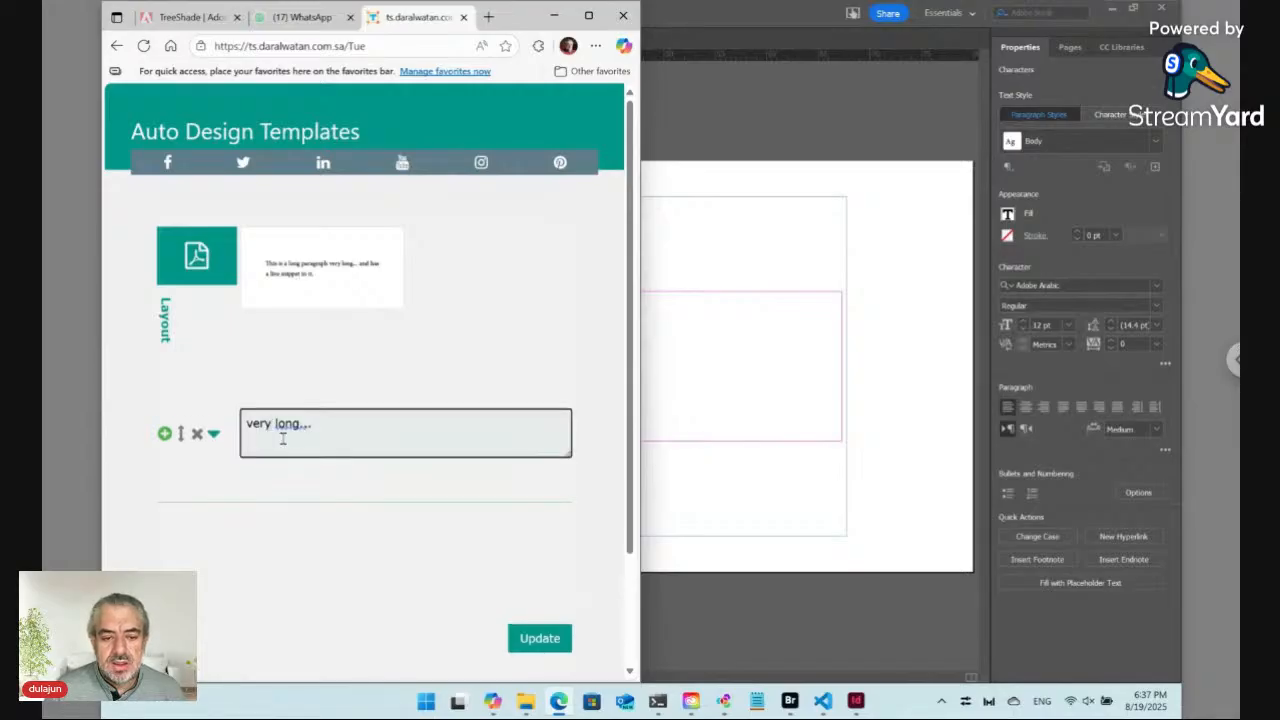
{"action": "key", "text": "ctrl+a"}
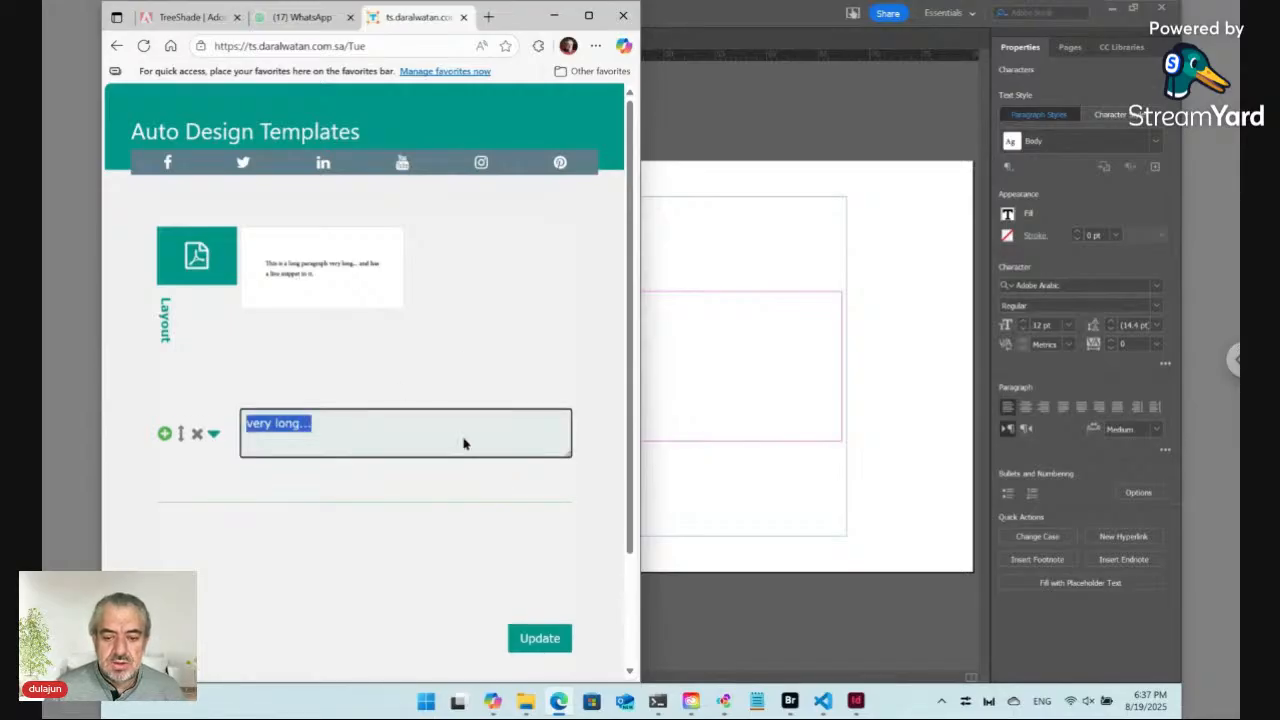
{"action": "left_click", "coordinate": [790, 701]}
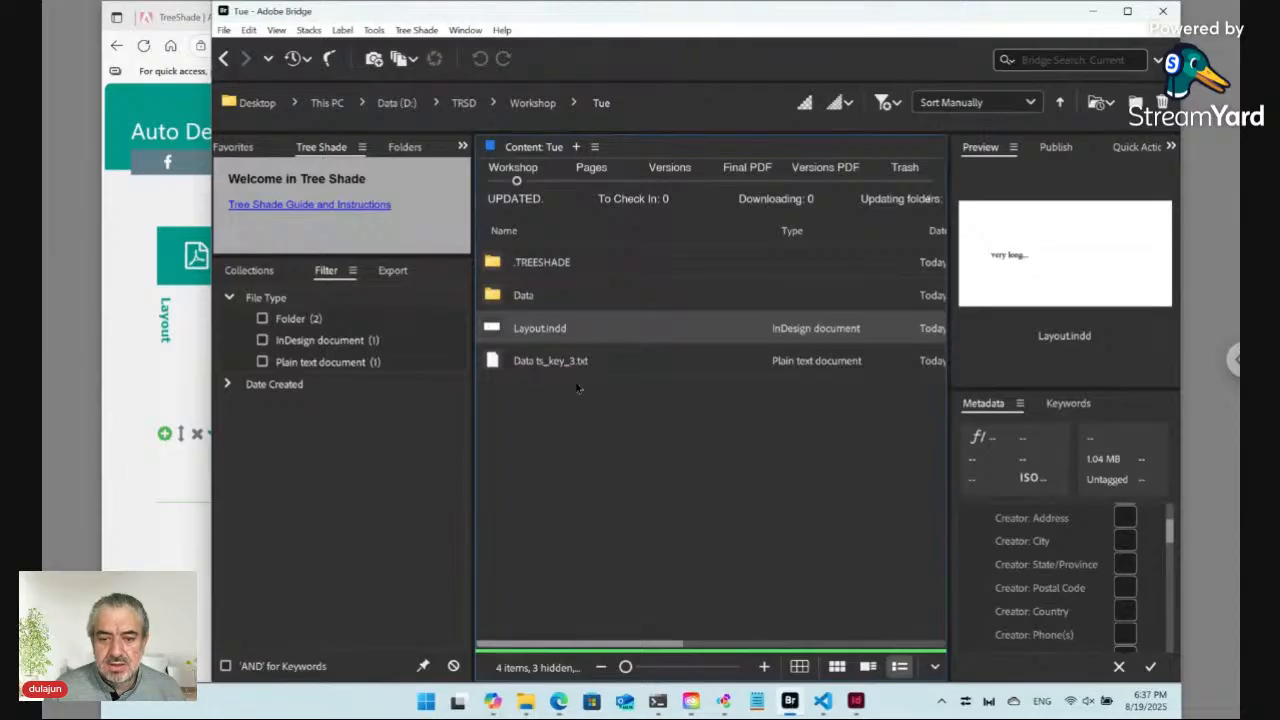
{"action": "double_click", "coordinate": [516, 300]}
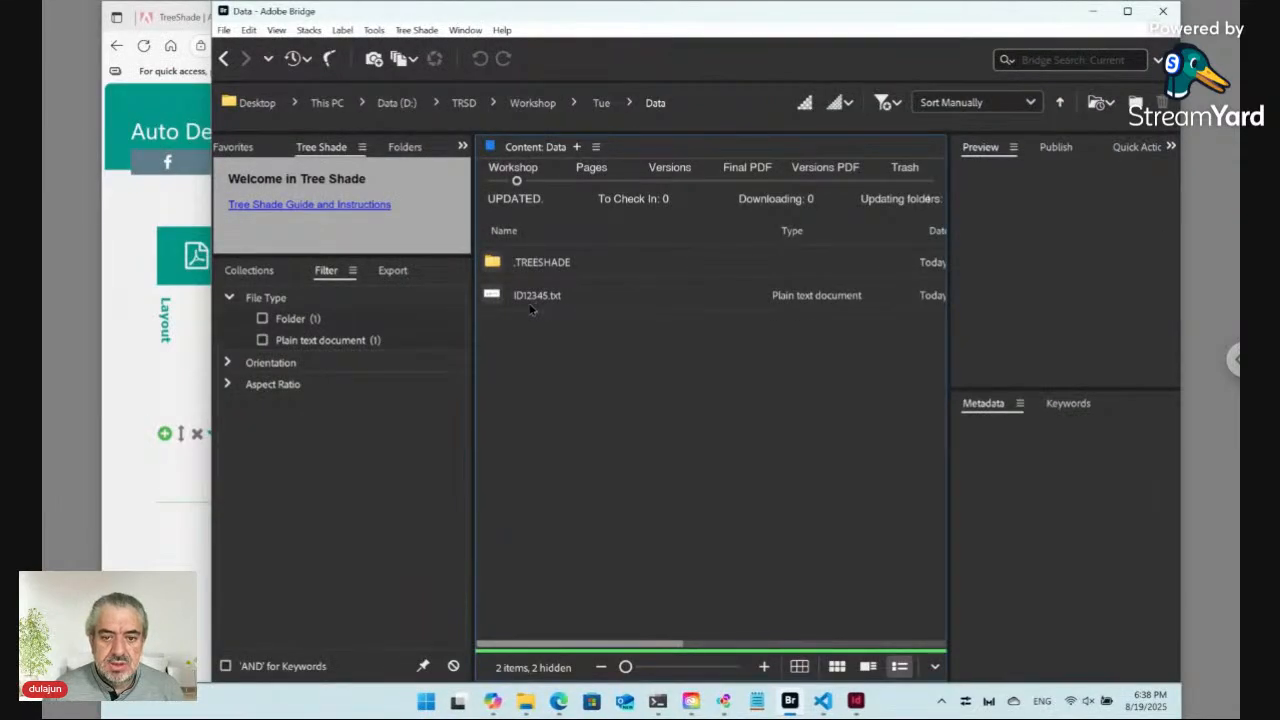
Step: Switch to the online form and replace the first entry's text with "First Item"
{"action": "left_click", "coordinate": [185, 363]}
{"action": "left_click", "coordinate": [259, 430]}
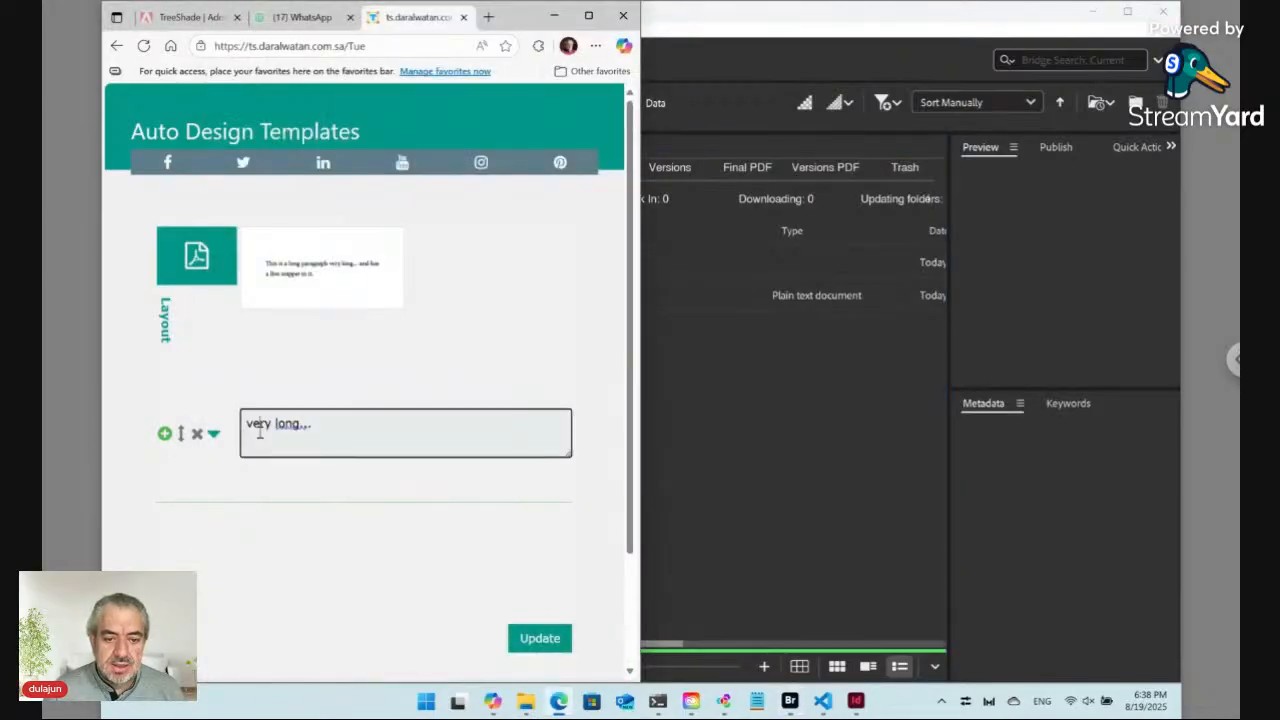
{"action": "key", "text": "ctrl+a"}
{"action": "type", "text": "F"}
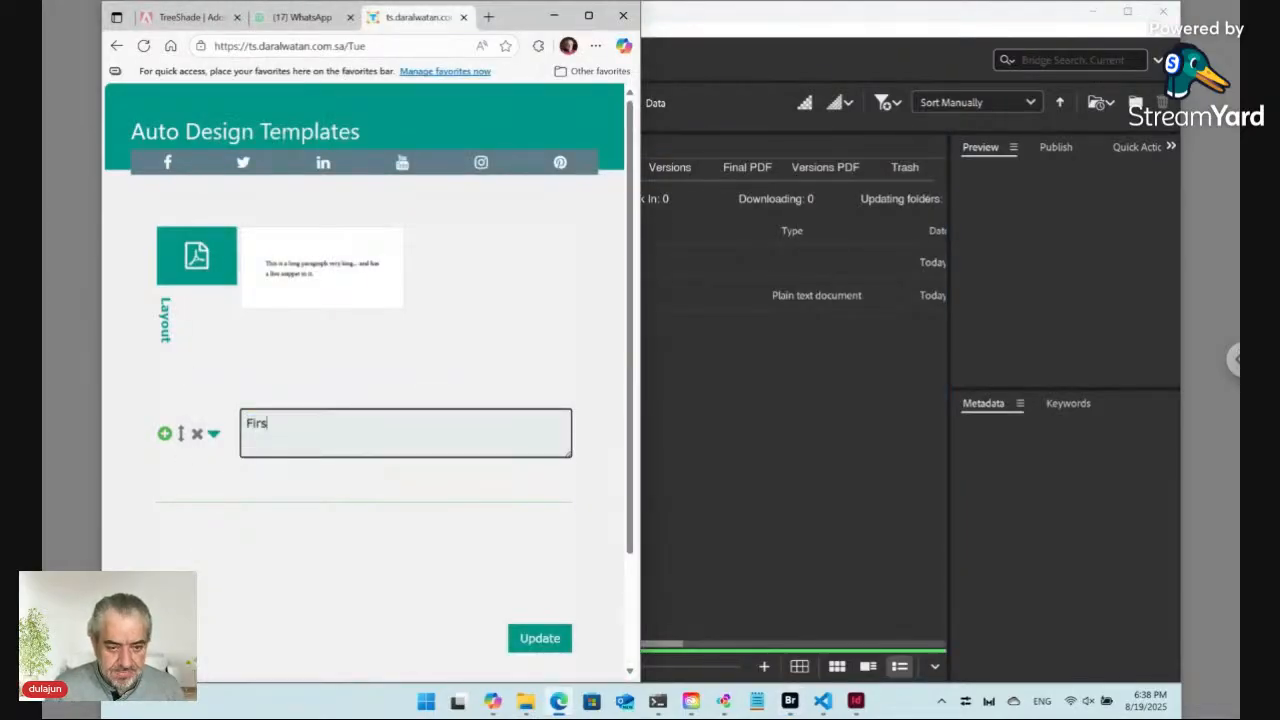
{"action": "type", "text": "irst Item"}
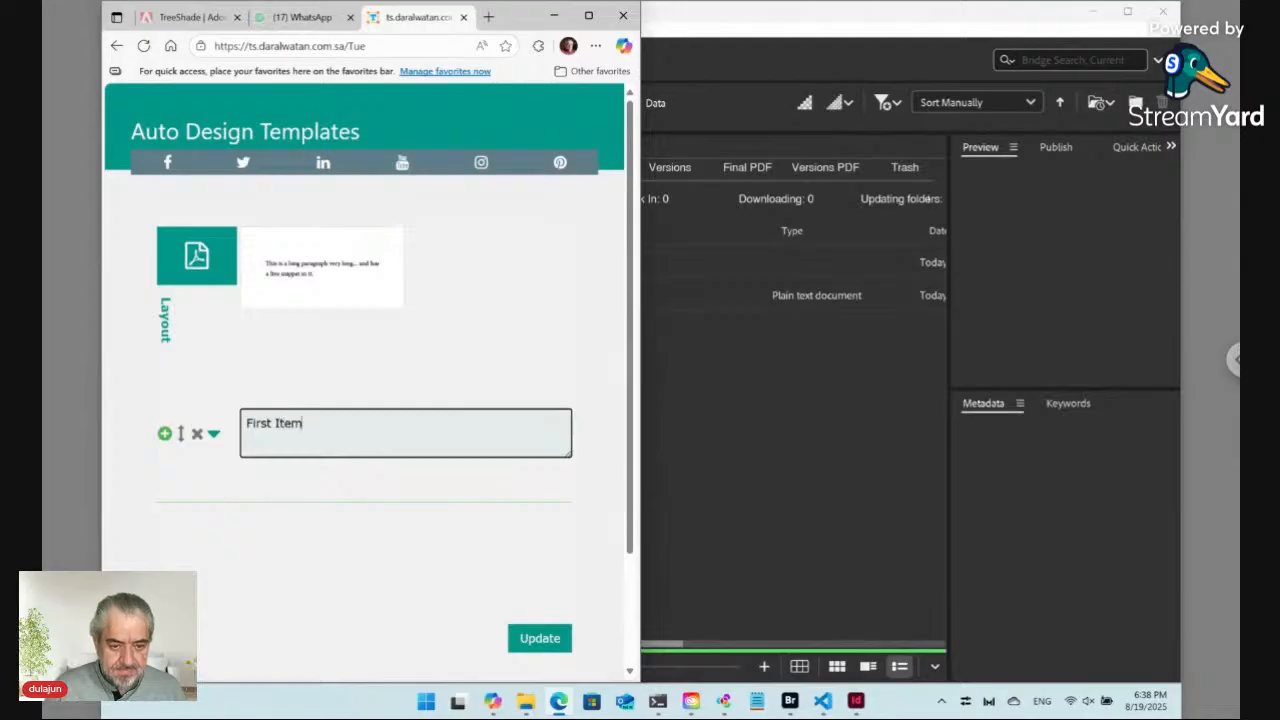
Step: Add a second entry below the first and set its text to "Second Item"
{"action": "left_click", "coordinate": [164, 433]}
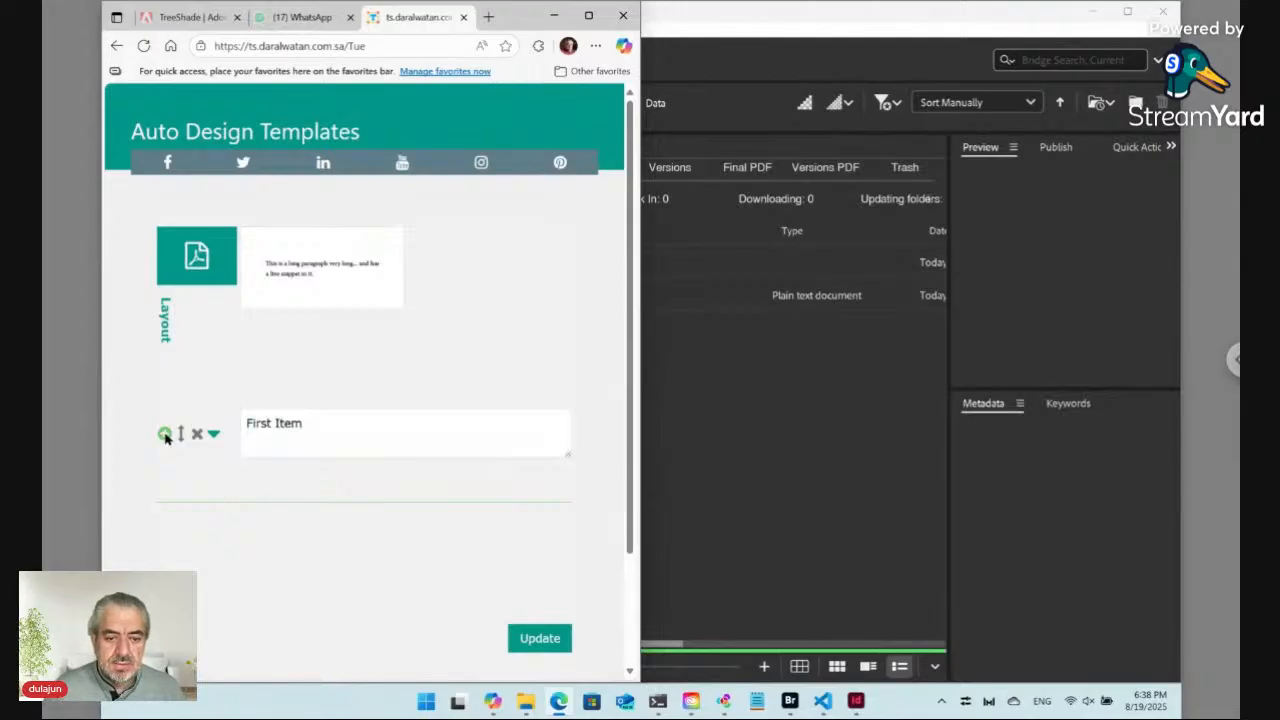
{"action": "left_click", "coordinate": [268, 485]}
{"action": "key", "text": "ctrl+a"}
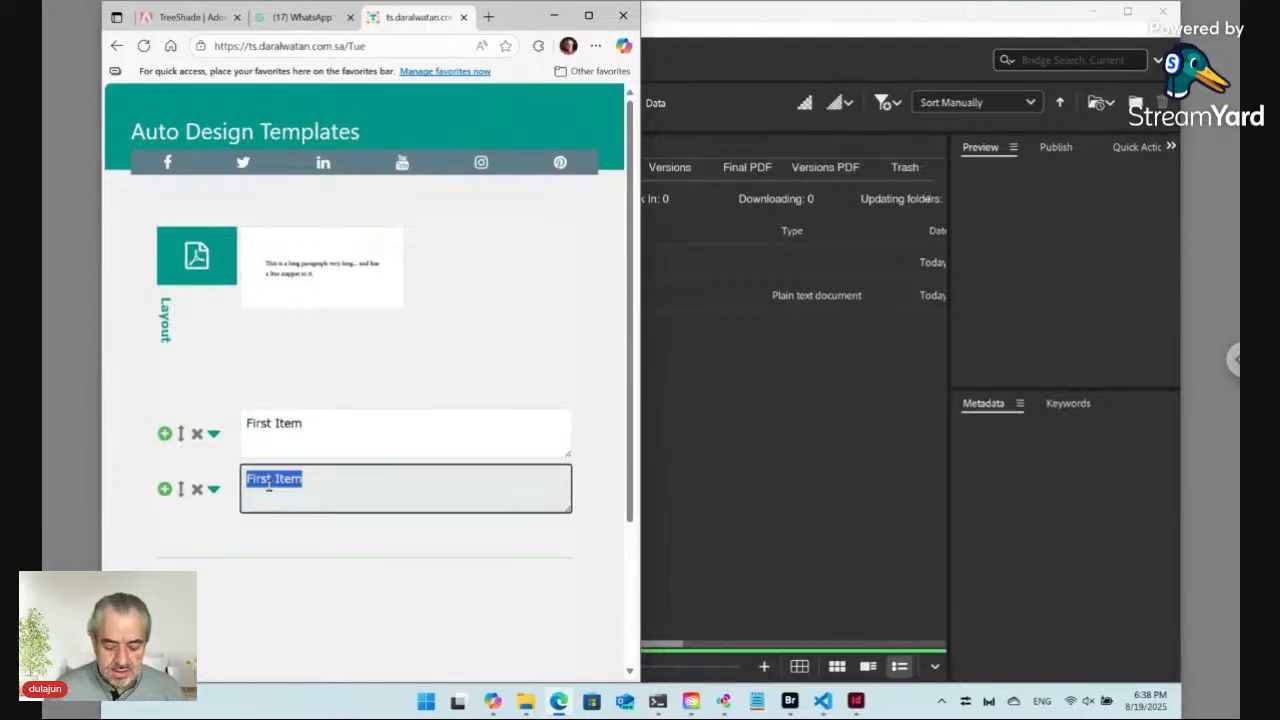
{"action": "type", "text": "Second "}
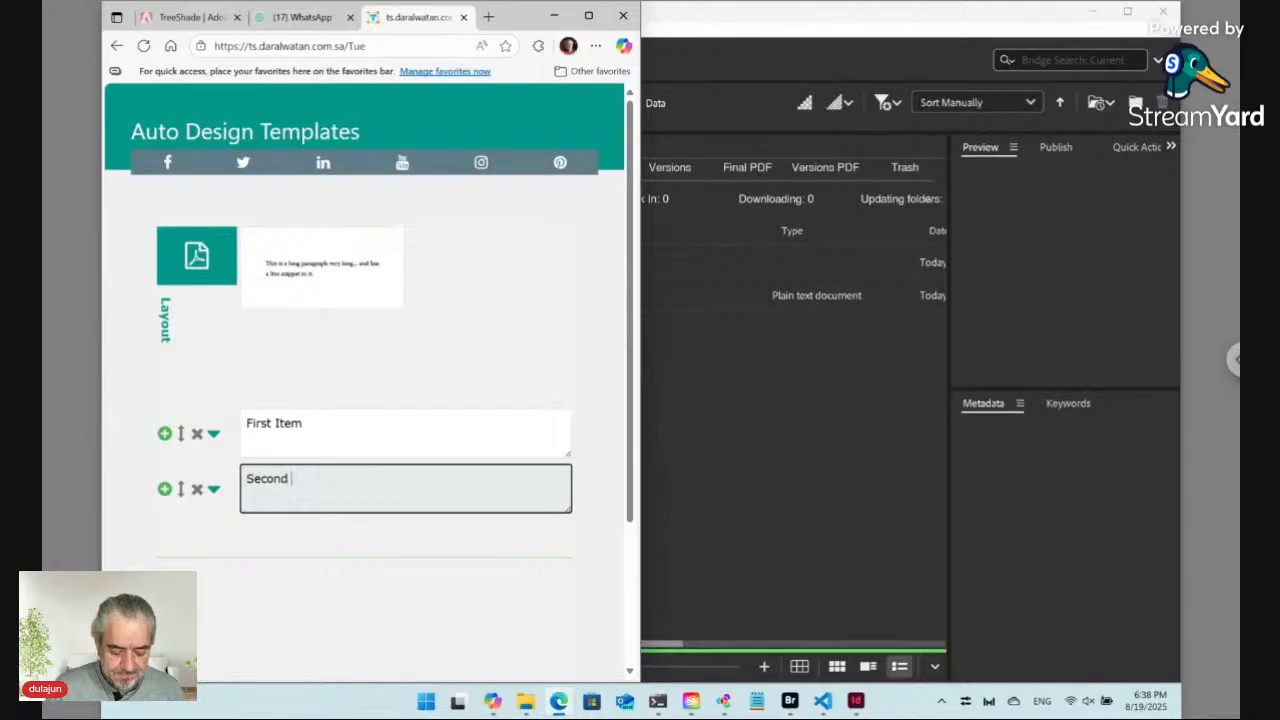
{"action": "type", "text": "Item"}
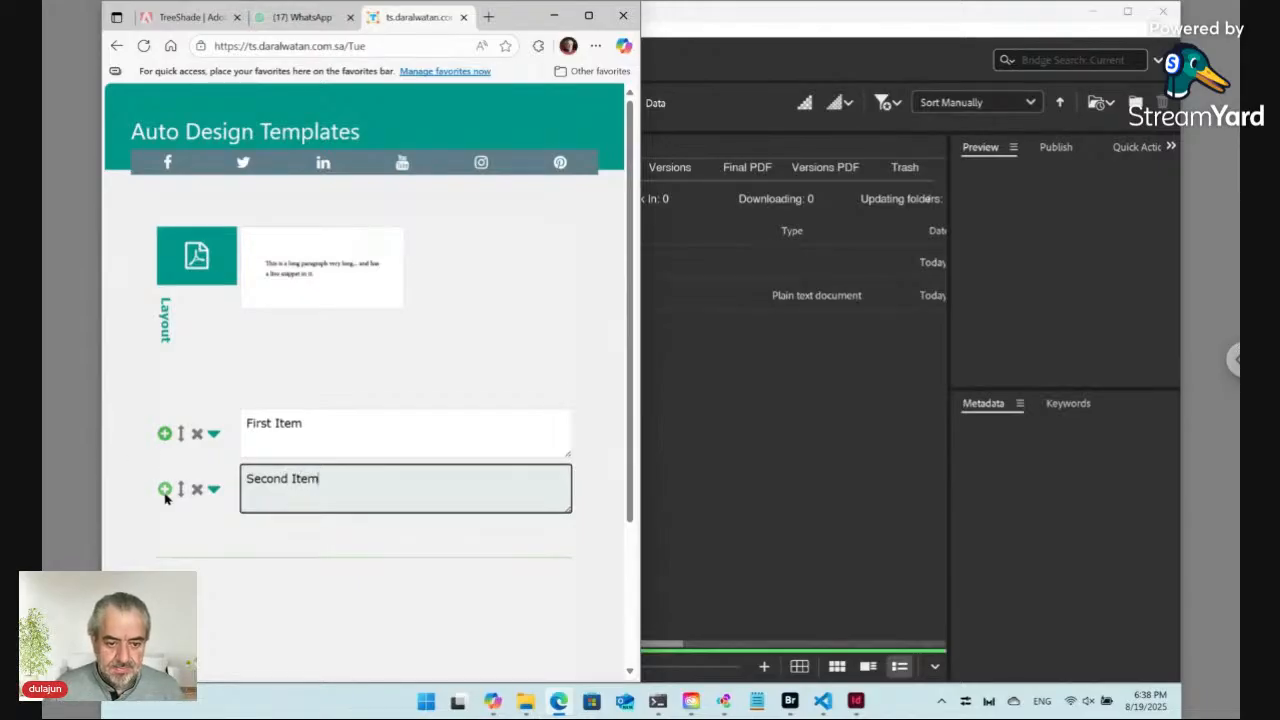
Step: Add a third entry and set its text to "Third Item"
{"action": "left_click", "coordinate": [165, 489]}
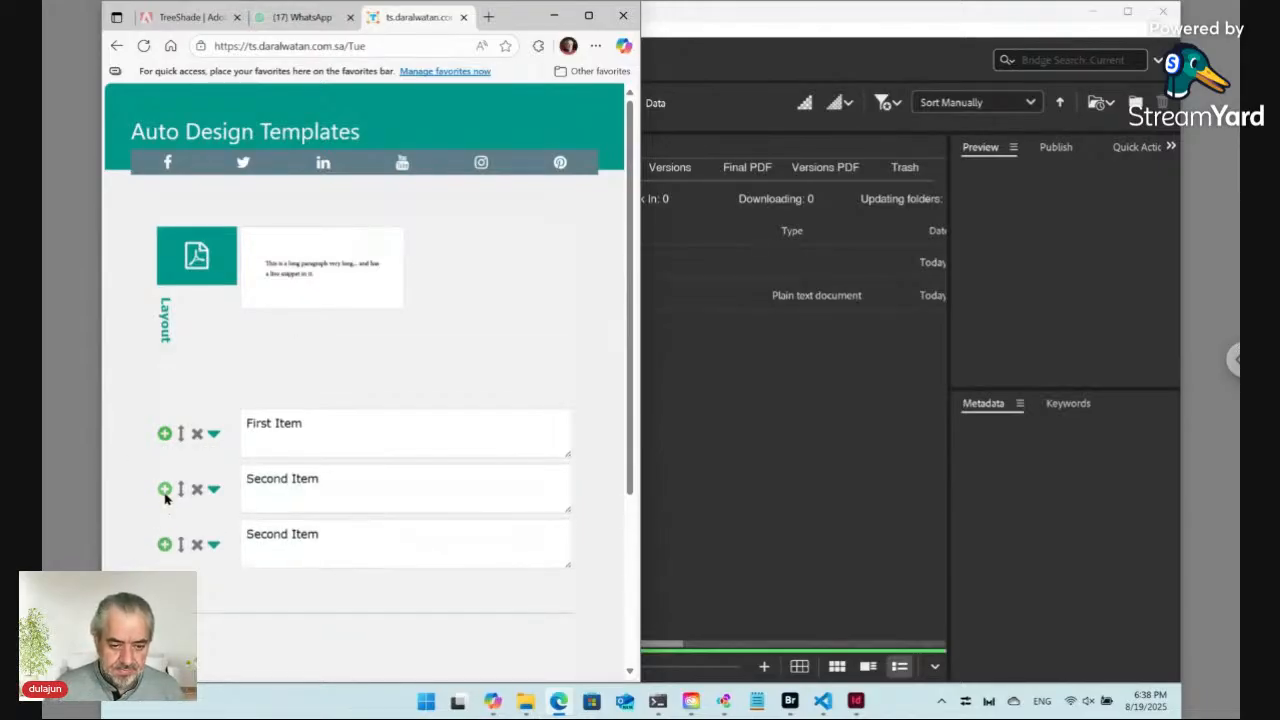
{"action": "triple_click", "coordinate": [268, 535]}
{"action": "type", "text": "Th"}
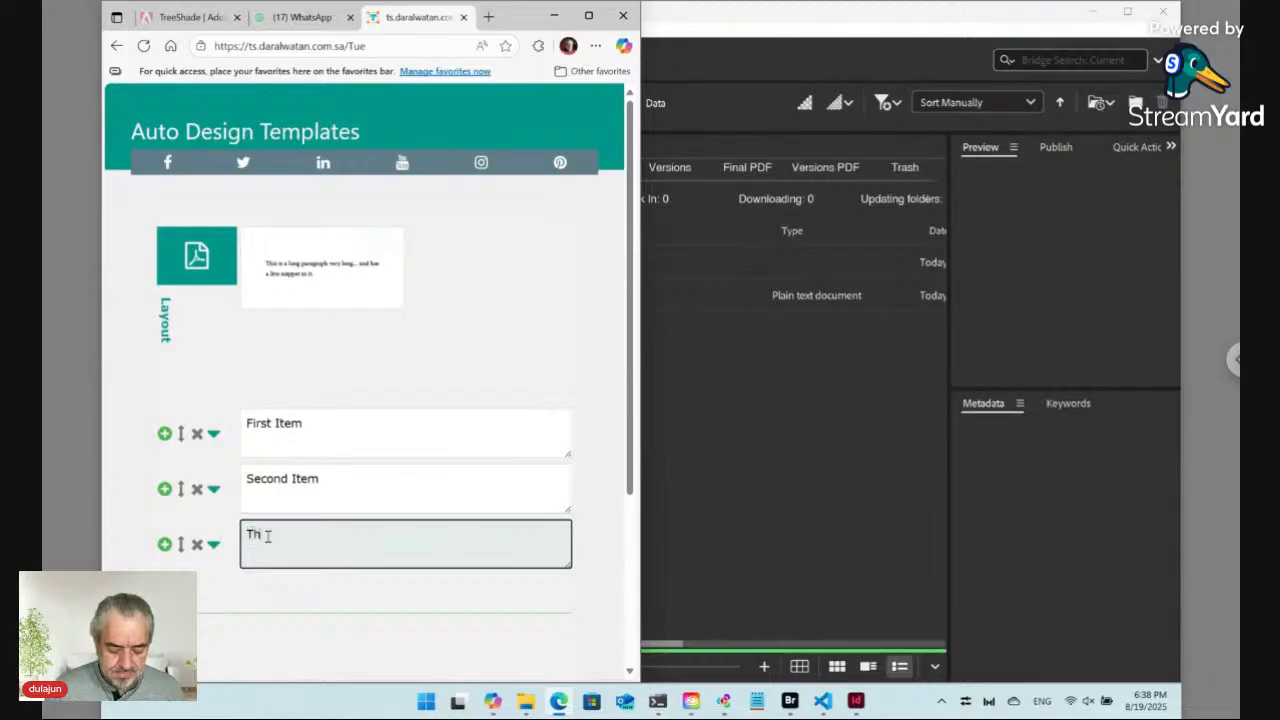
{"action": "type", "text": "ird Item"}
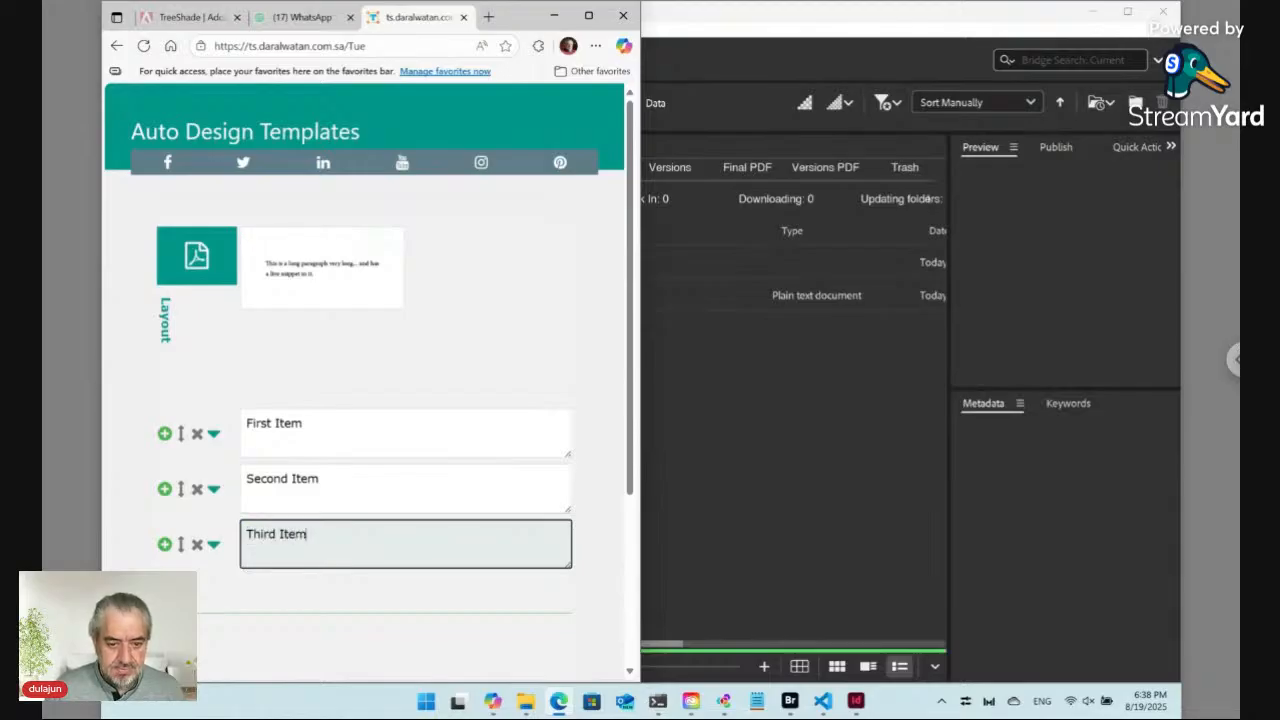
Step: Submit the form with the Update command
{"action": "left_click", "coordinate": [131, 553]}
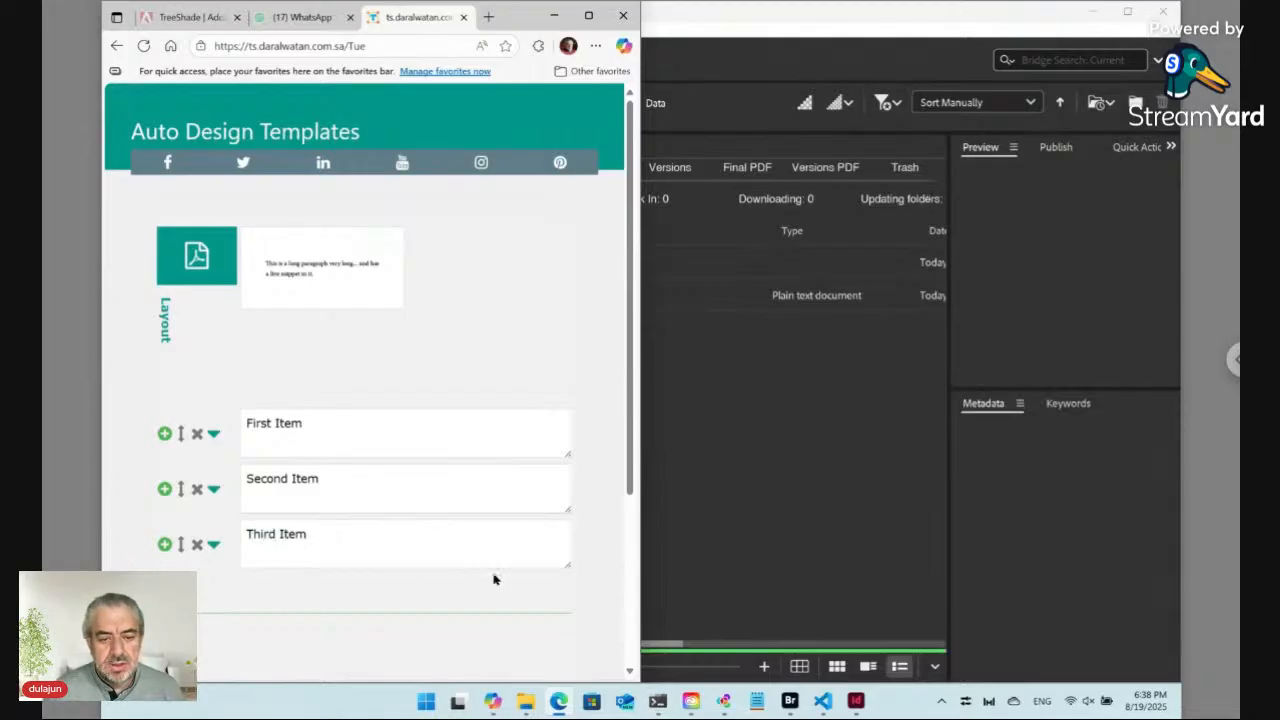
{"action": "scroll", "coordinate": [493, 579], "scroll_direction": "down", "scroll_amount": 3}
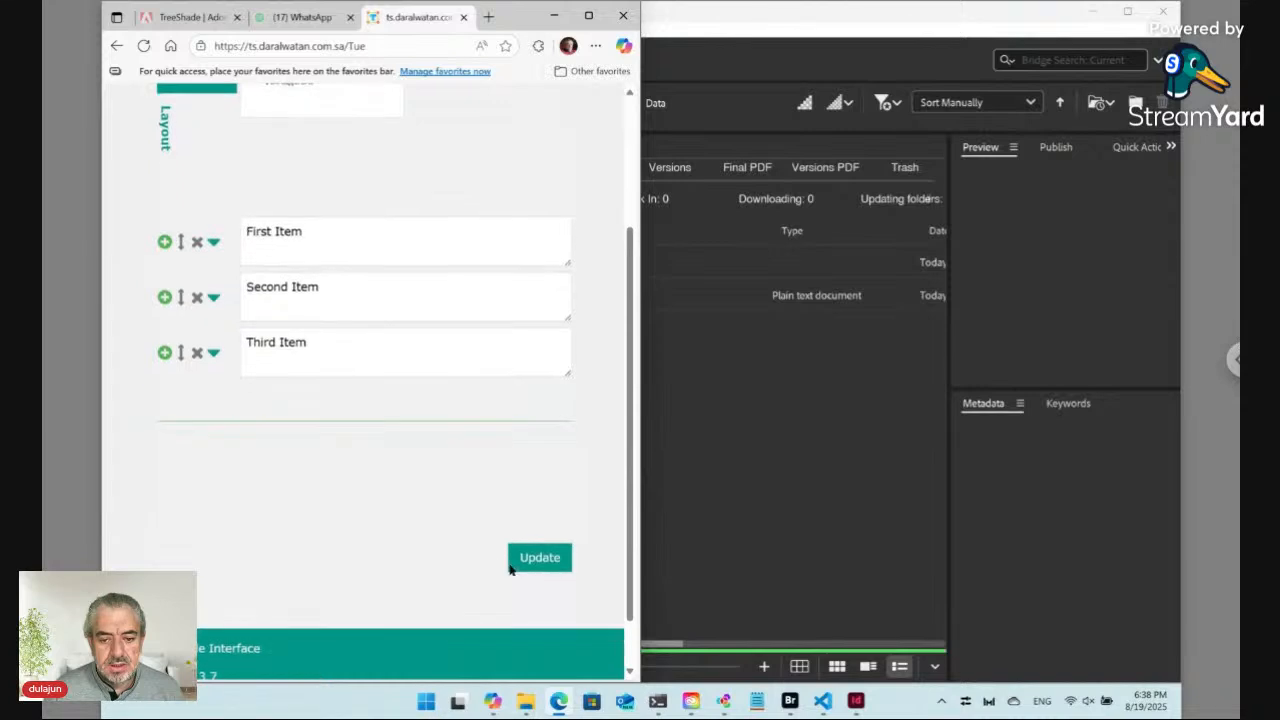
{"action": "left_click", "coordinate": [534, 560]}
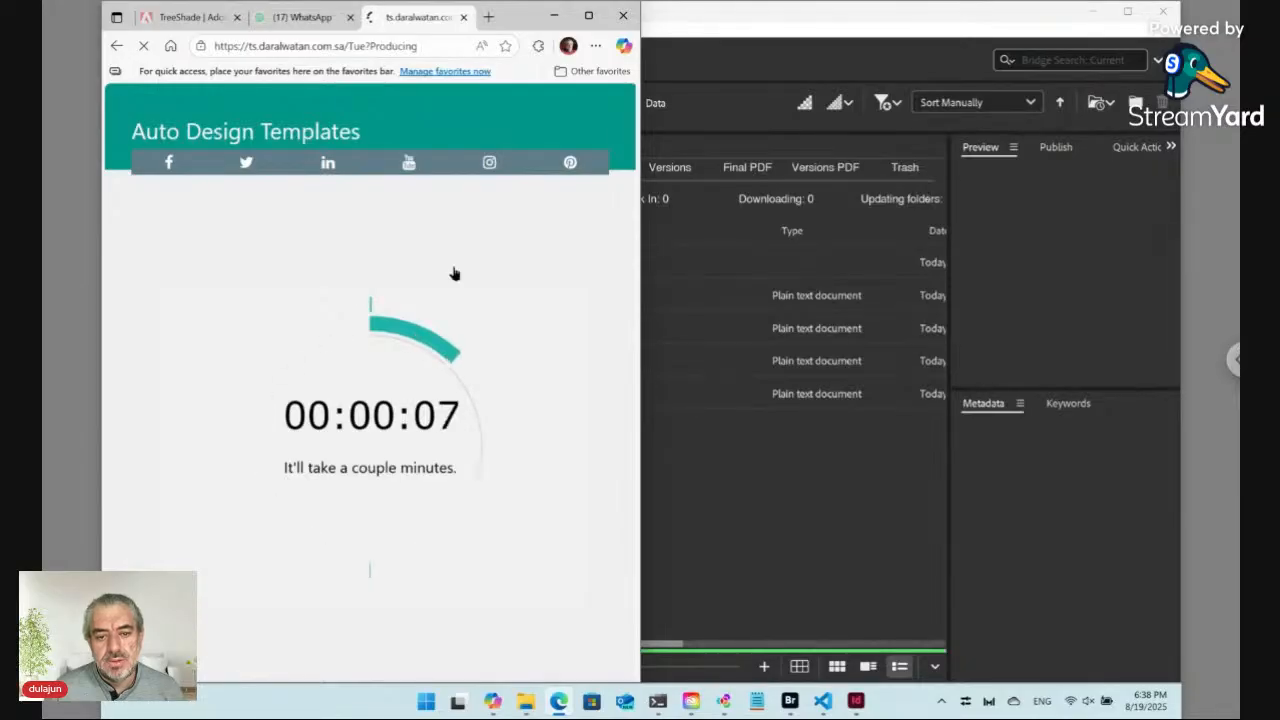
Step: Check the updated snippet text in the InDesign layout and the new files in Bridge
{"action": "key", "text": "alt+Tab"}
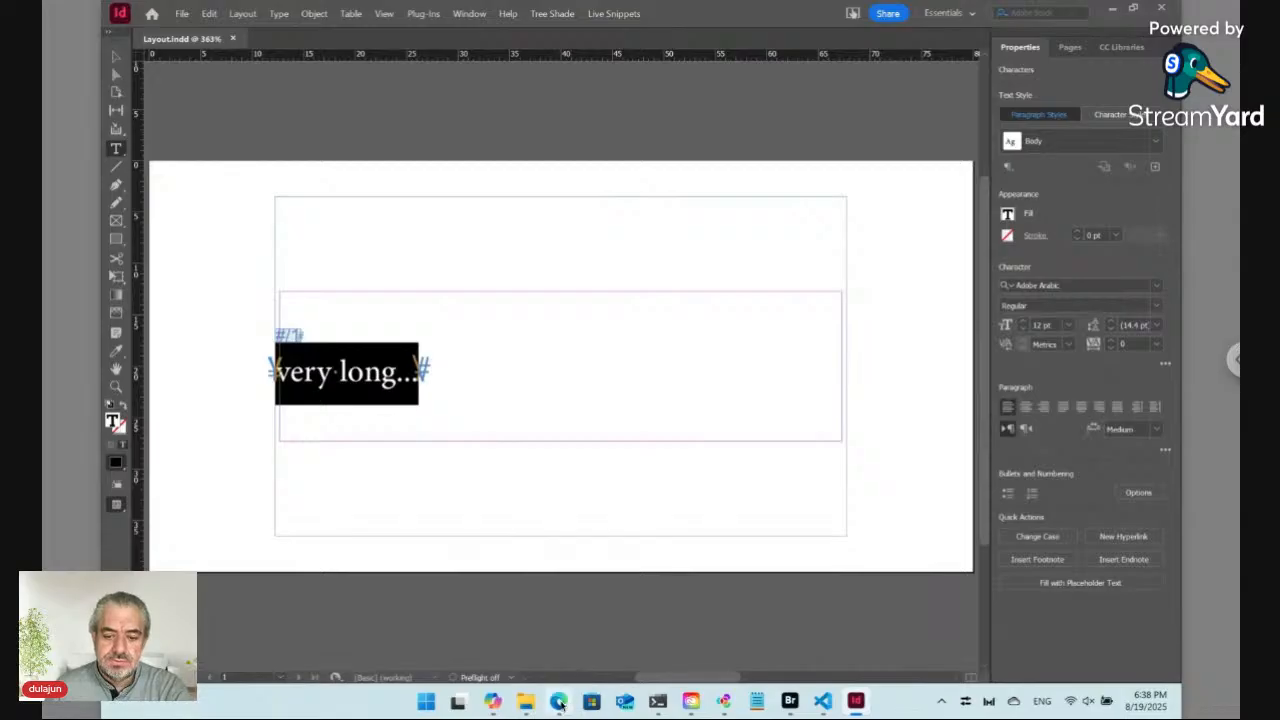
{"action": "mouse_move", "coordinate": [561, 705]}
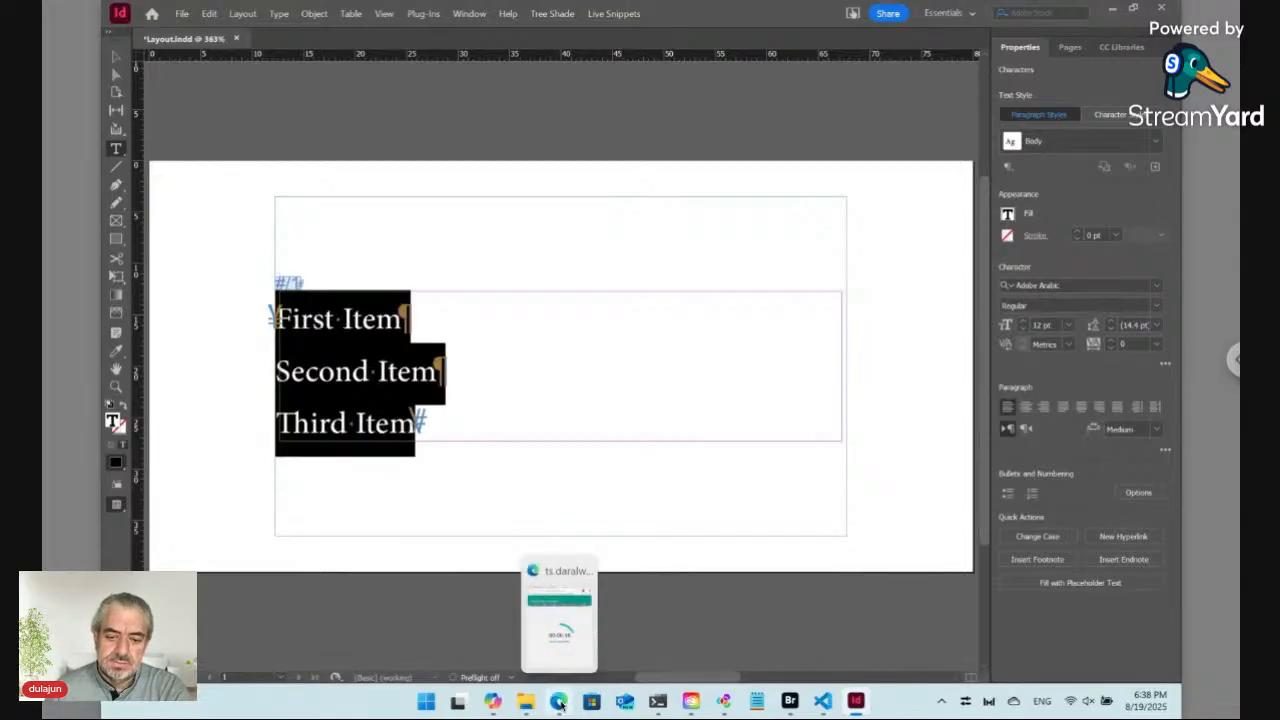
{"action": "key", "text": "alt+Tab"}
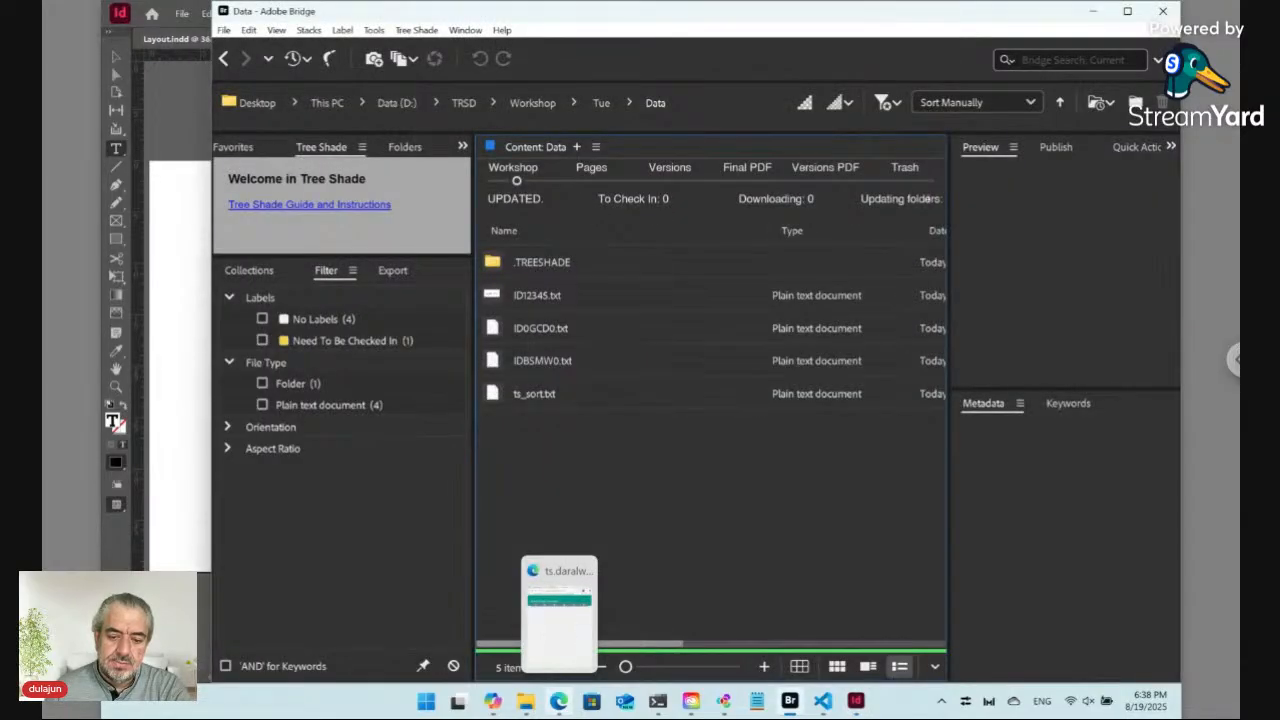
Step: Open the form's layout preview in the browser and close it again
{"action": "left_click", "coordinate": [559, 702]}
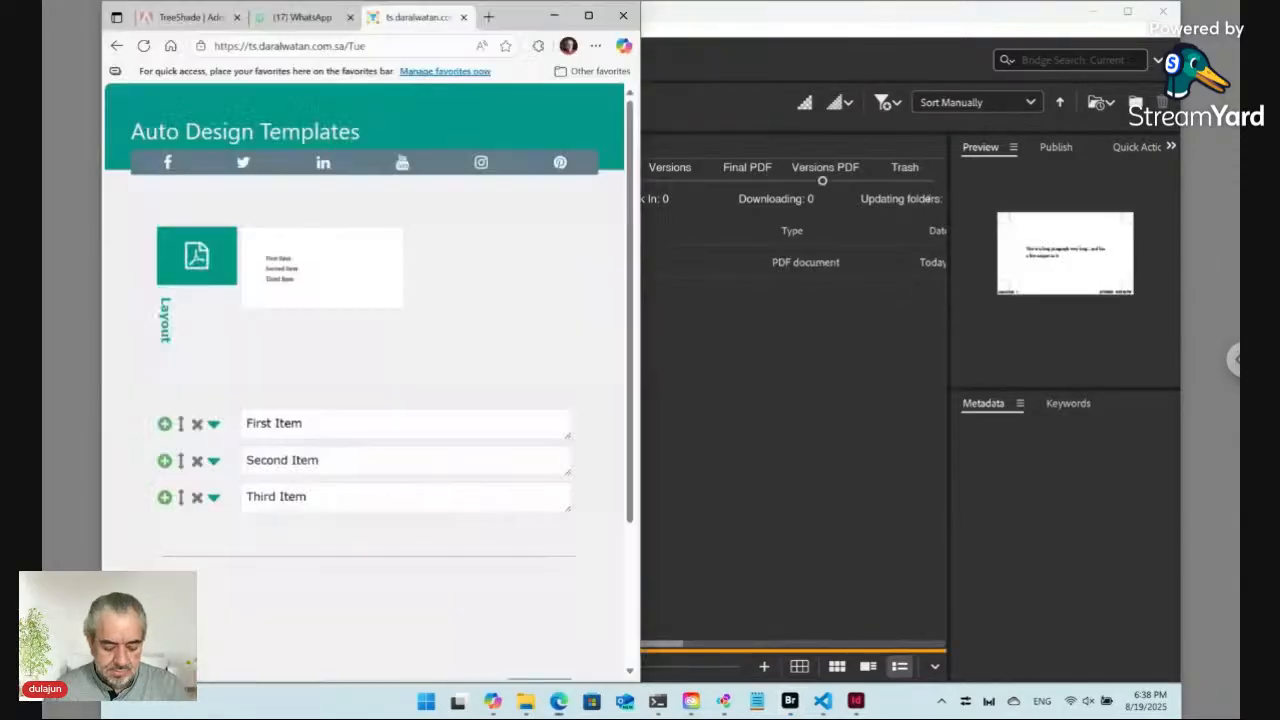
{"action": "left_click", "coordinate": [286, 281]}
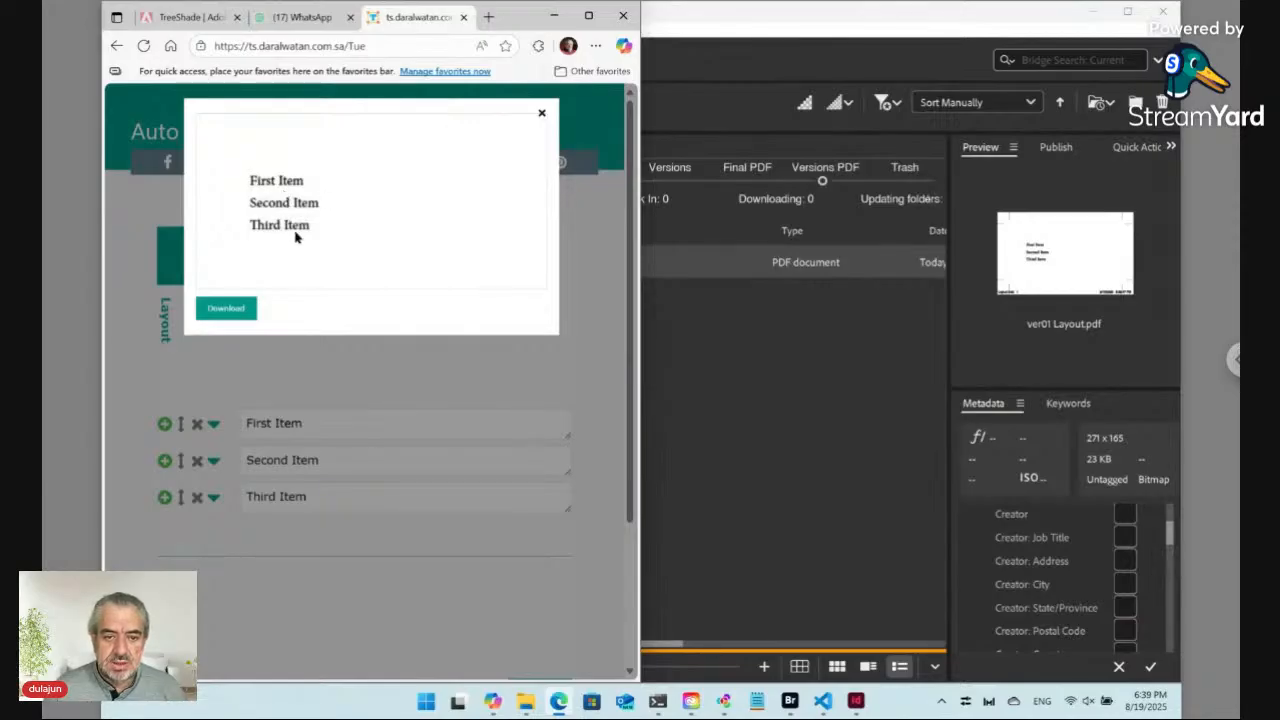
{"action": "left_click", "coordinate": [541, 113]}
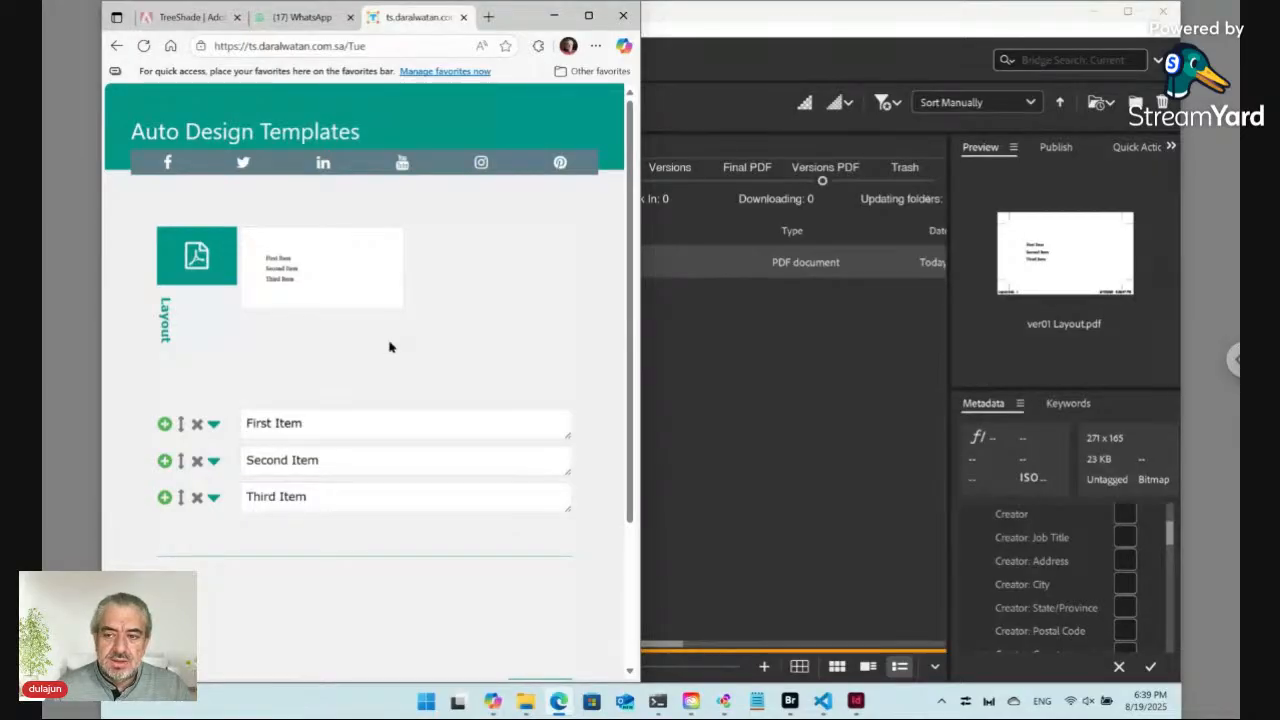
Step: Browse the Versions PDFs folder and return to the Workshop Tue folder in Bridge
{"action": "left_click", "coordinate": [760, 369]}
{"action": "left_click", "coordinate": [571, 262]}
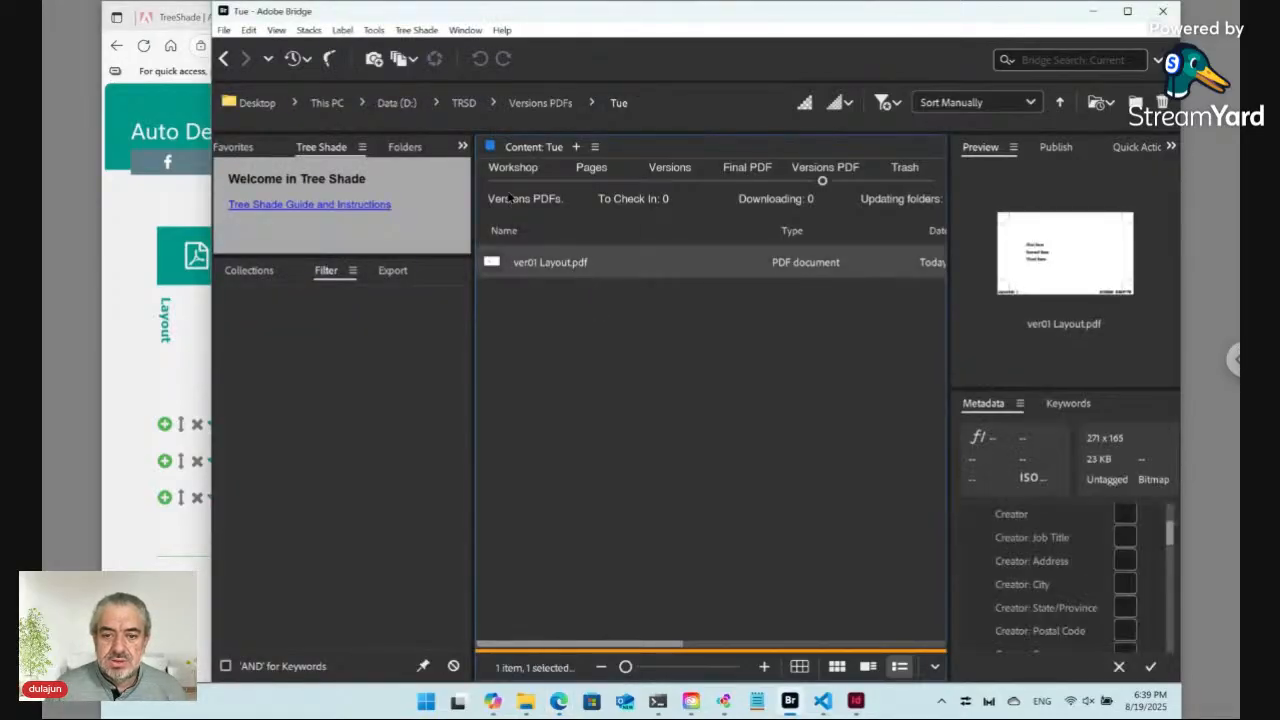
{"action": "left_click", "coordinate": [507, 180]}
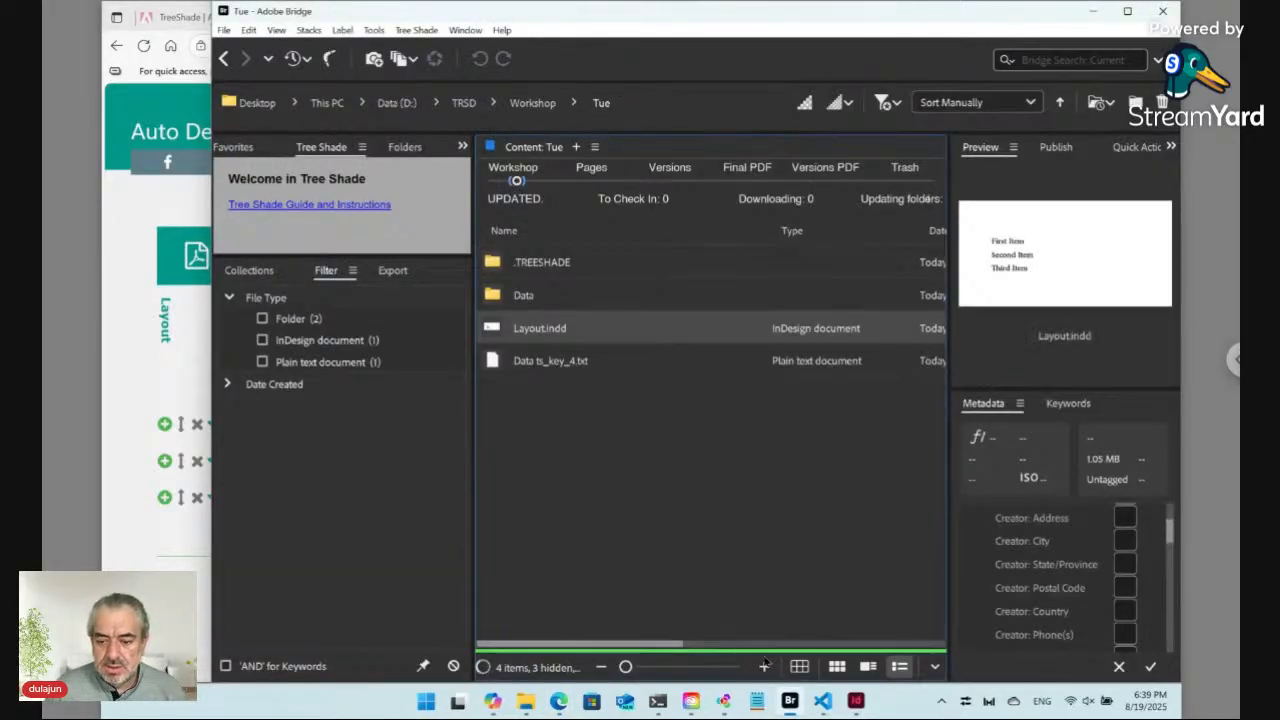
Step: In InDesign, set the live snippet's Dynamic Content separator to "cells" instead of the line break
{"action": "left_click", "coordinate": [860, 702]}
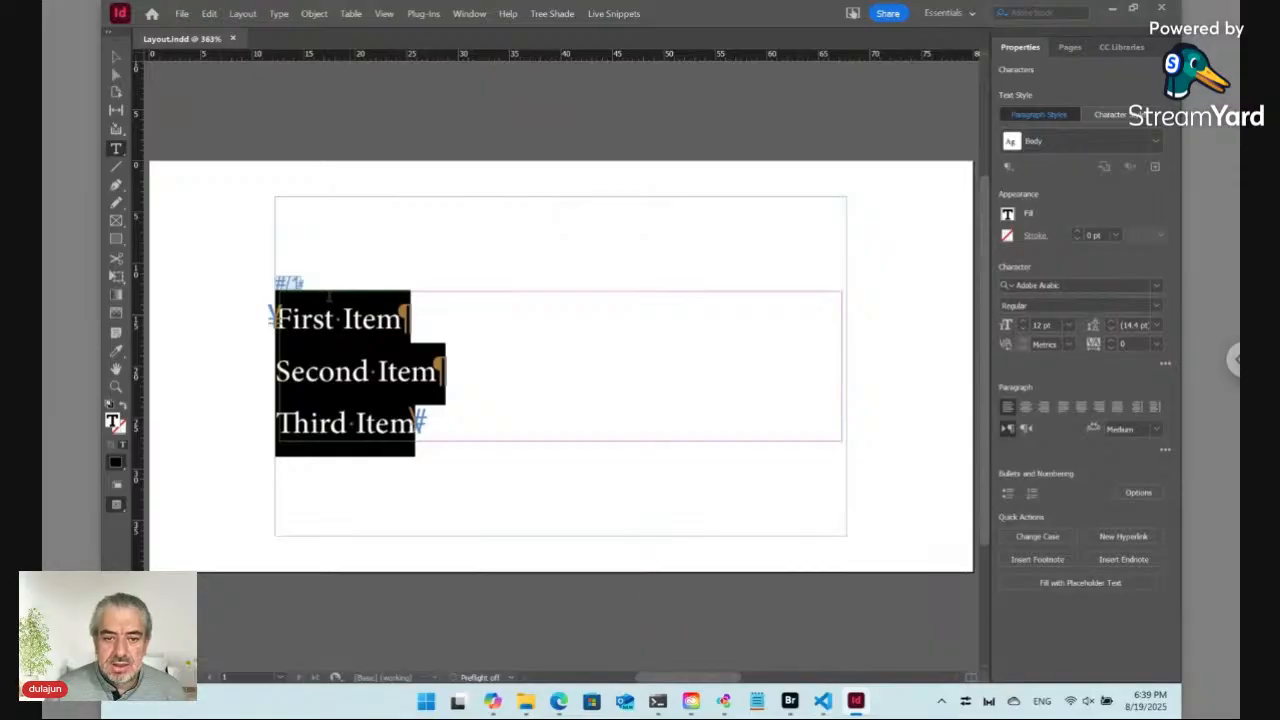
{"action": "left_click", "coordinate": [292, 284]}
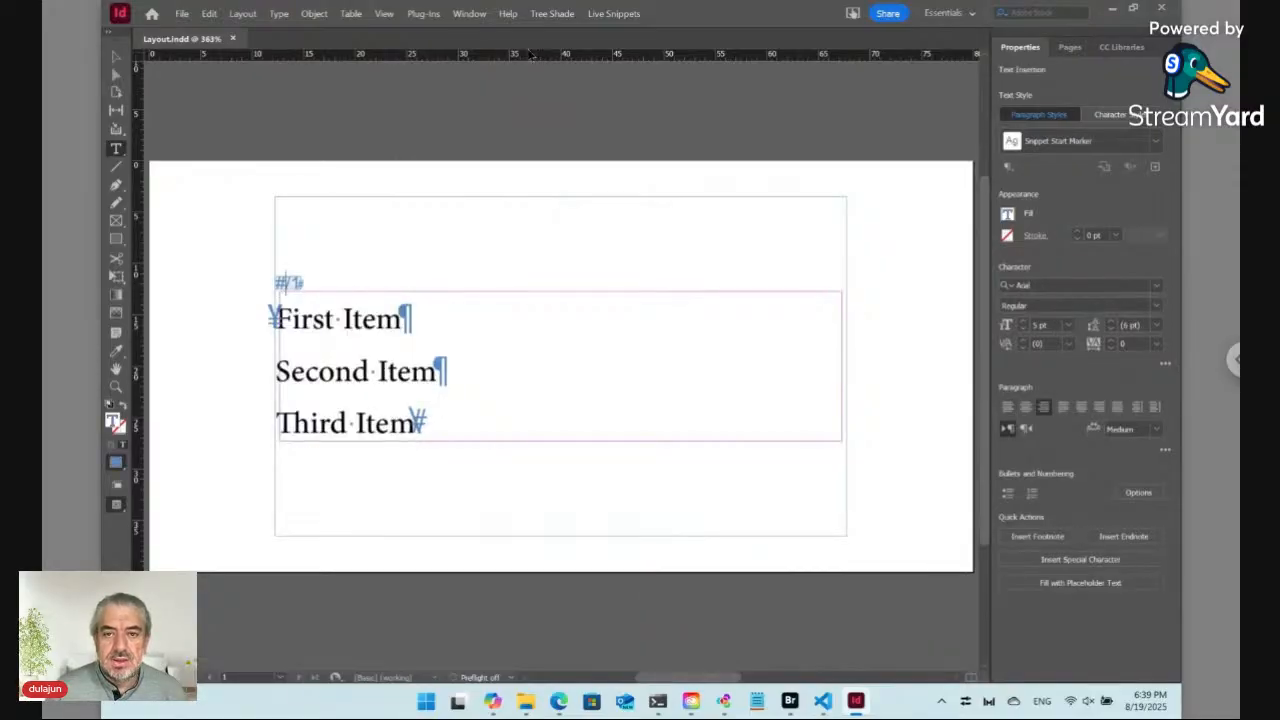
{"action": "left_click", "coordinate": [607, 14]}
{"action": "mouse_move", "coordinate": [629, 50]}
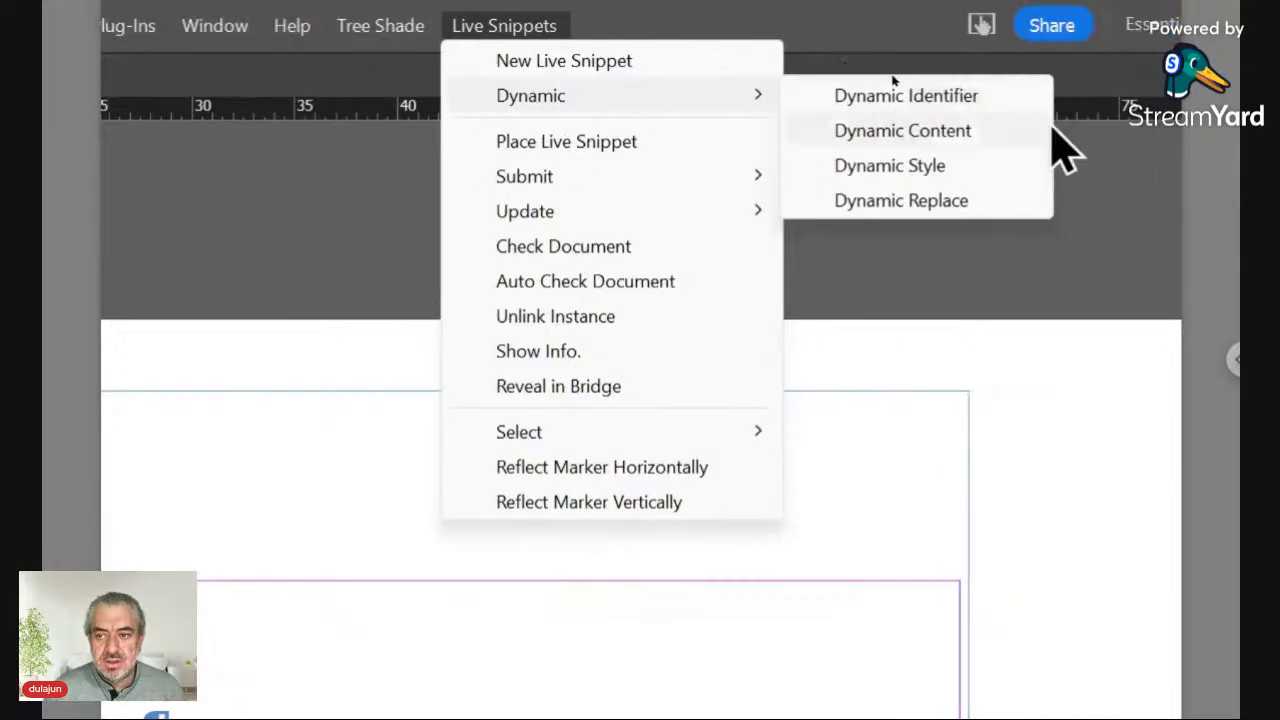
{"action": "left_click", "coordinate": [964, 137]}
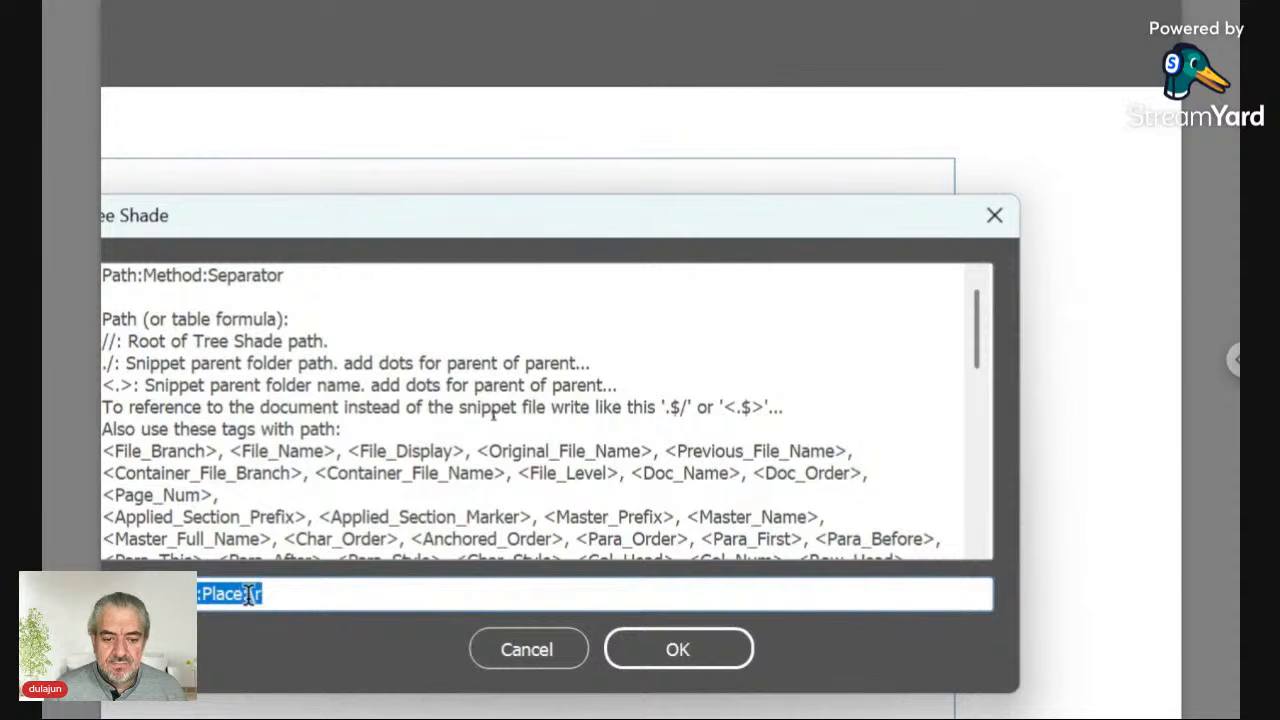
{"action": "left_click", "coordinate": [250, 605]}
{"action": "left_click_drag", "start_coordinate": [249, 593], "coordinate": [299, 593]}
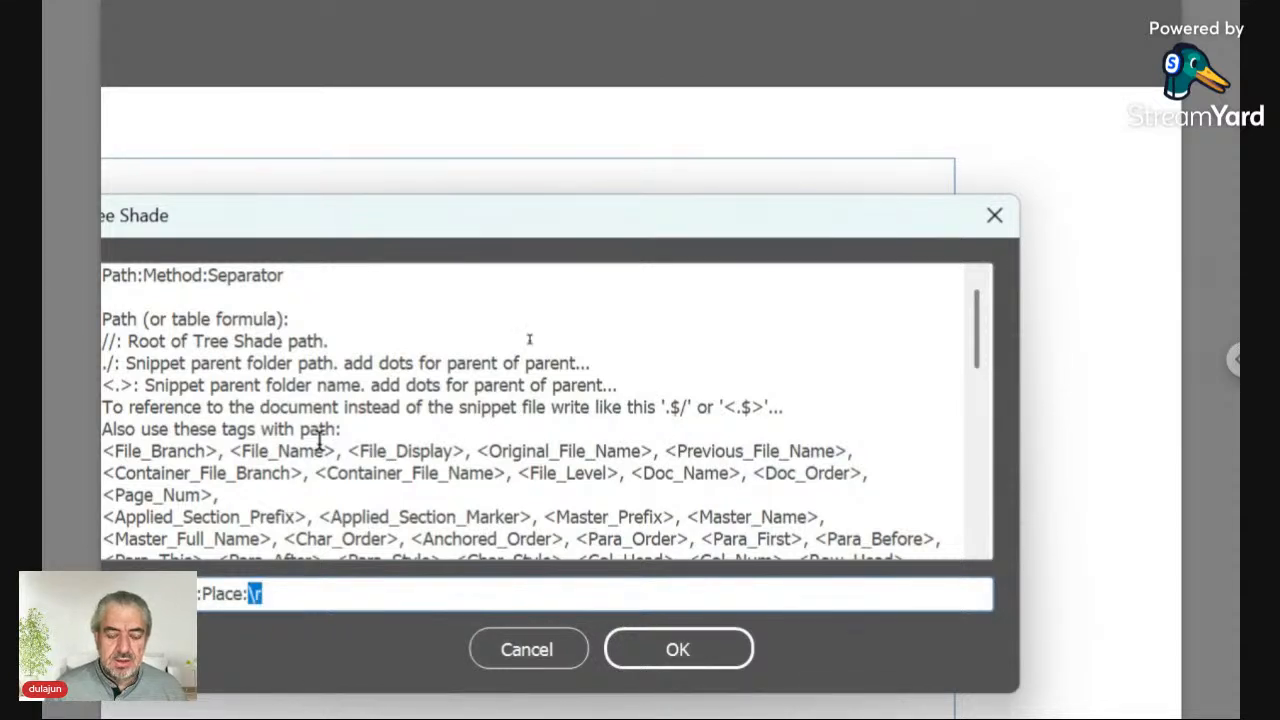
{"action": "type", "text": "cells"}
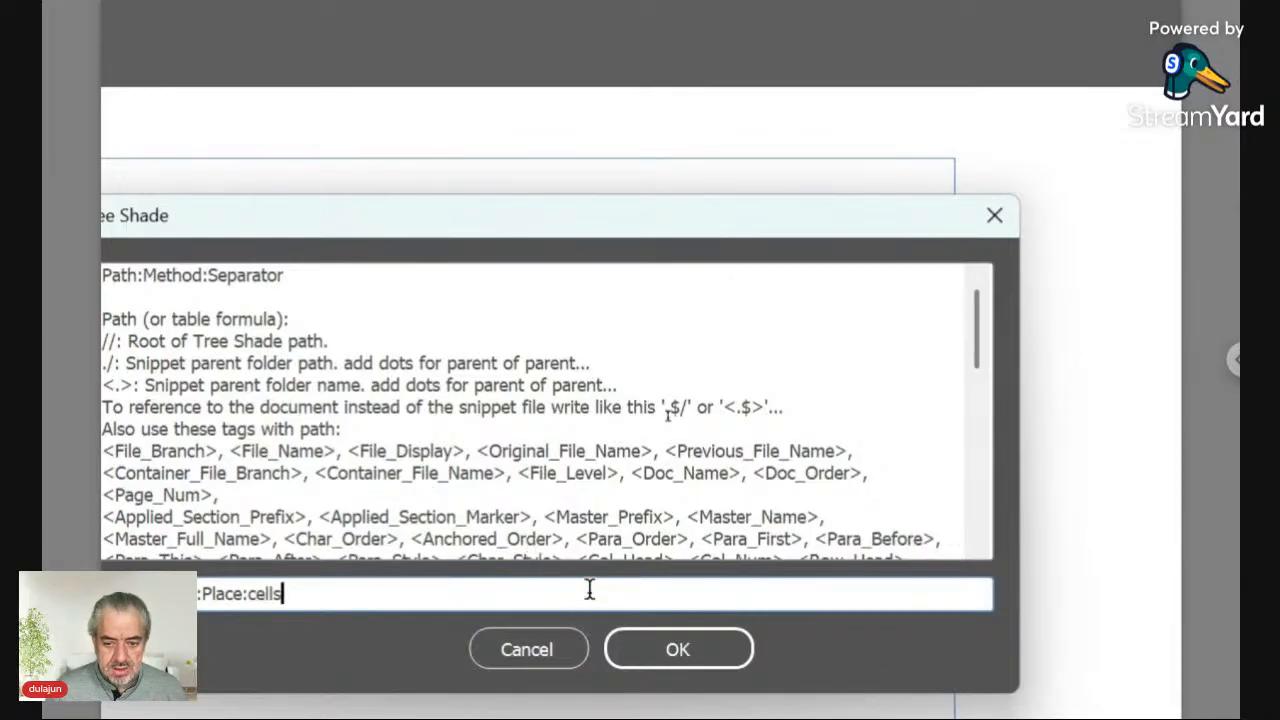
{"action": "left_click", "coordinate": [629, 636]}
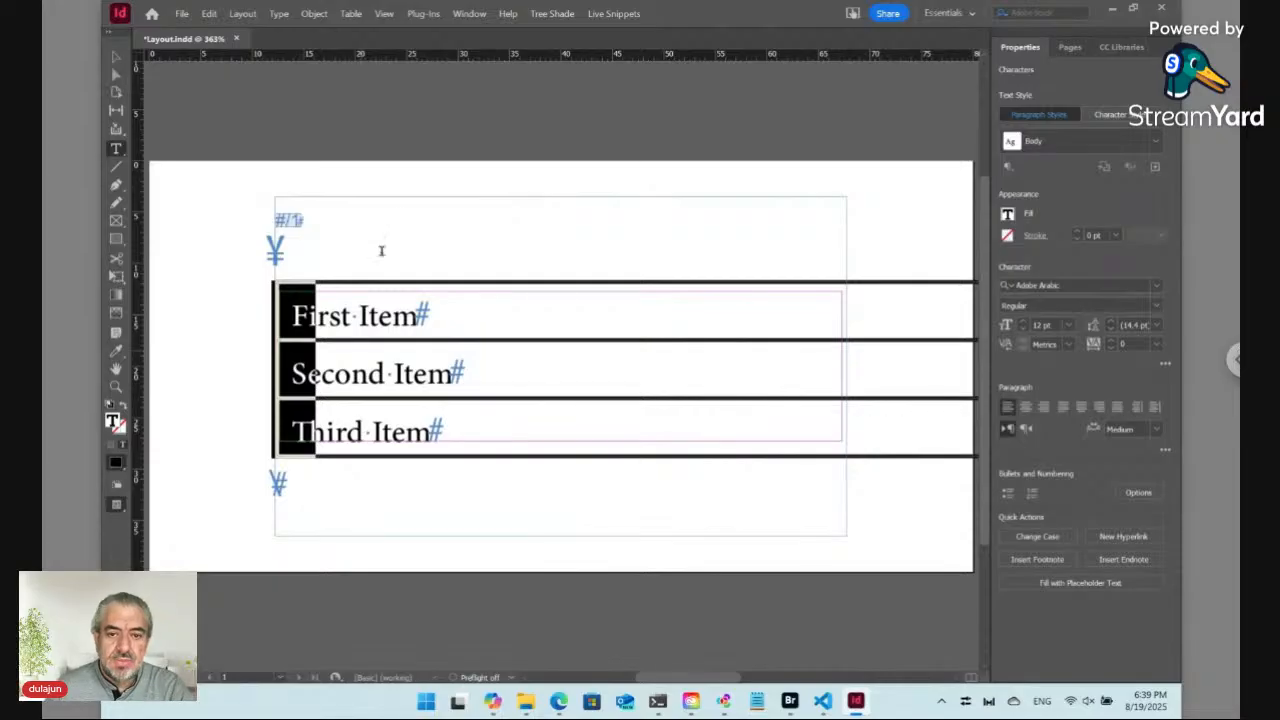
Step: Change the live snippet's Dynamic Content separator from "cells" to "cells-"
{"action": "left_click", "coordinate": [288, 221]}
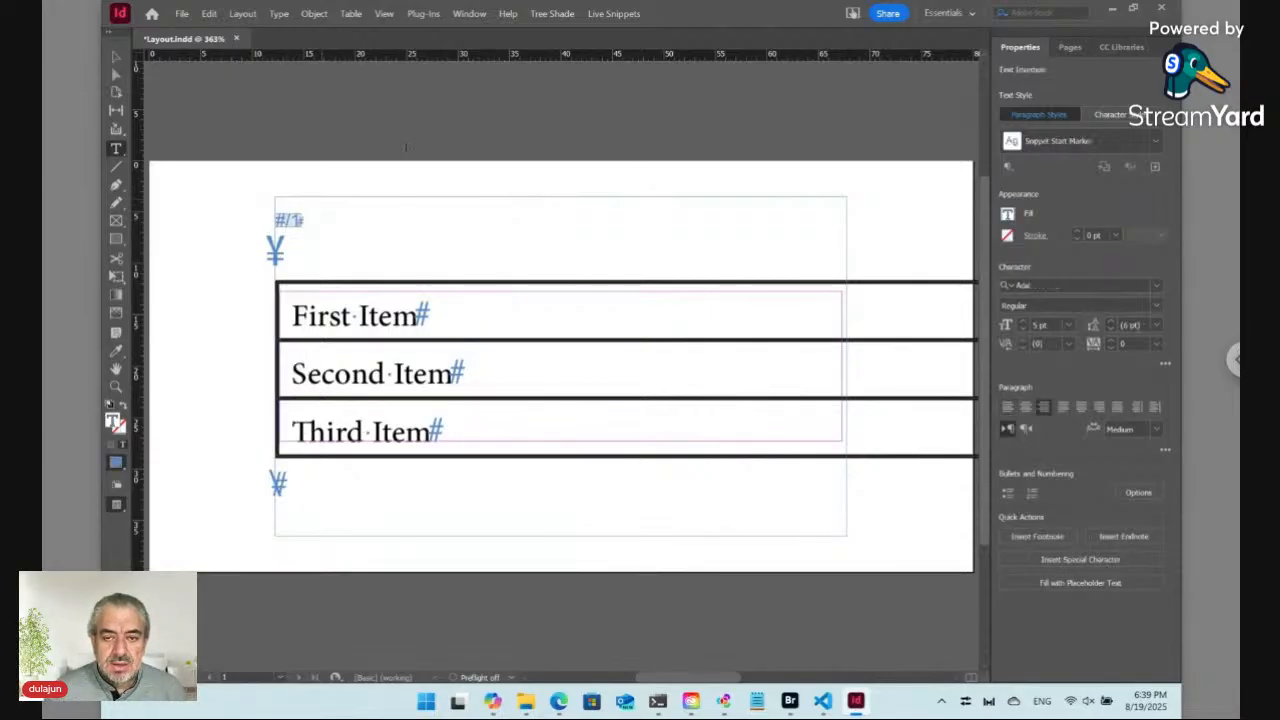
{"action": "left_click", "coordinate": [613, 13]}
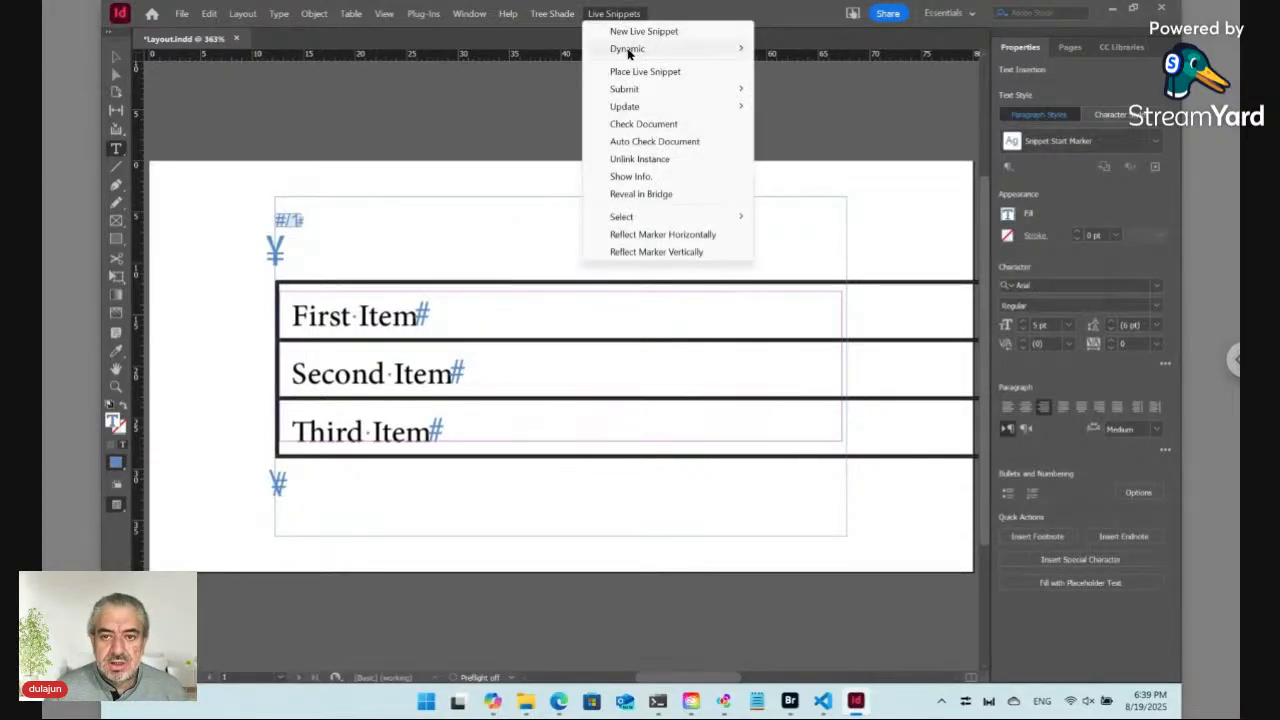
{"action": "mouse_move", "coordinate": [630, 49]}
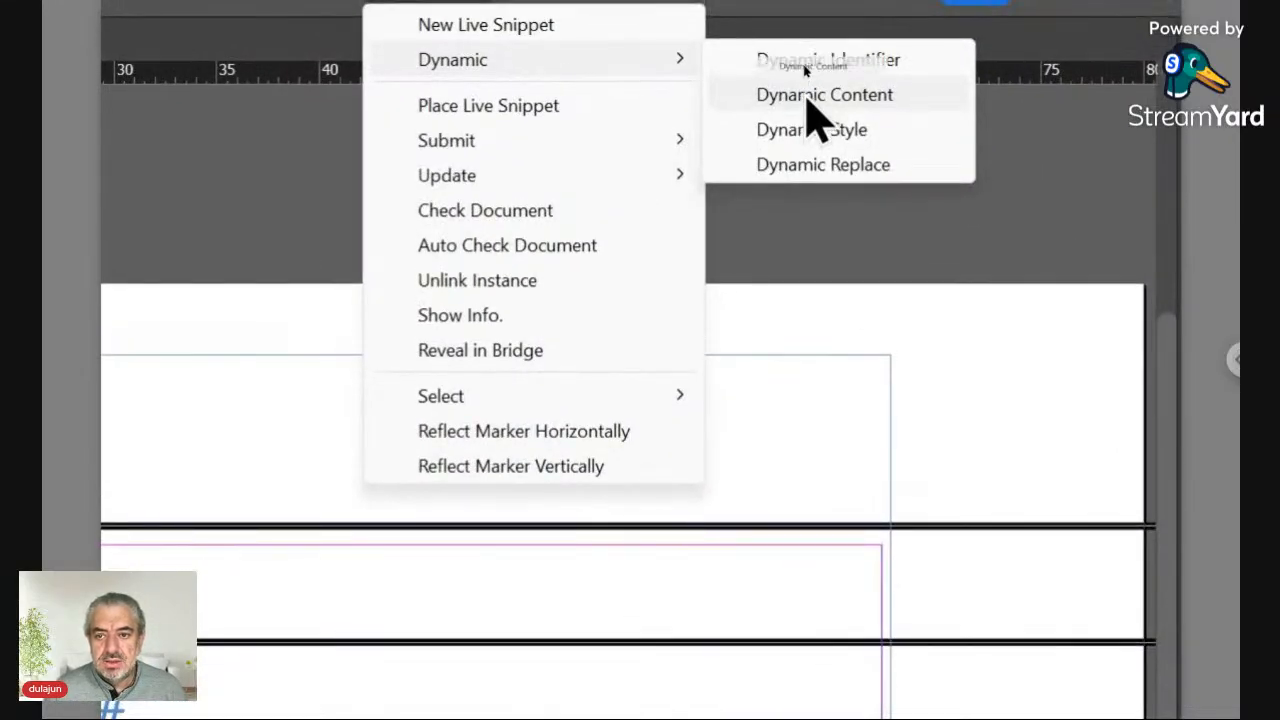
{"action": "left_click", "coordinate": [806, 67]}
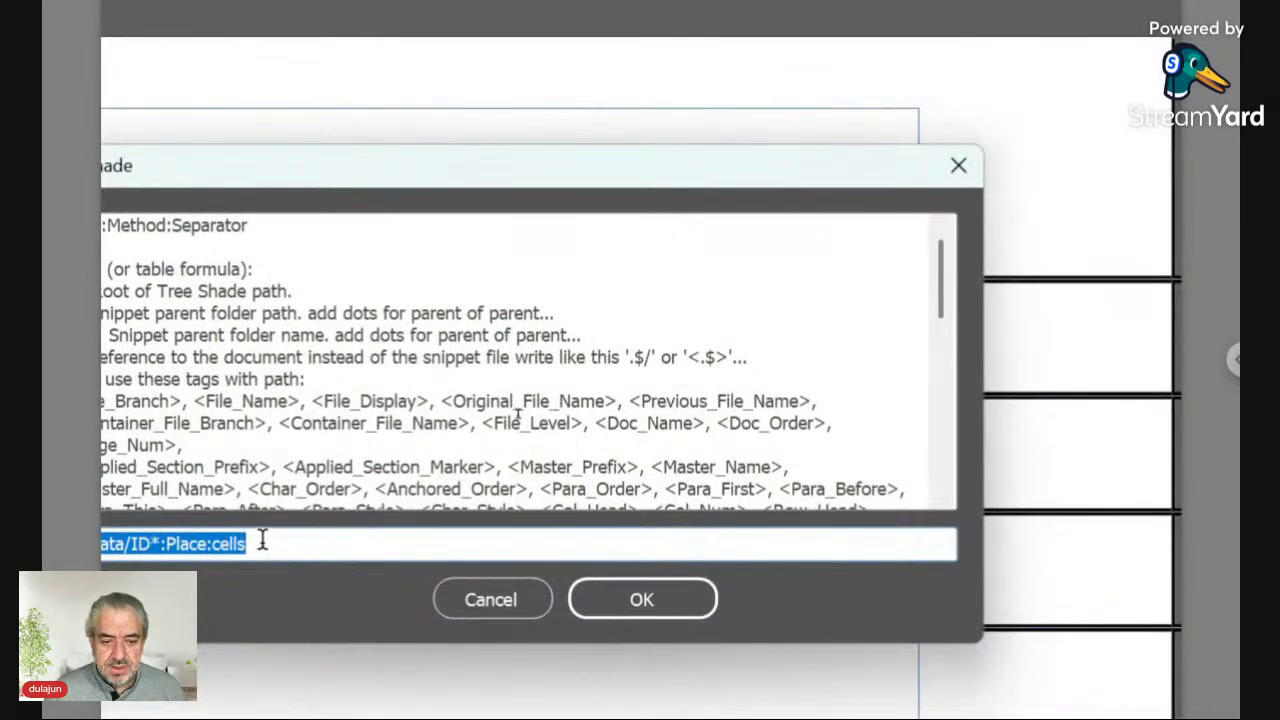
{"action": "left_click", "coordinate": [262, 541]}
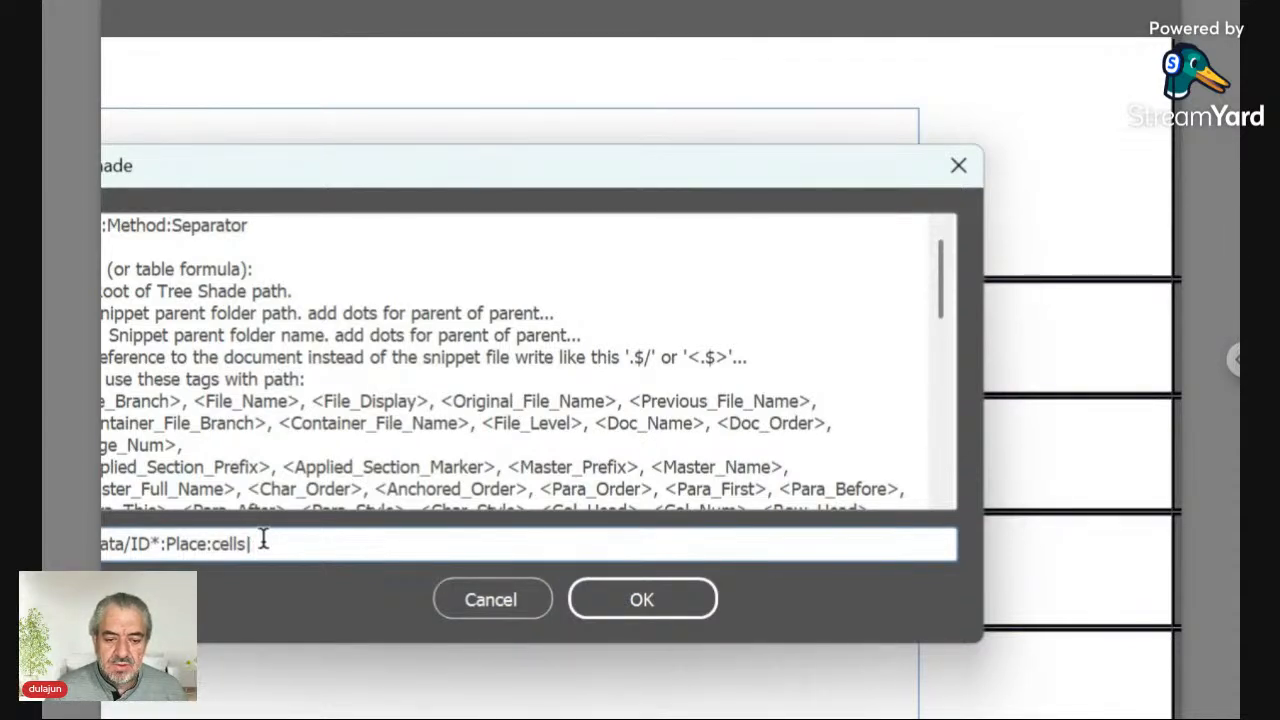
{"action": "key", "text": "shift+Left"}
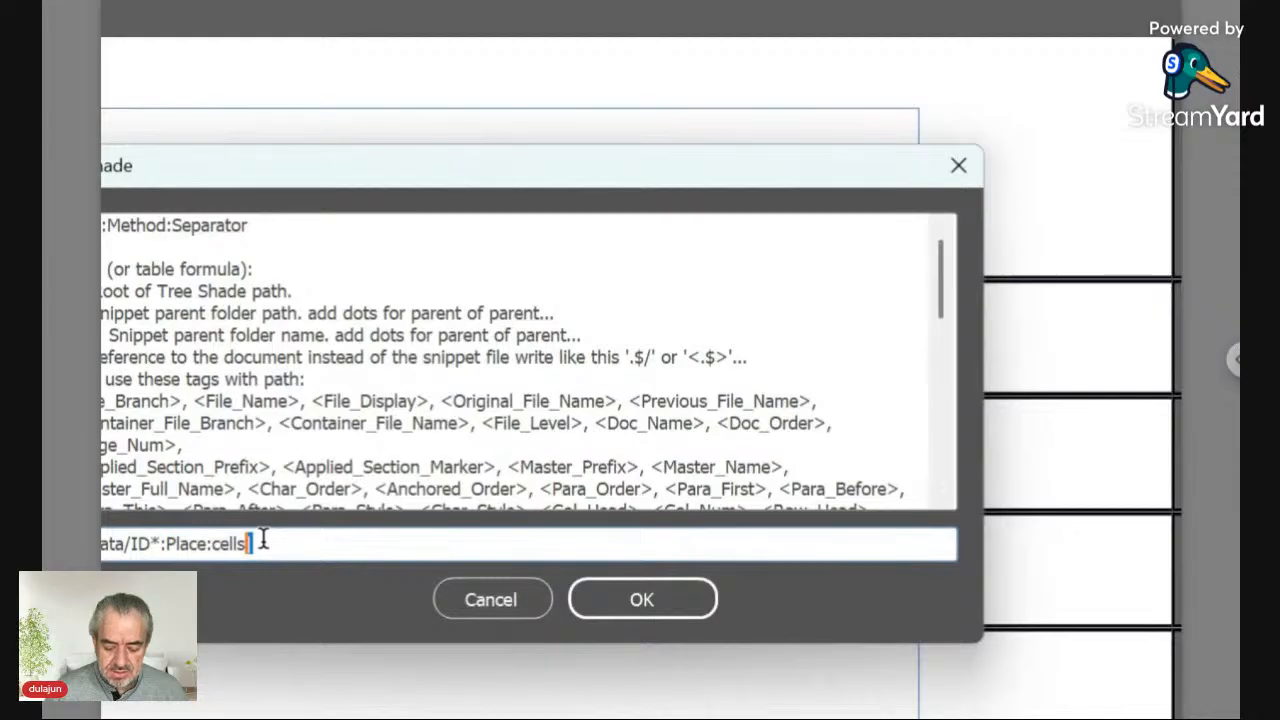
{"action": "type", "text": "-"}
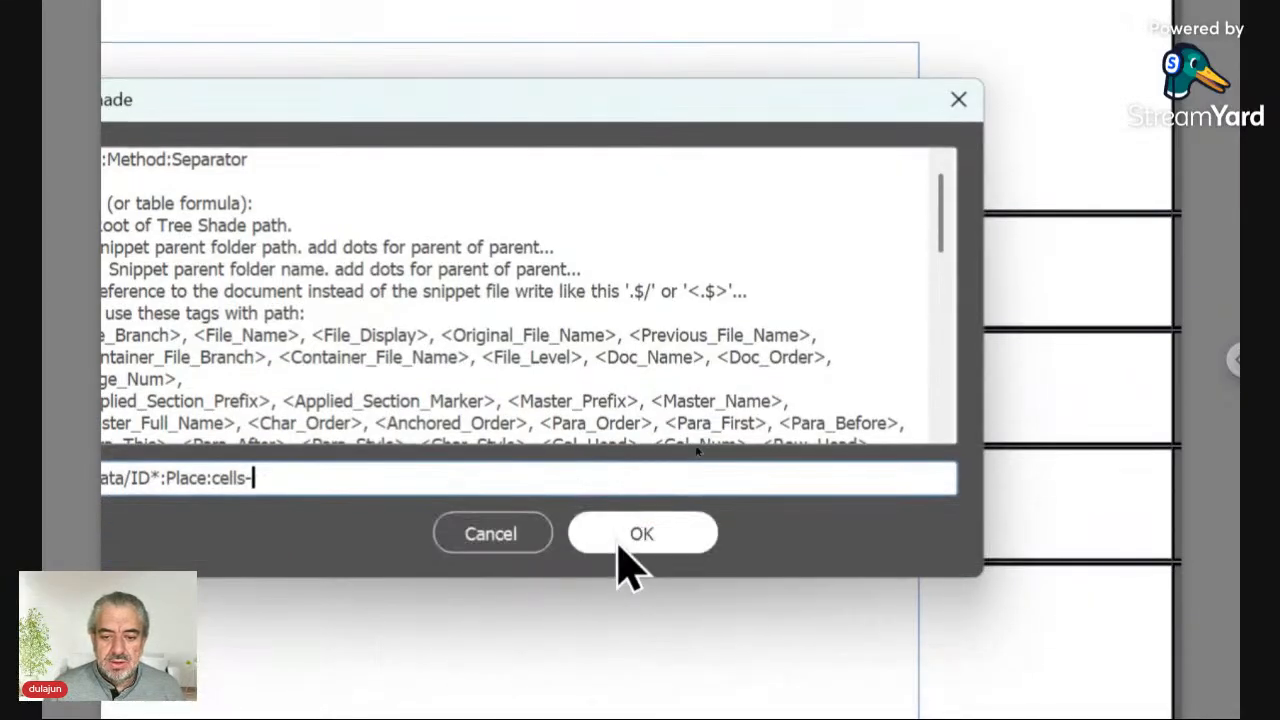
{"action": "left_click", "coordinate": [620, 605]}
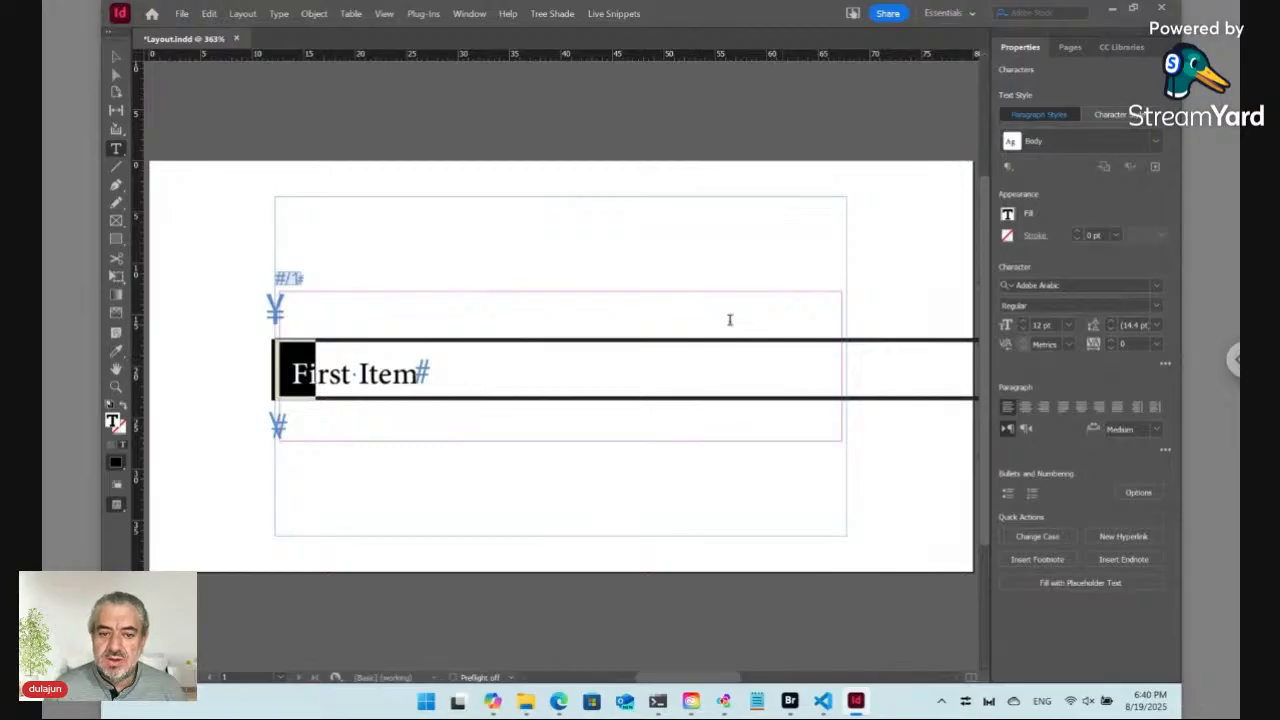
Step: Apply the Dynamic Style "100%:width" to the live snippet so its cells fill the full width
{"action": "left_click", "coordinate": [283, 277]}
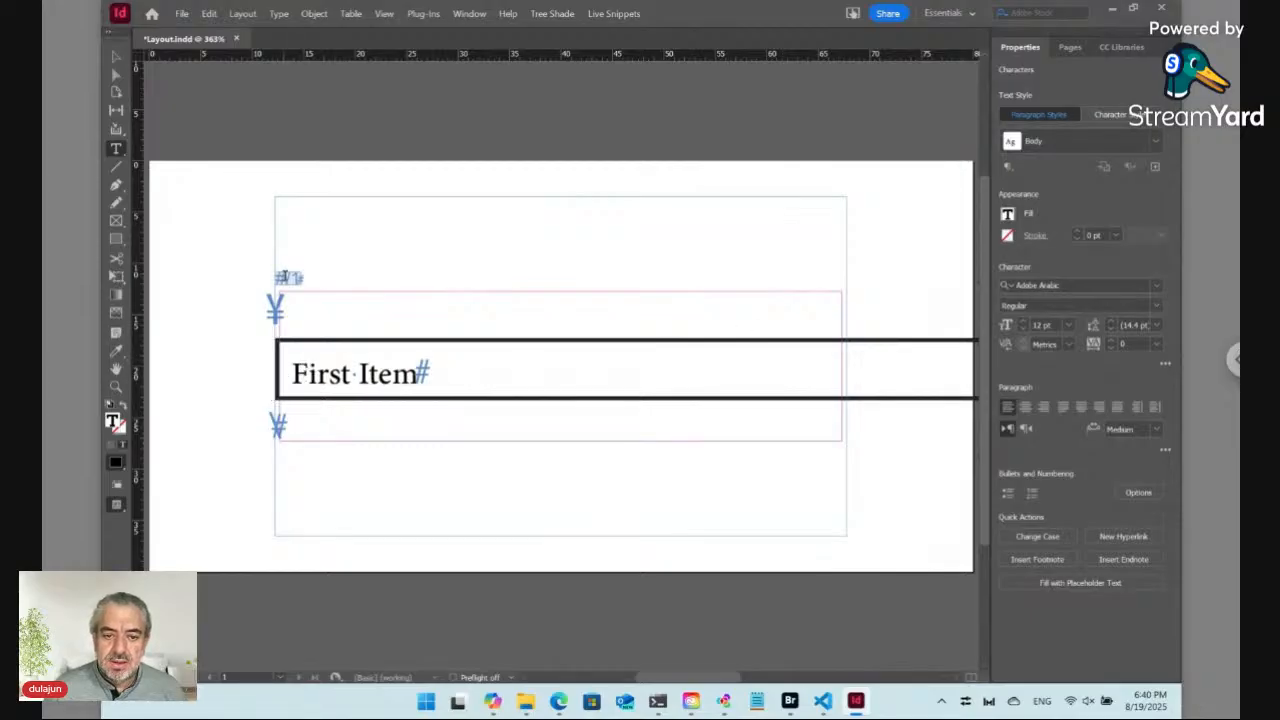
{"action": "left_click", "coordinate": [613, 13]}
{"action": "mouse_move", "coordinate": [625, 50]}
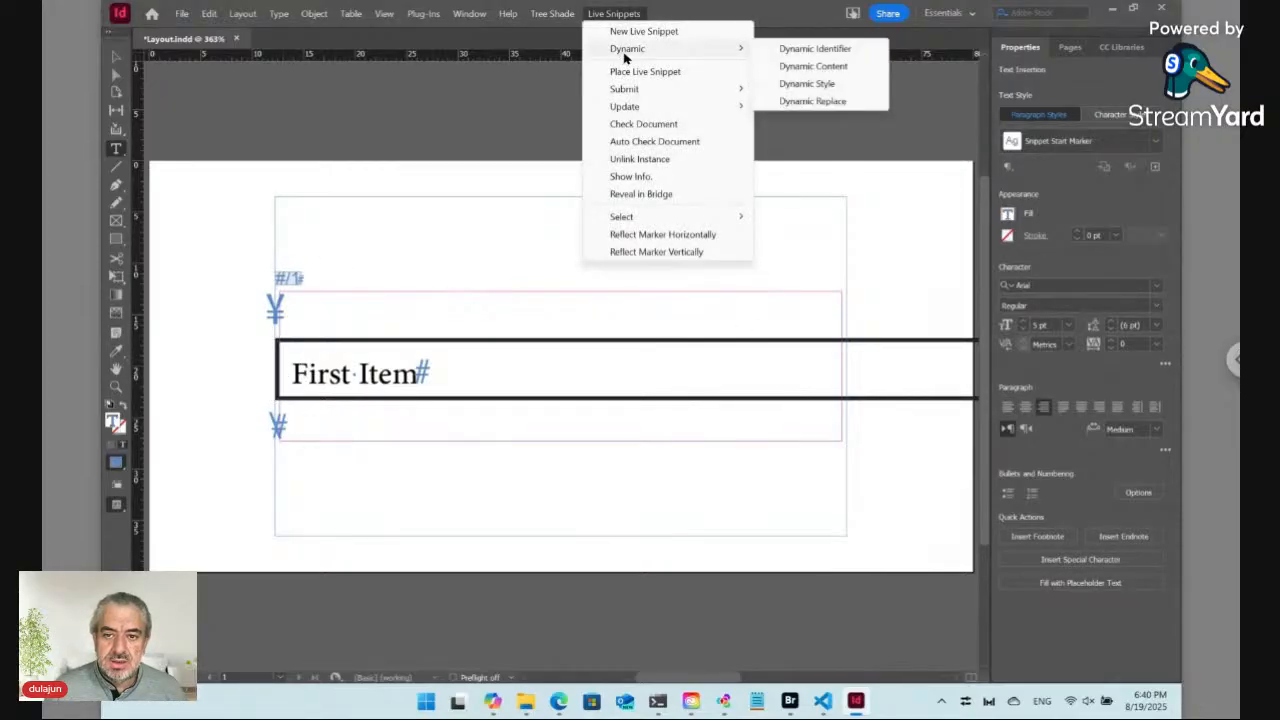
{"action": "left_click", "coordinate": [807, 84]}
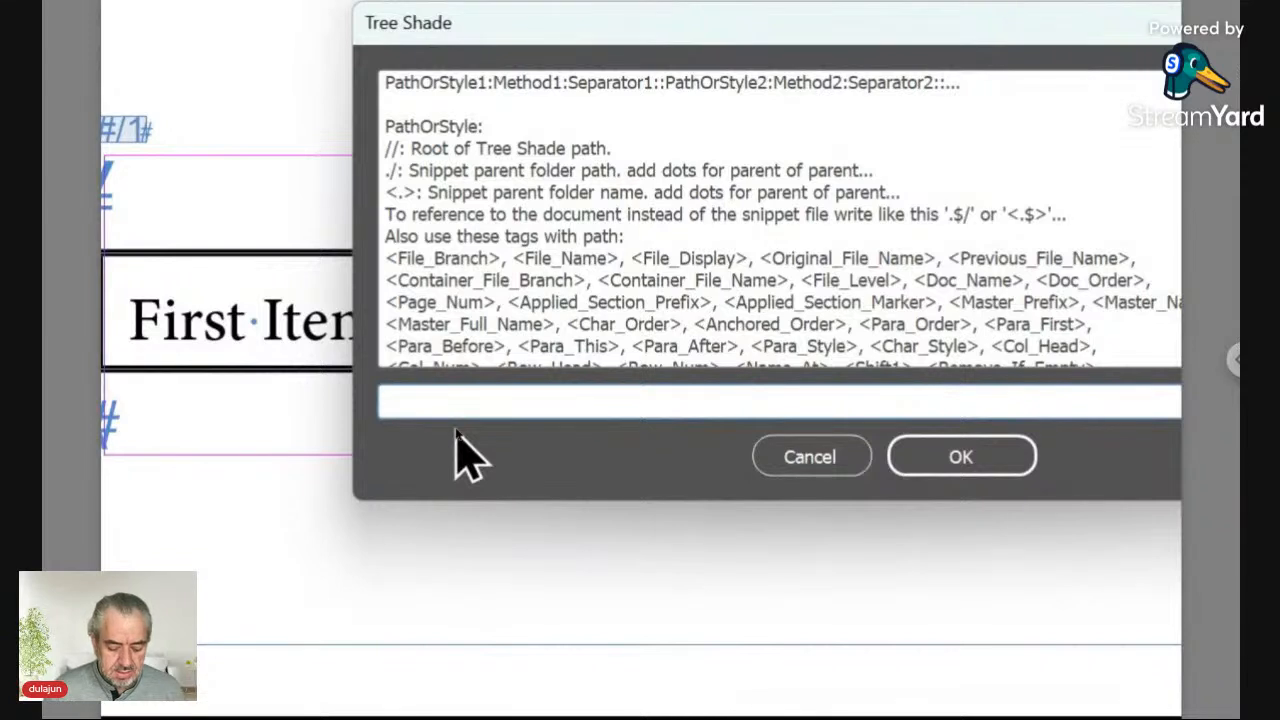
{"action": "type", "text": "100"}
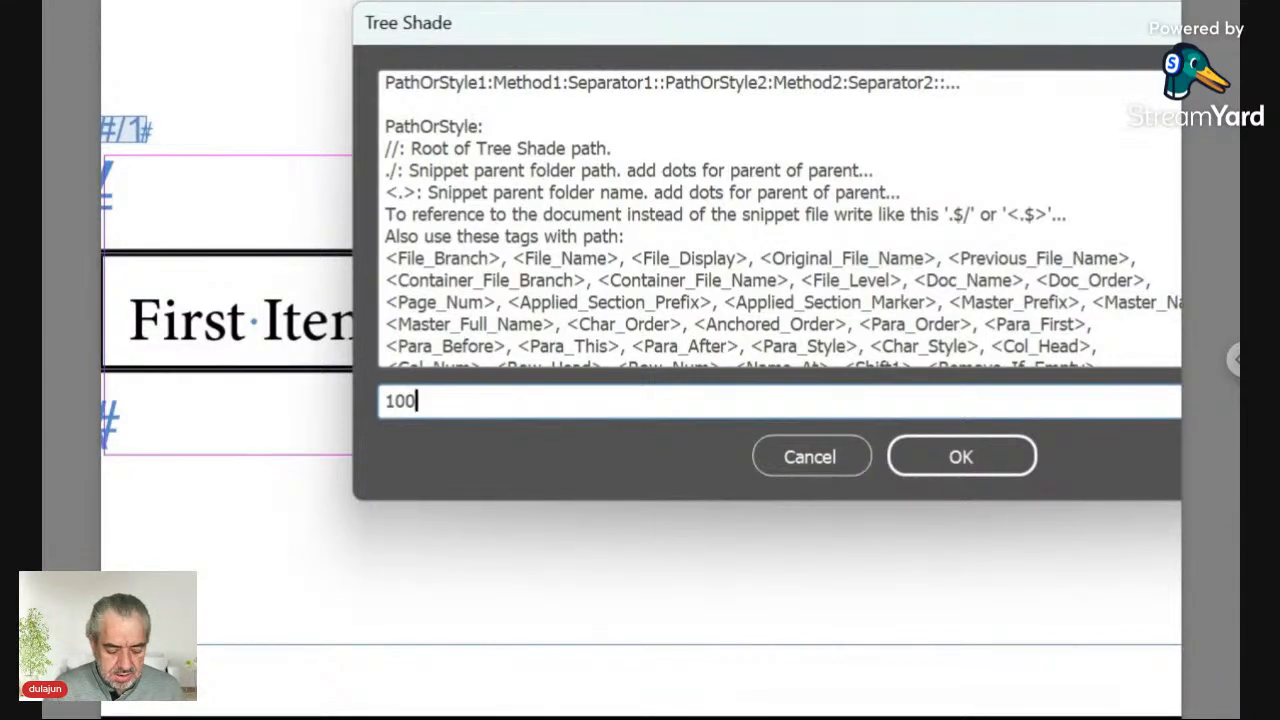
{"action": "type", "text": "%"}
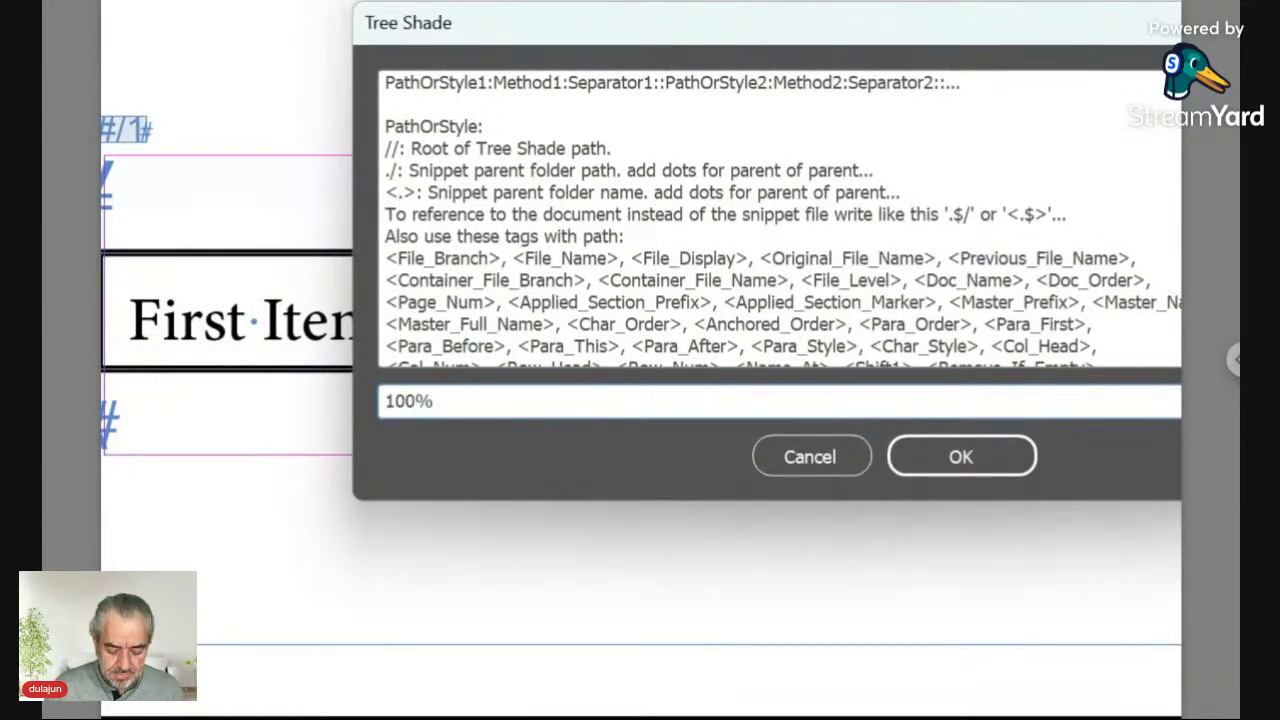
{"action": "type", "text": ":Width"}
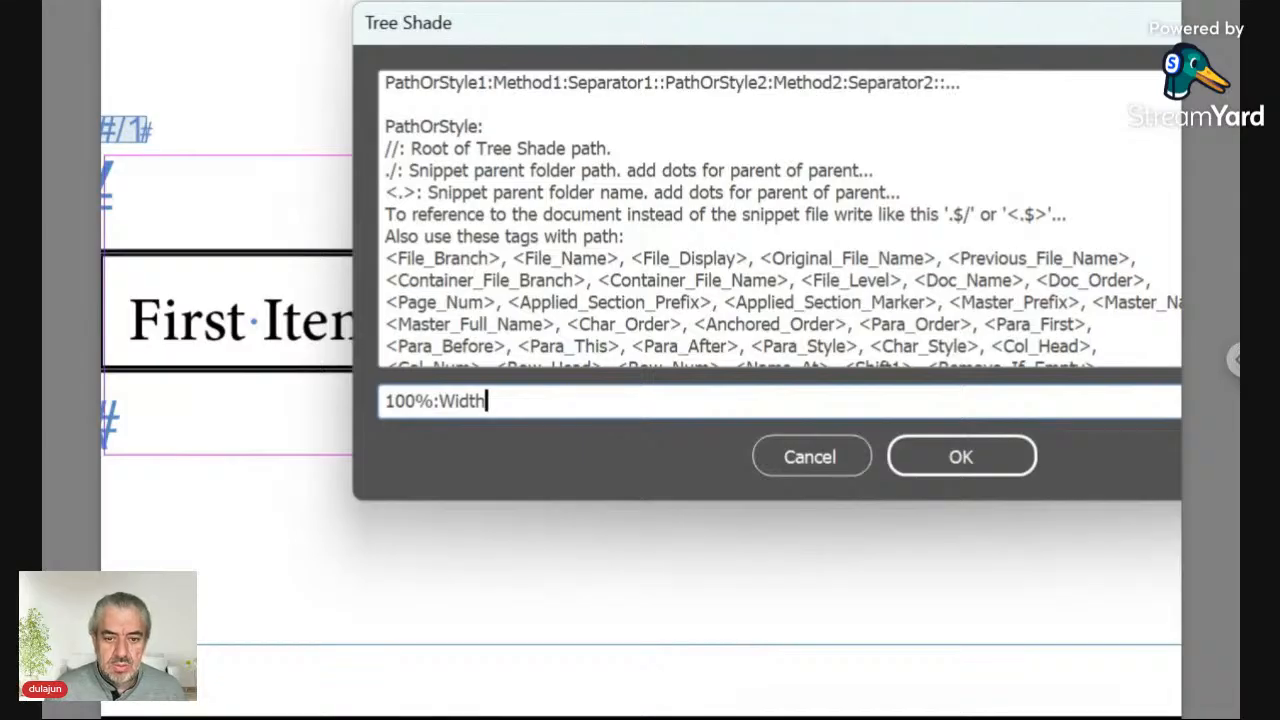
{"action": "key", "text": "Left"}
{"action": "key", "text": "Left"}
{"action": "key", "text": "Left"}
{"action": "key", "text": "Left"}
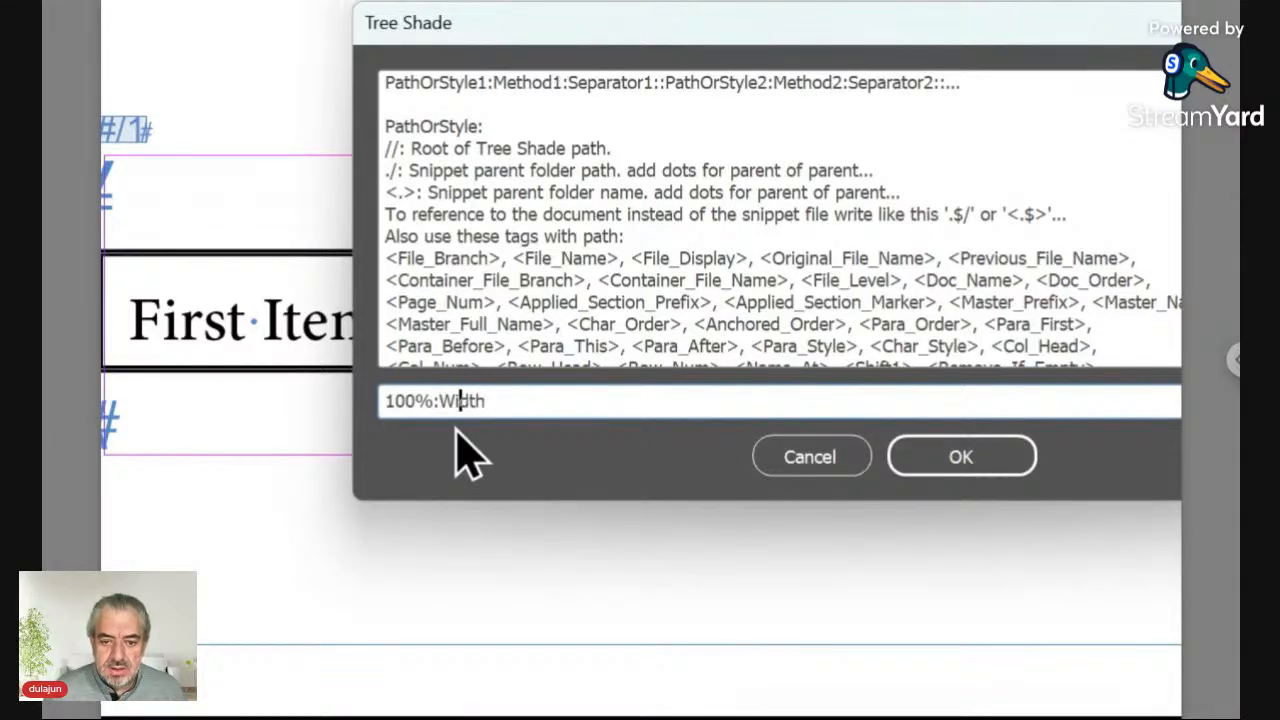
{"action": "key", "text": "shift+Left"}
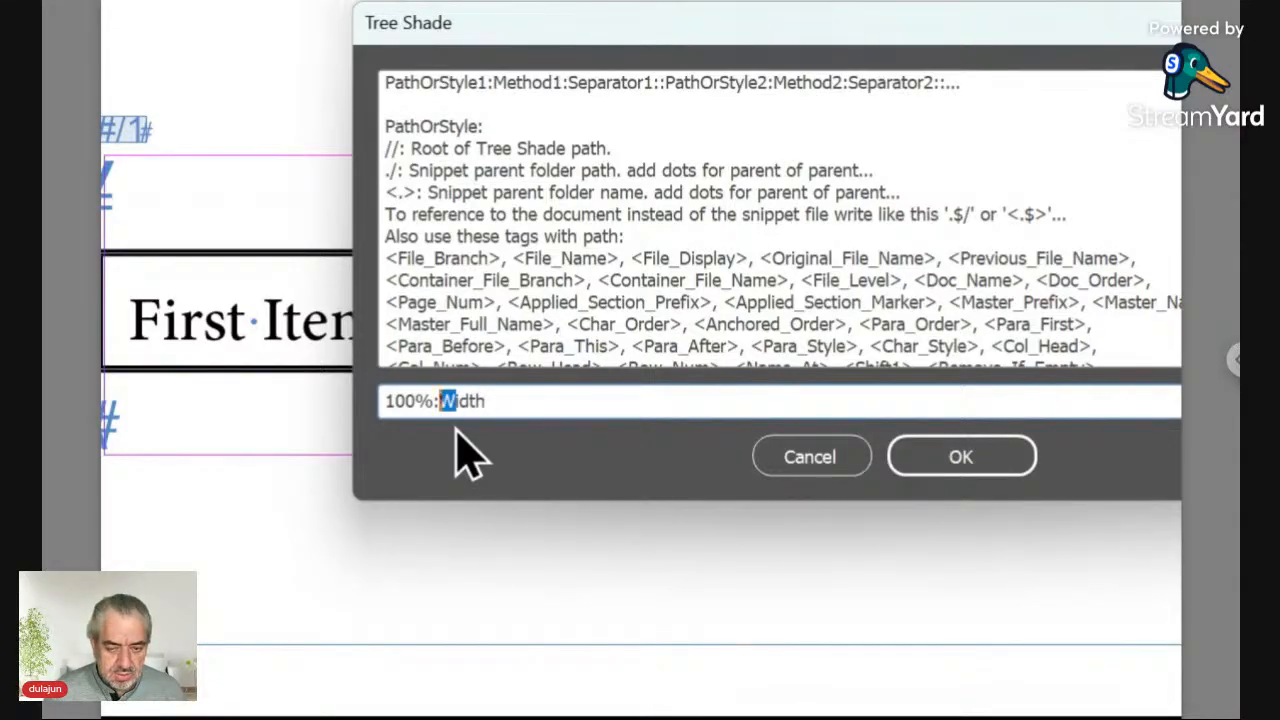
{"action": "type", "text": "w"}
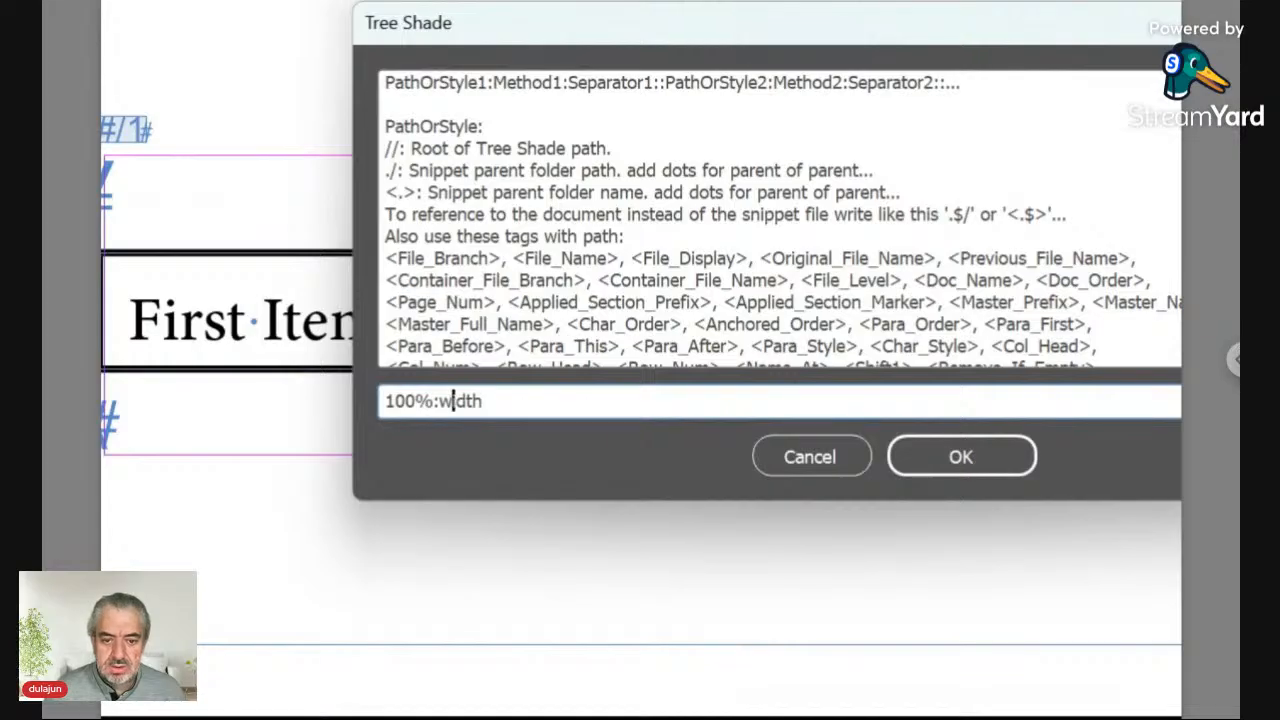
{"action": "left_click", "coordinate": [962, 466]}
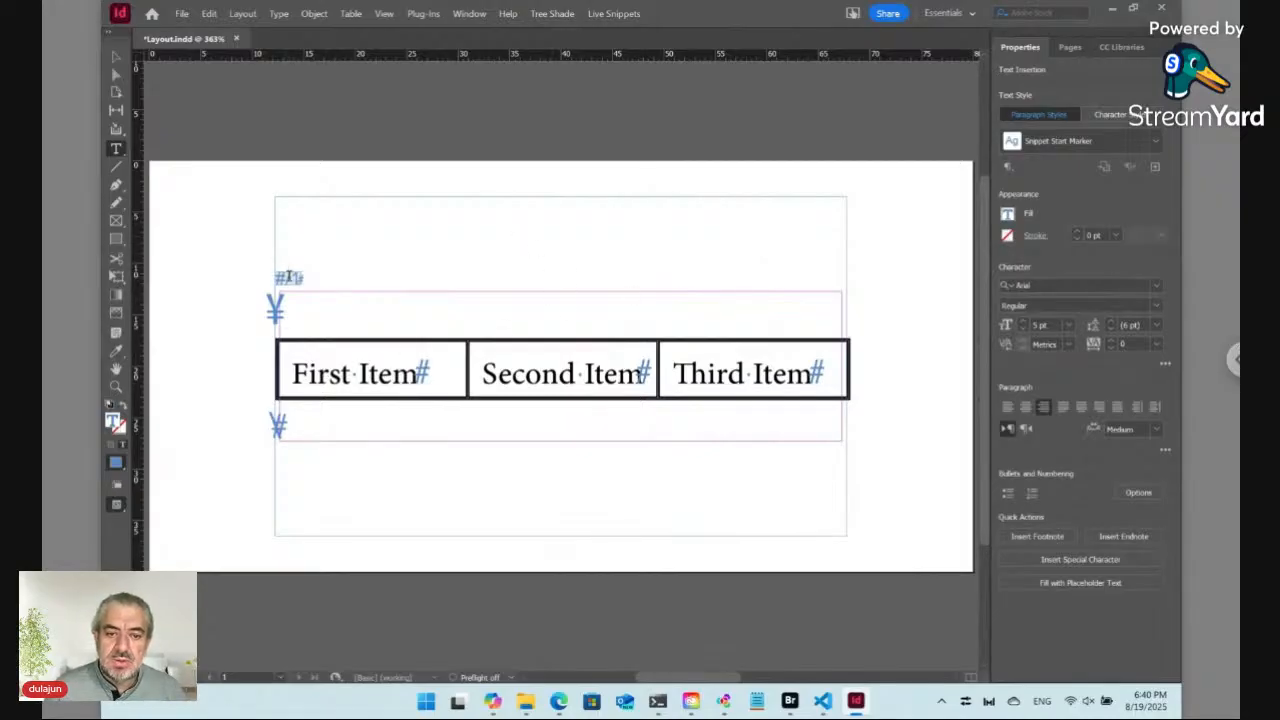
Step: Reopen the snippet's Dynamic Style dialog, read the listed Method options, and cancel it
{"action": "left_click", "coordinate": [613, 13]}
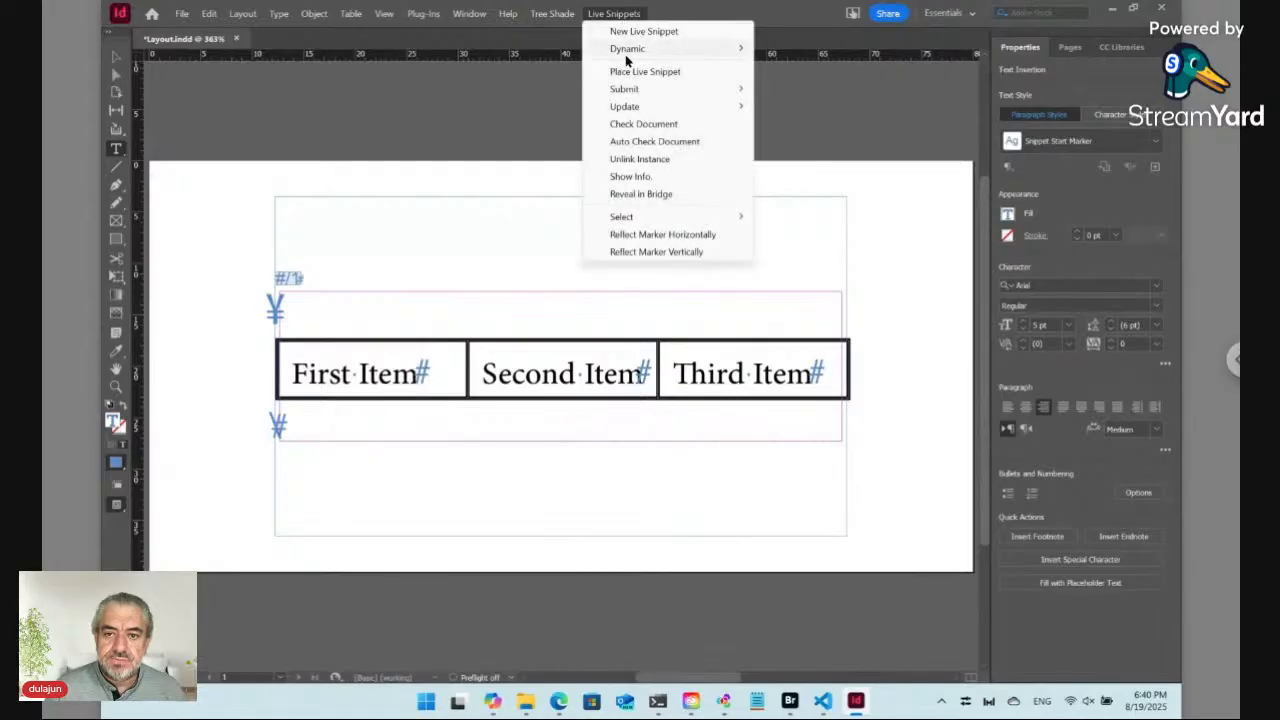
{"action": "mouse_move", "coordinate": [630, 50]}
{"action": "left_click", "coordinate": [833, 82]}
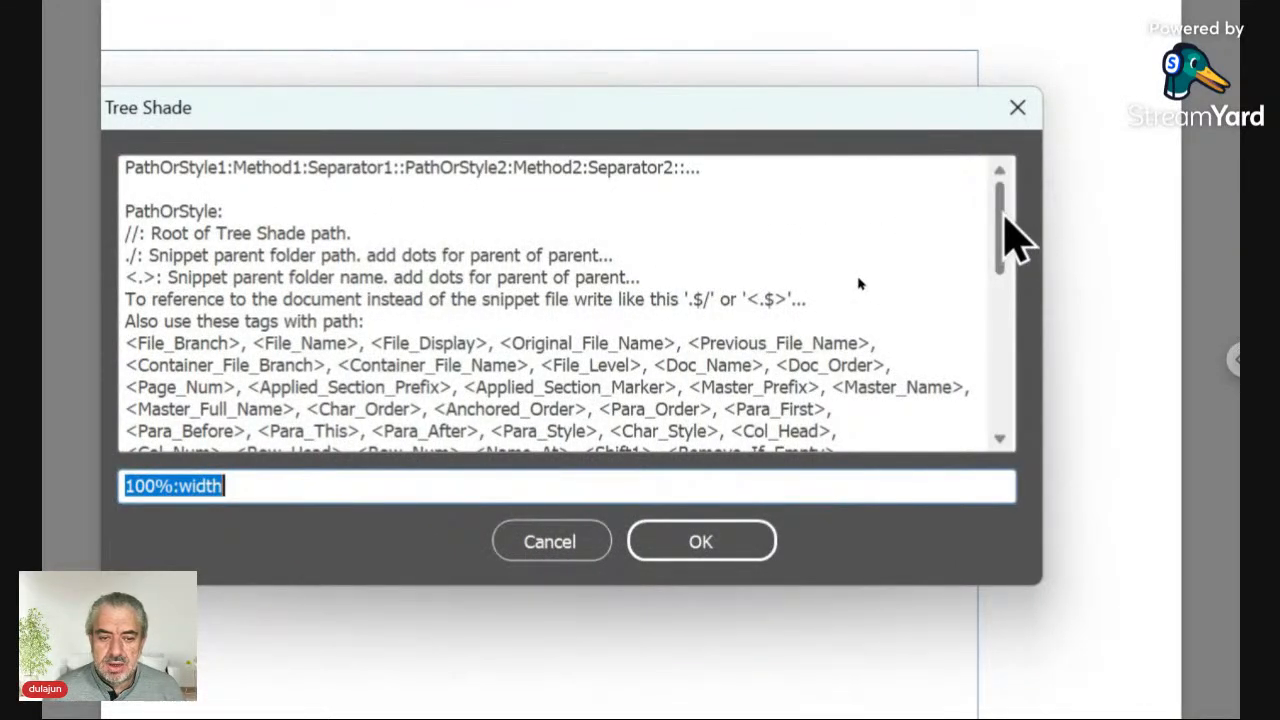
{"action": "left_click_drag", "start_coordinate": [1004, 220], "coordinate": [1000, 322]}
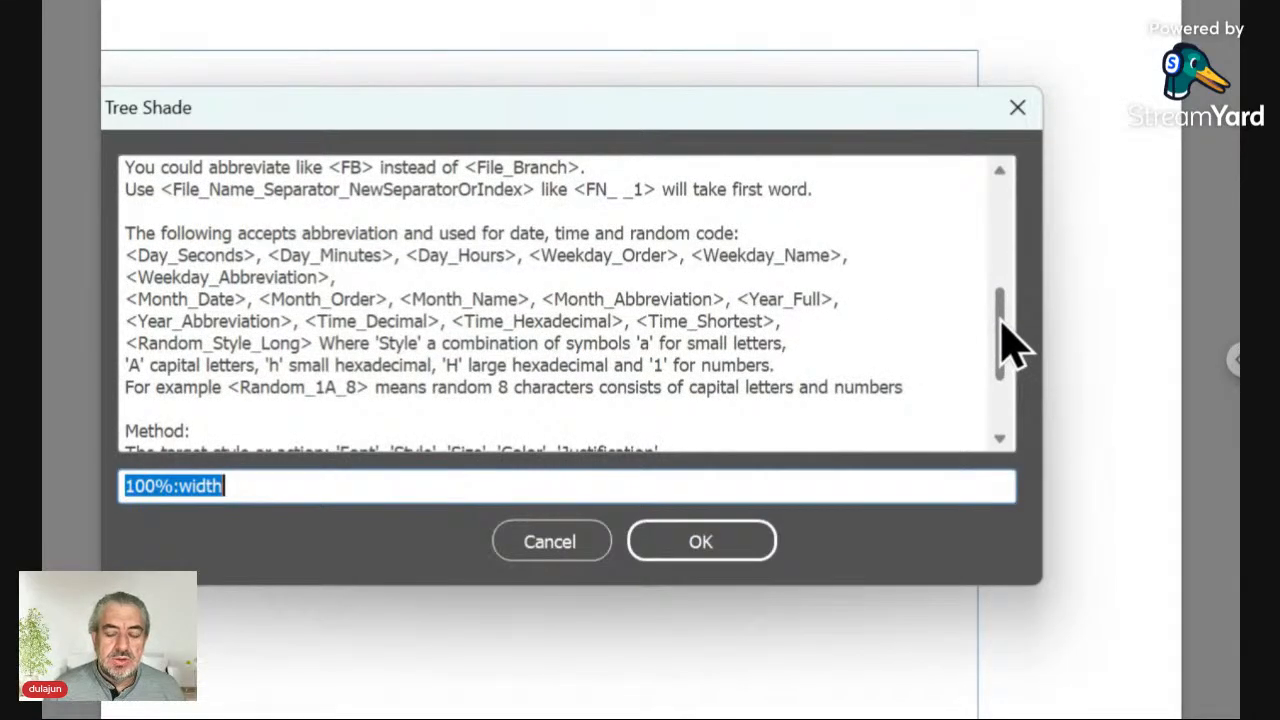
{"action": "left_click_drag", "start_coordinate": [1010, 345], "coordinate": [1000, 435]}
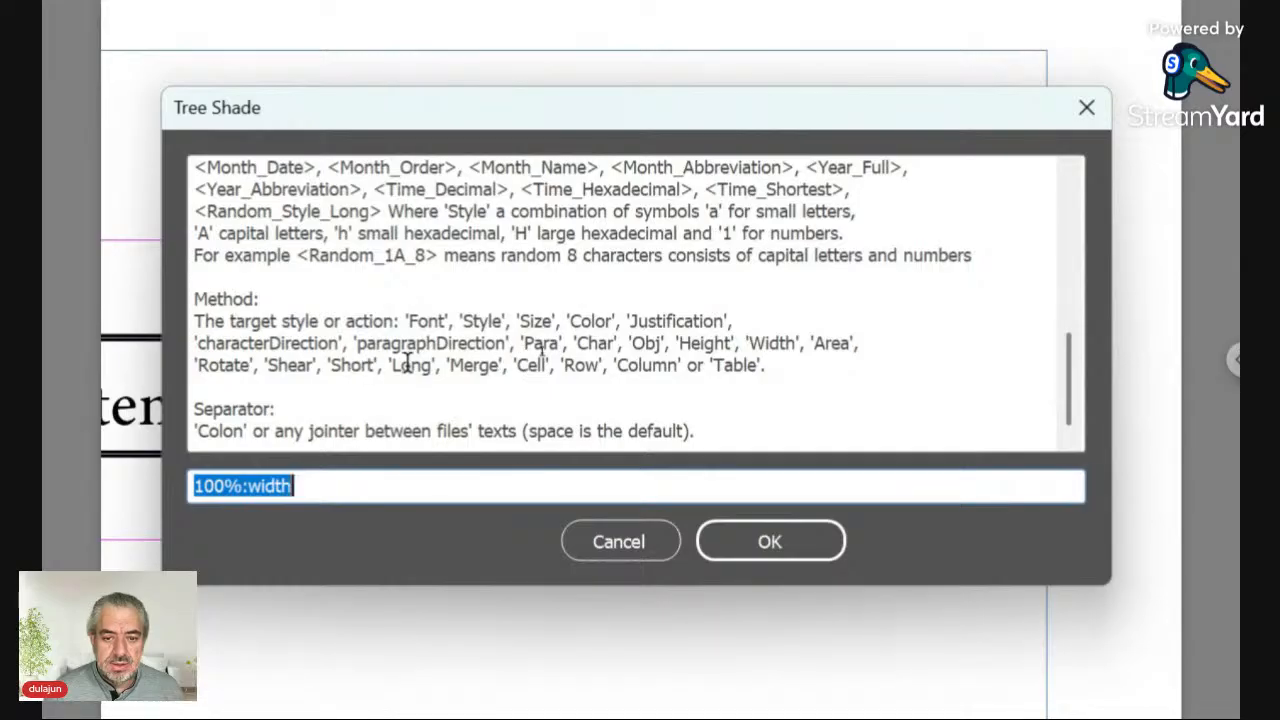
{"action": "double_click", "coordinate": [778, 341]}
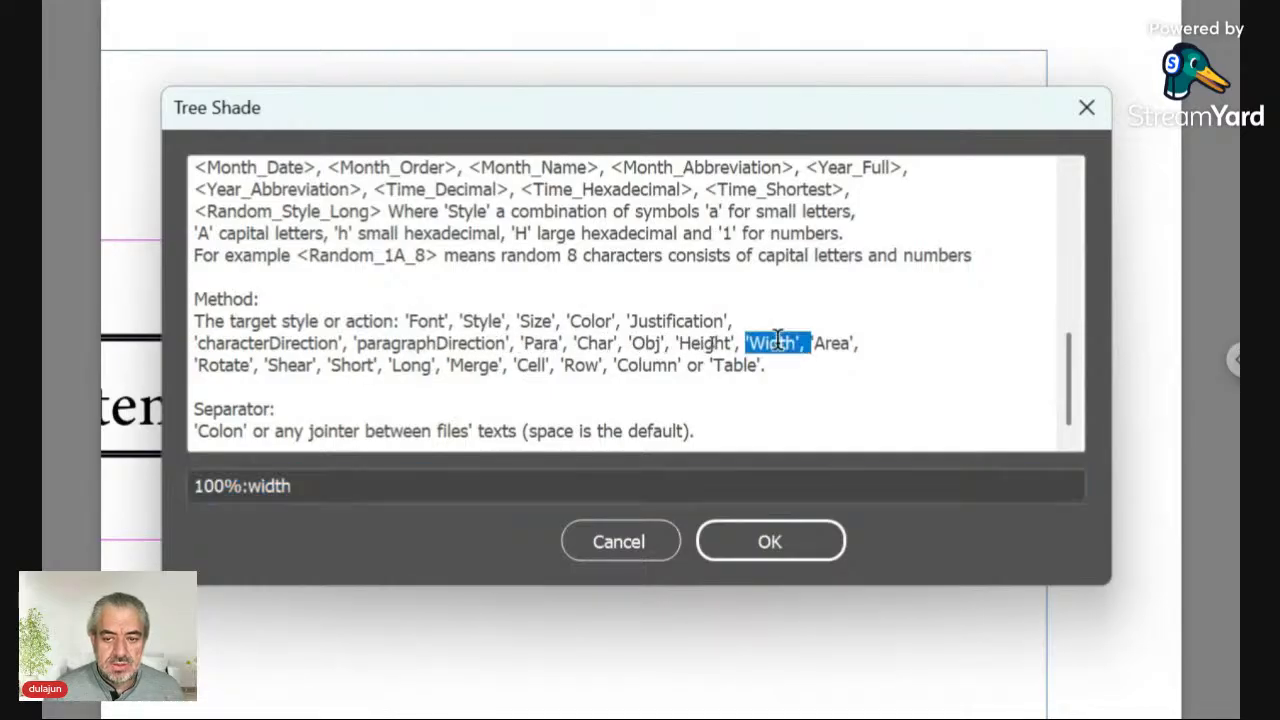
{"action": "left_click", "coordinate": [437, 431]}
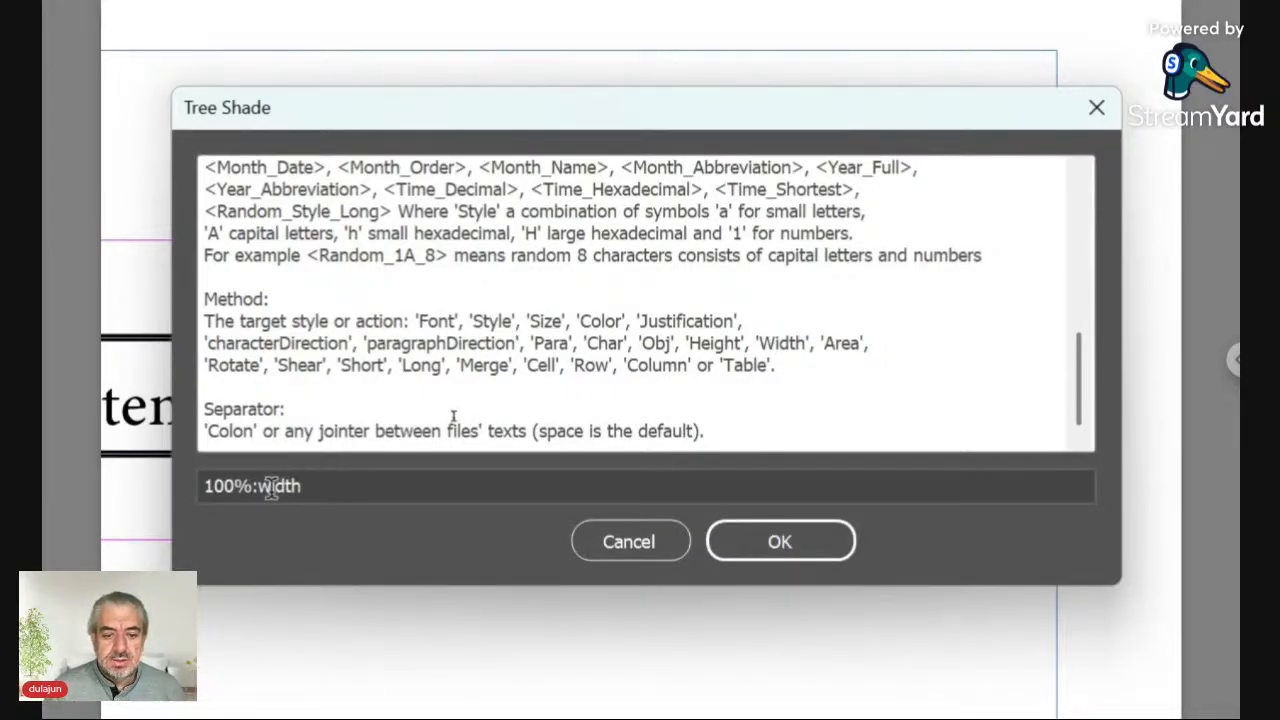
{"action": "left_click", "coordinate": [590, 545]}
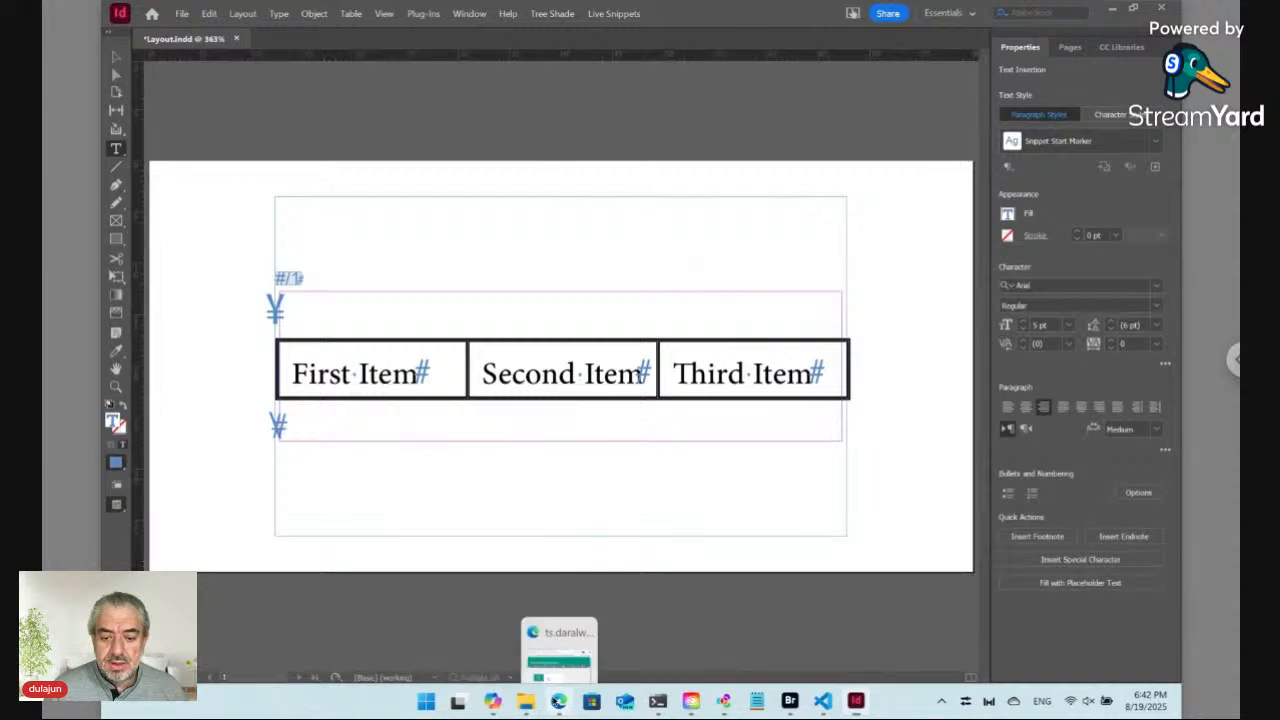
Step: Switch to the browser showing the Auto Design Templates form
{"action": "left_click", "coordinate": [556, 704]}
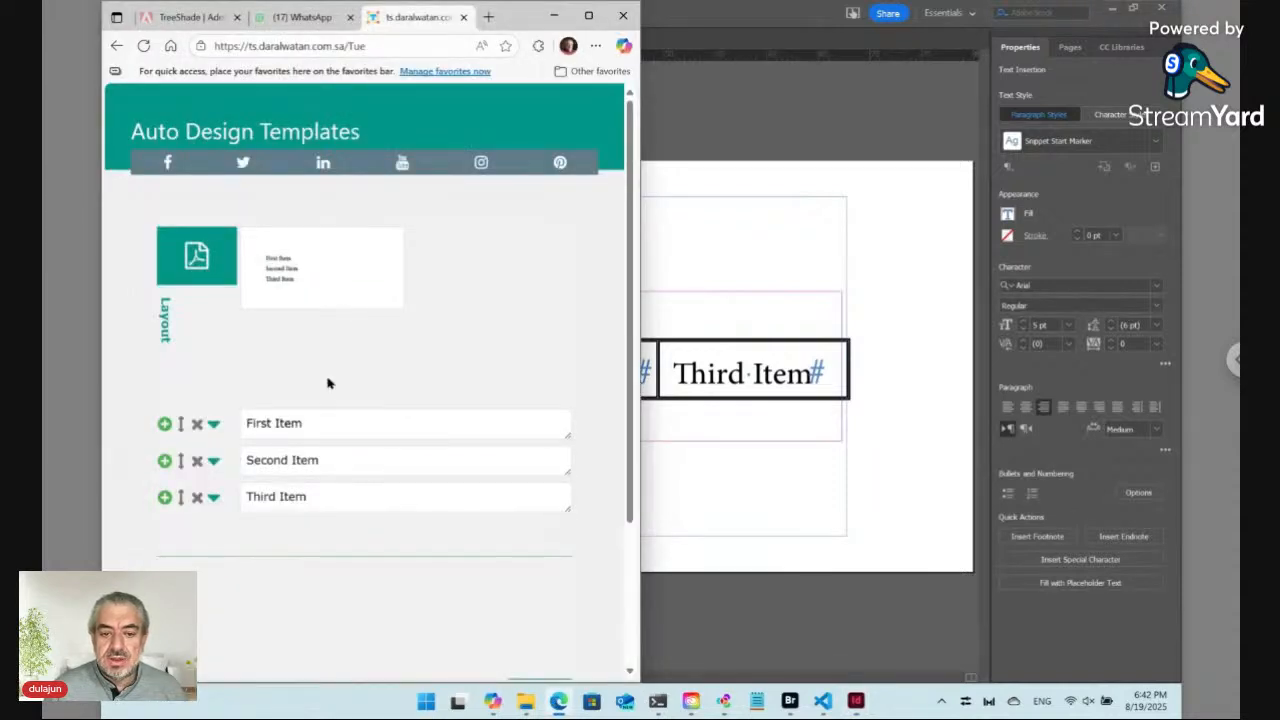